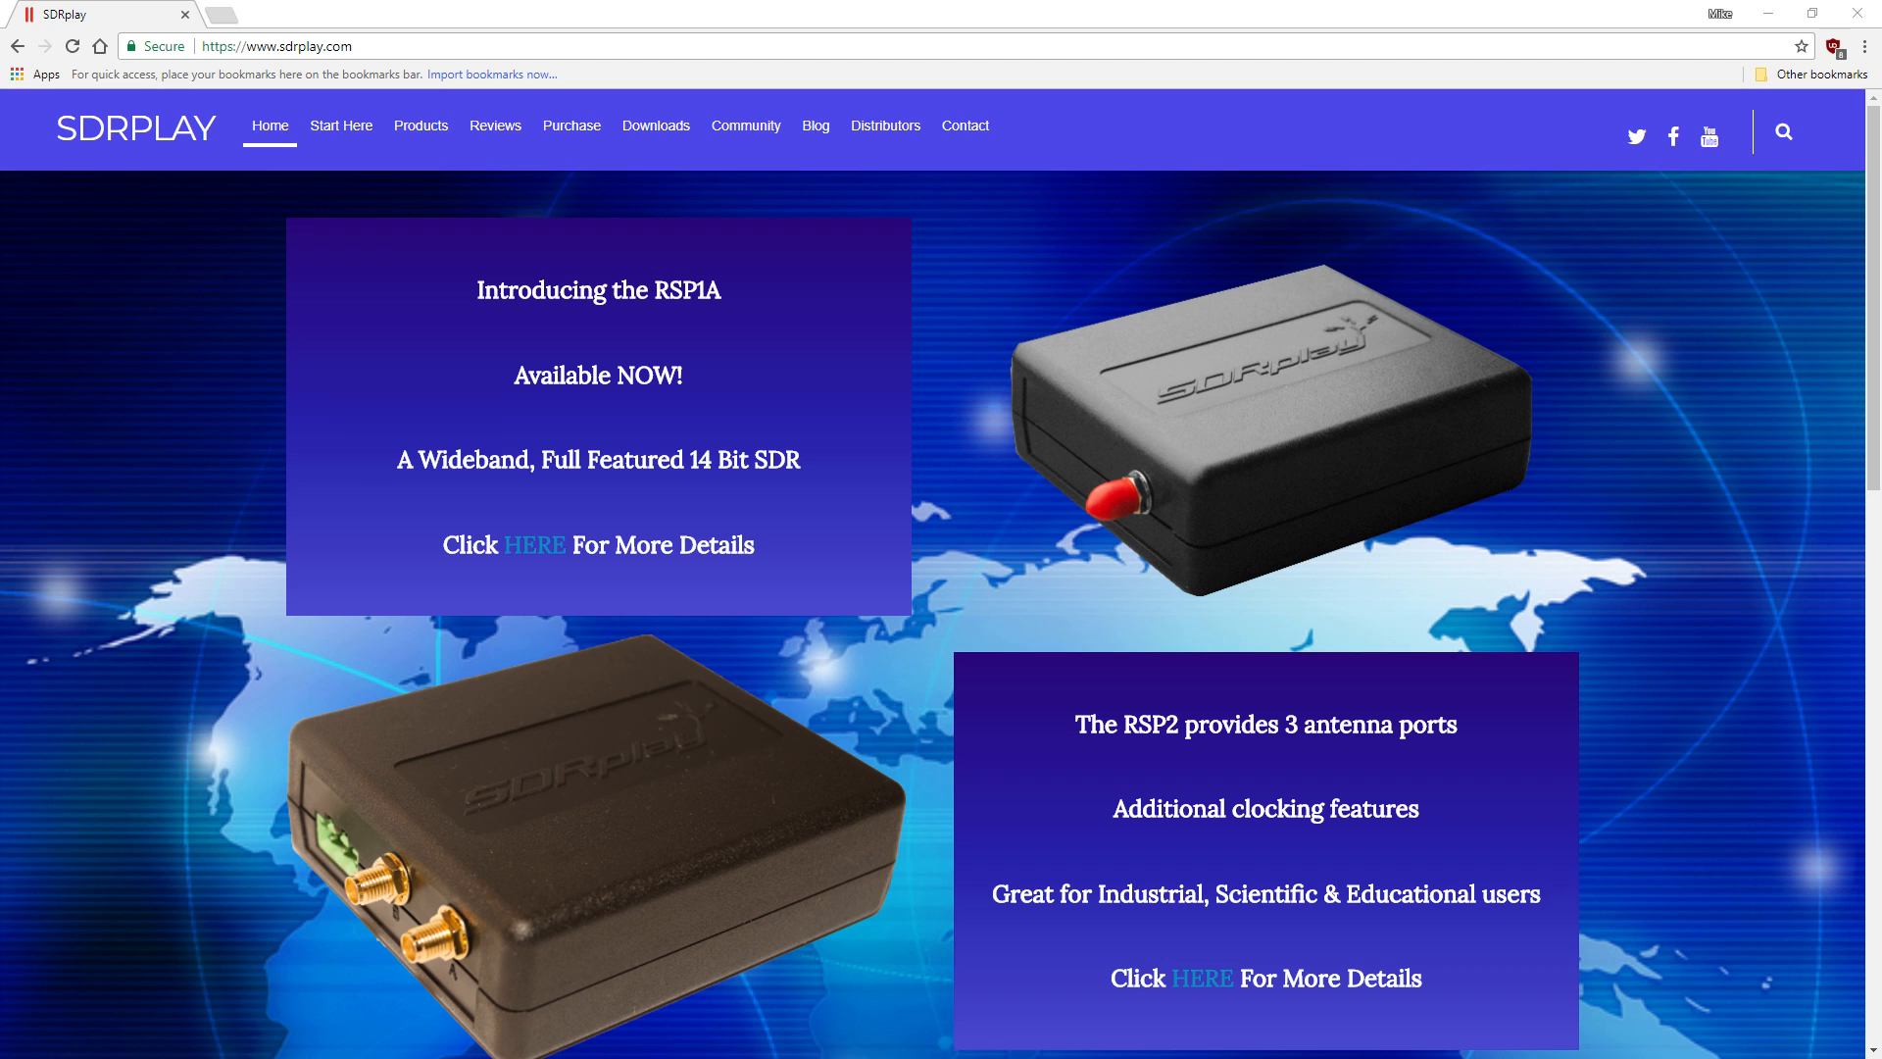
Step: Open the SDRplay Downloads page and highlight the supported RSP models listed under HDSDR V2.76
click(657, 126)
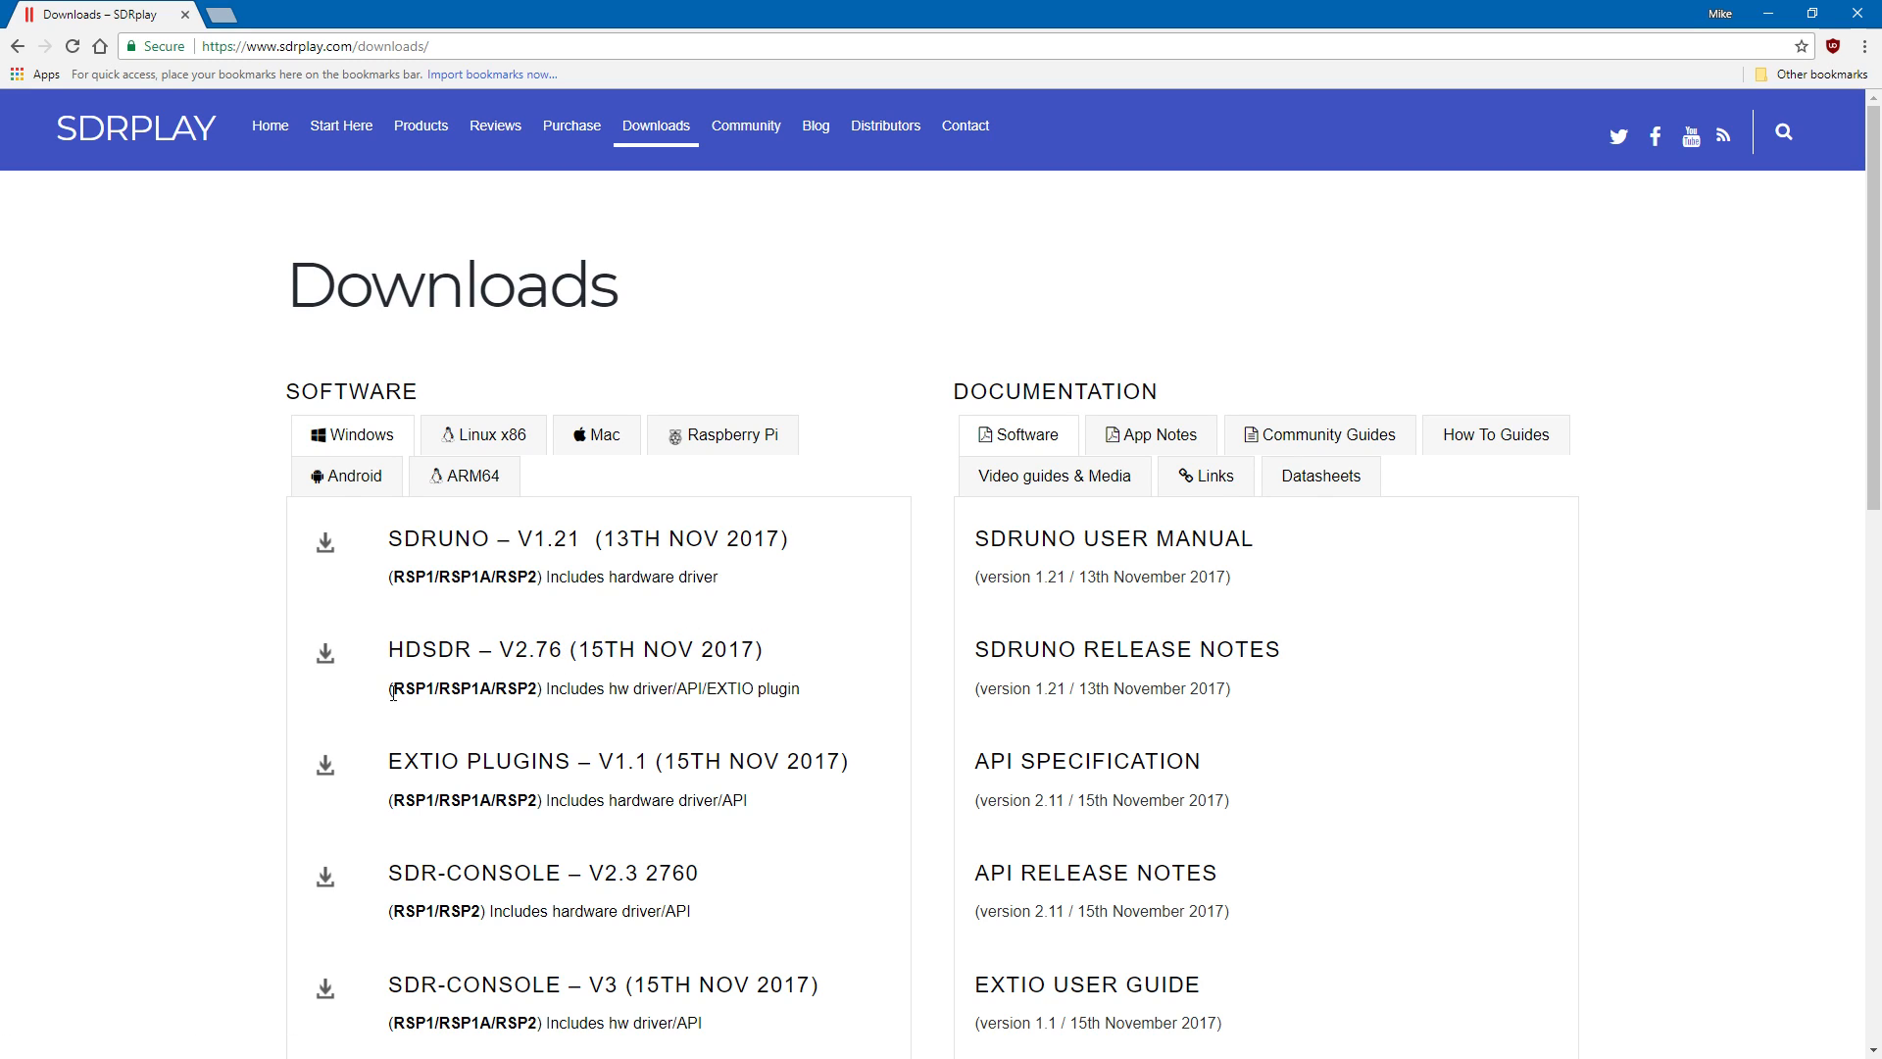
drag(400, 692, 542, 686)
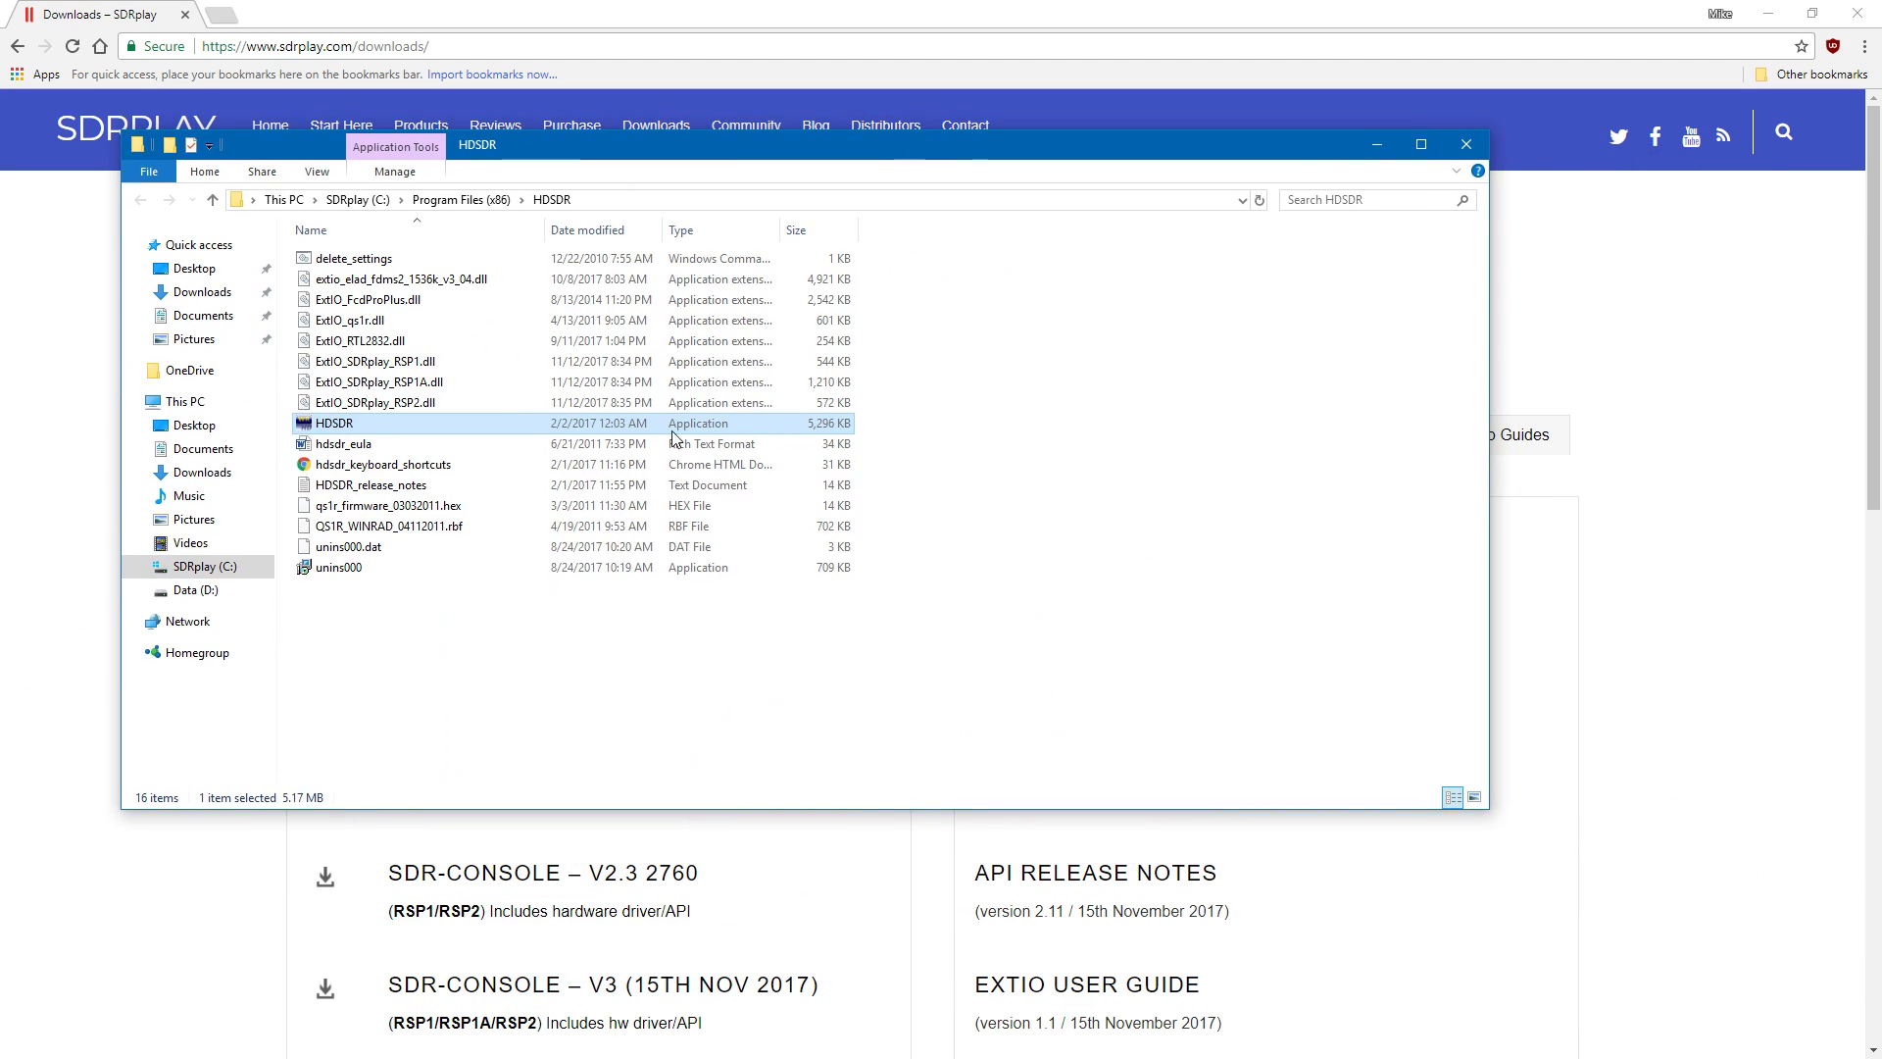
Step: Select ExtIO_SDRplay_RSP2.dll in the HDSDR program folder, and close the folder window
click(368, 403)
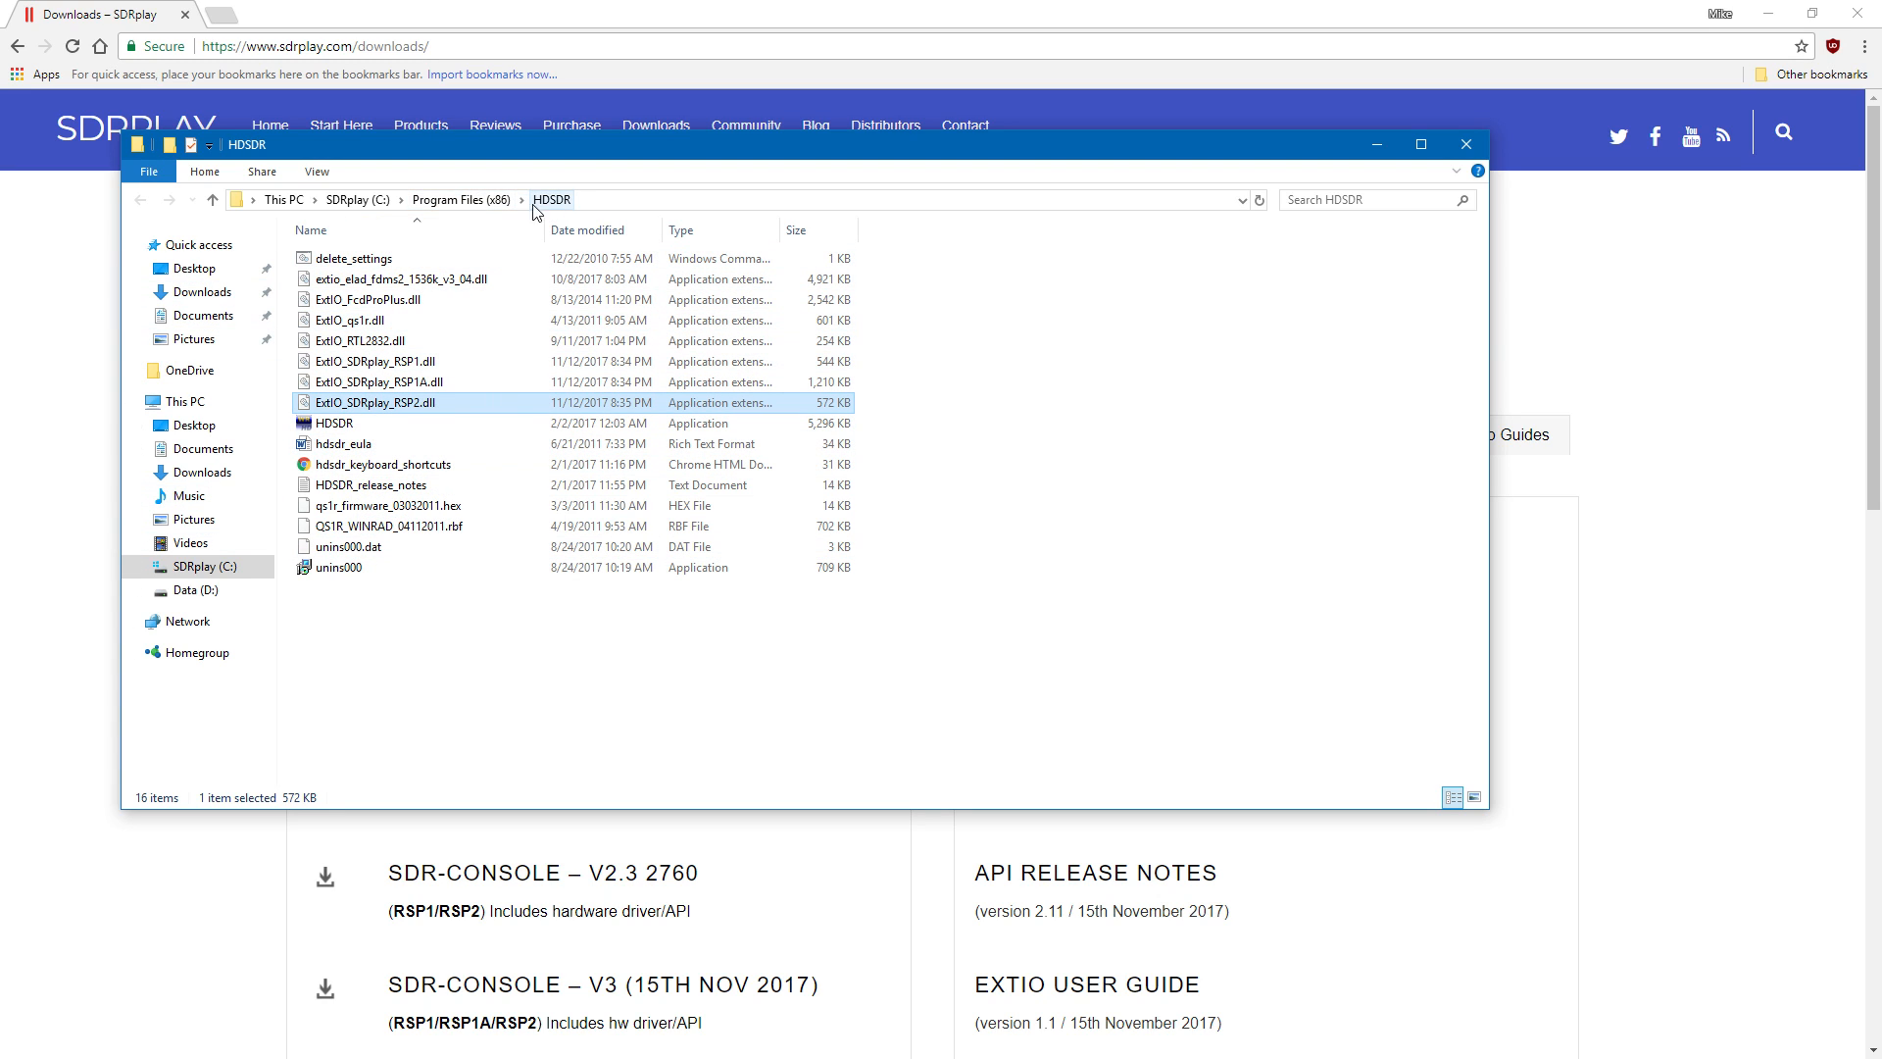
click(1466, 145)
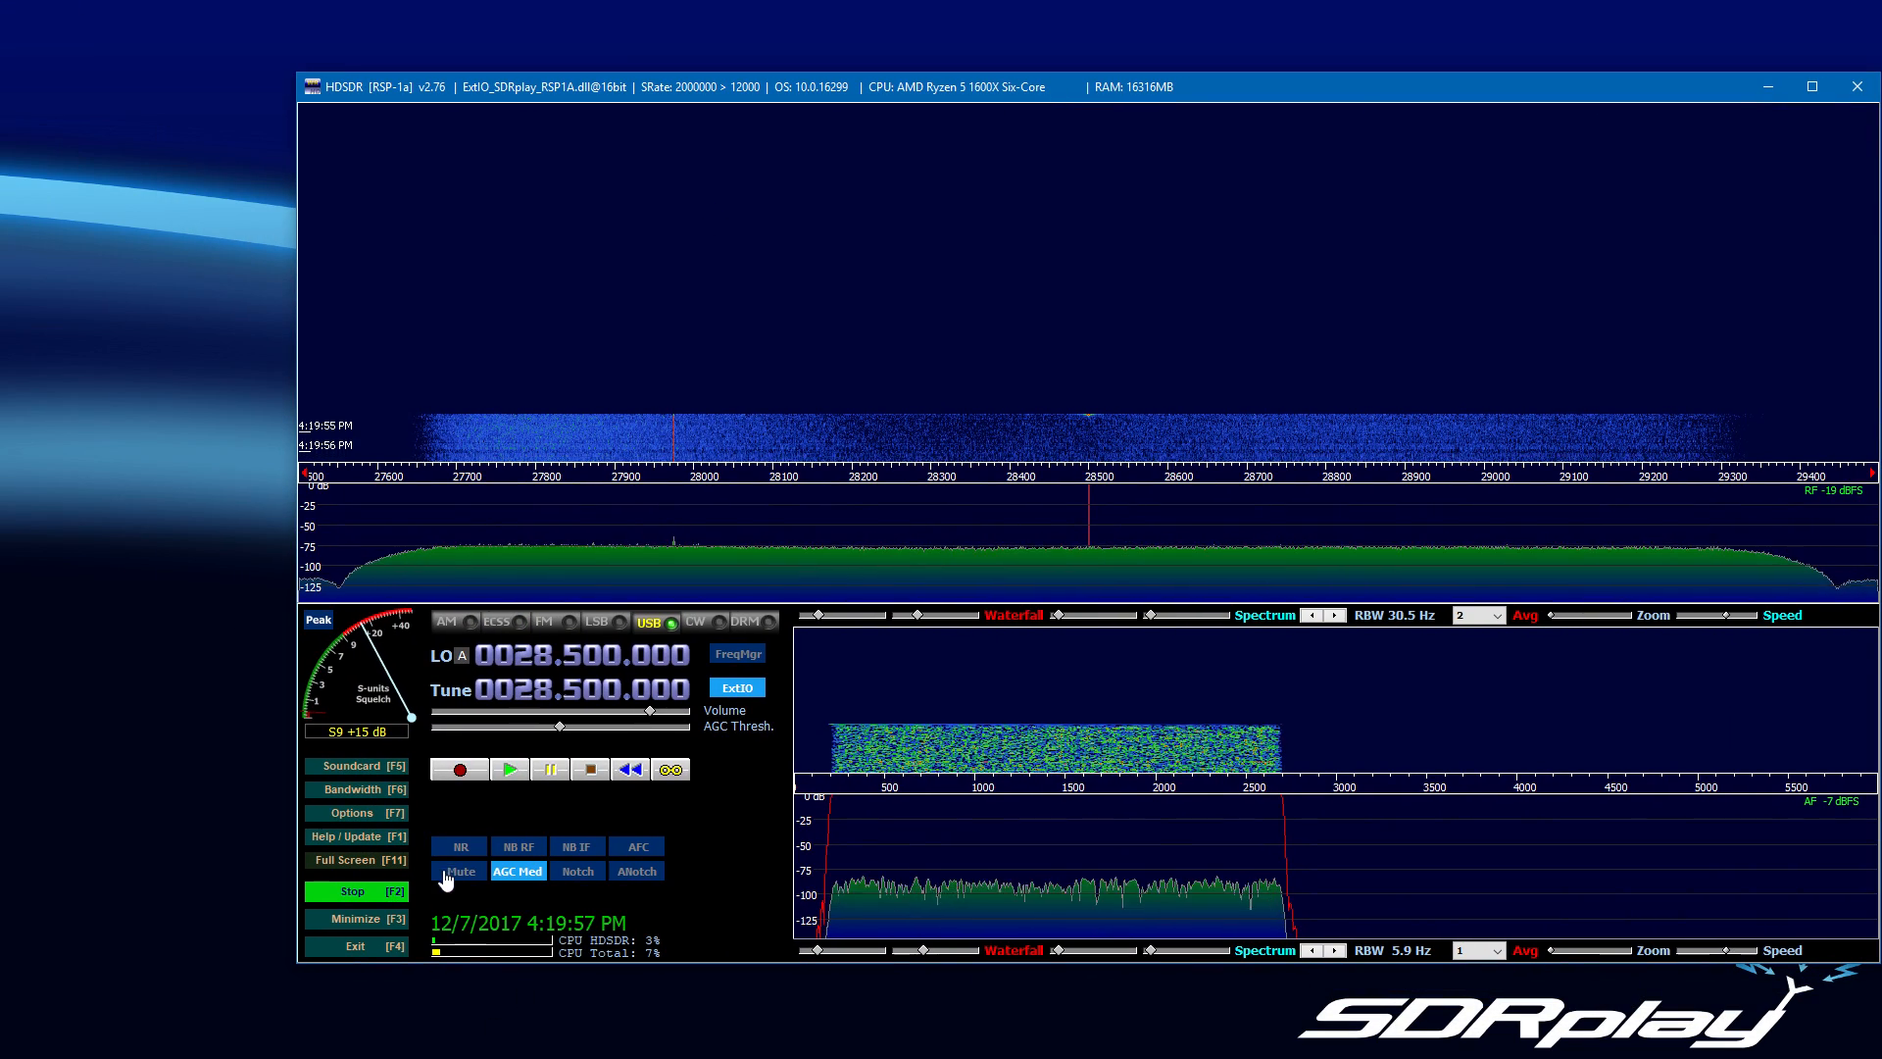
Step: Maximize the HDSDR window and look through the Misc Options settings without changing any
double_click(568, 85)
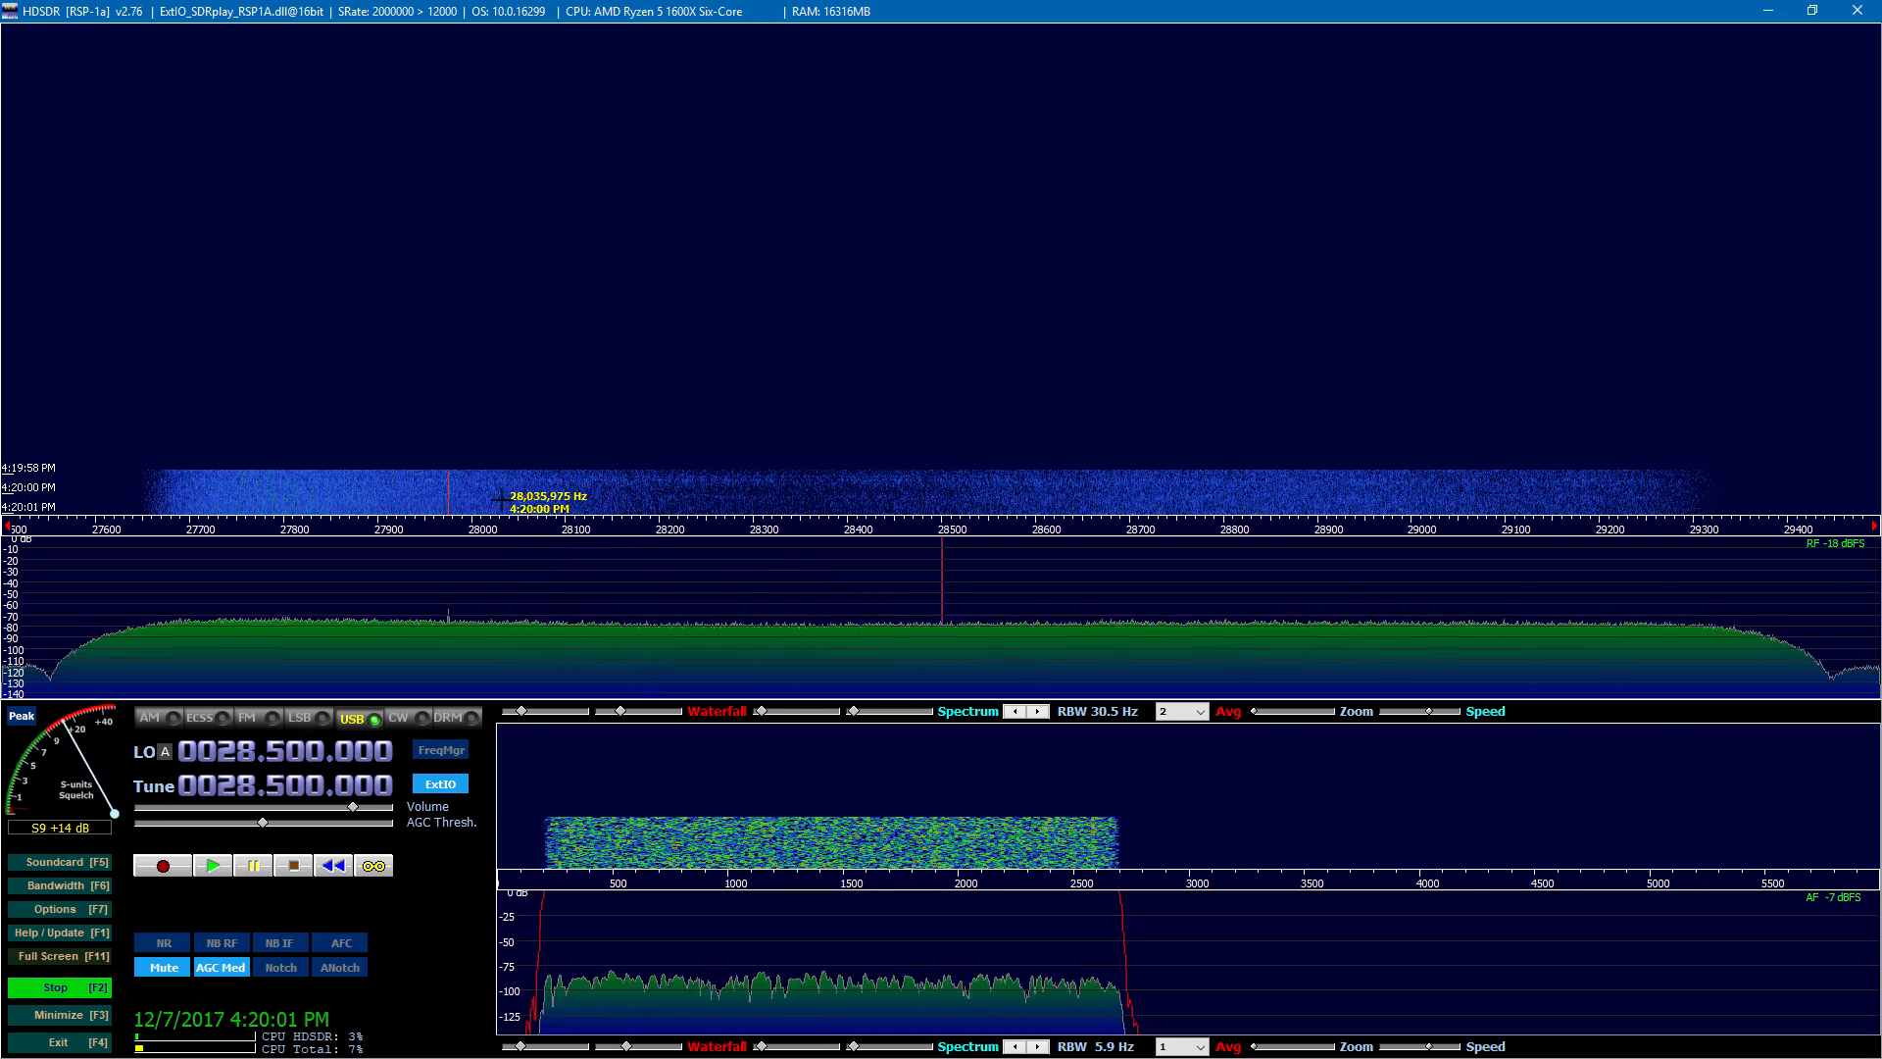
click(53, 911)
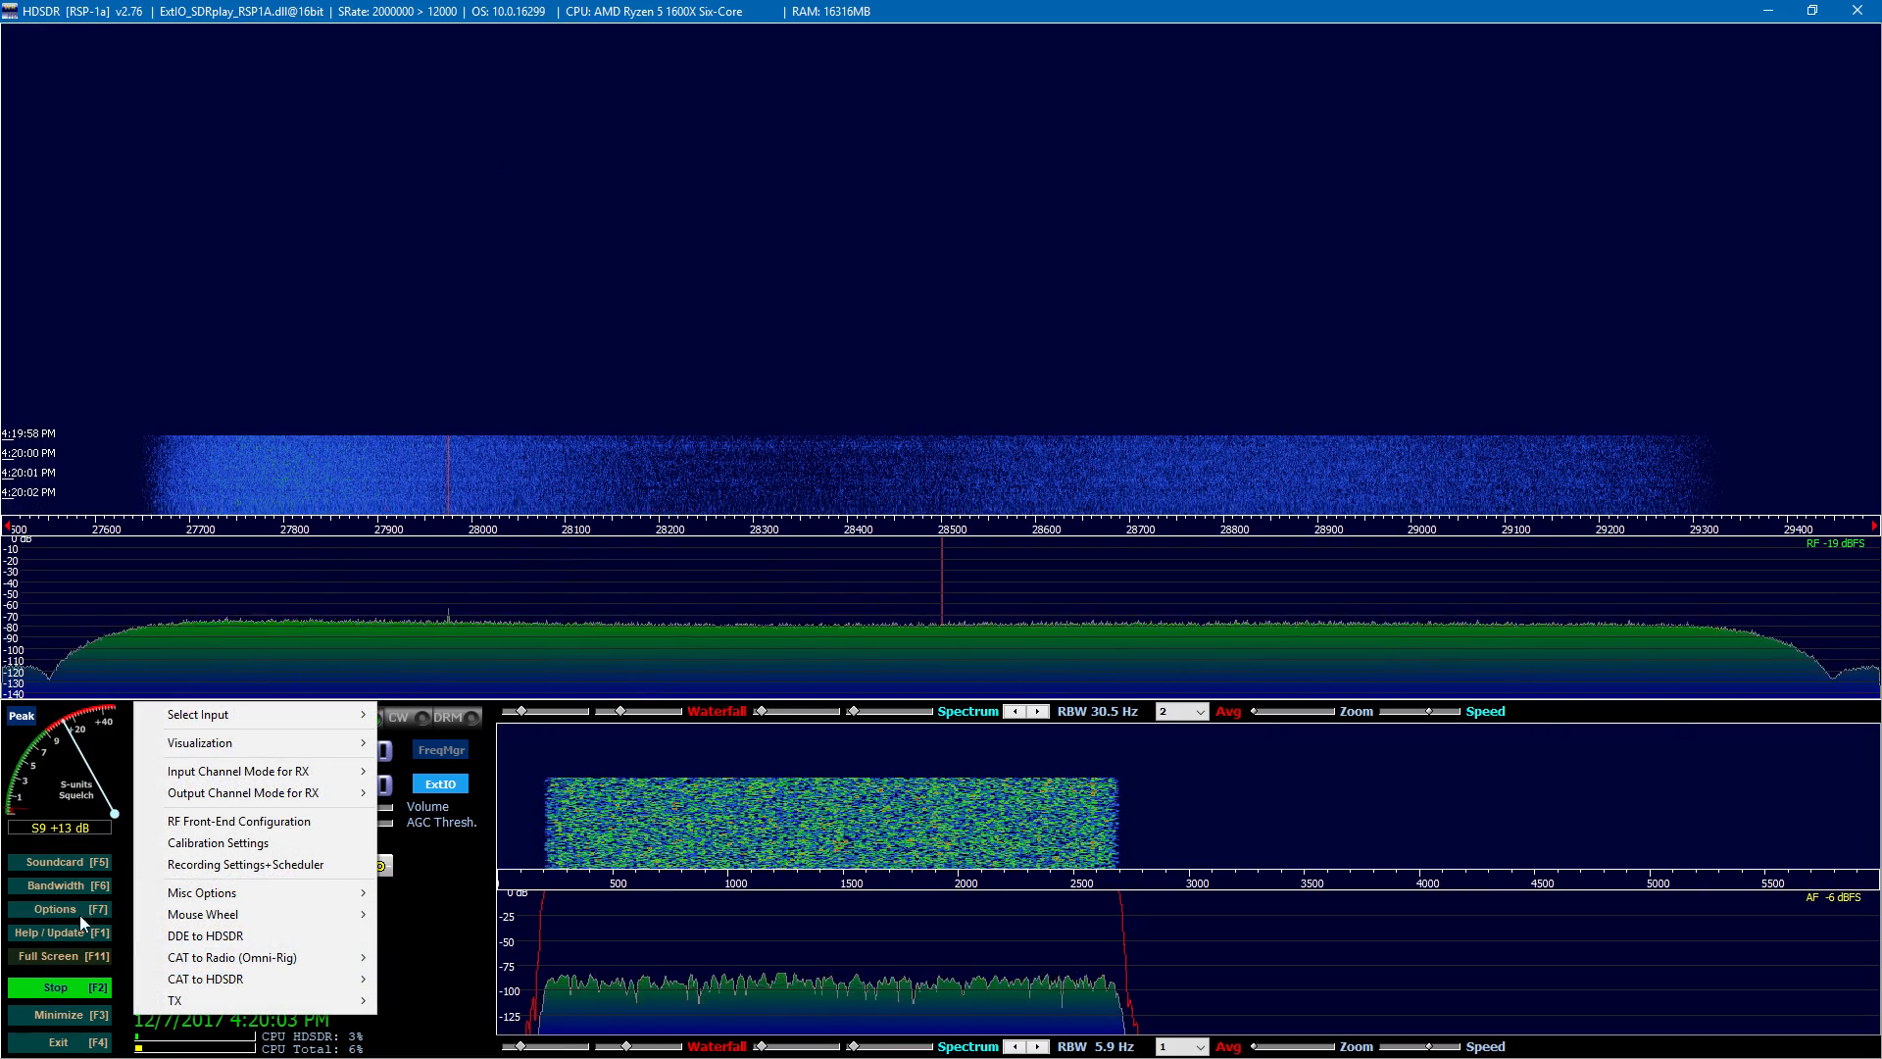
mouse_move(175, 898)
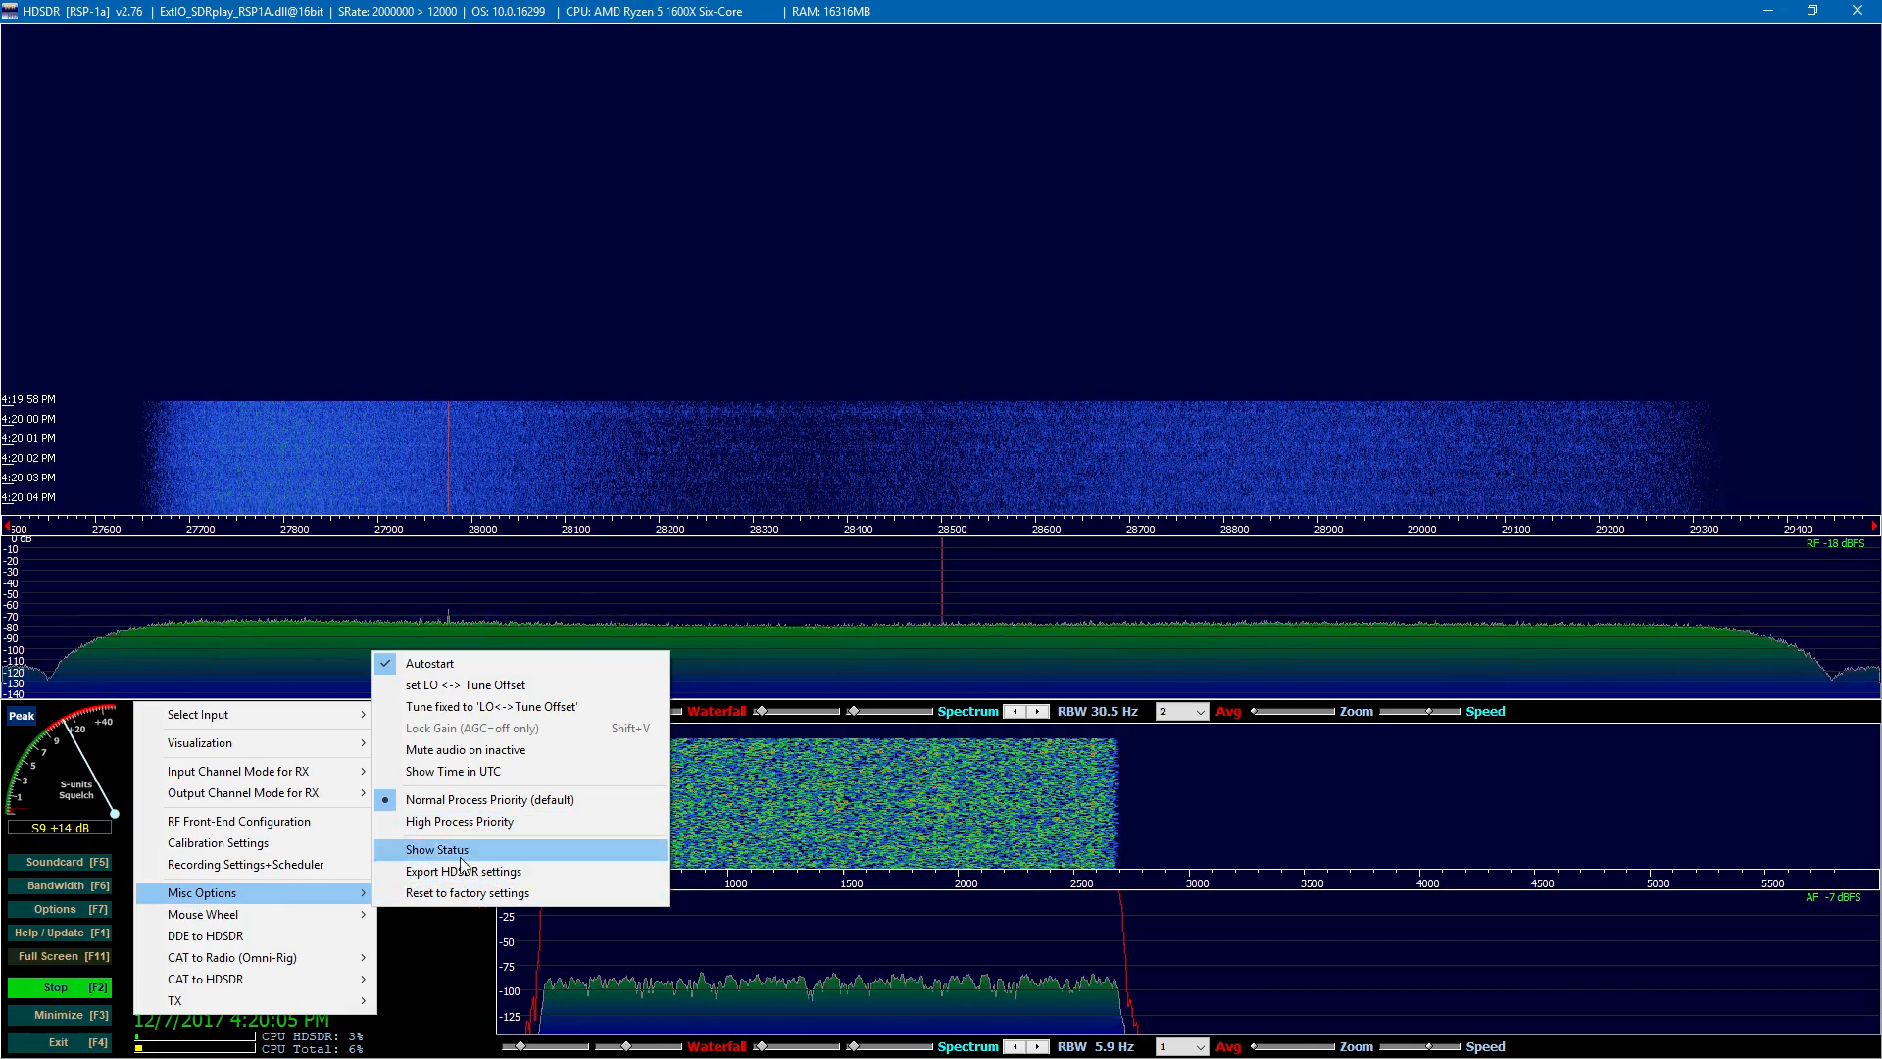
click(434, 949)
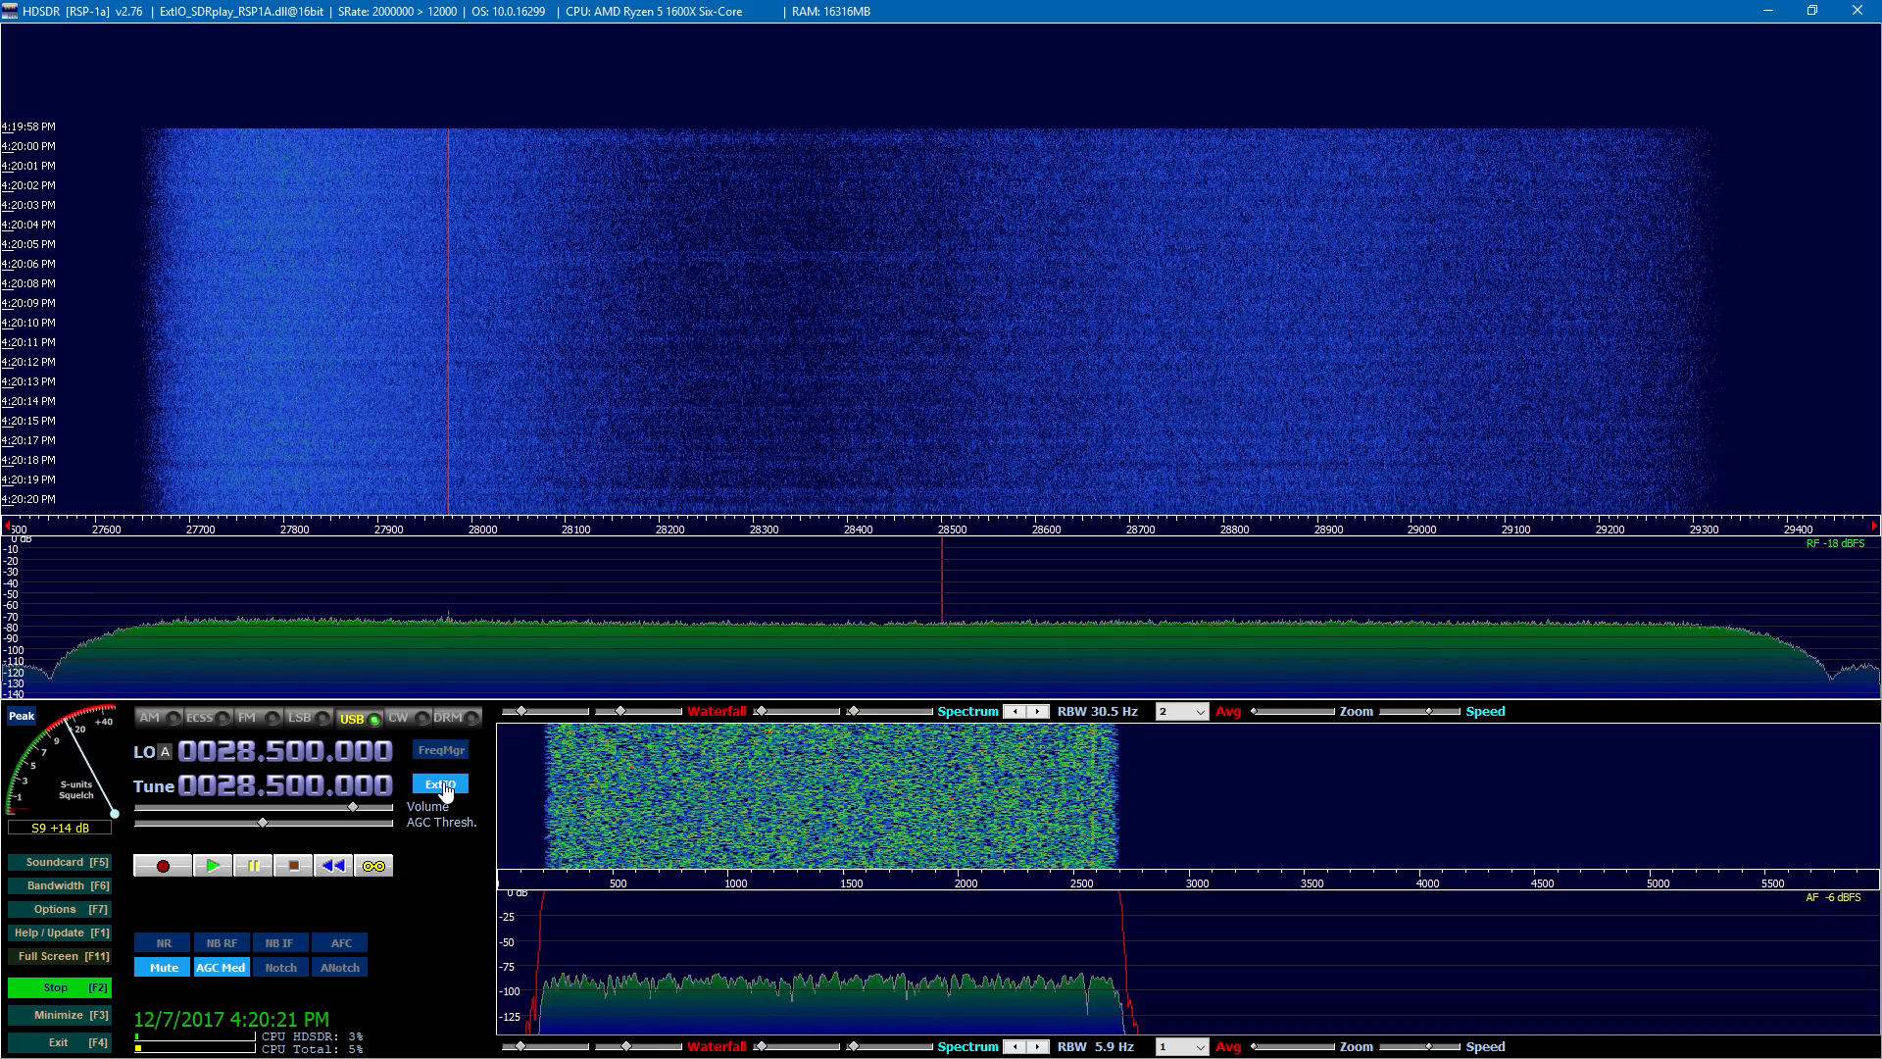
Step: Bring up the ExtIO control window for the RSP1A and reposition it over the waterfall
click(444, 784)
drag(199, 268, 1142, 163)
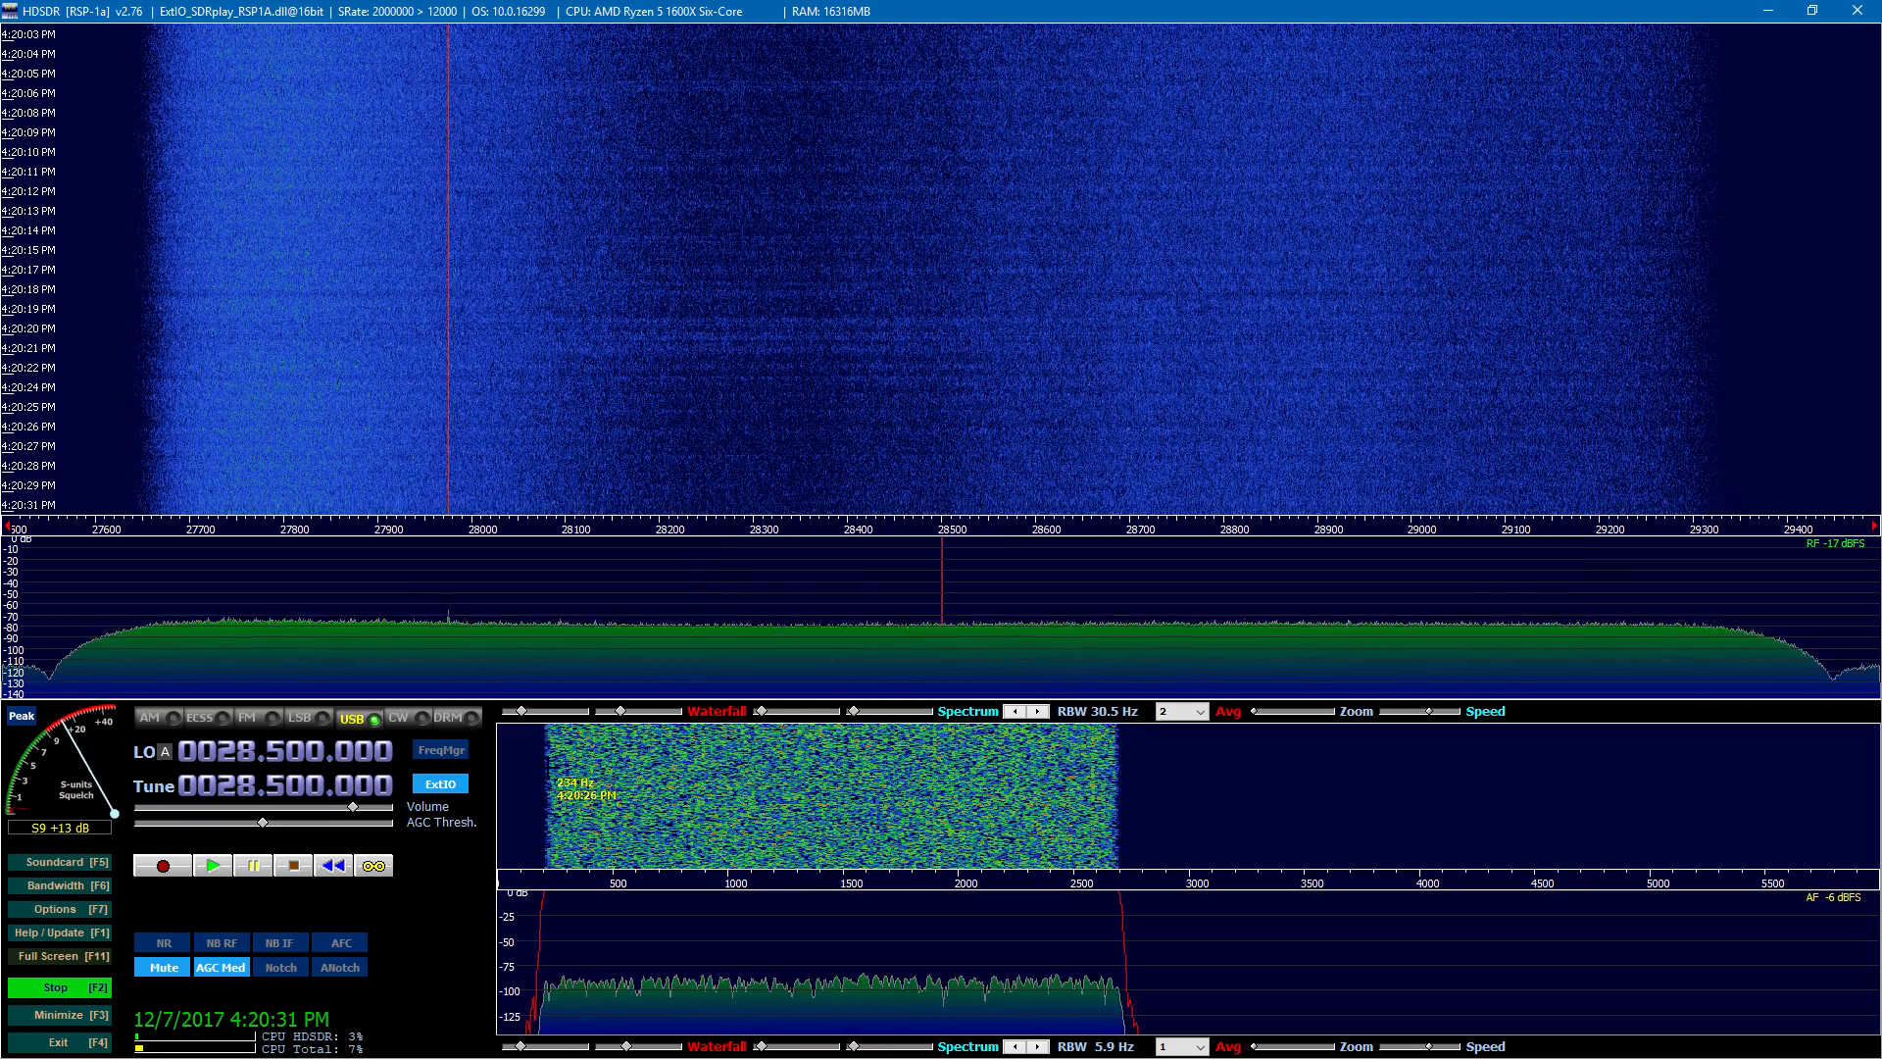
Step: Switch noise reduction, the RF noise blanker and the IF noise blanker on and back off one after another
click(165, 944)
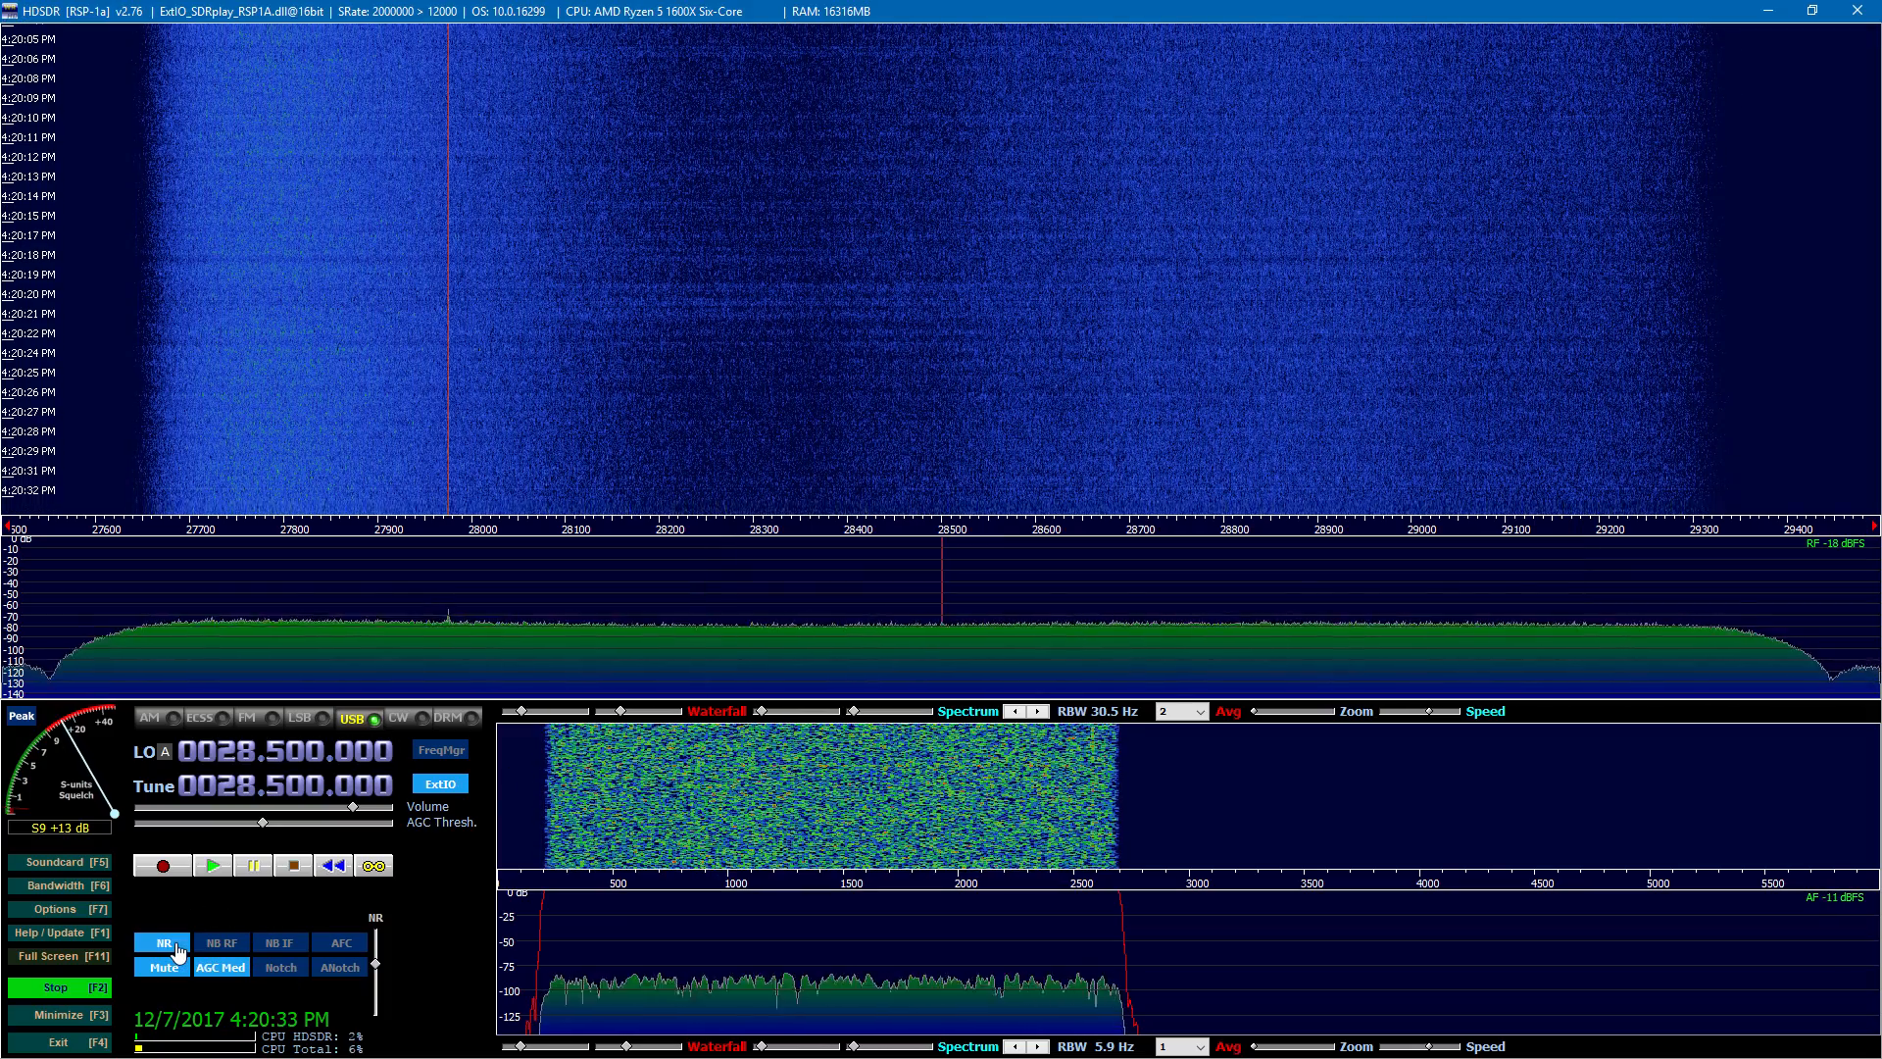
click(175, 946)
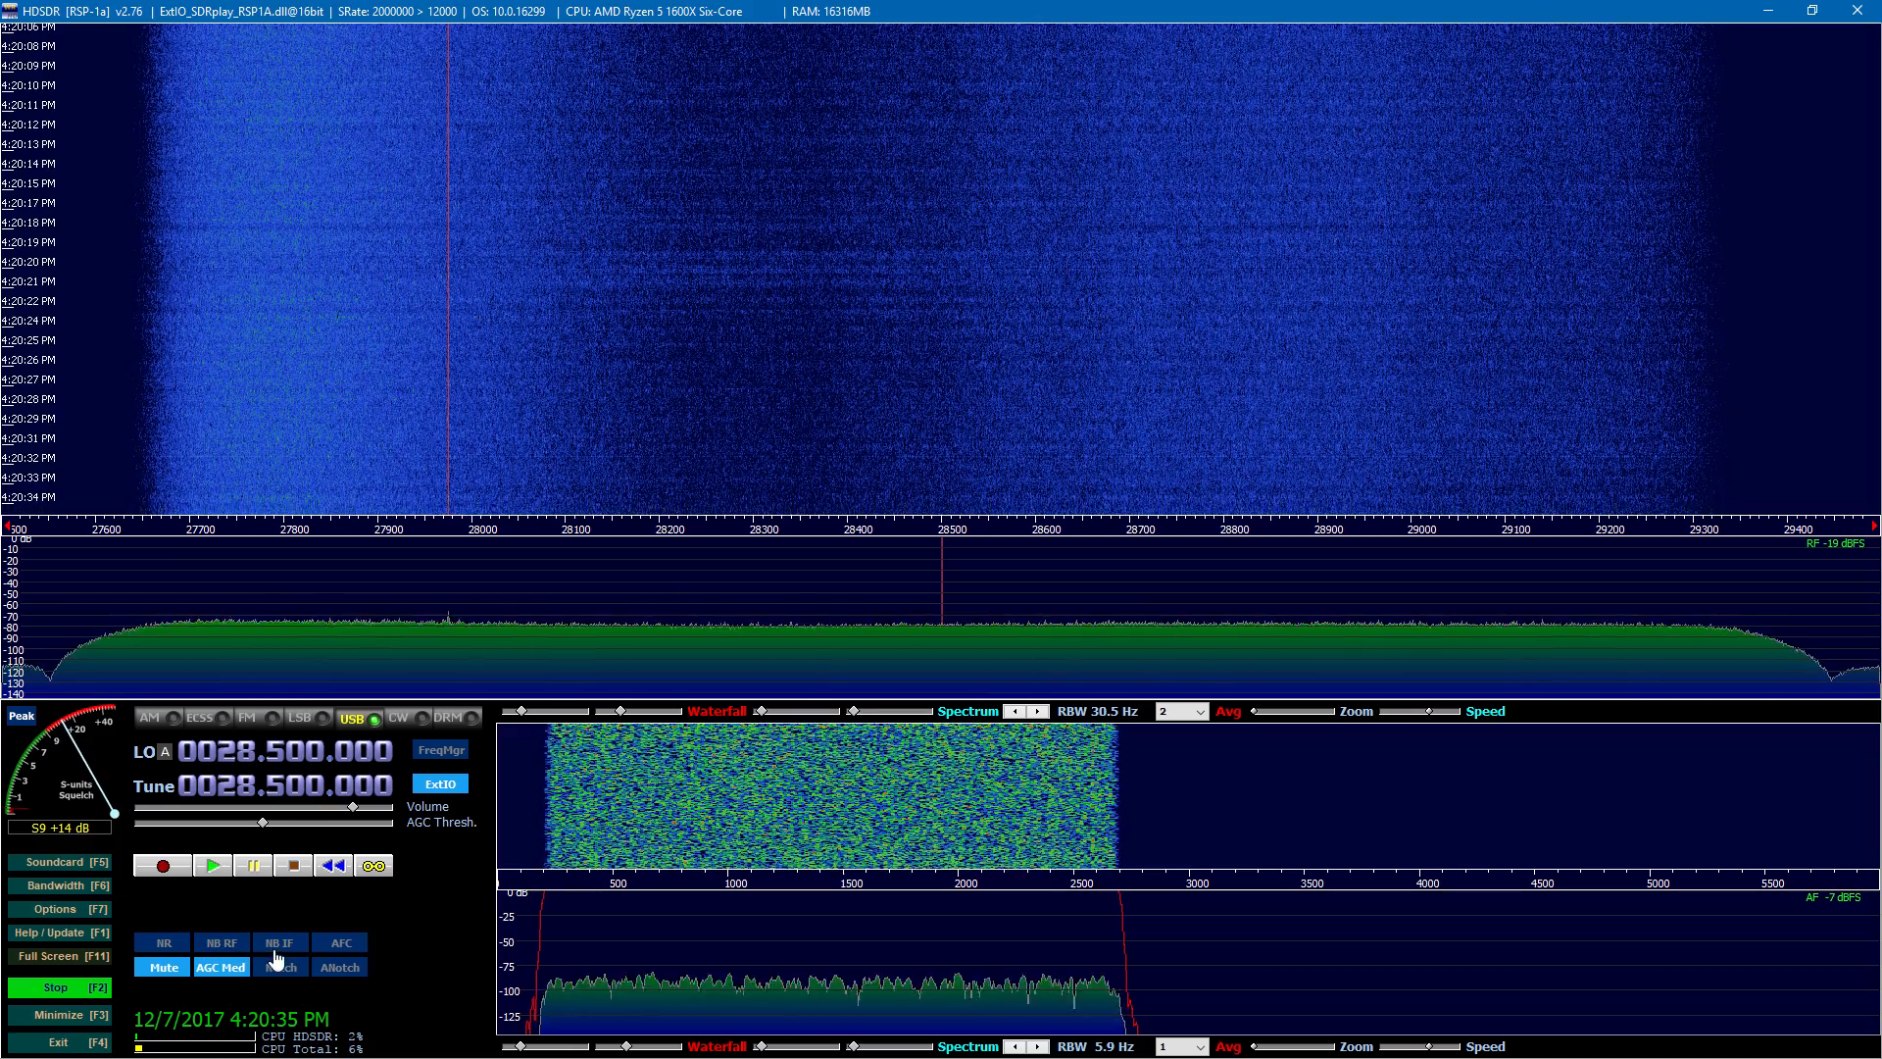
click(224, 947)
click(224, 944)
click(274, 944)
click(275, 944)
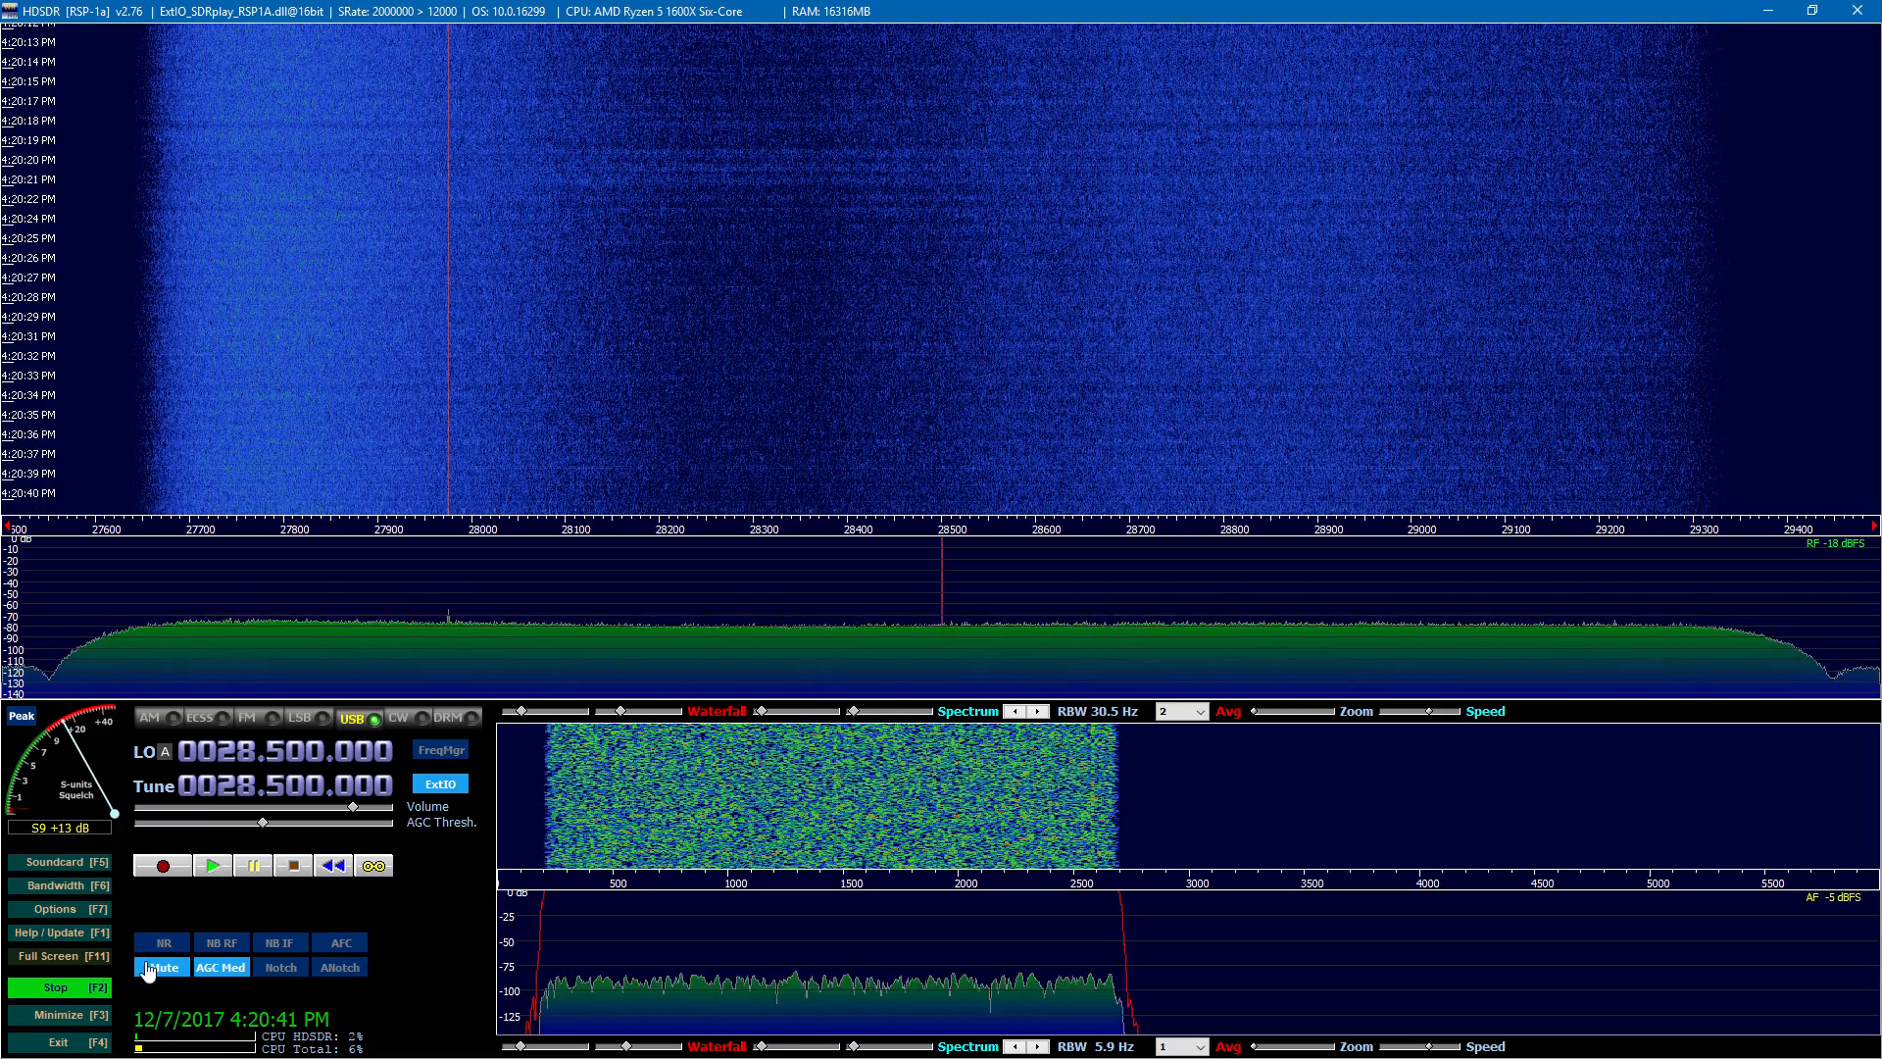
Step: Cycle the automatic gain control through its speed settings and return it to AGC Med
click(222, 968)
click(222, 969)
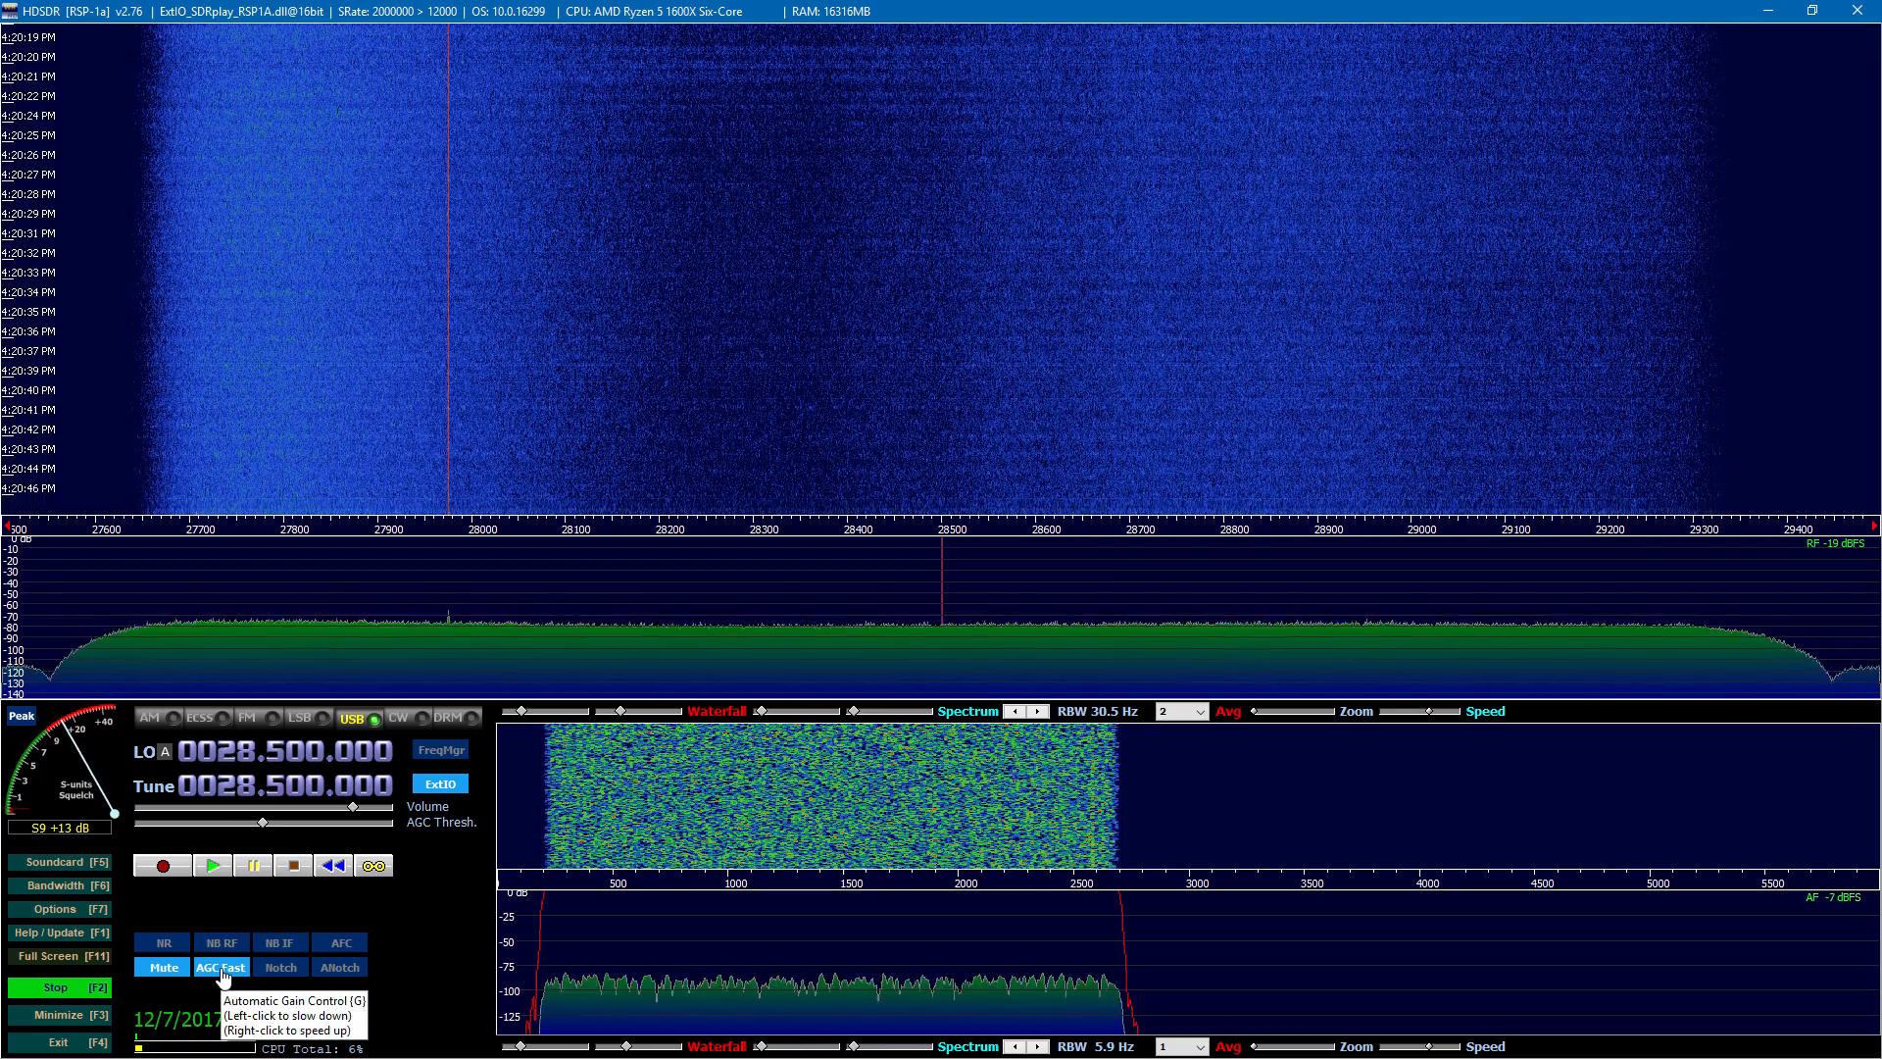
click(223, 971)
click(222, 971)
click(223, 971)
click(222, 972)
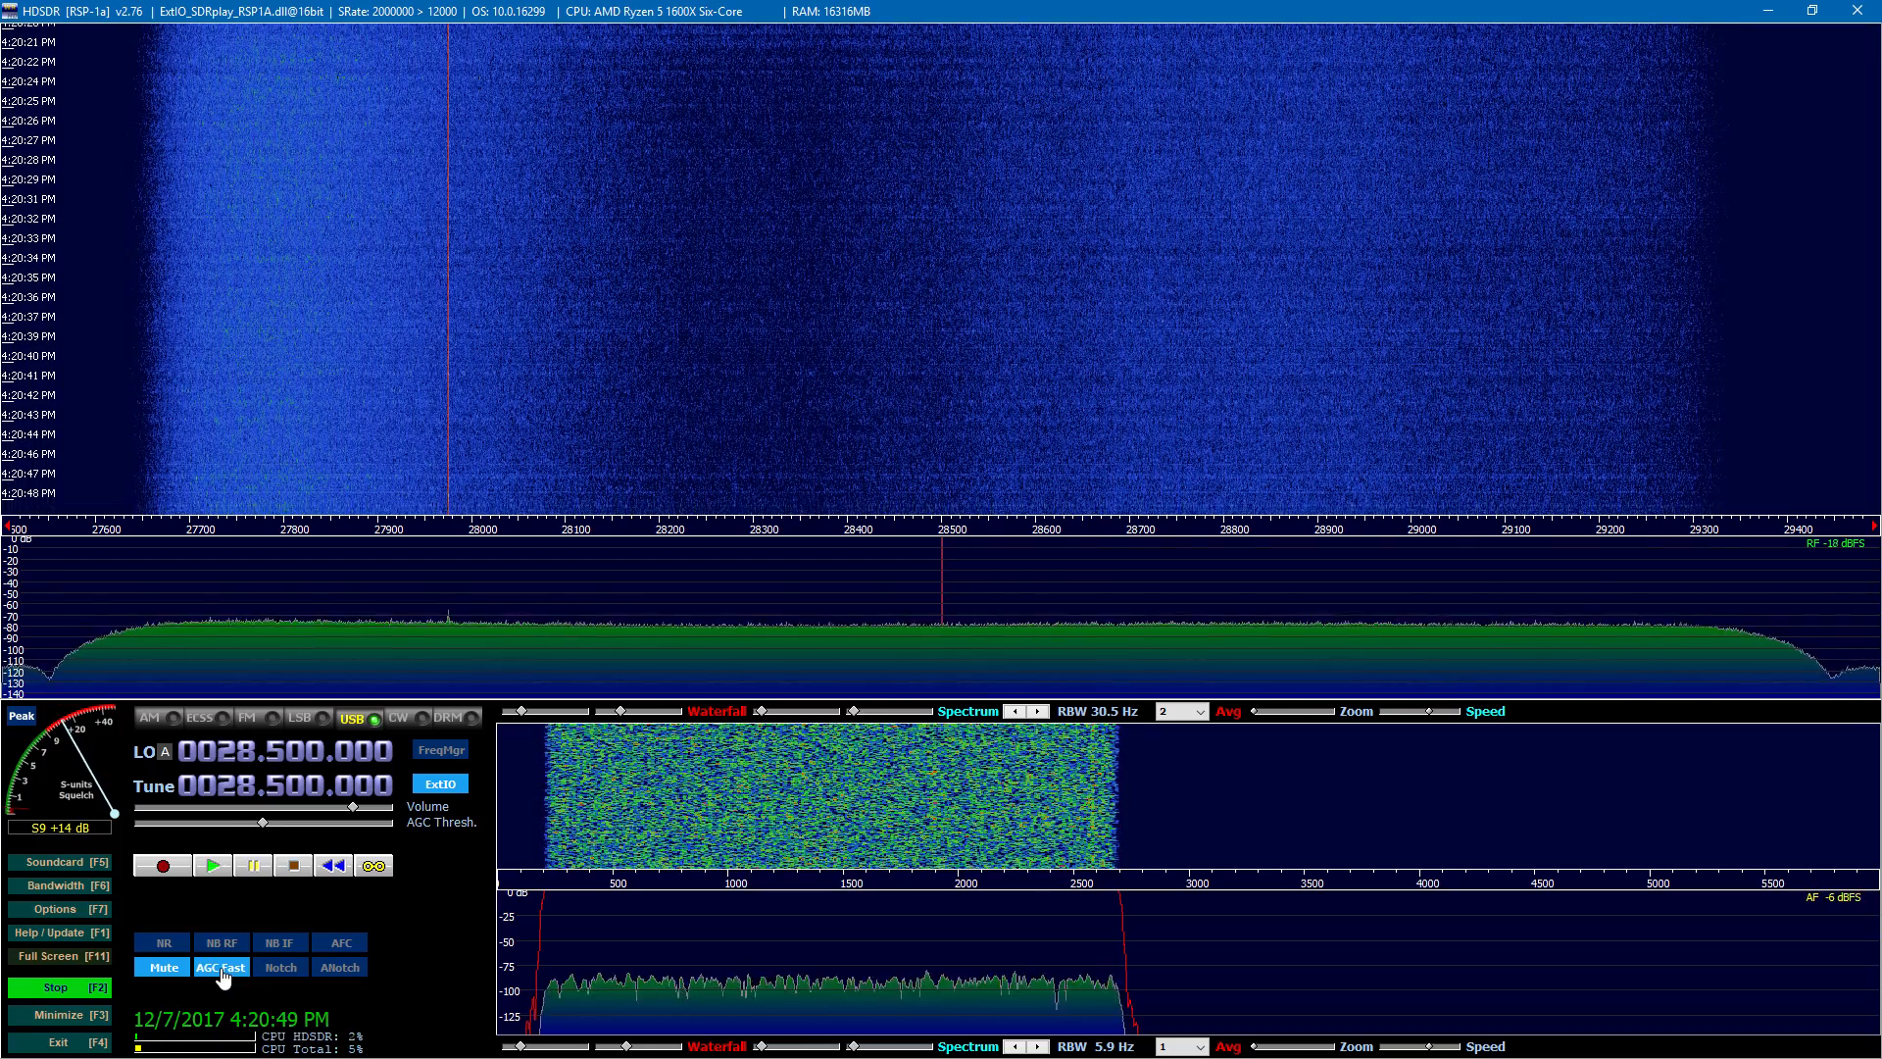
click(222, 971)
click(222, 971)
click(223, 972)
click(222, 972)
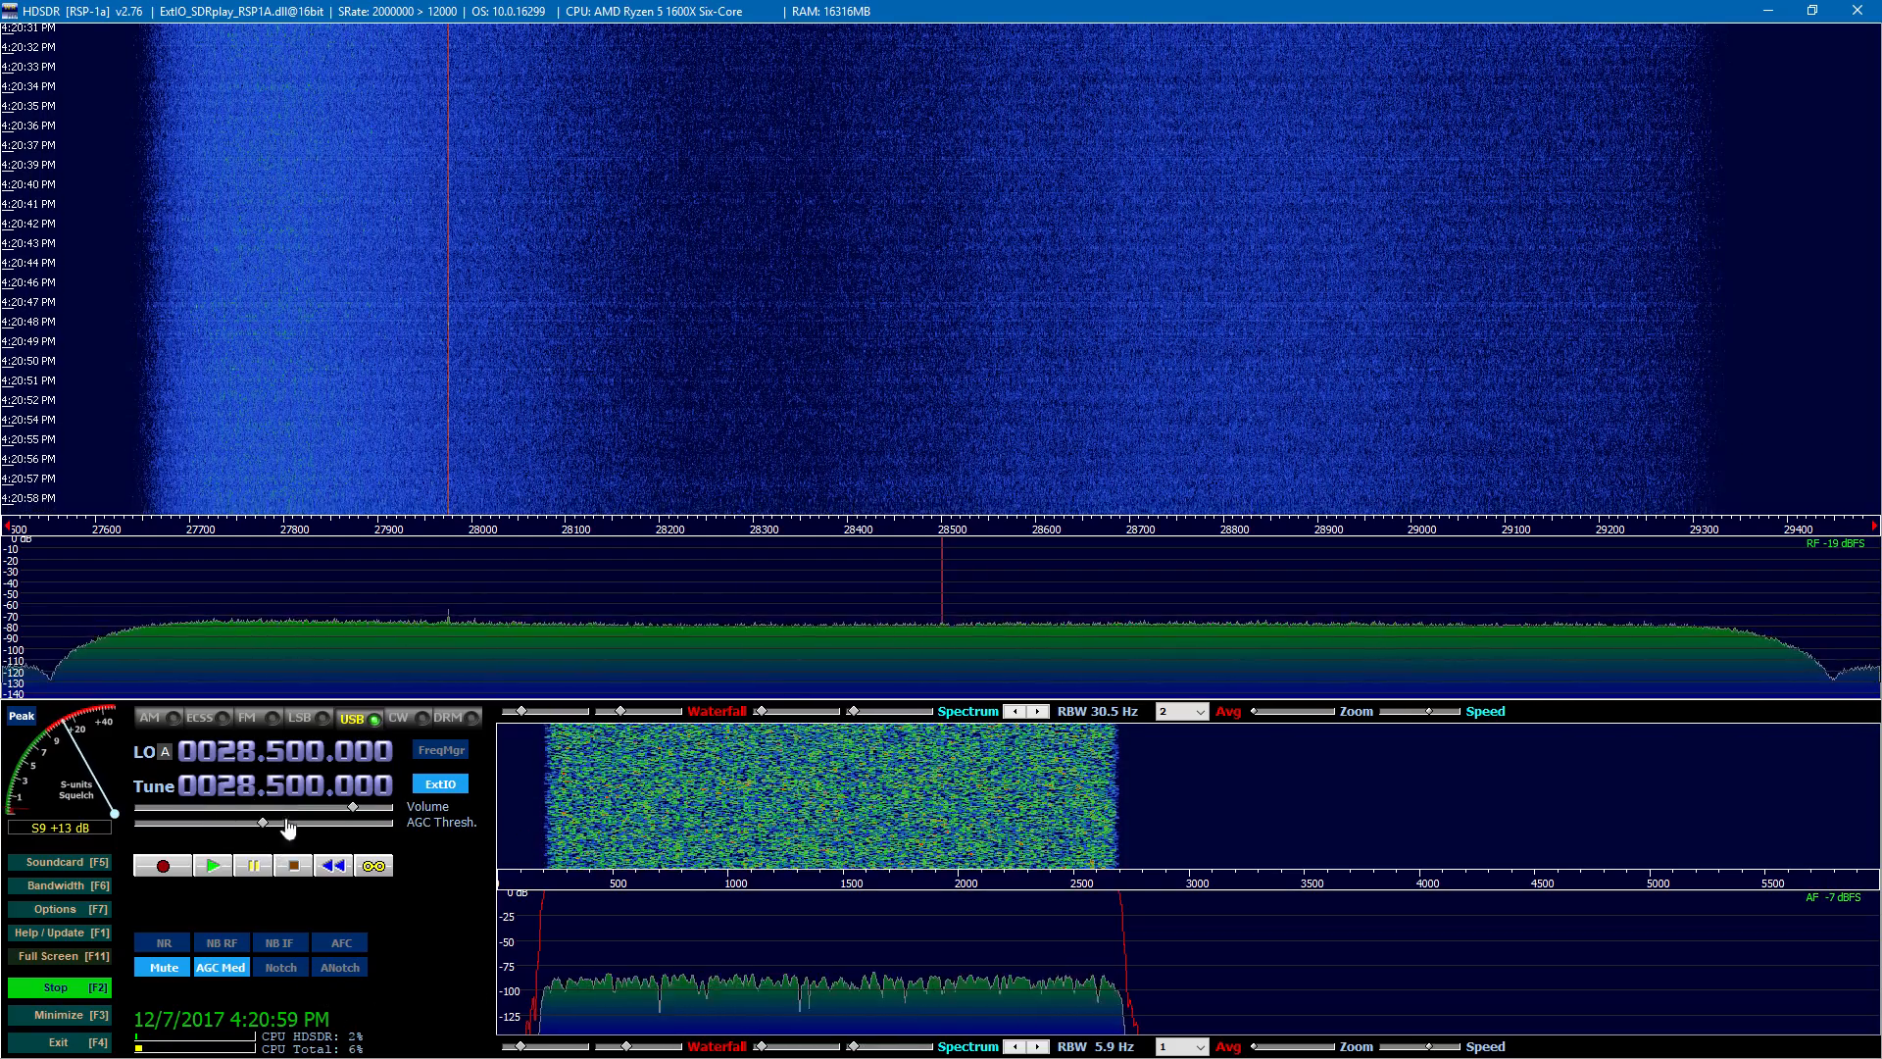
Step: Toggle the audio mute off and back on
click(432, 815)
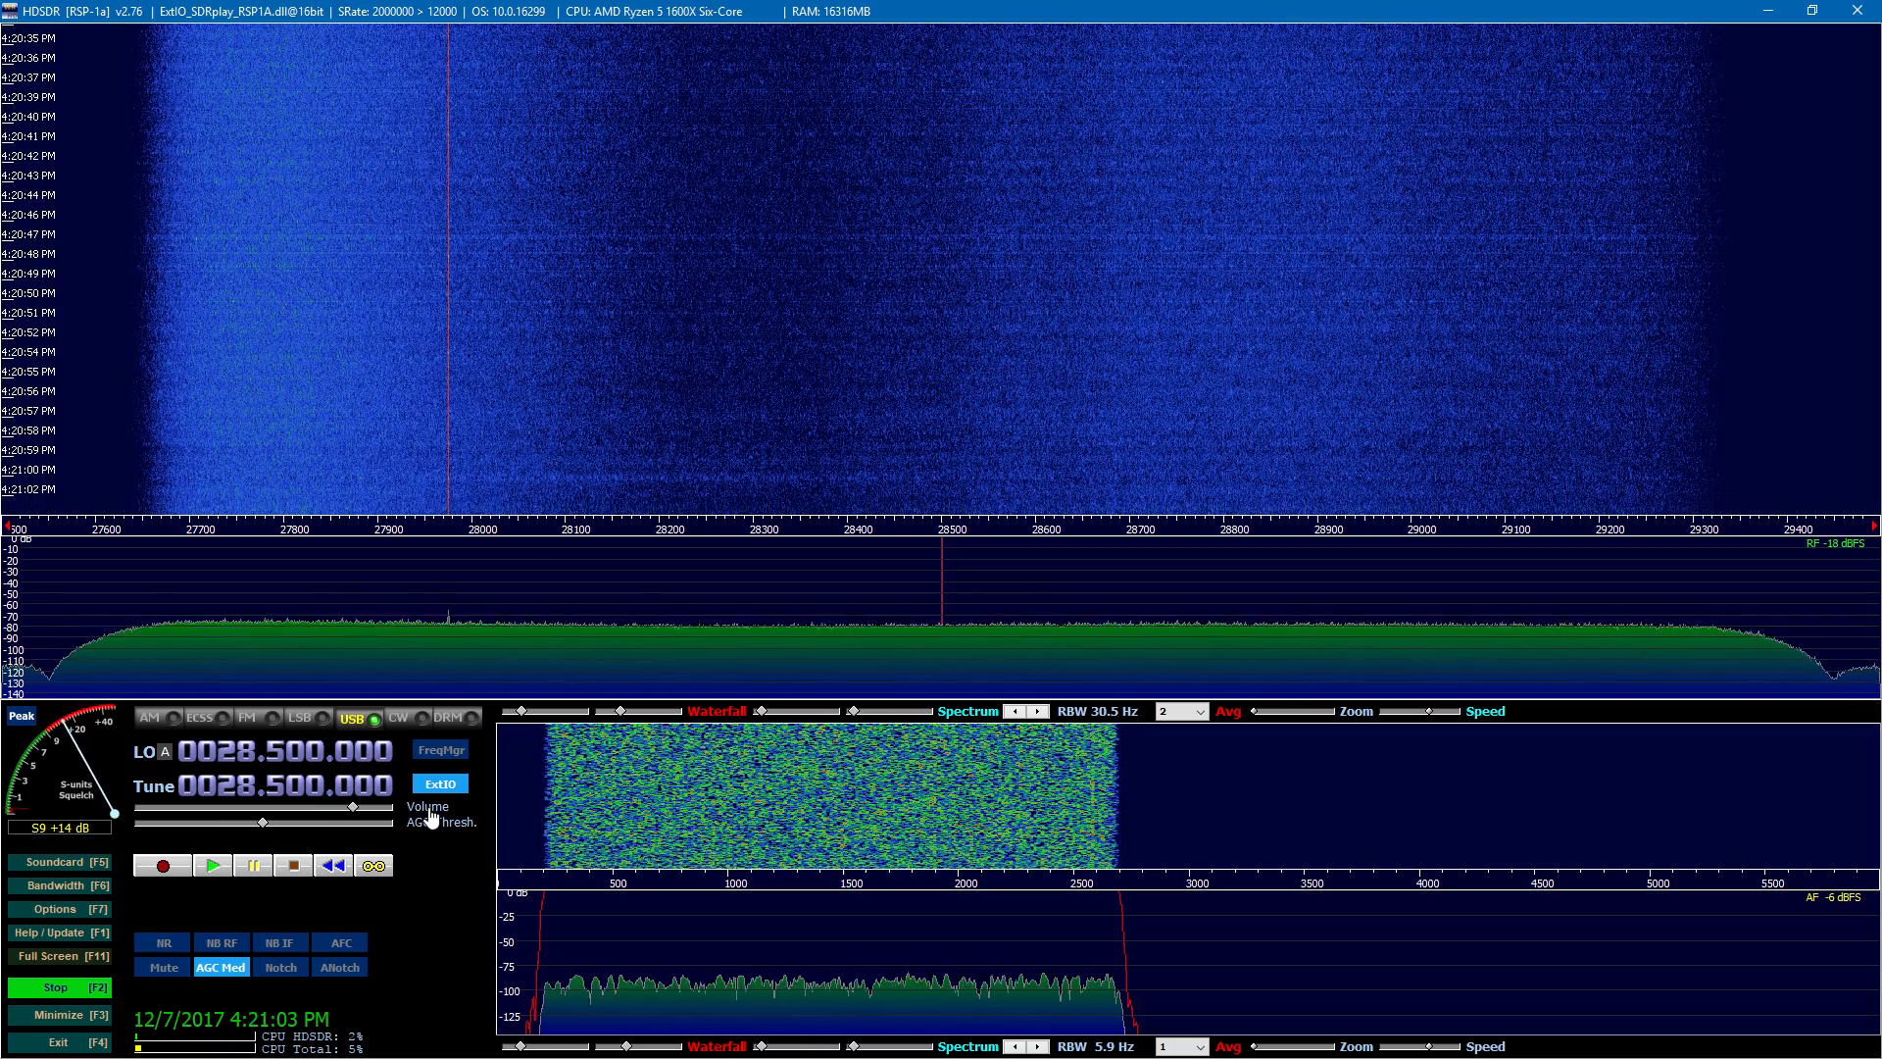
click(431, 815)
click(432, 815)
click(431, 816)
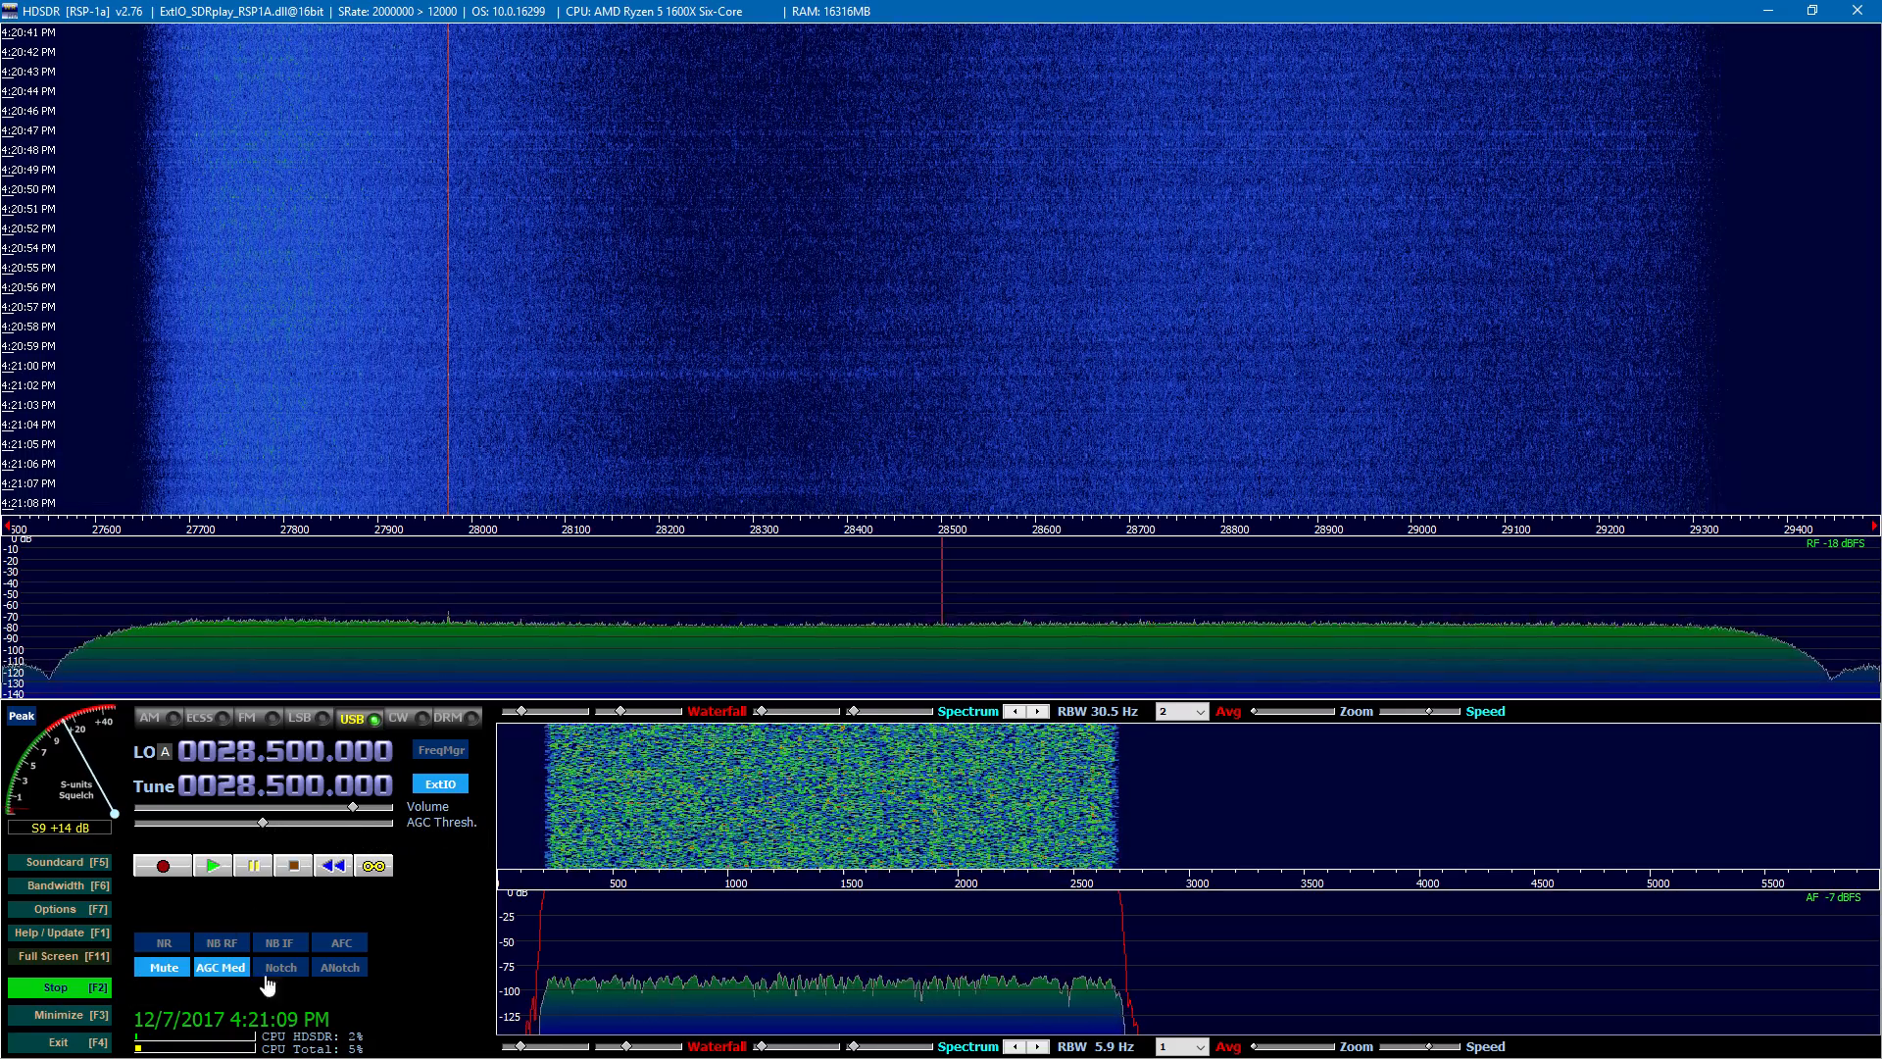
Step: Set the automatic gain control to AGC Fast and switch the demodulation mode to AM
click(217, 971)
click(218, 971)
click(222, 969)
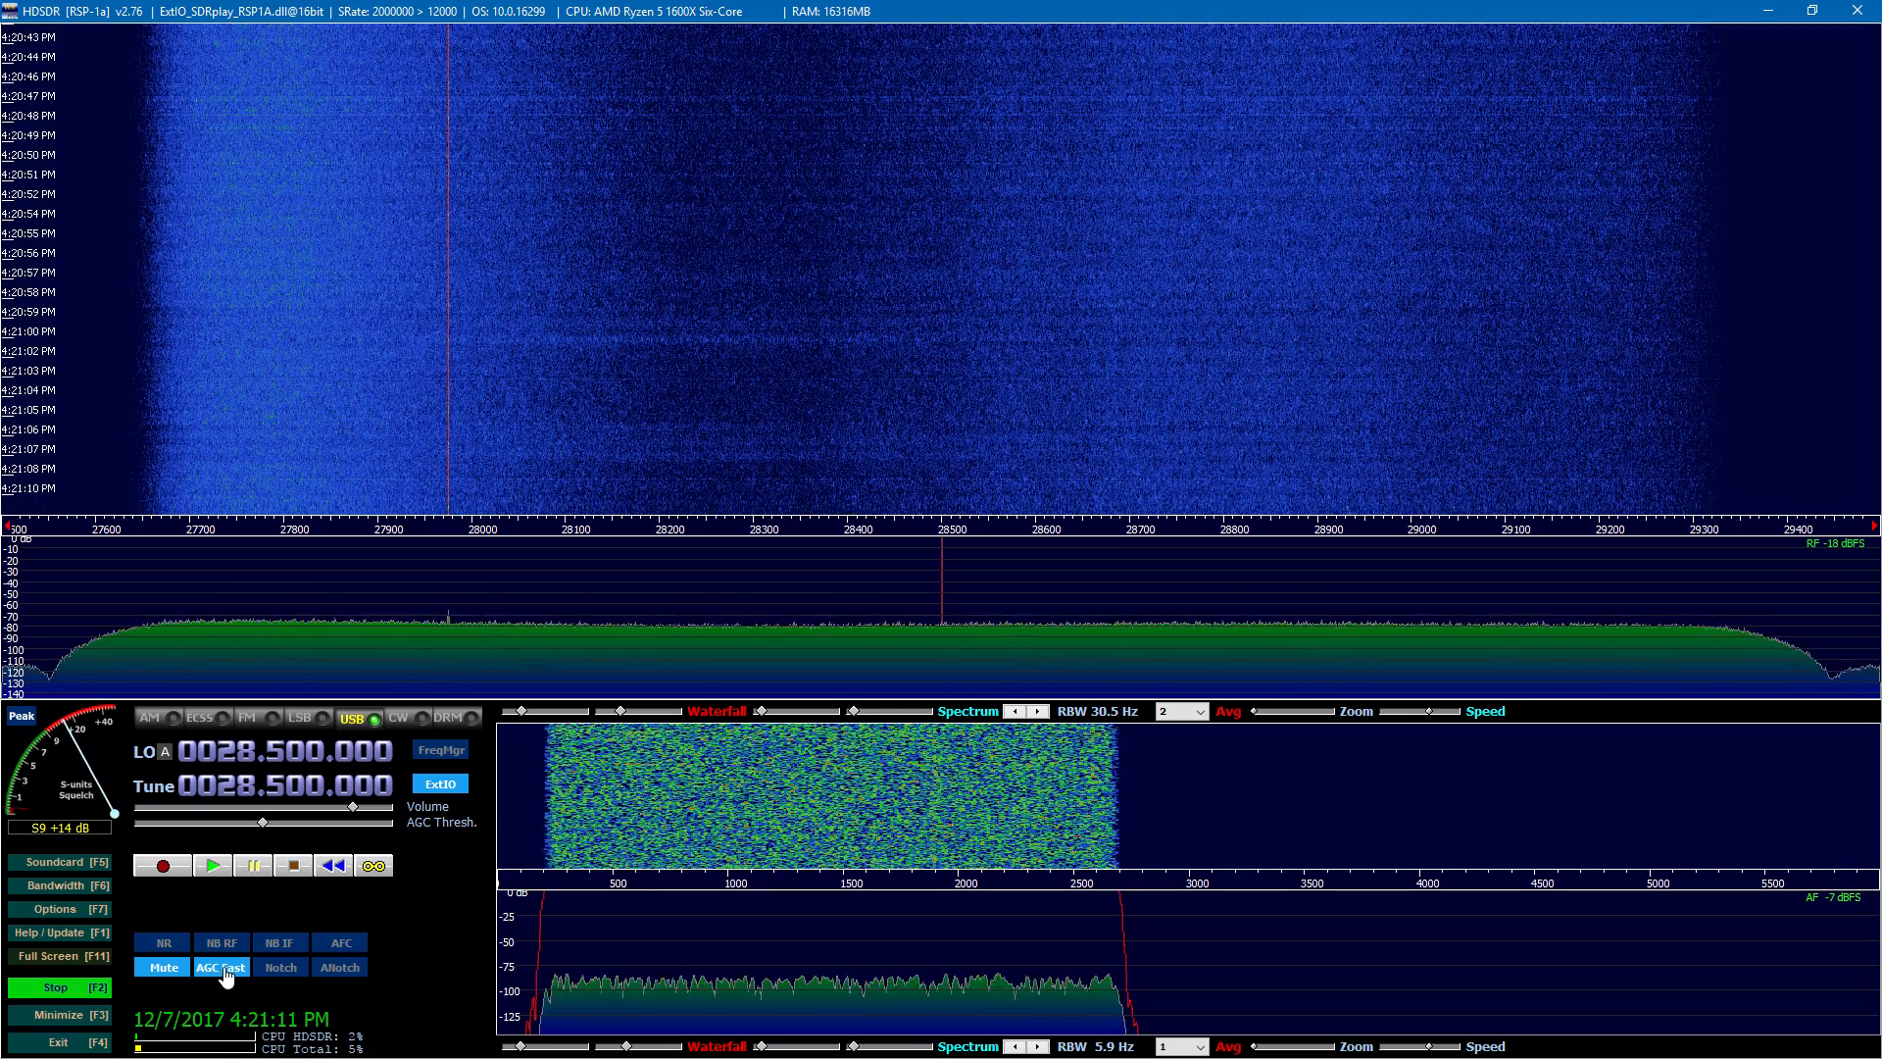
click(183, 716)
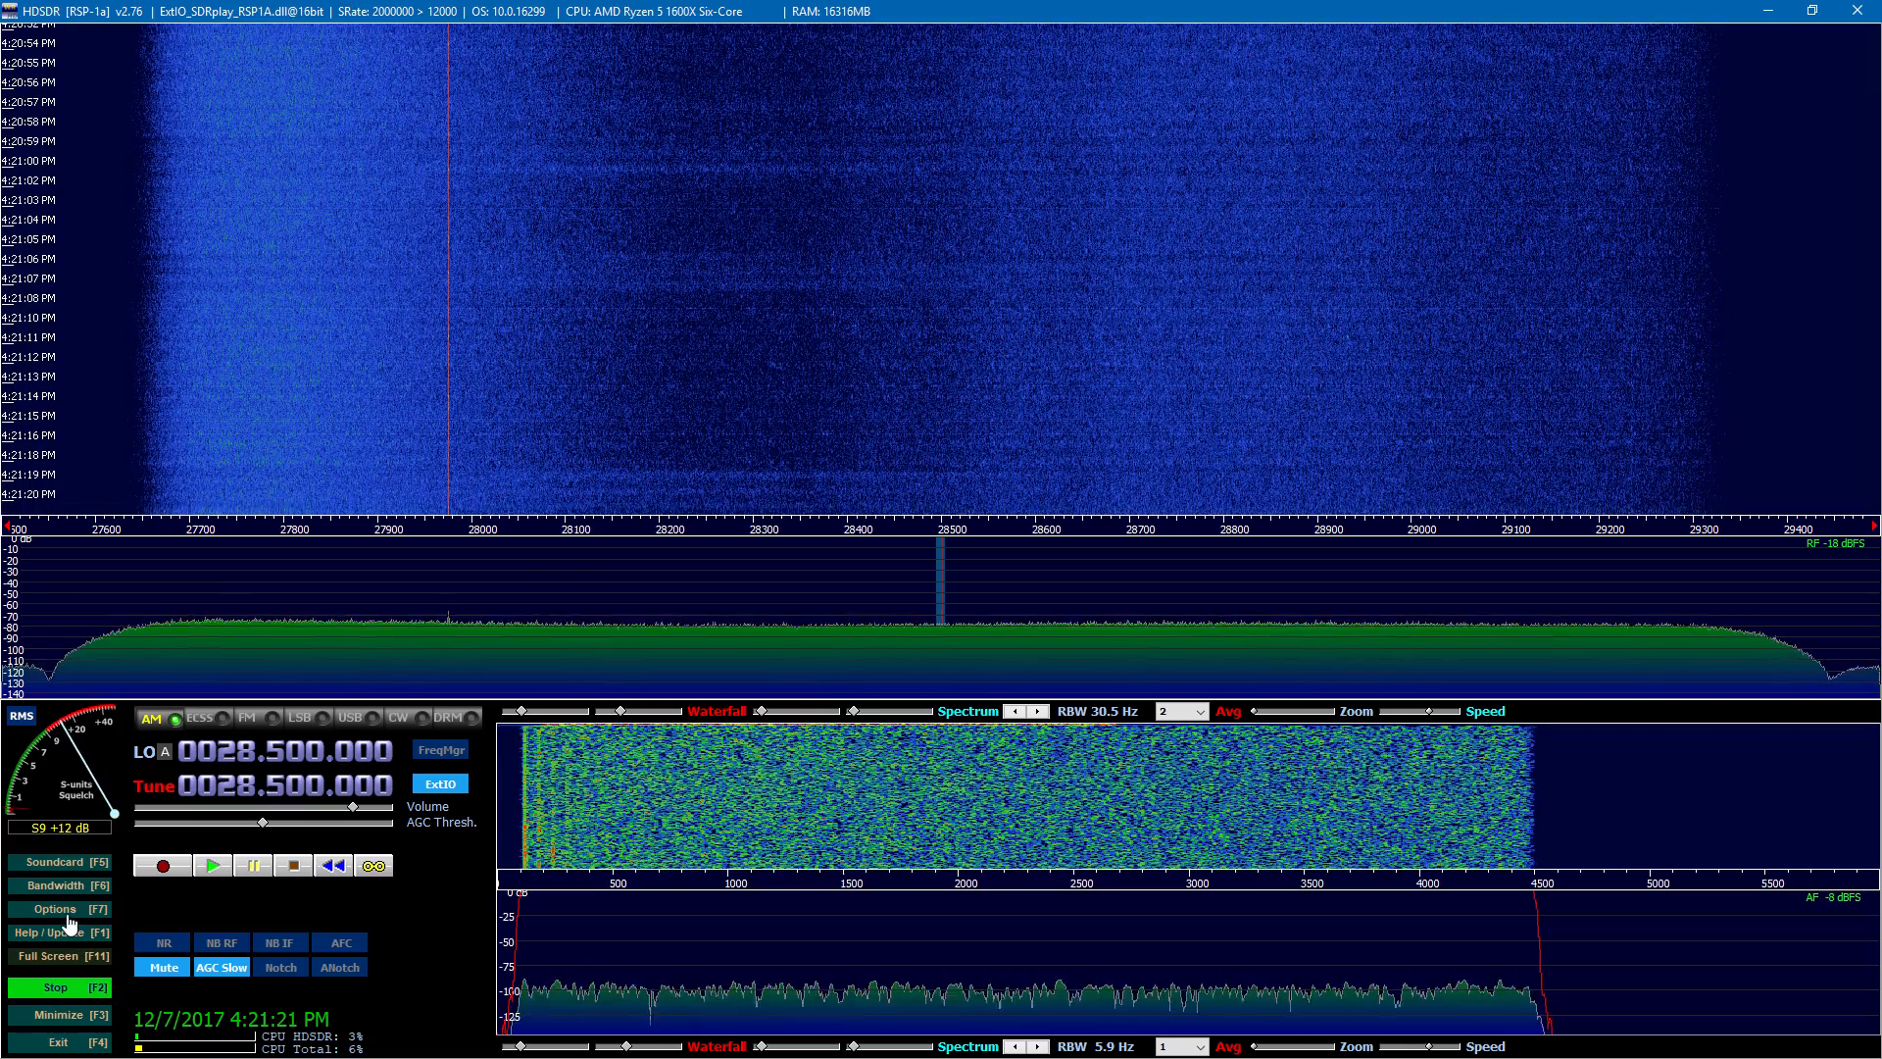
Step: Review the input and visualization options, and turn off the waterfall timestamp for the RF display
click(69, 912)
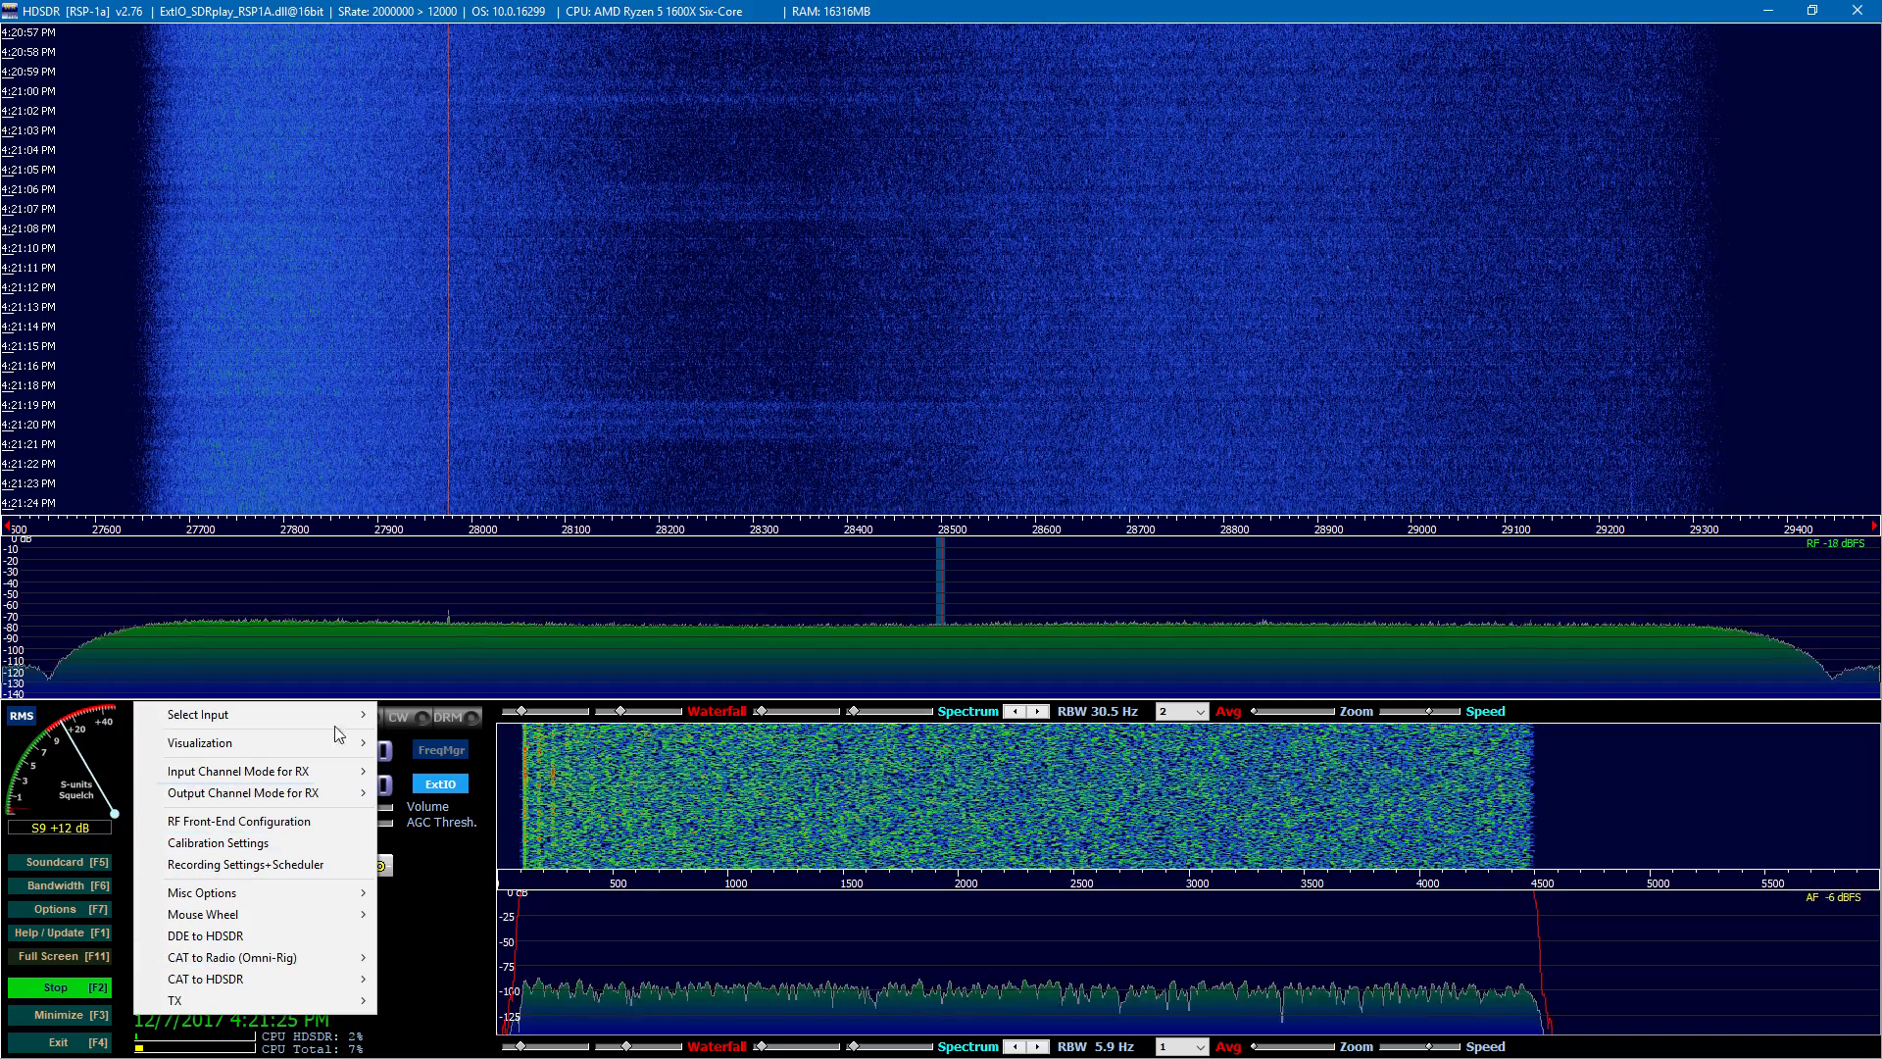
mouse_move(315, 714)
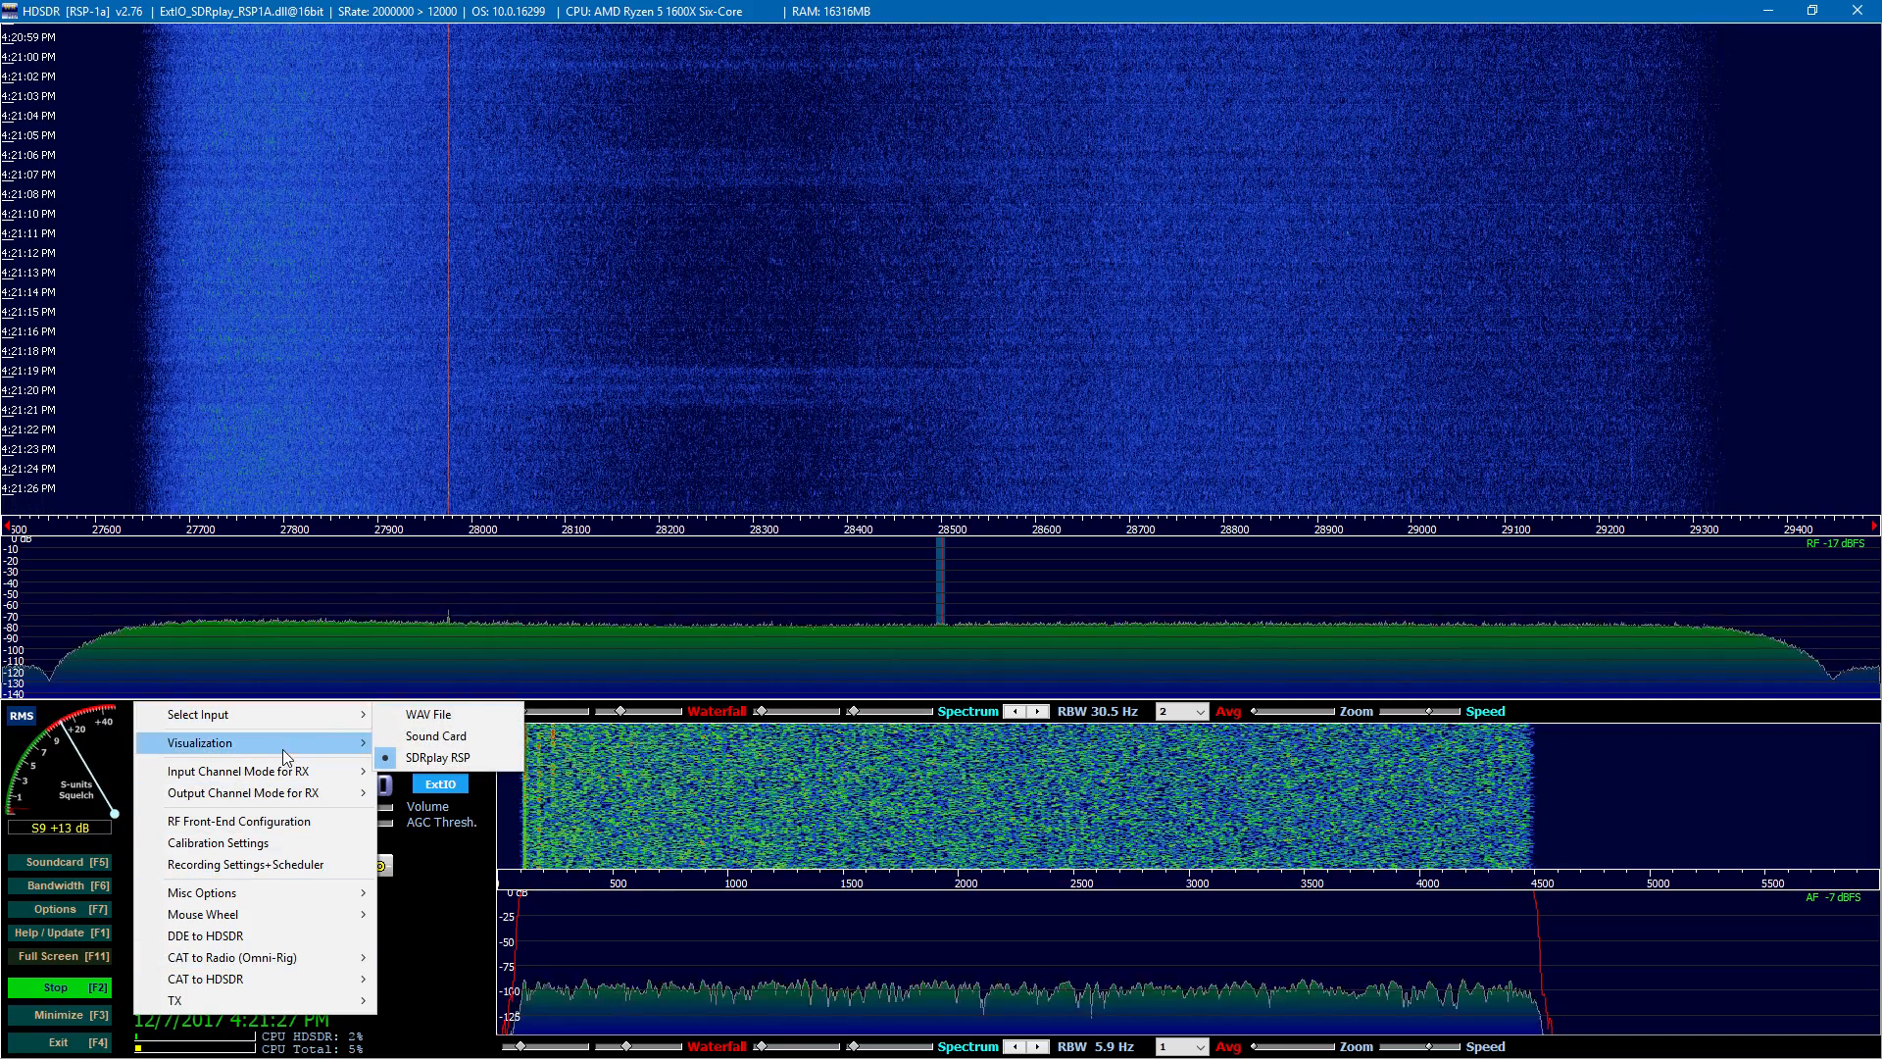
mouse_move(282, 747)
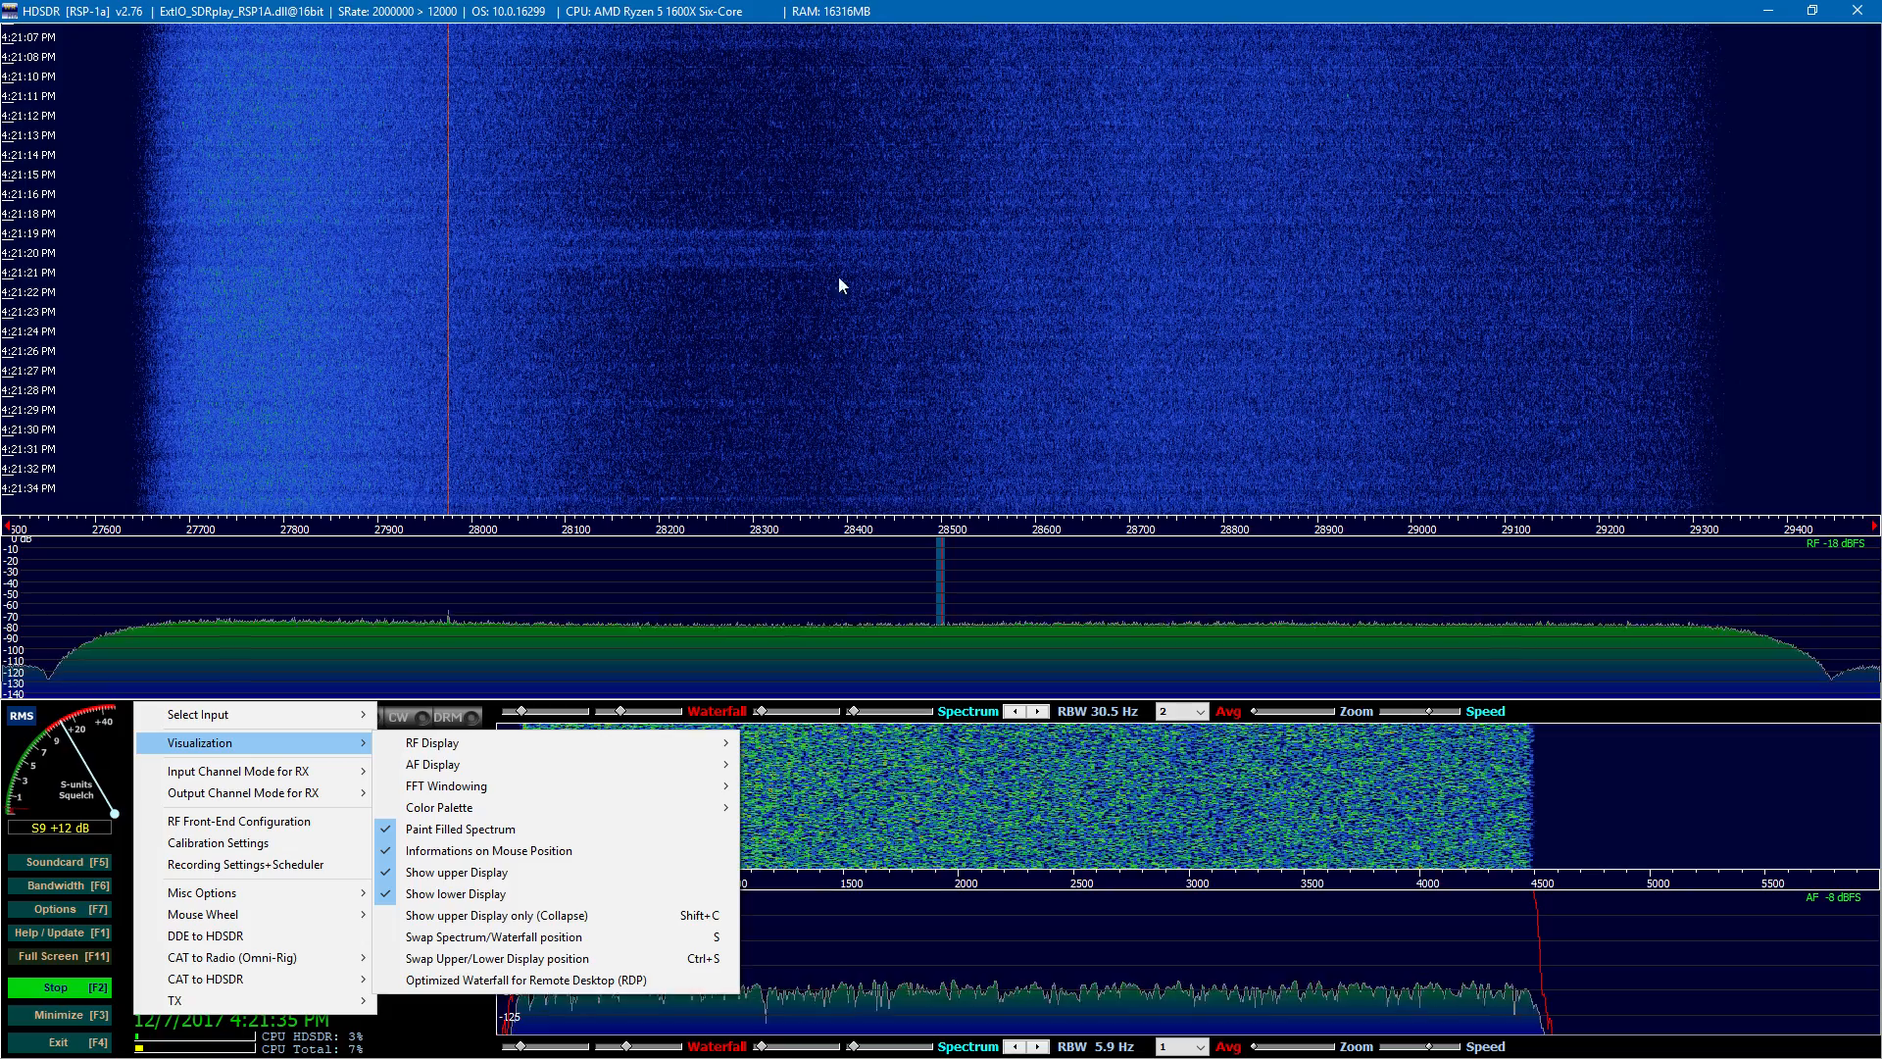
mouse_move(549, 742)
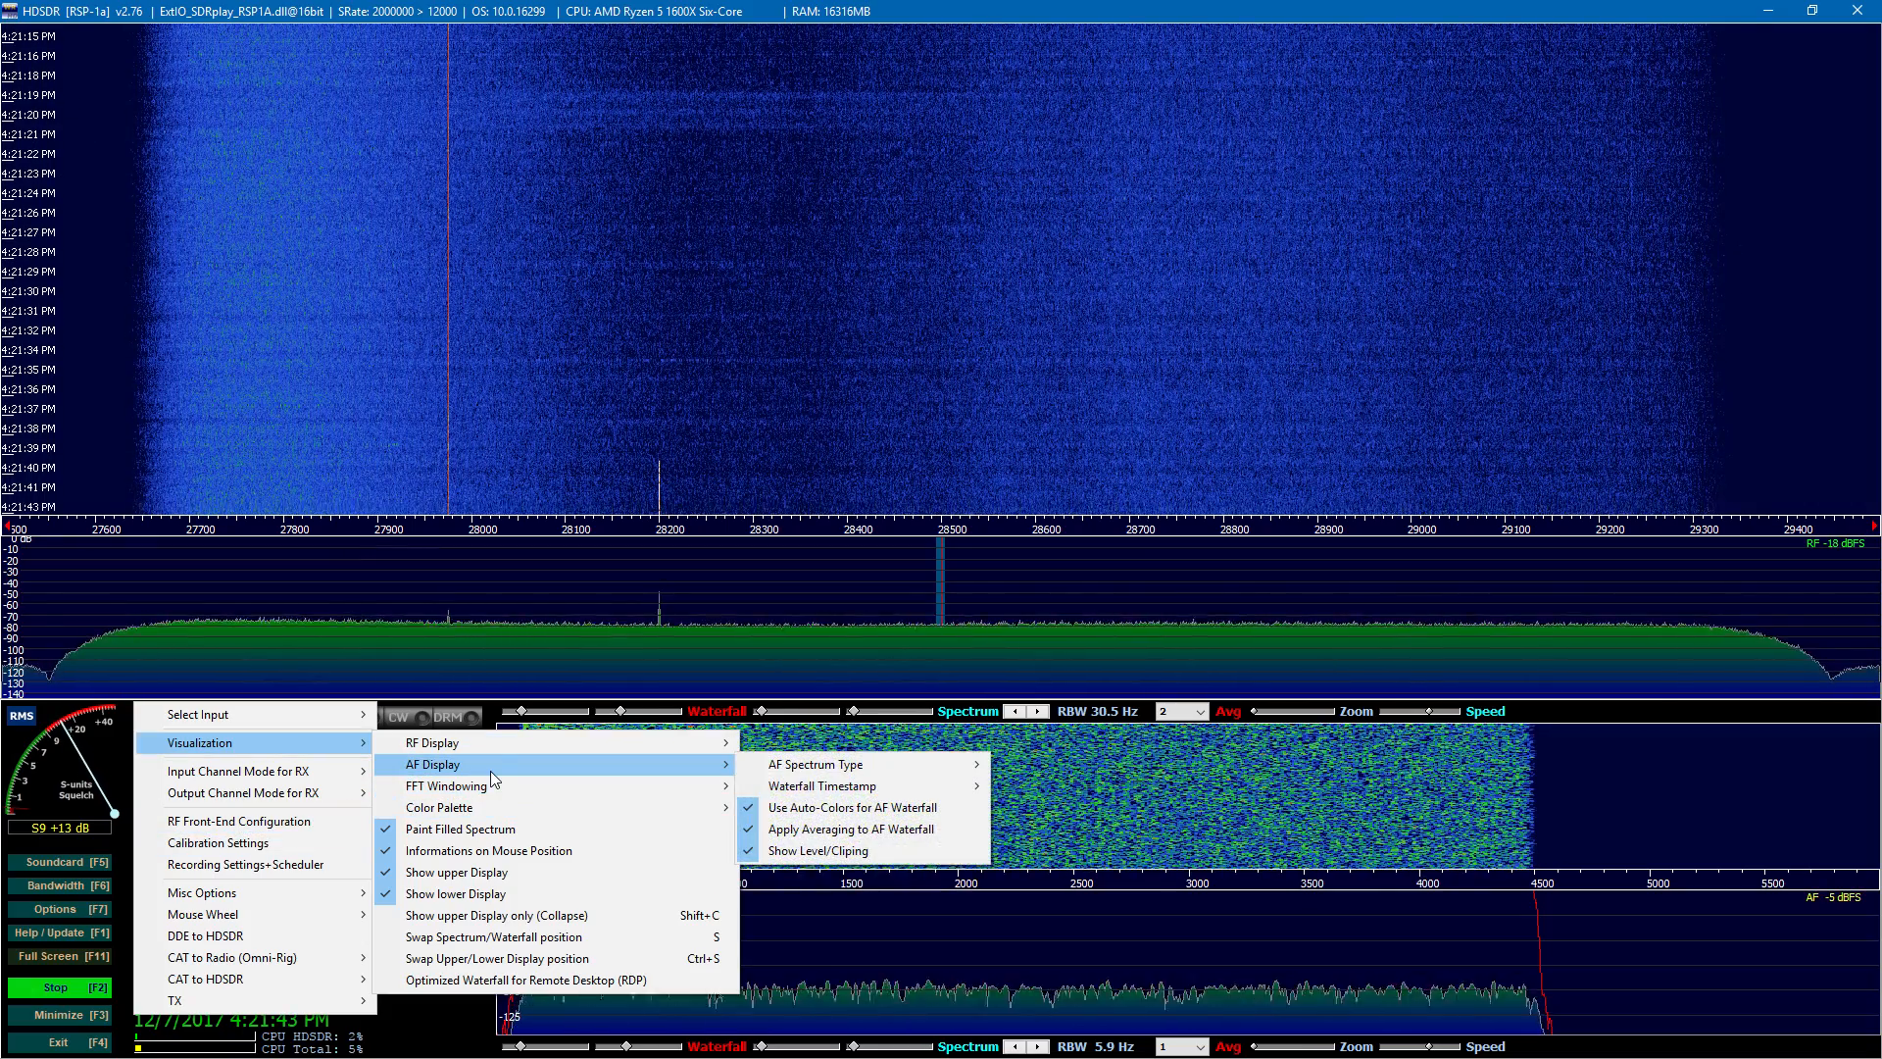
mouse_move(931, 747)
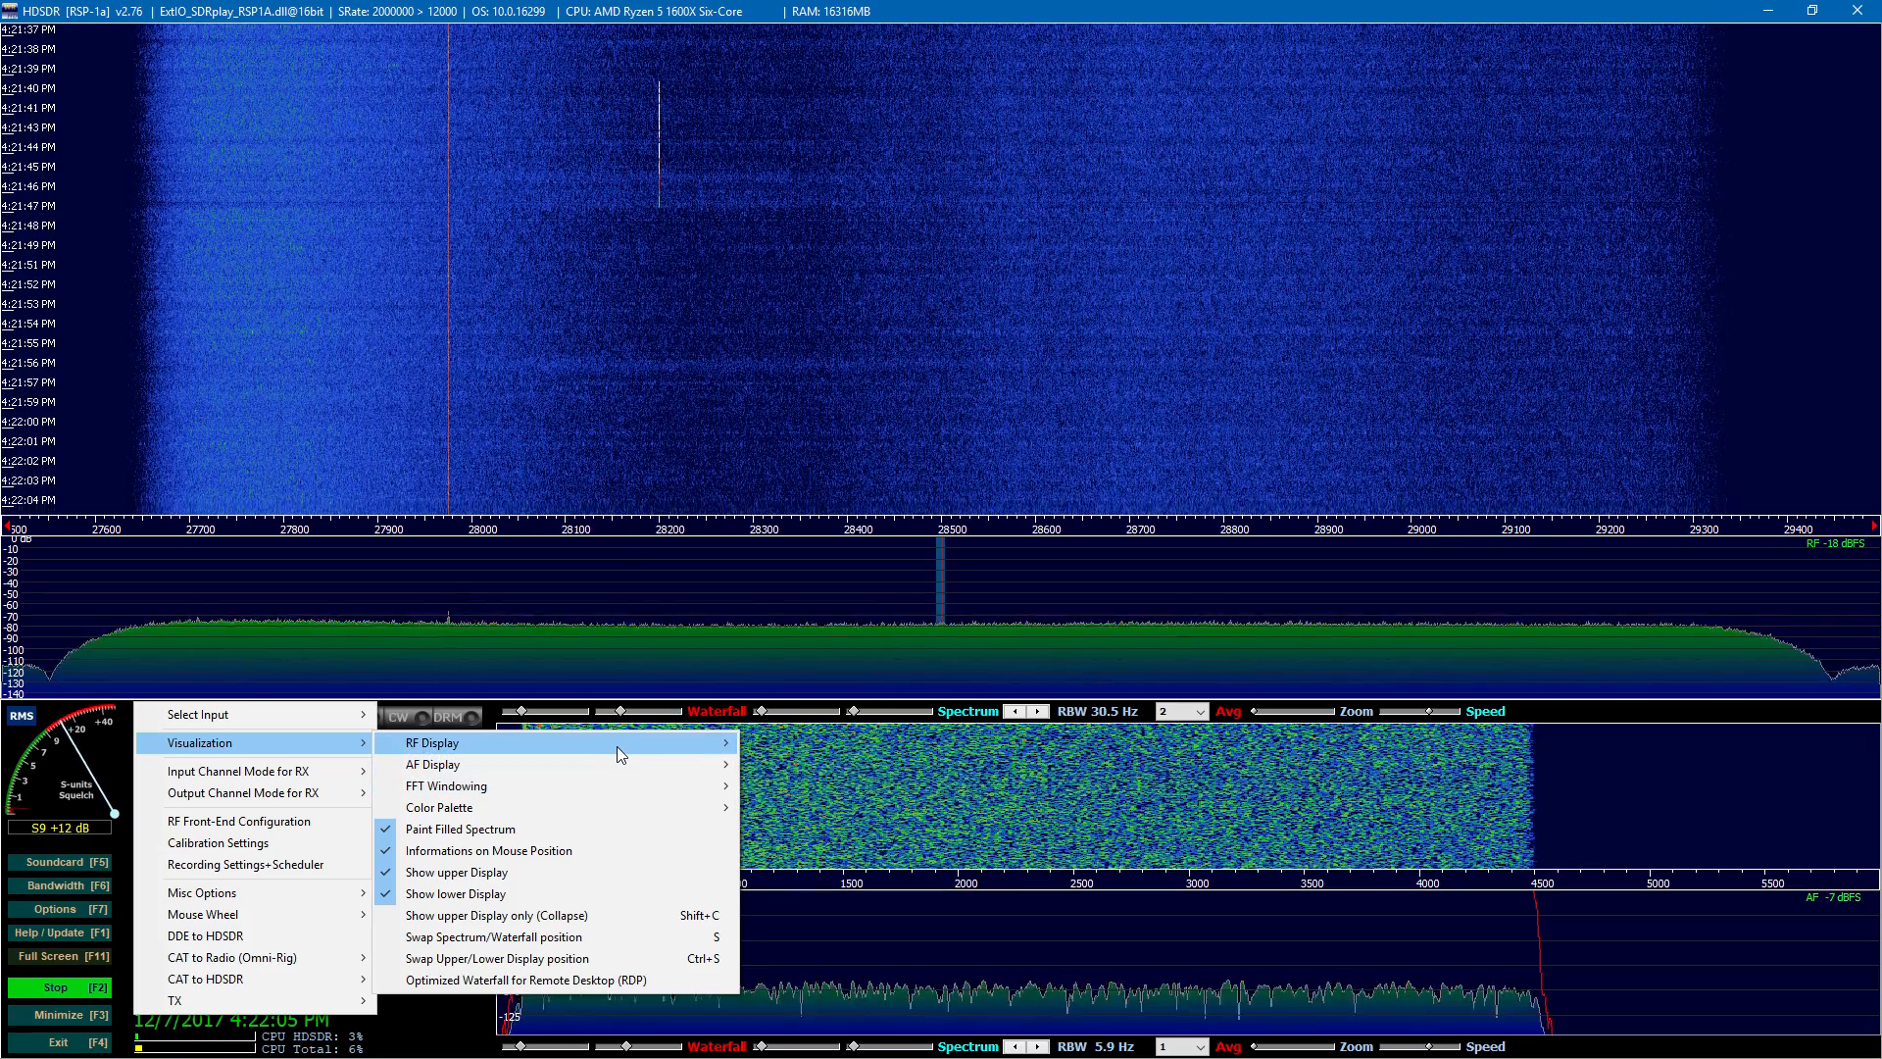
mouse_move(616, 747)
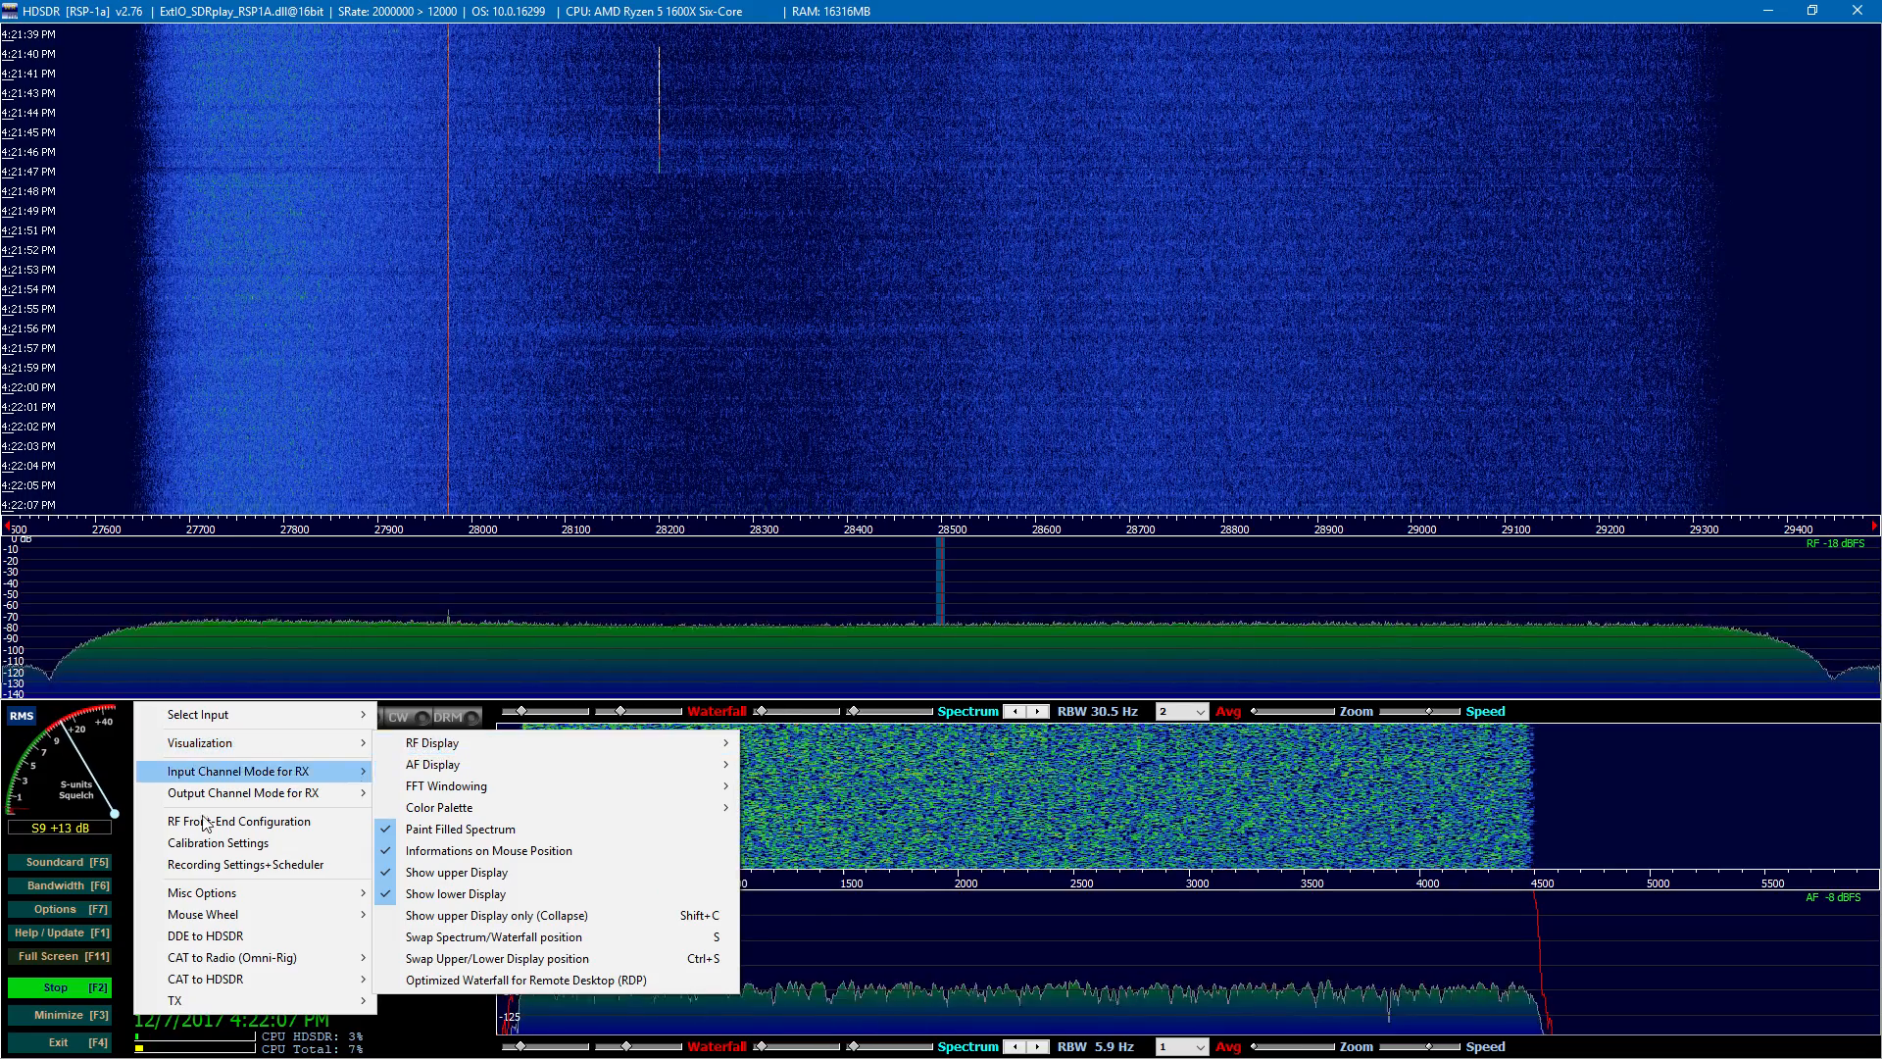
mouse_move(235, 752)
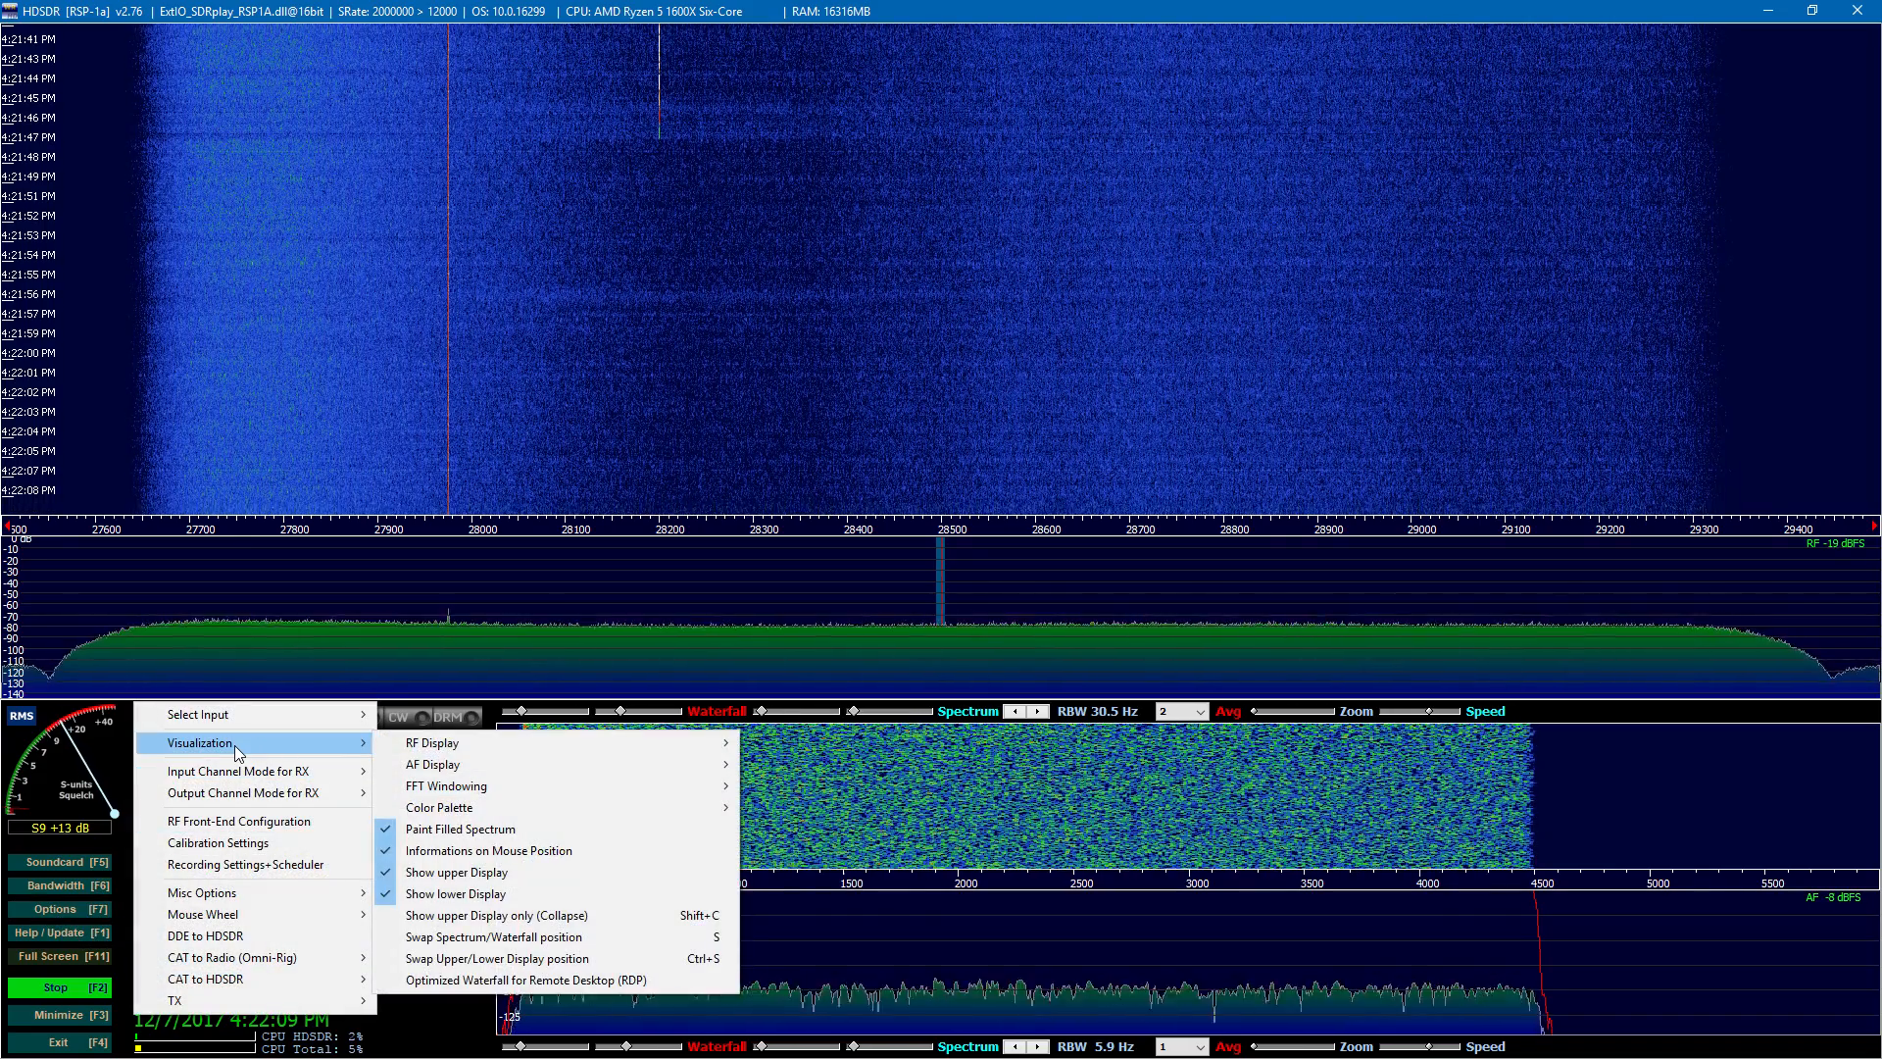
mouse_move(518, 747)
mouse_move(834, 773)
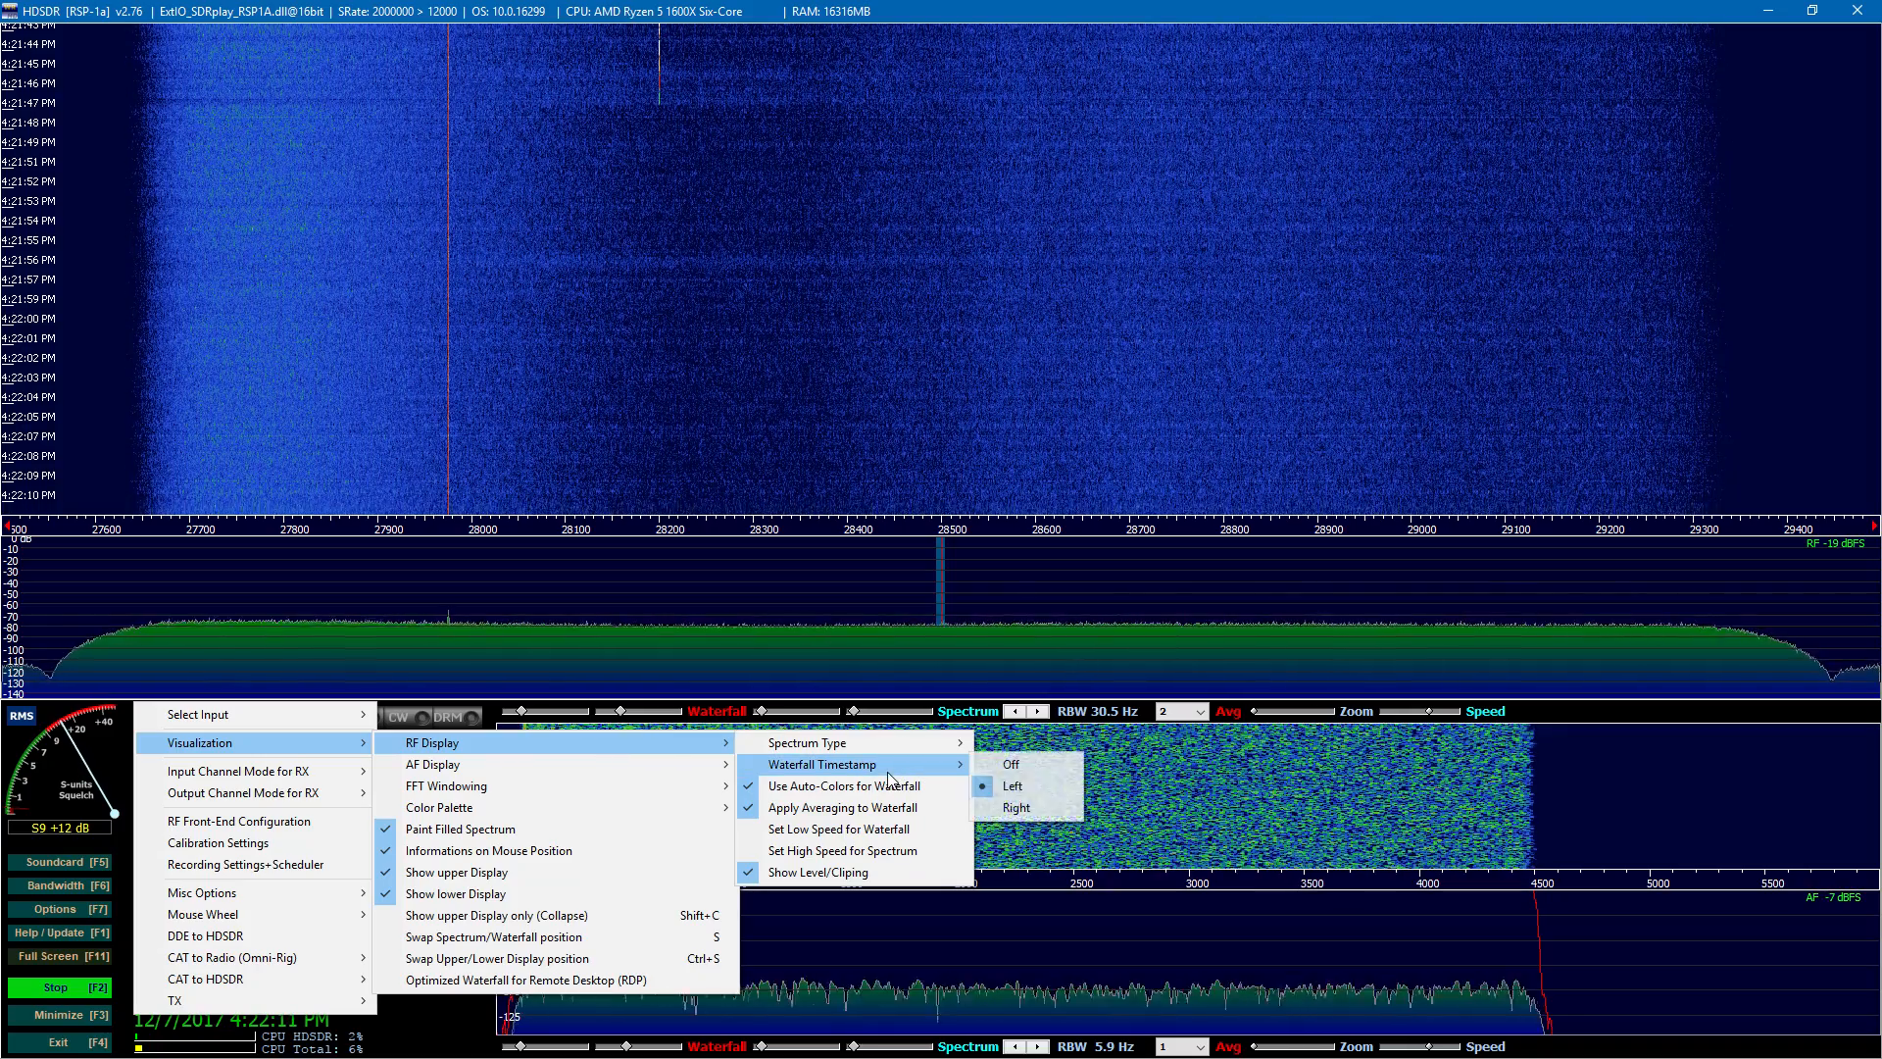
click(1033, 768)
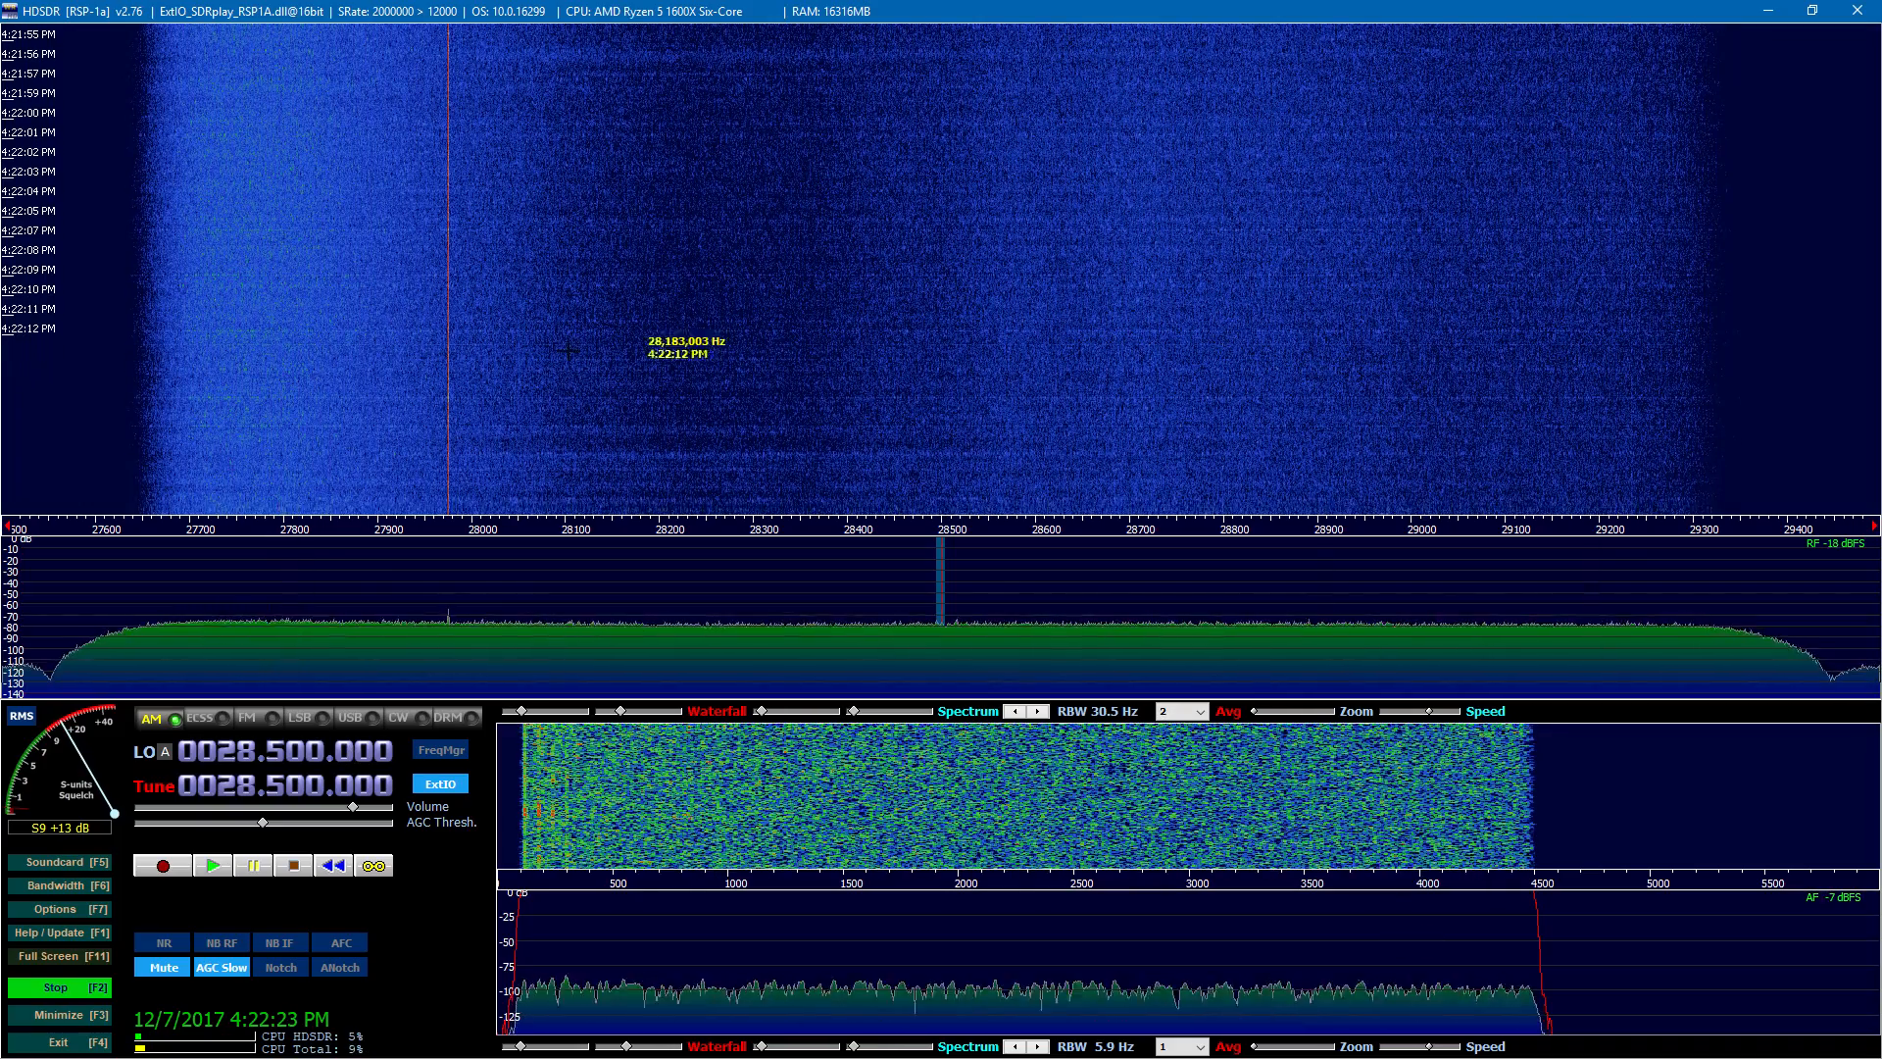
Step: Change the display's color palette to Spectran Extended
click(24, 910)
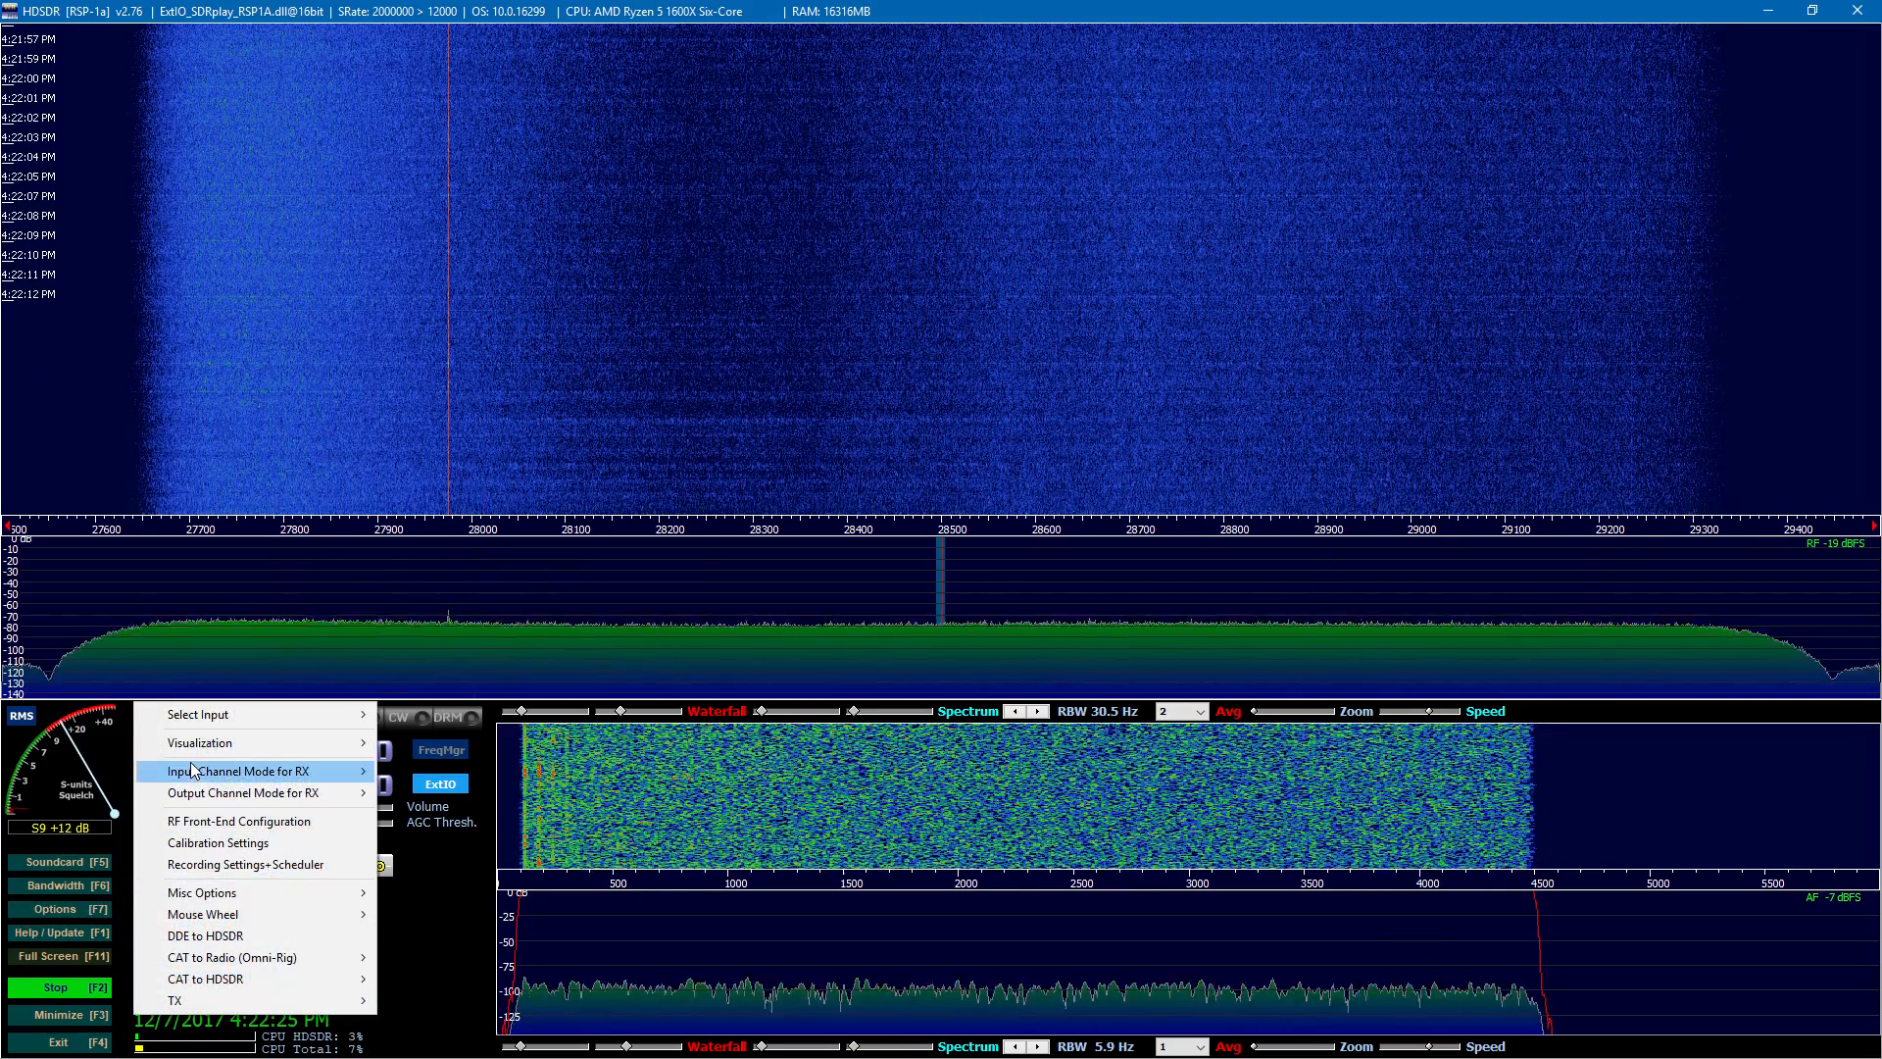
mouse_move(210, 743)
mouse_move(458, 816)
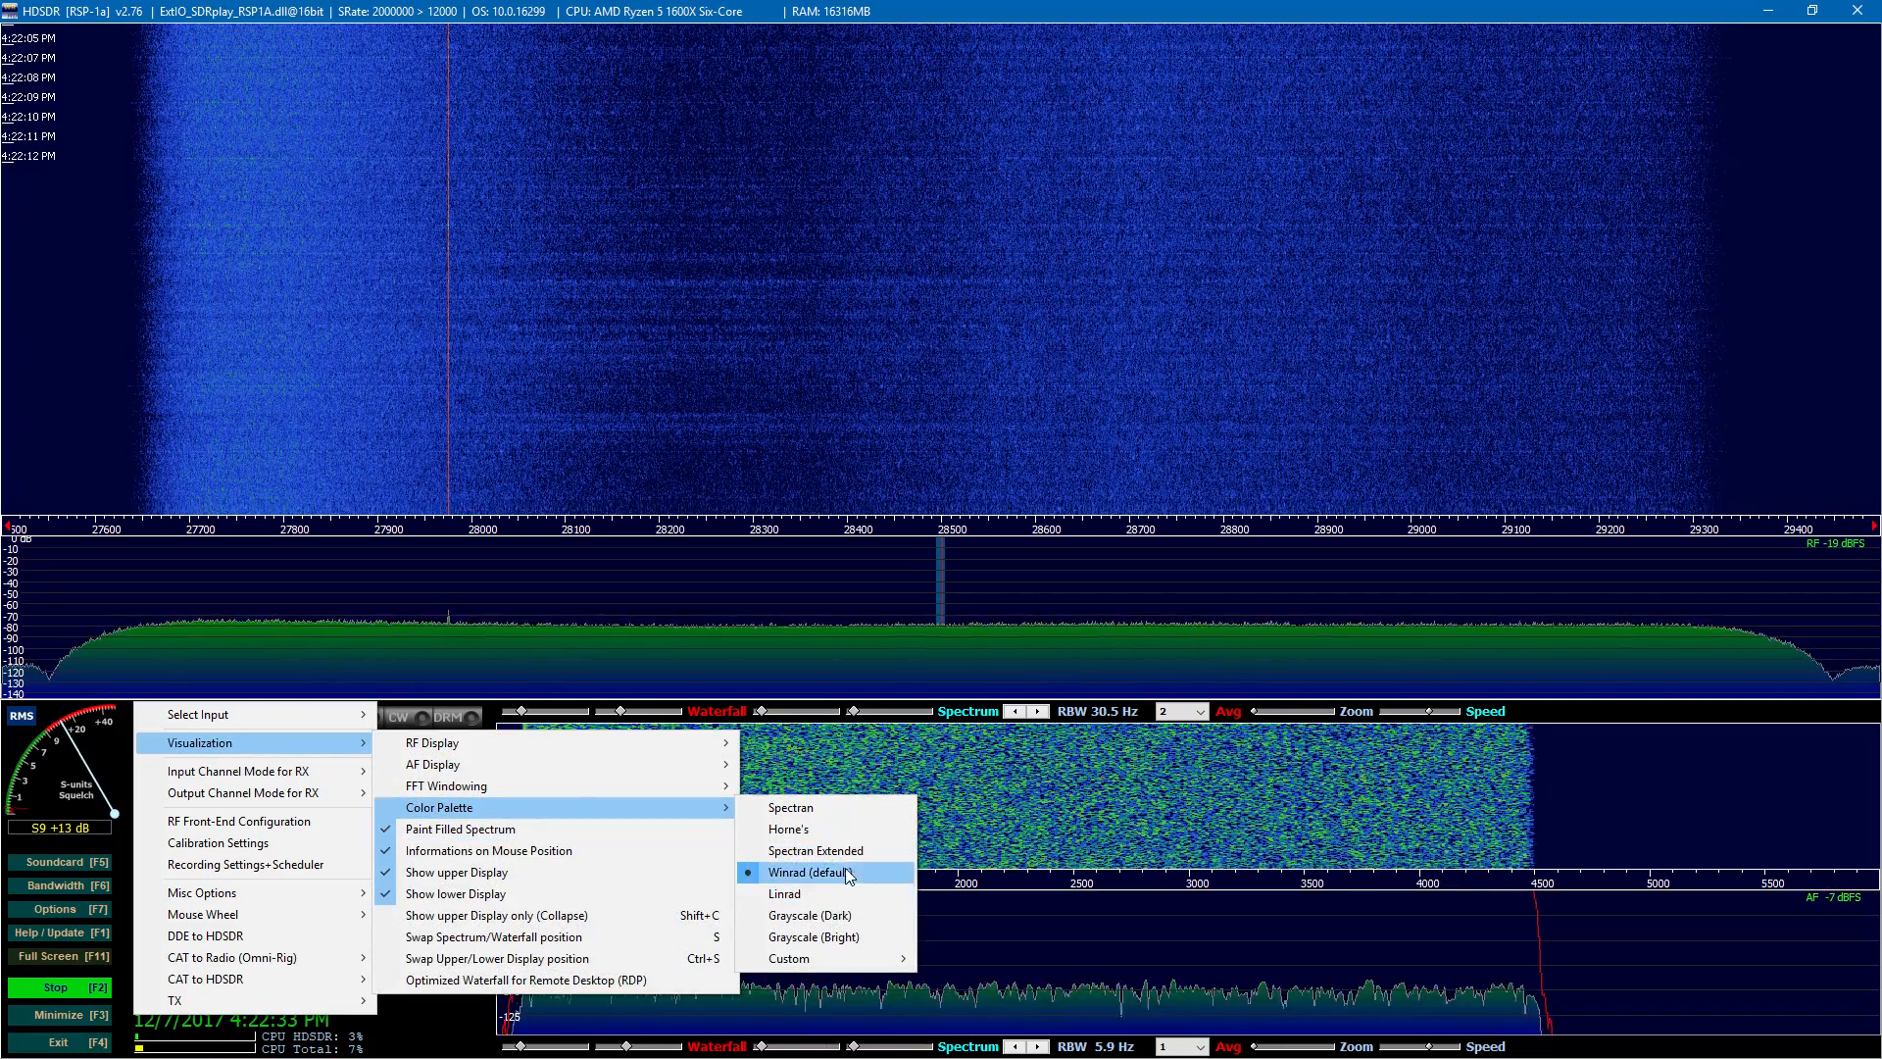
click(847, 857)
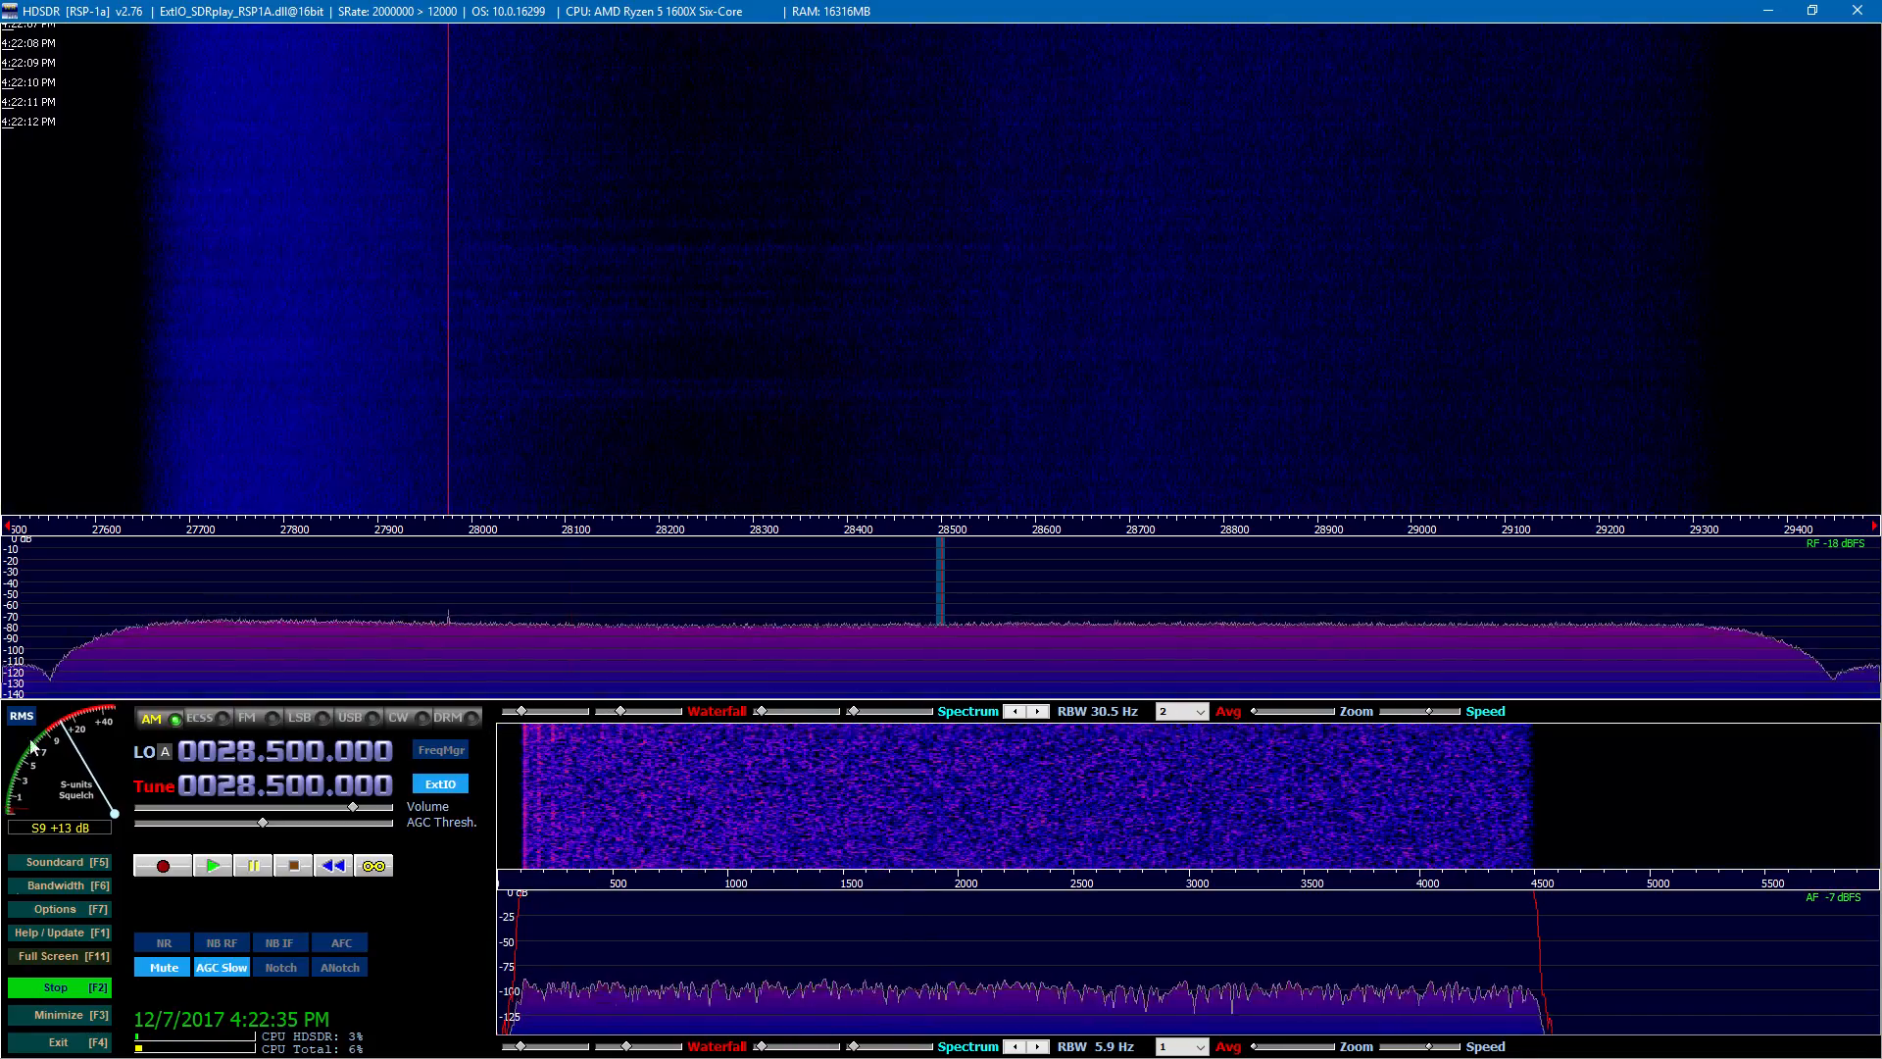
Step: Open the calibration settings and review the LO Frequency, S-Meter and DC Removal calibration pages
click(46, 917)
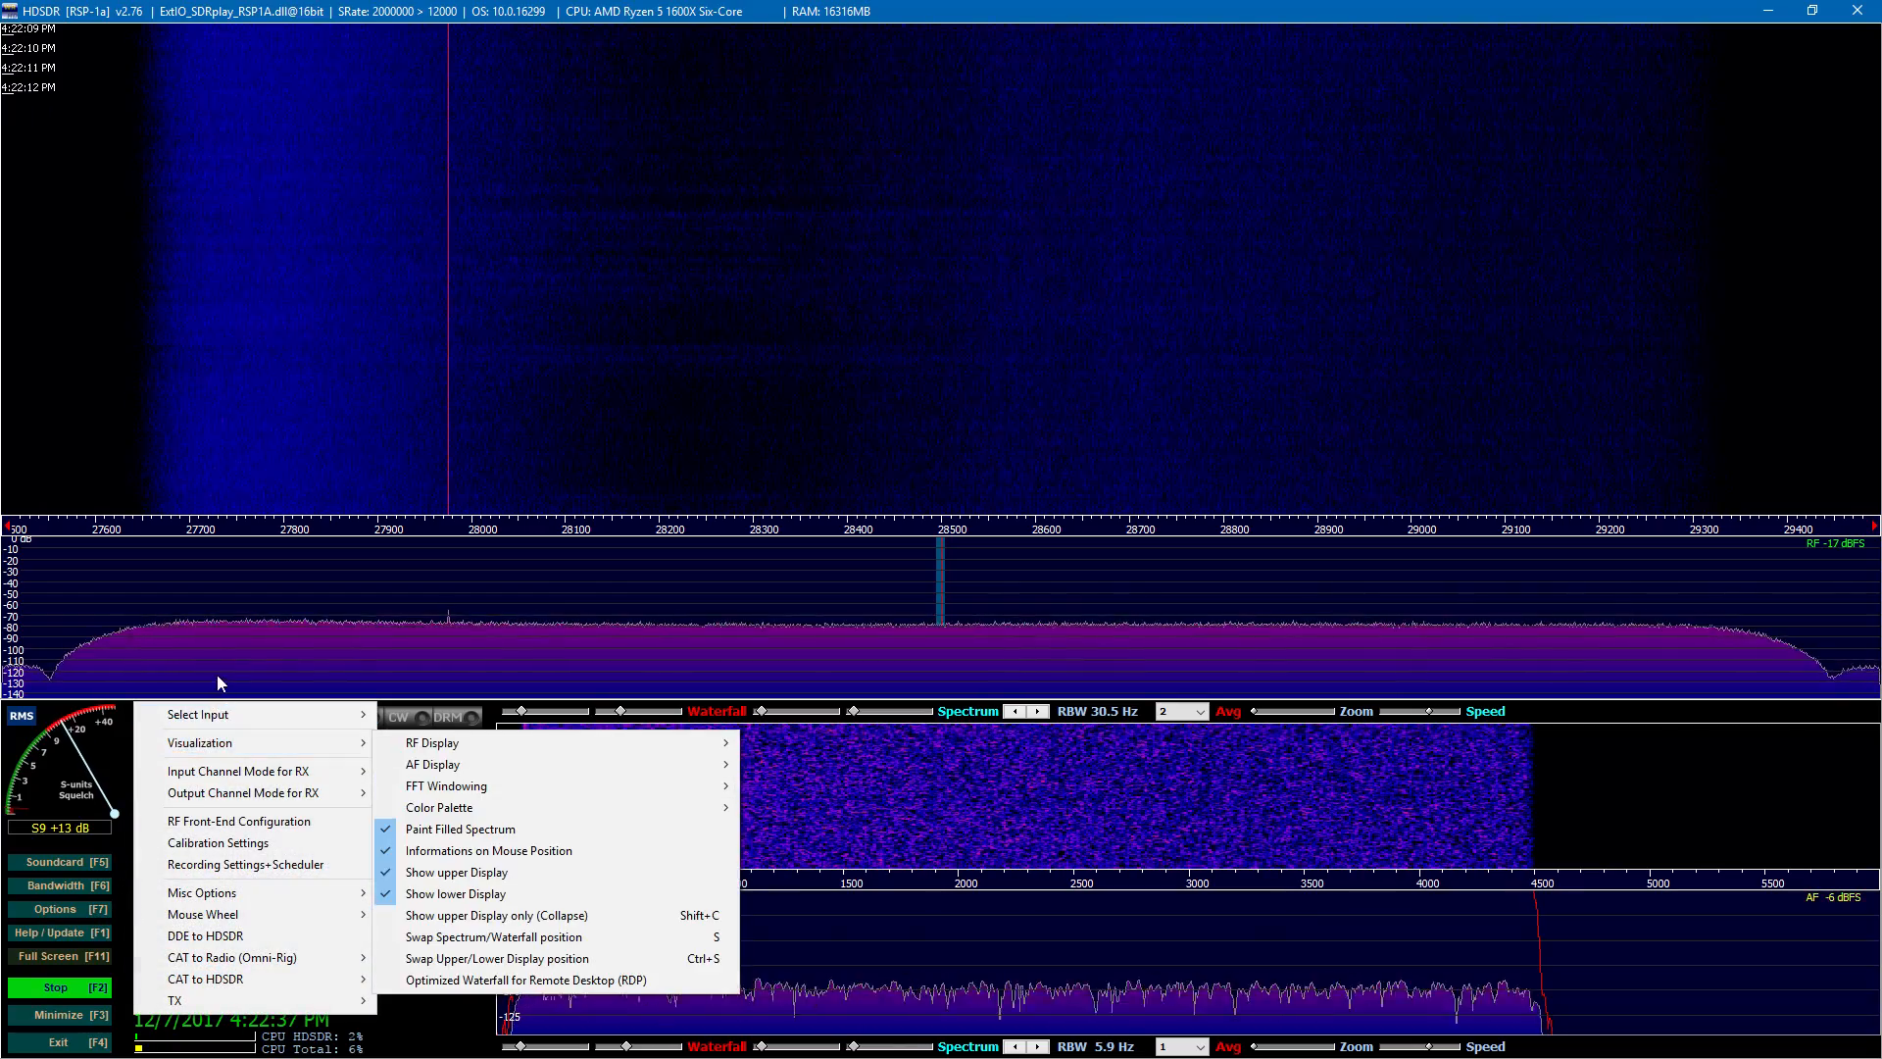
mouse_move(223, 744)
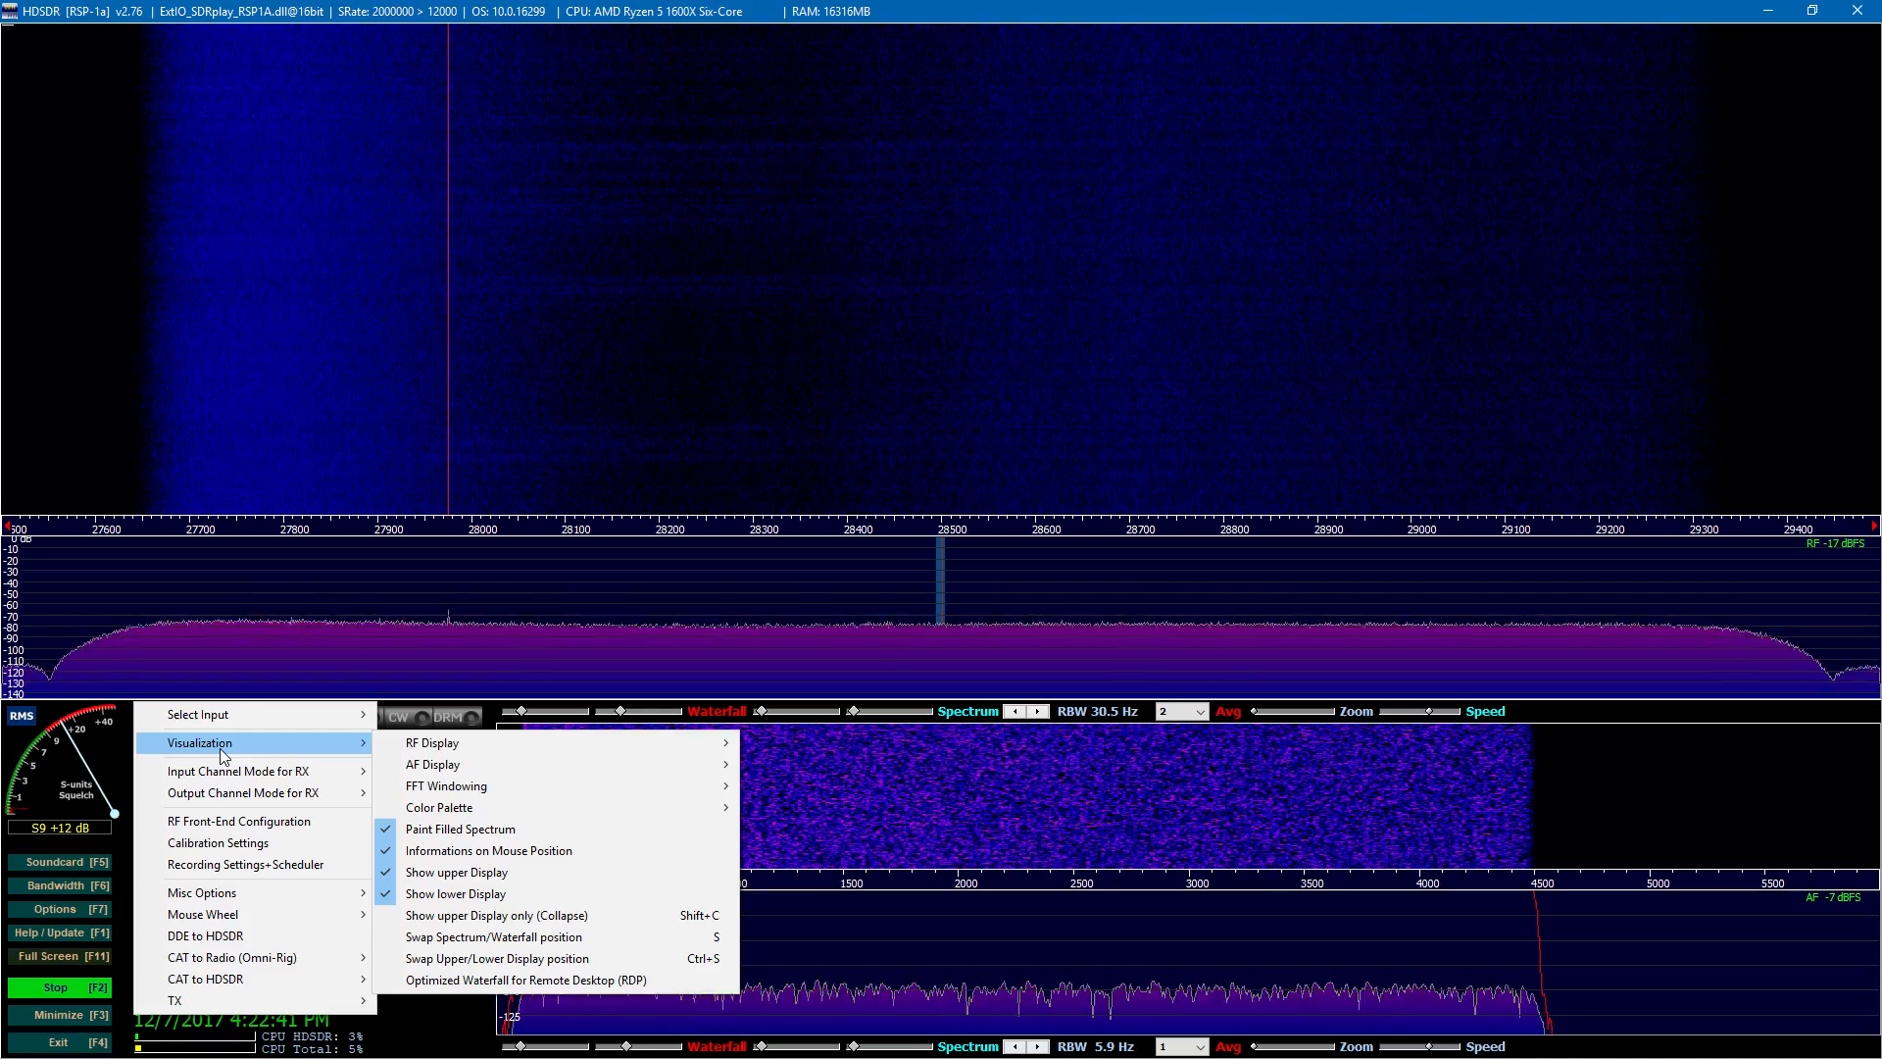
click(239, 845)
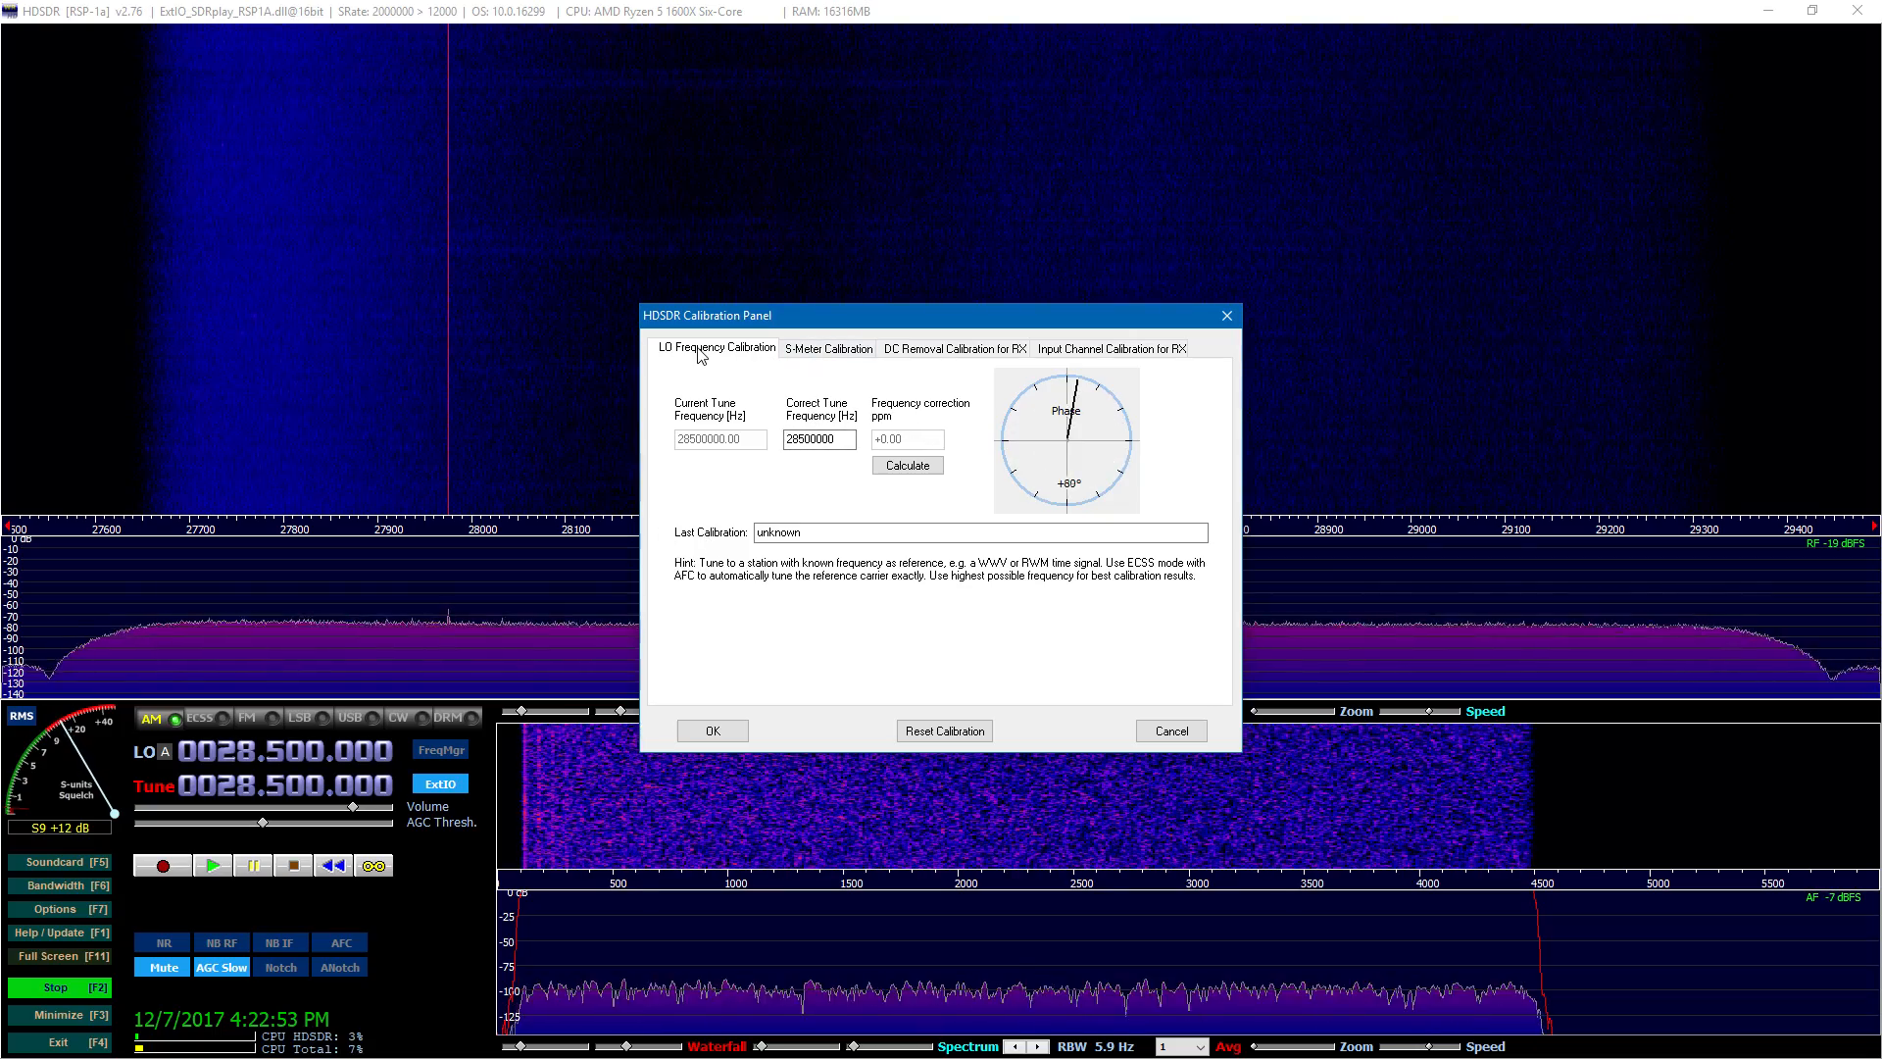
click(829, 350)
click(939, 353)
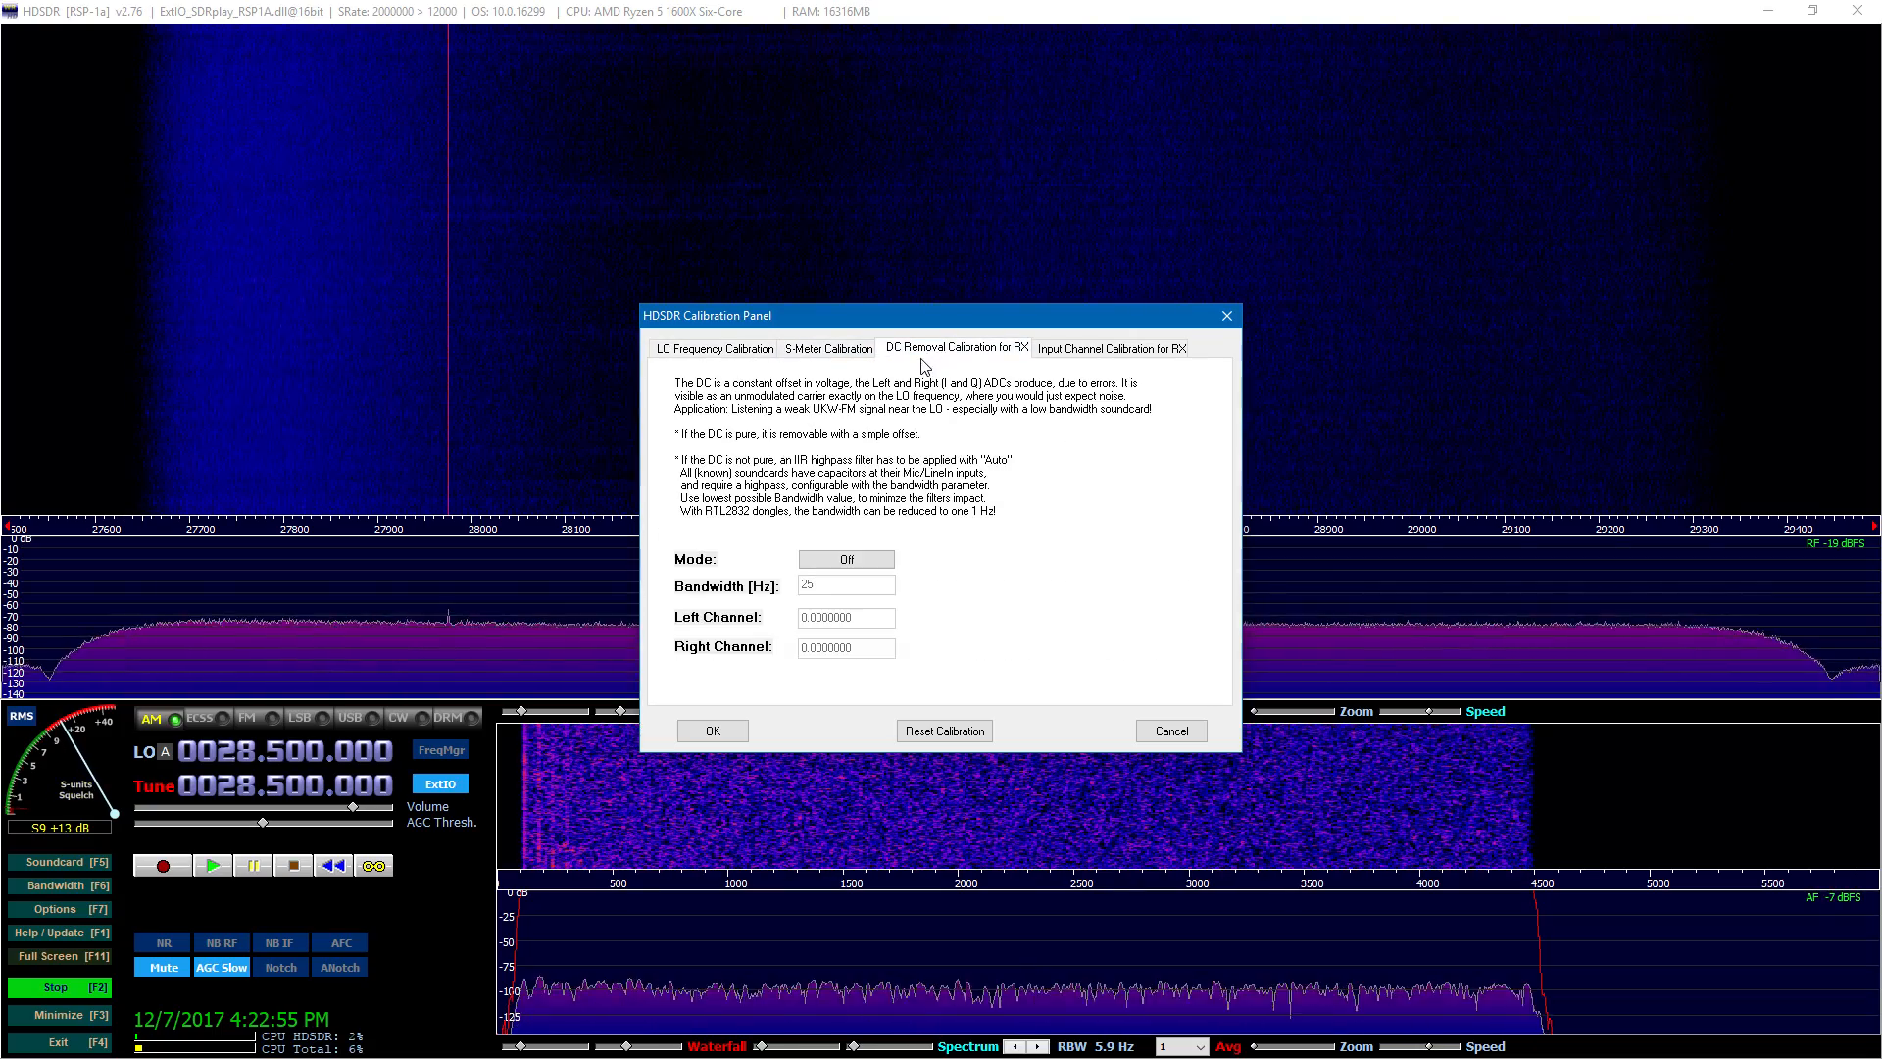
Step: Shift the LO down to about 27.9 MHz and set the DC removal mode to IIR-Highpass (Auto)
drag(951, 323, 419, 282)
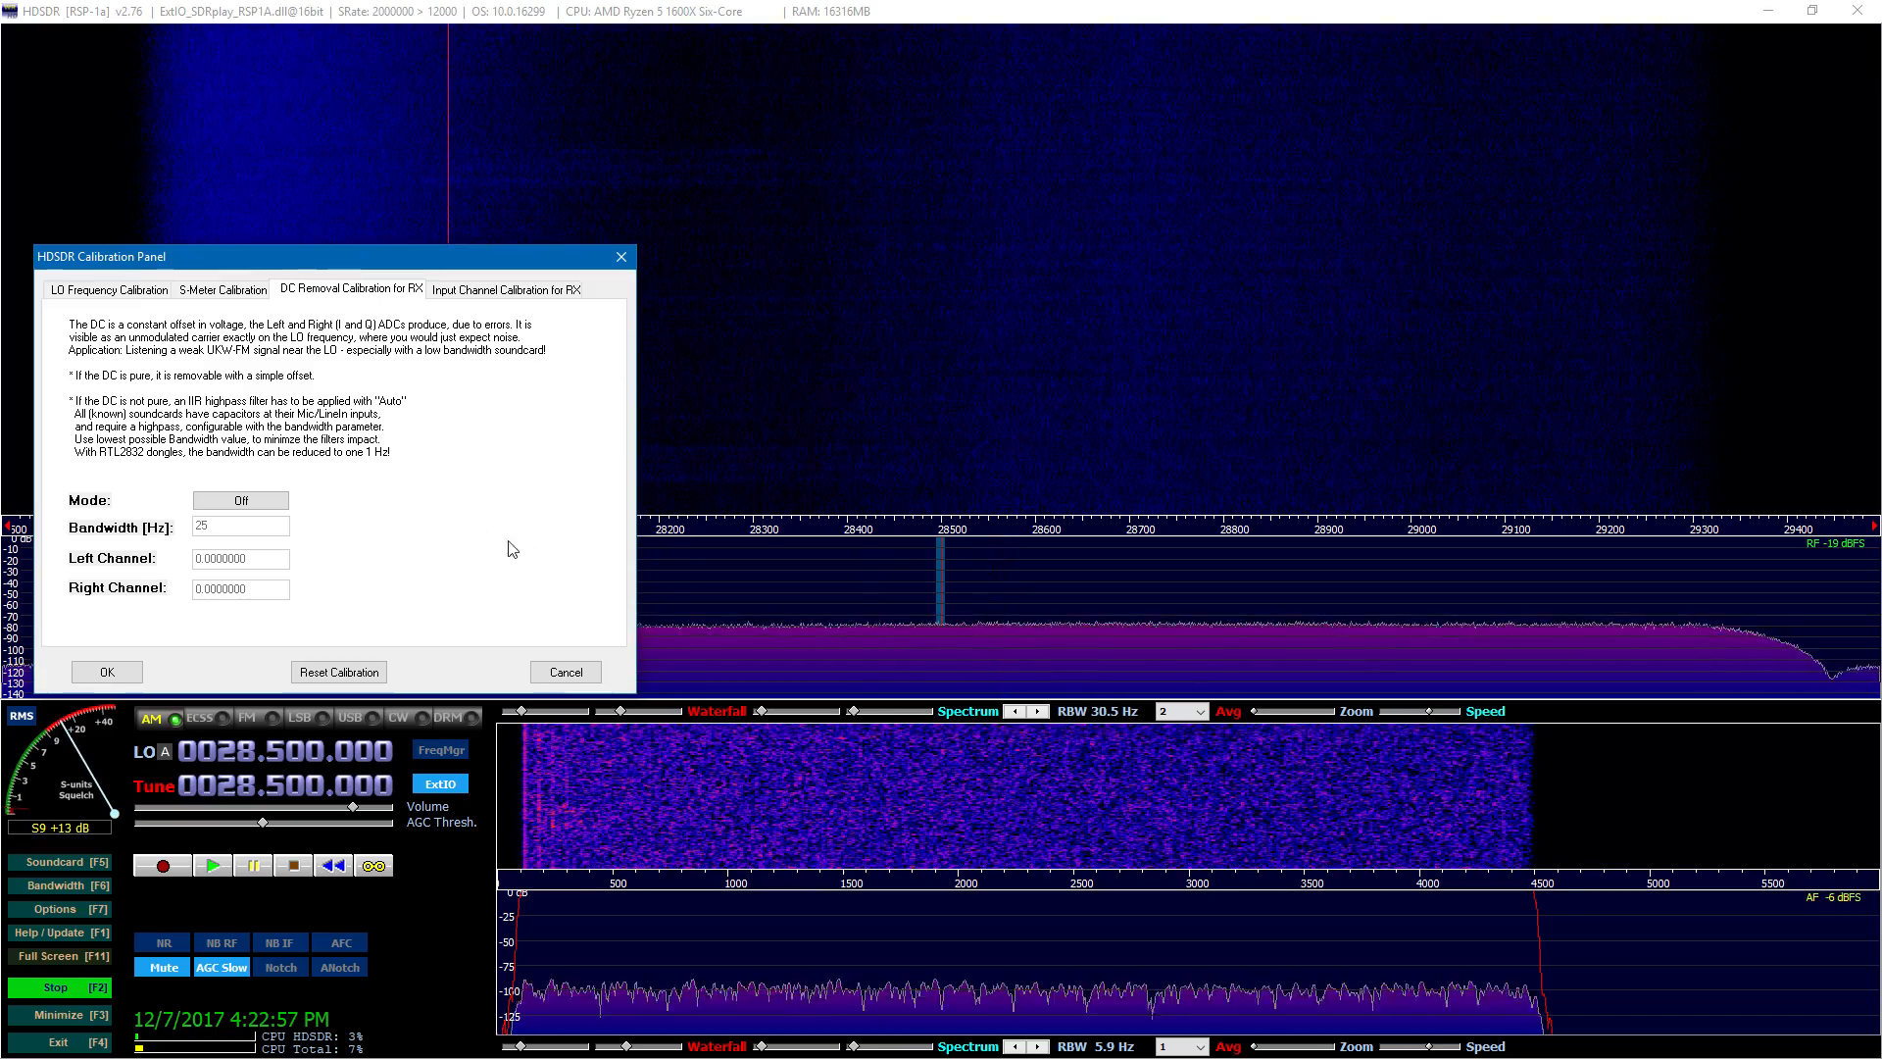
drag(962, 518, 1523, 490)
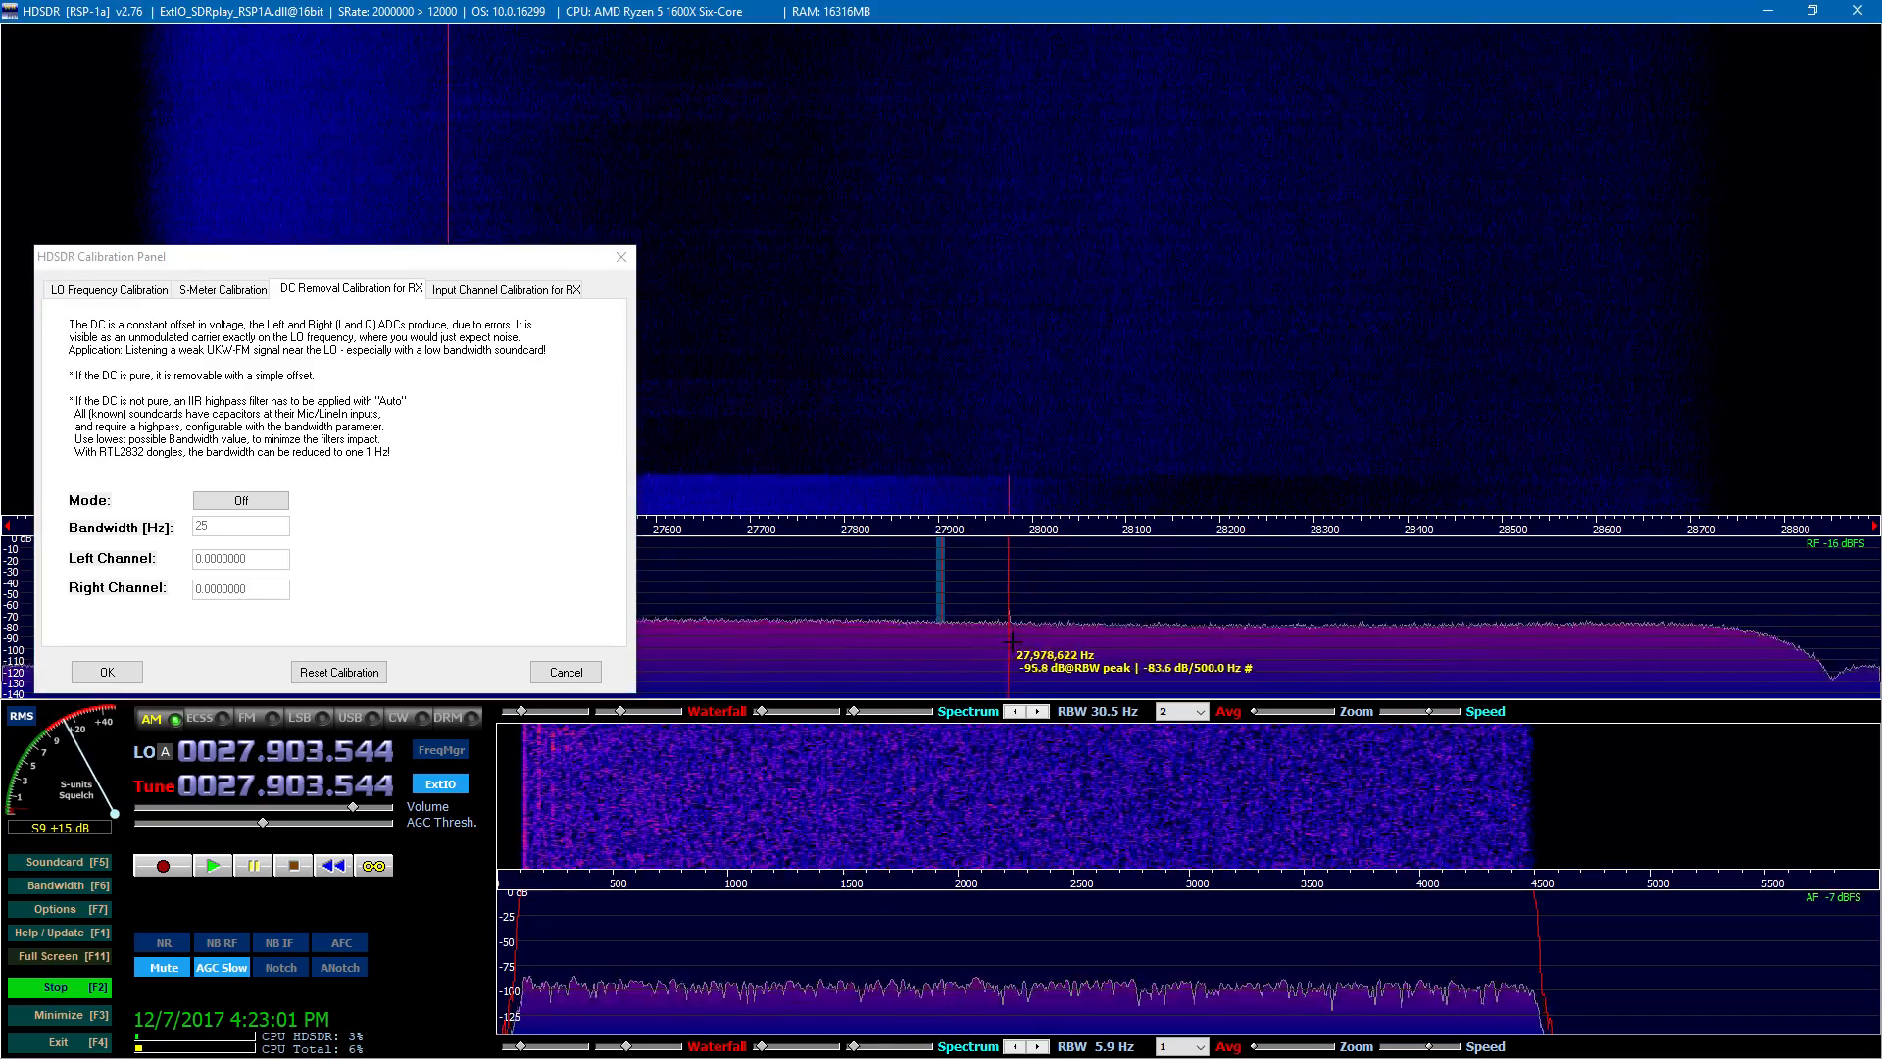
click(241, 503)
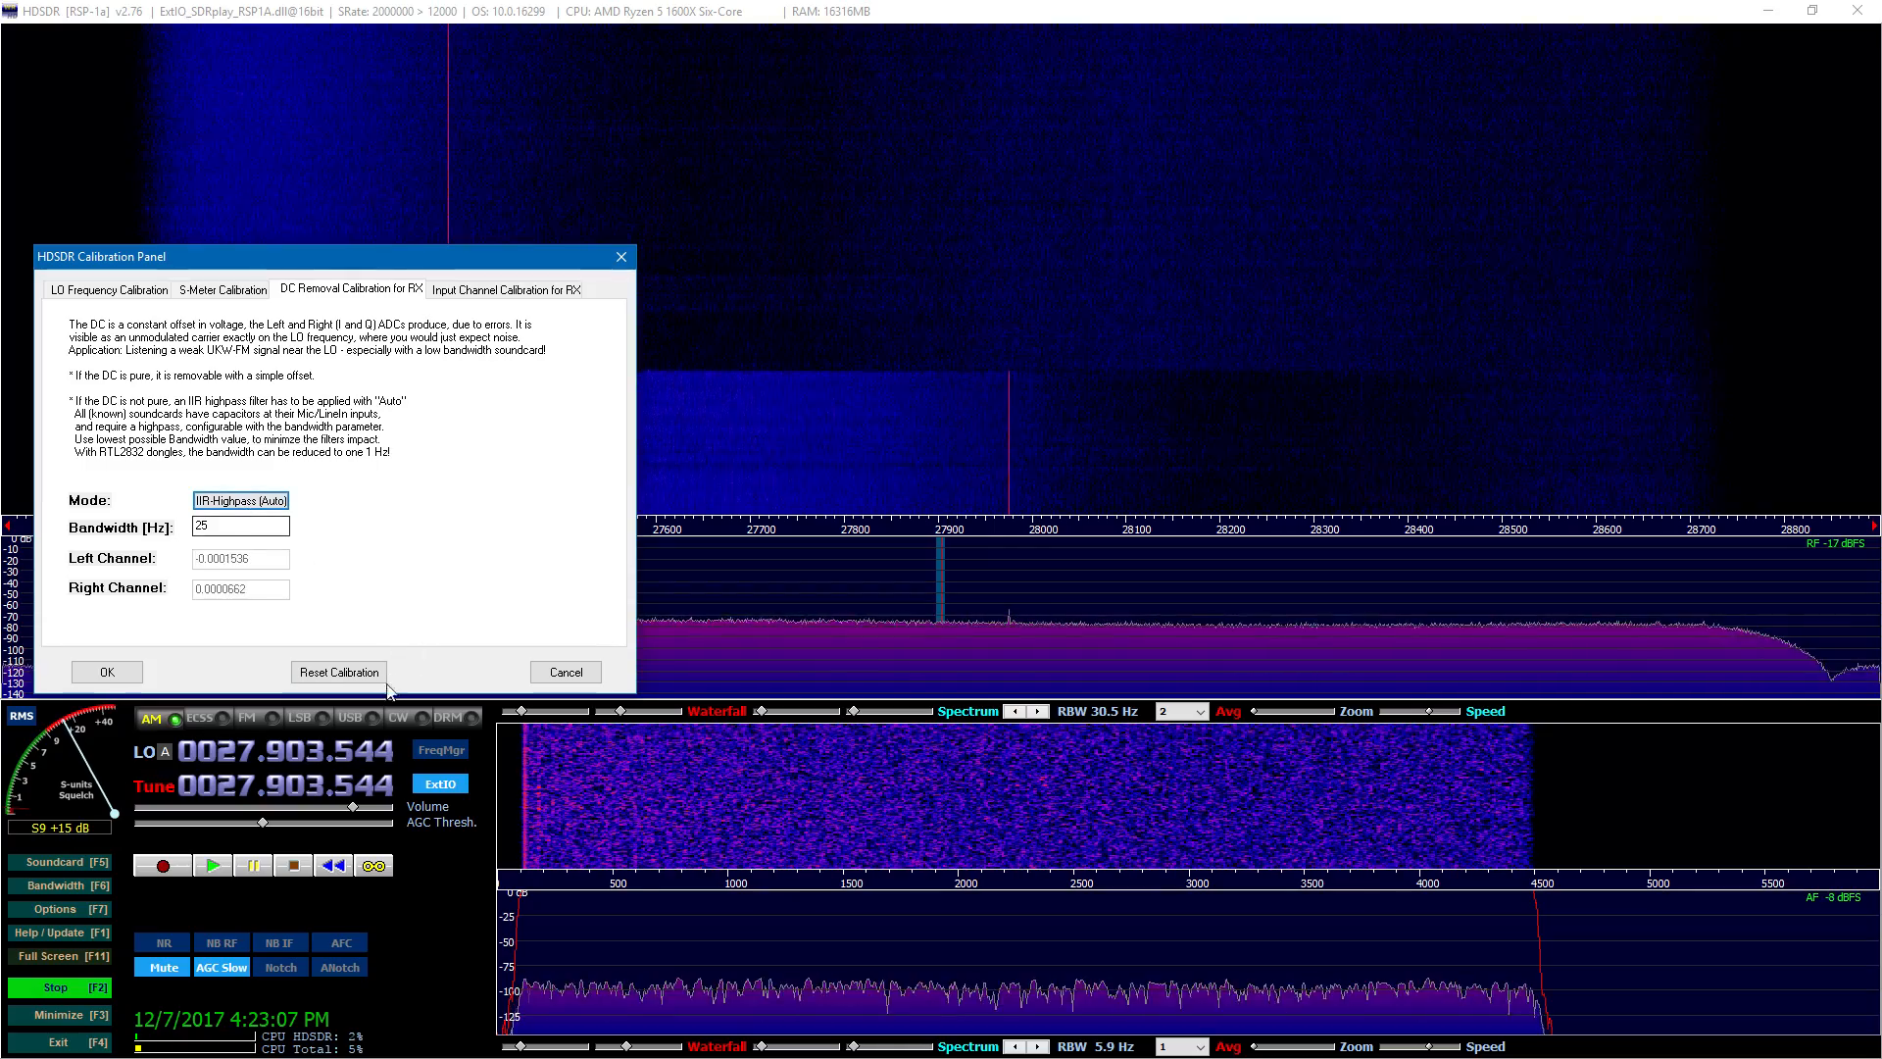
Step: Zoom in on the RF display and check the IIR-Highpass (Auto) DC removal with the LO at 21.903.544 and 18.903.544
drag(391, 270, 822, 16)
click(1262, 716)
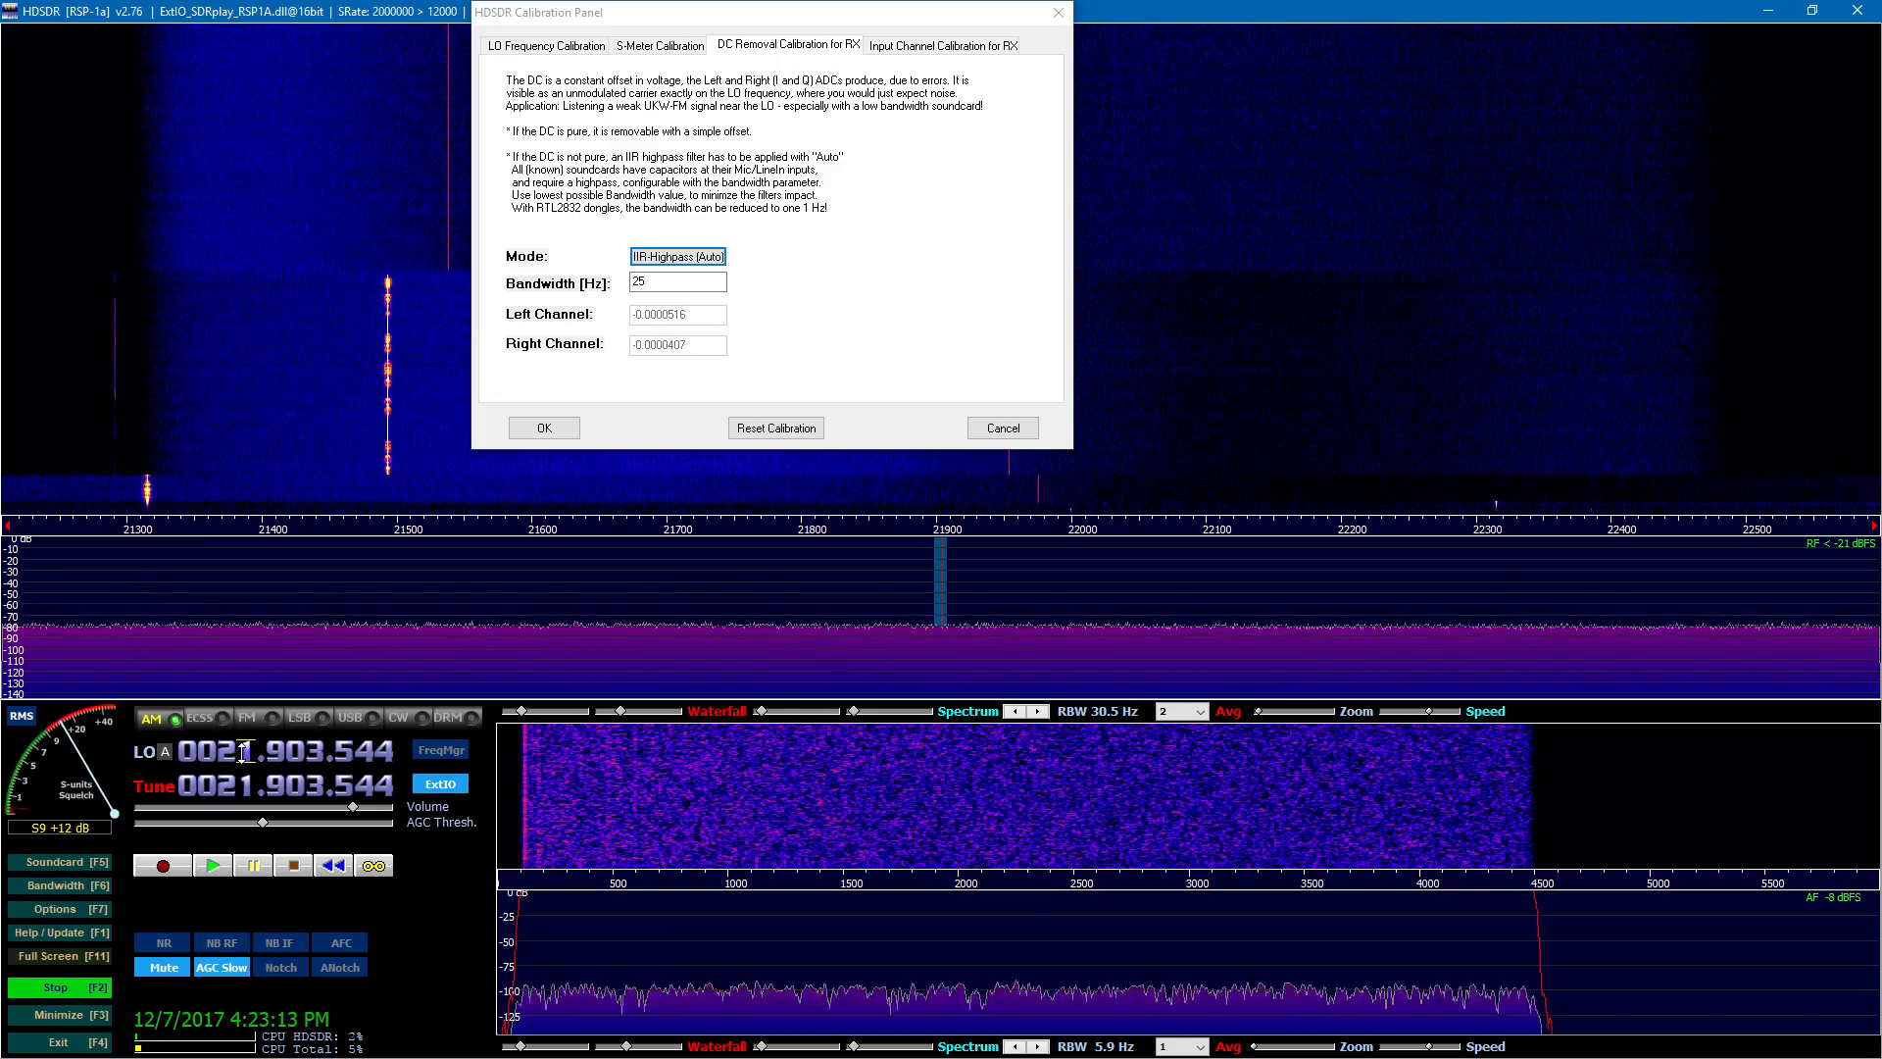
click(656, 262)
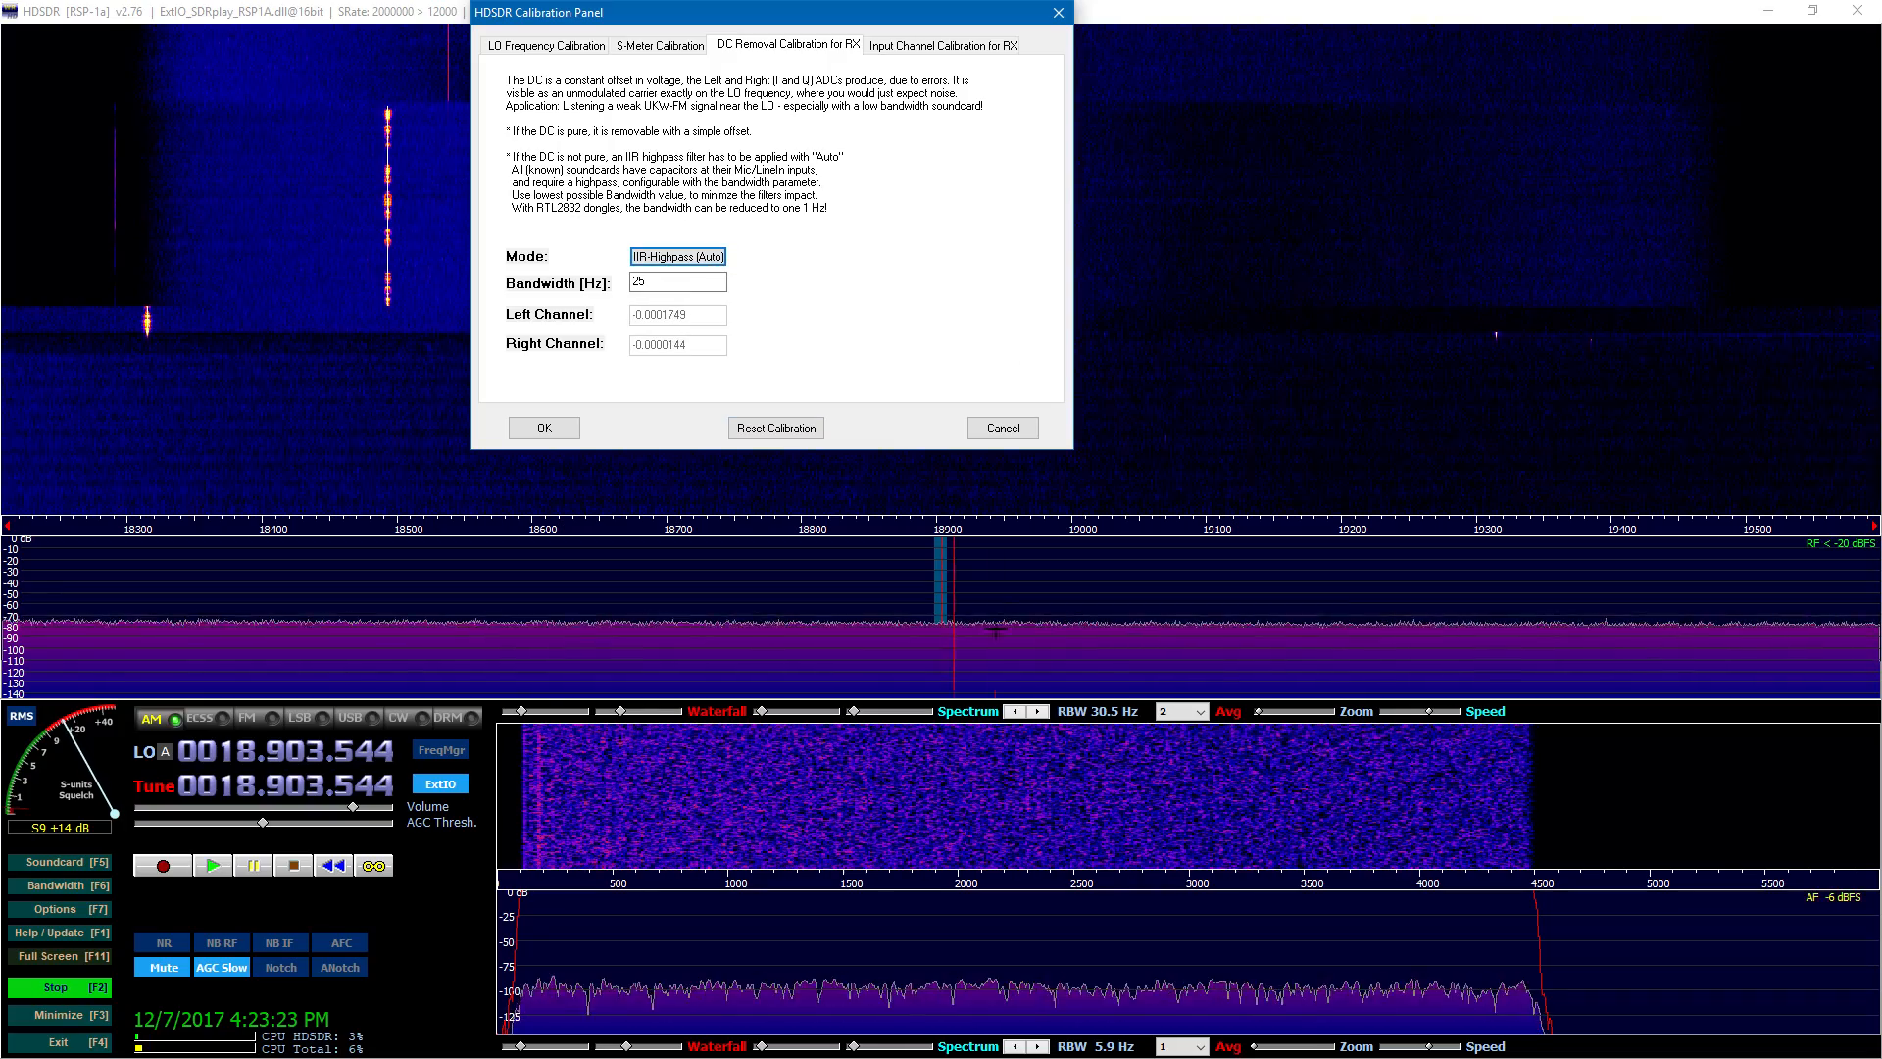
Step: Review the Input Channel and DC Removal calibration pages, and accept the calibration settings
click(962, 52)
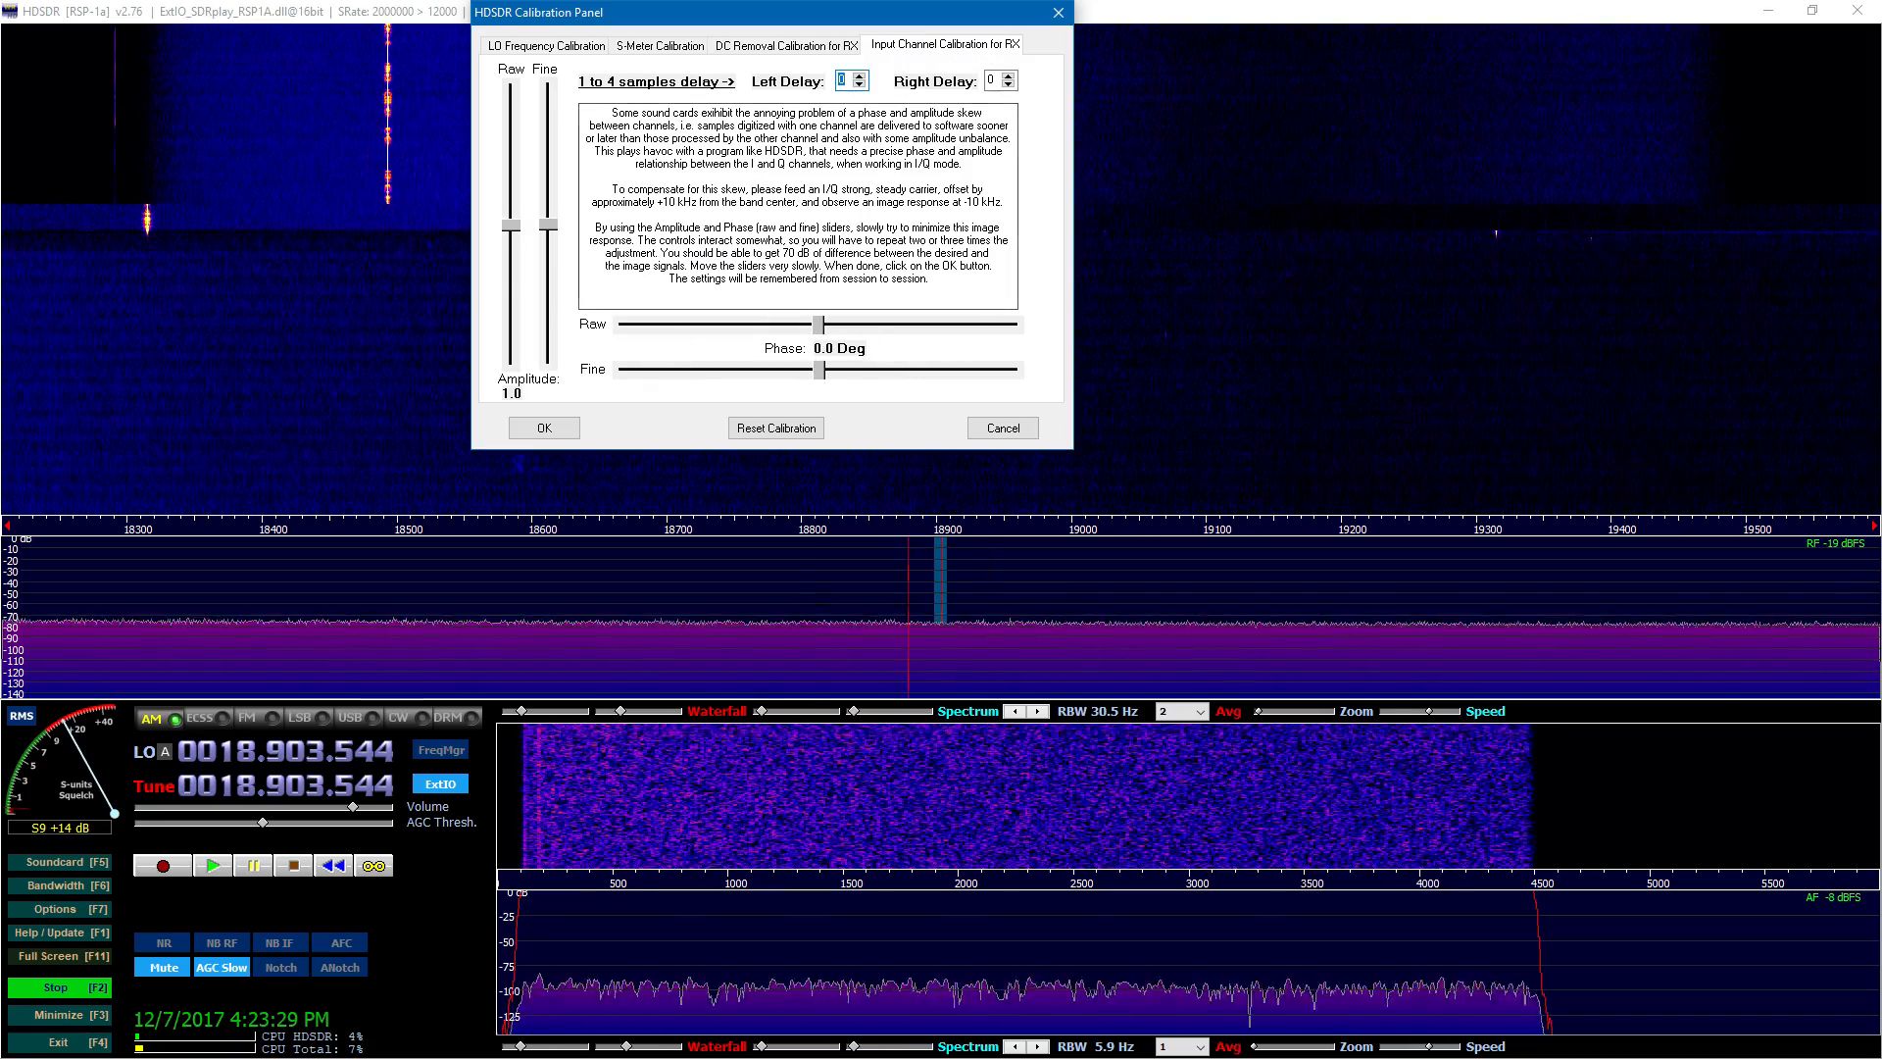
click(820, 51)
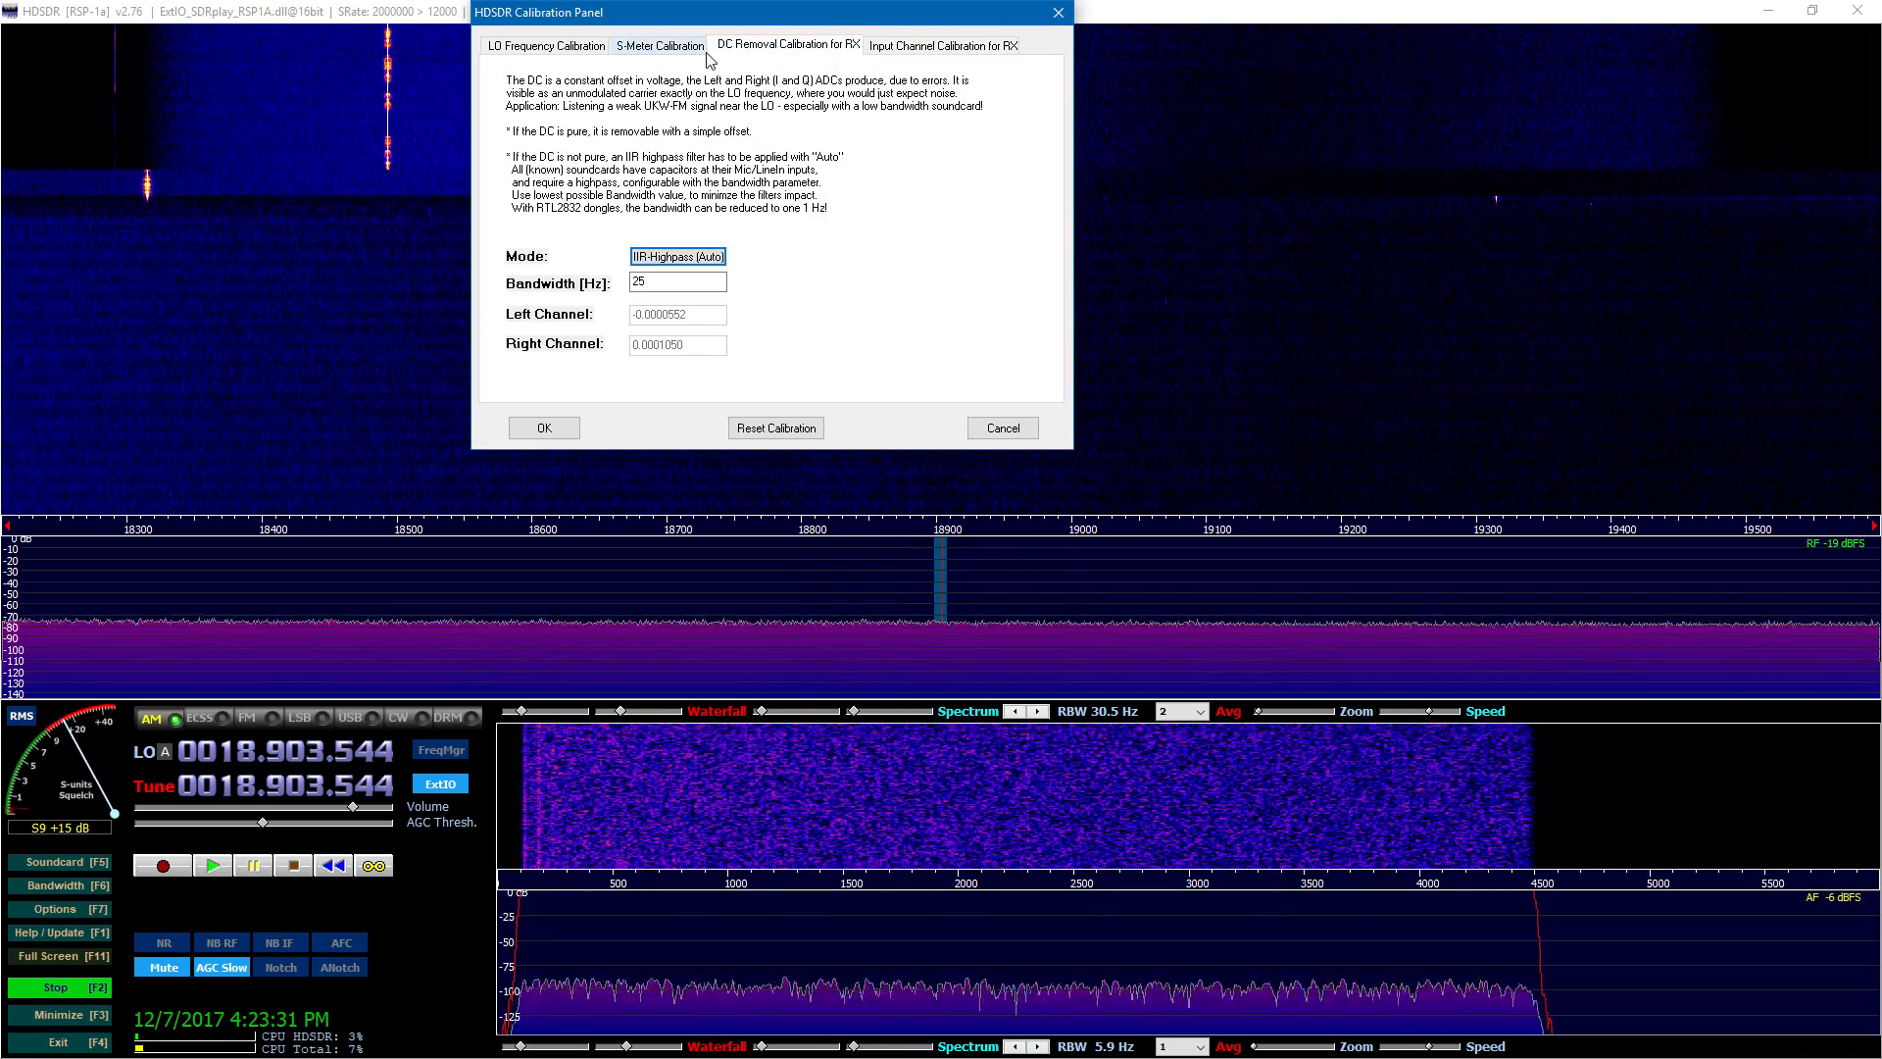
click(881, 50)
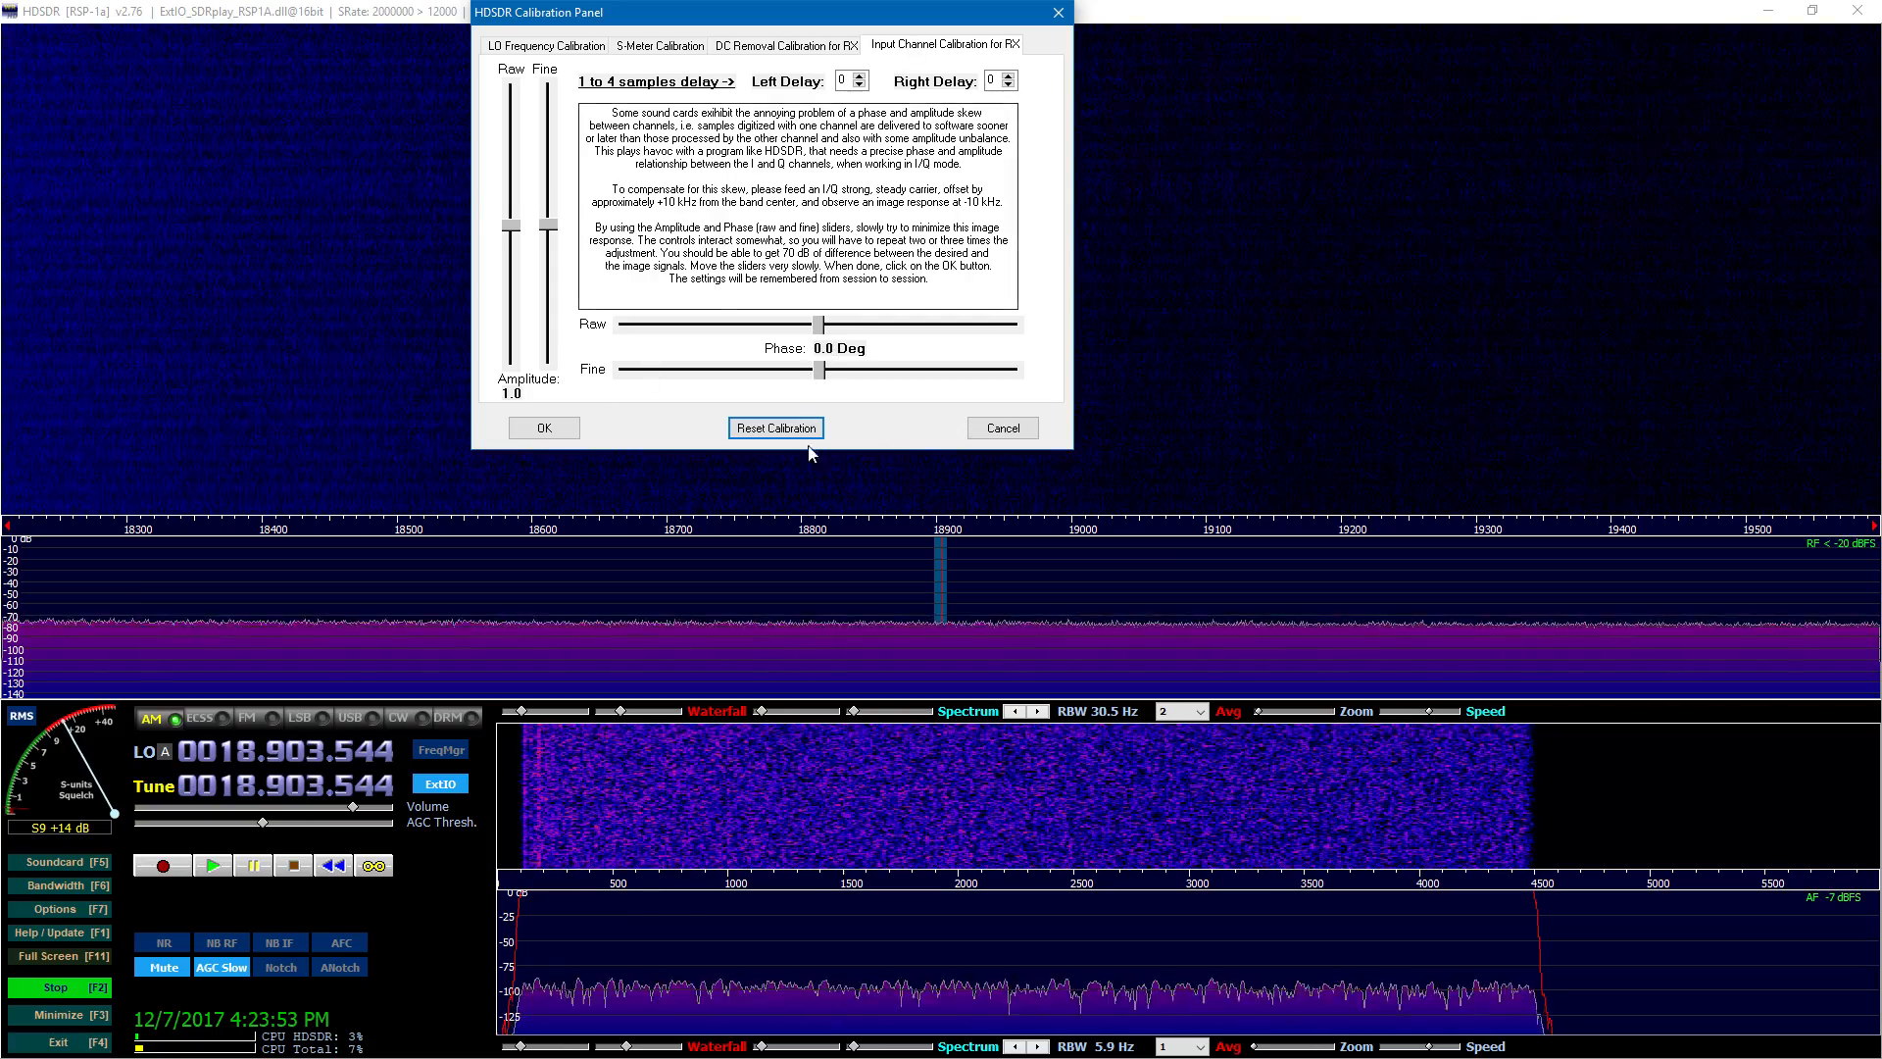
click(544, 429)
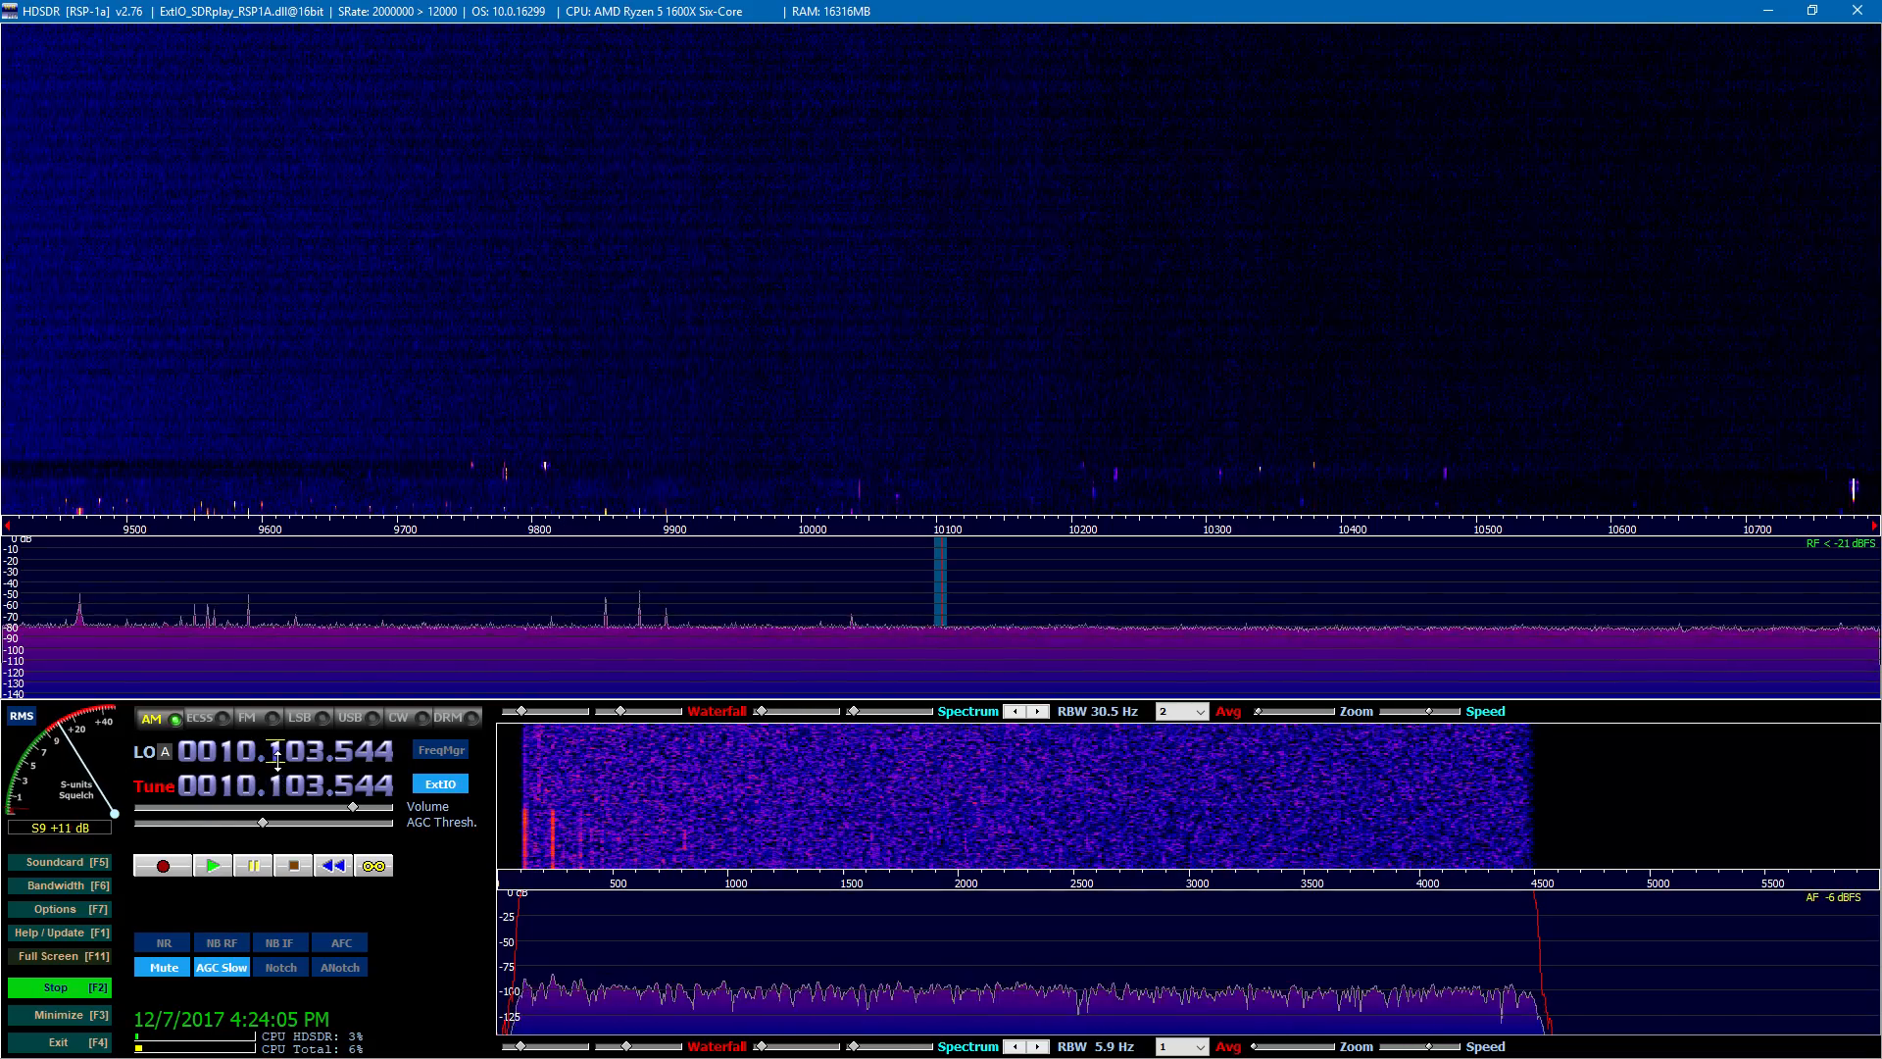
Step: Set both the LO and the tuned frequency to 10.000.000, with the audio unmuted and the volume lowered
scroll(312, 751, down, 3)
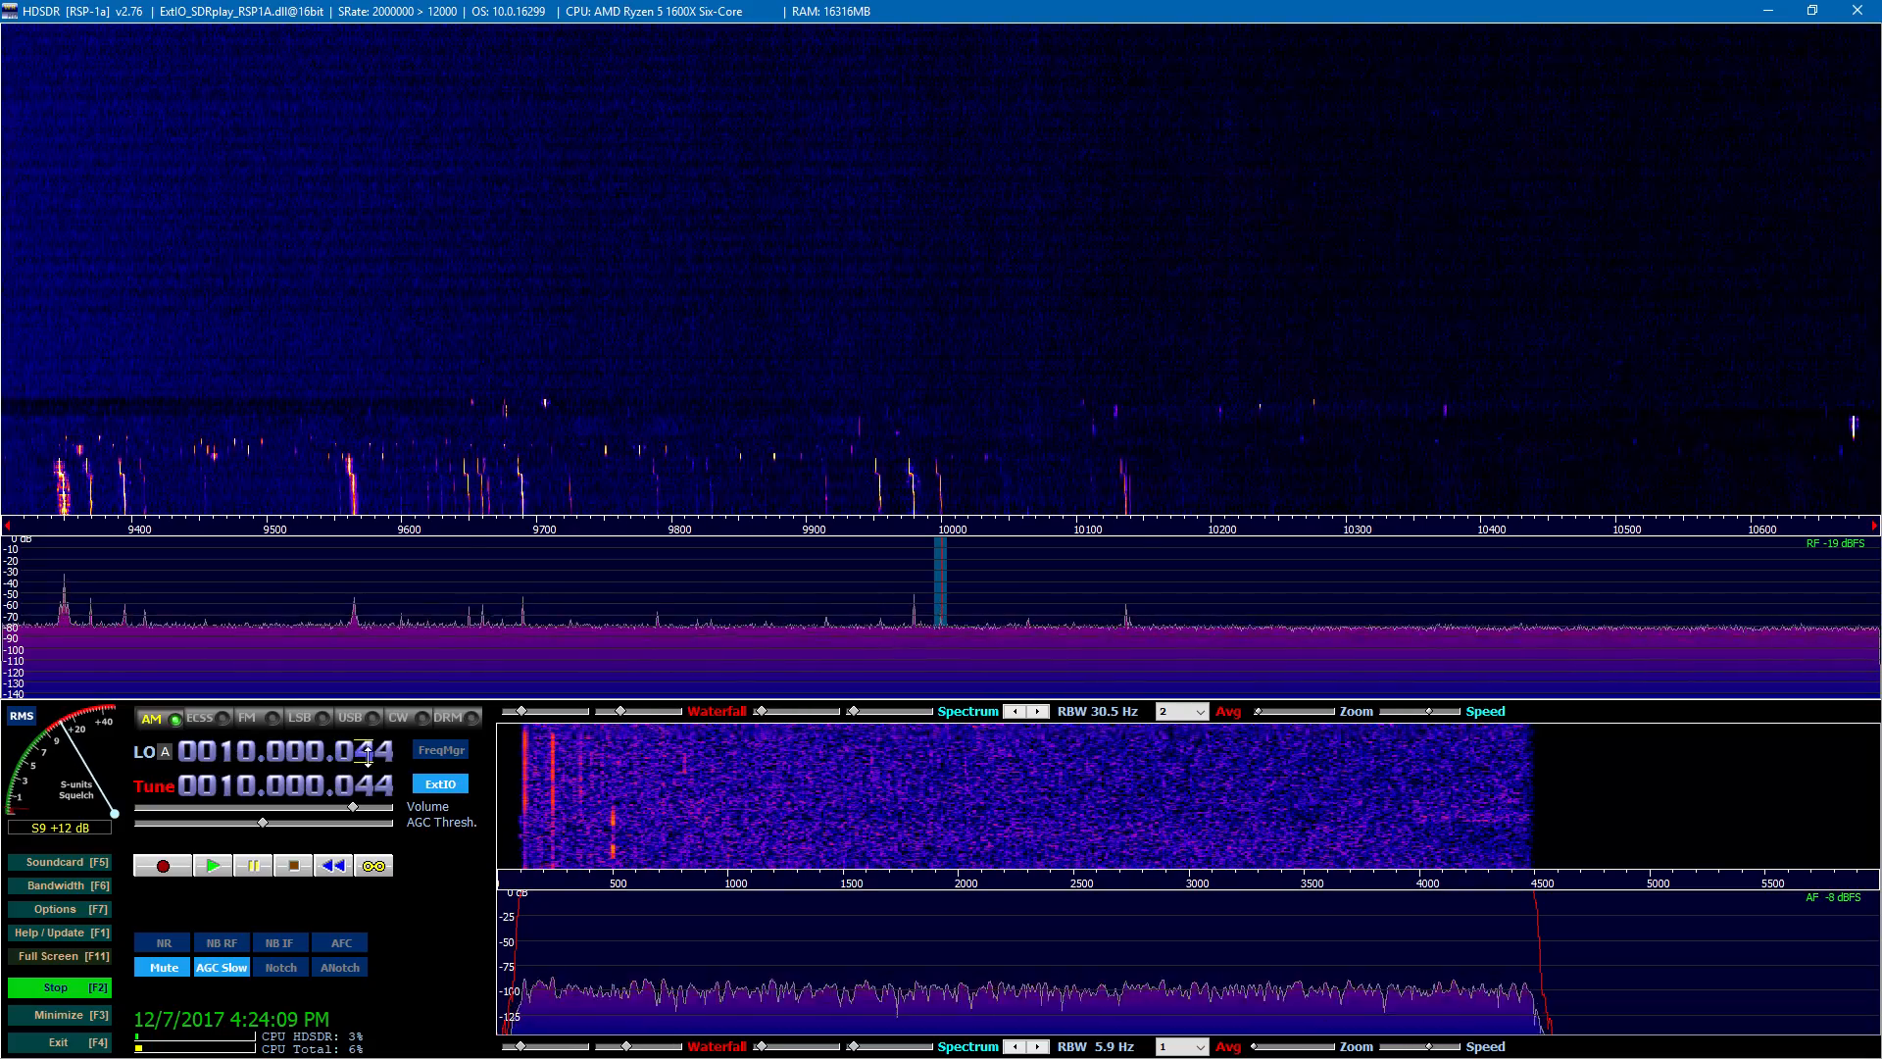
scroll(366, 755, down, 2)
scroll(366, 755, up, 1)
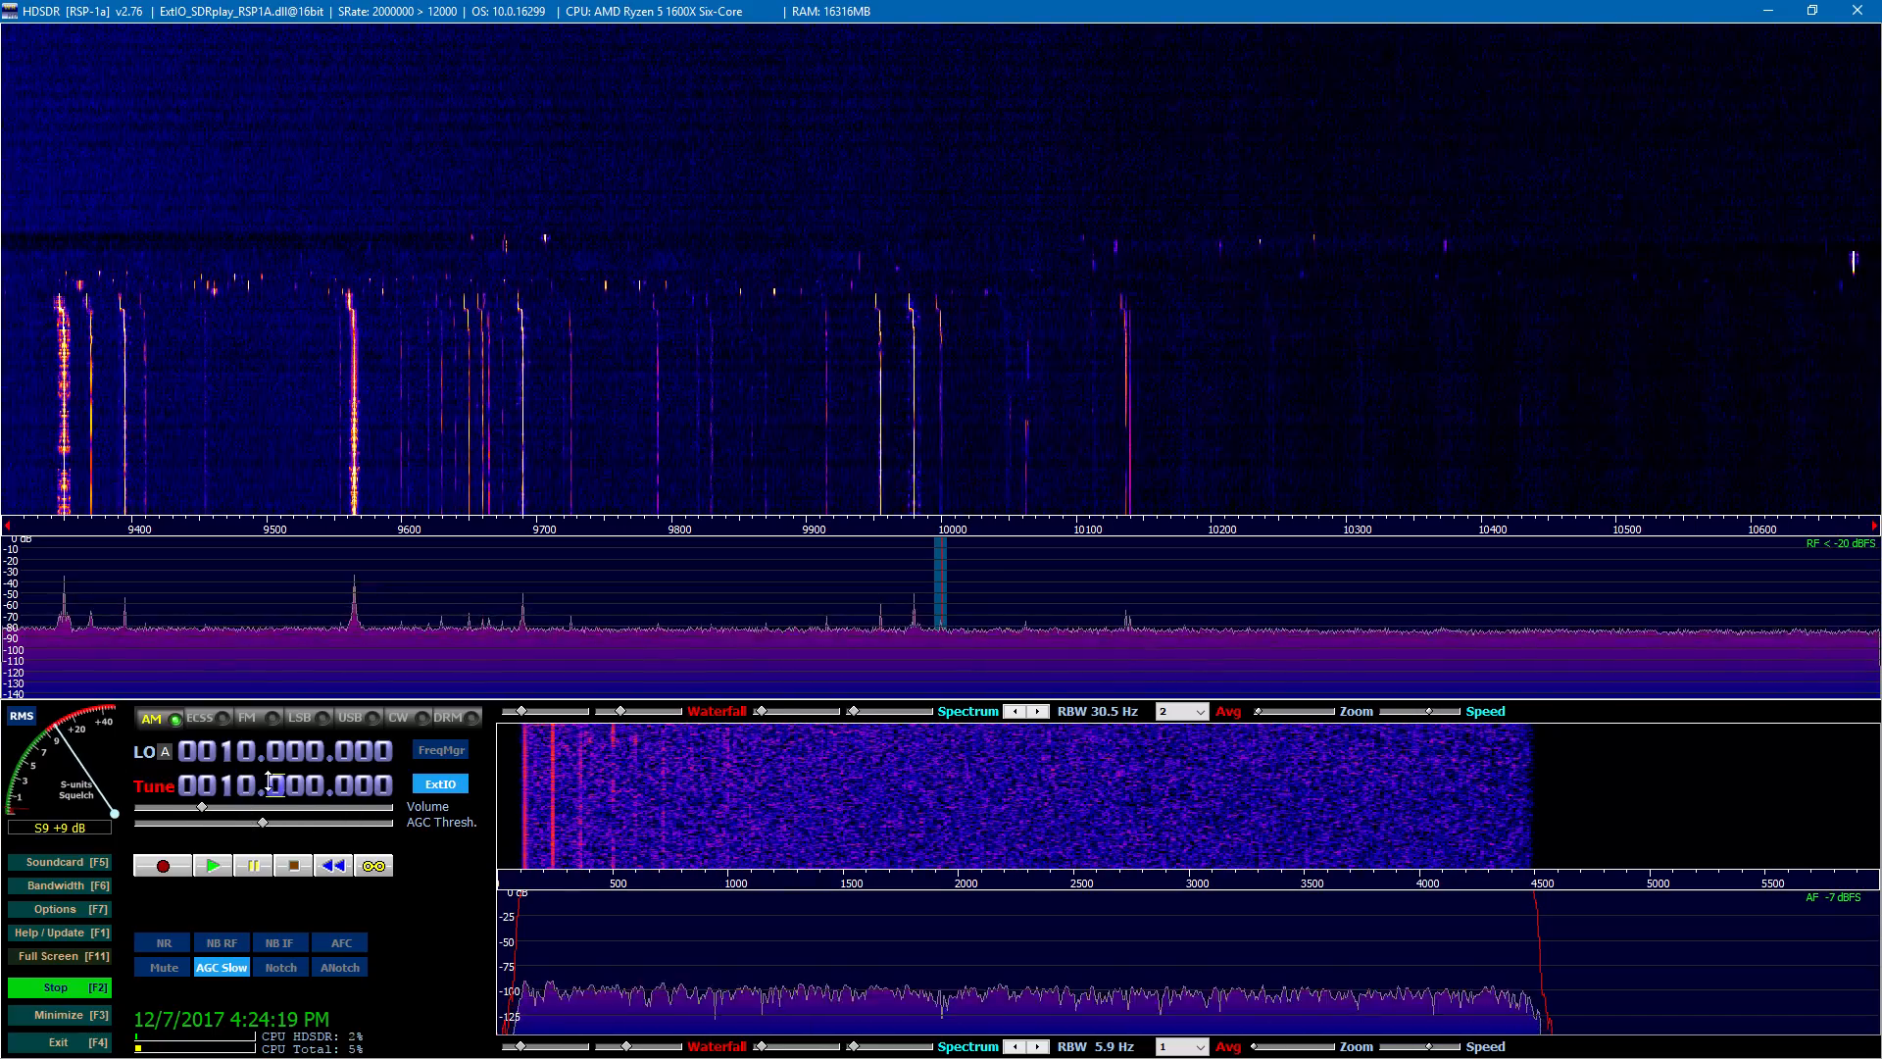
Step: Demonstrate shifting the LO away from the tuned frequency, down to 9.000.000 and back up to about 10.011 MHz
scroll(248, 752, down, 1)
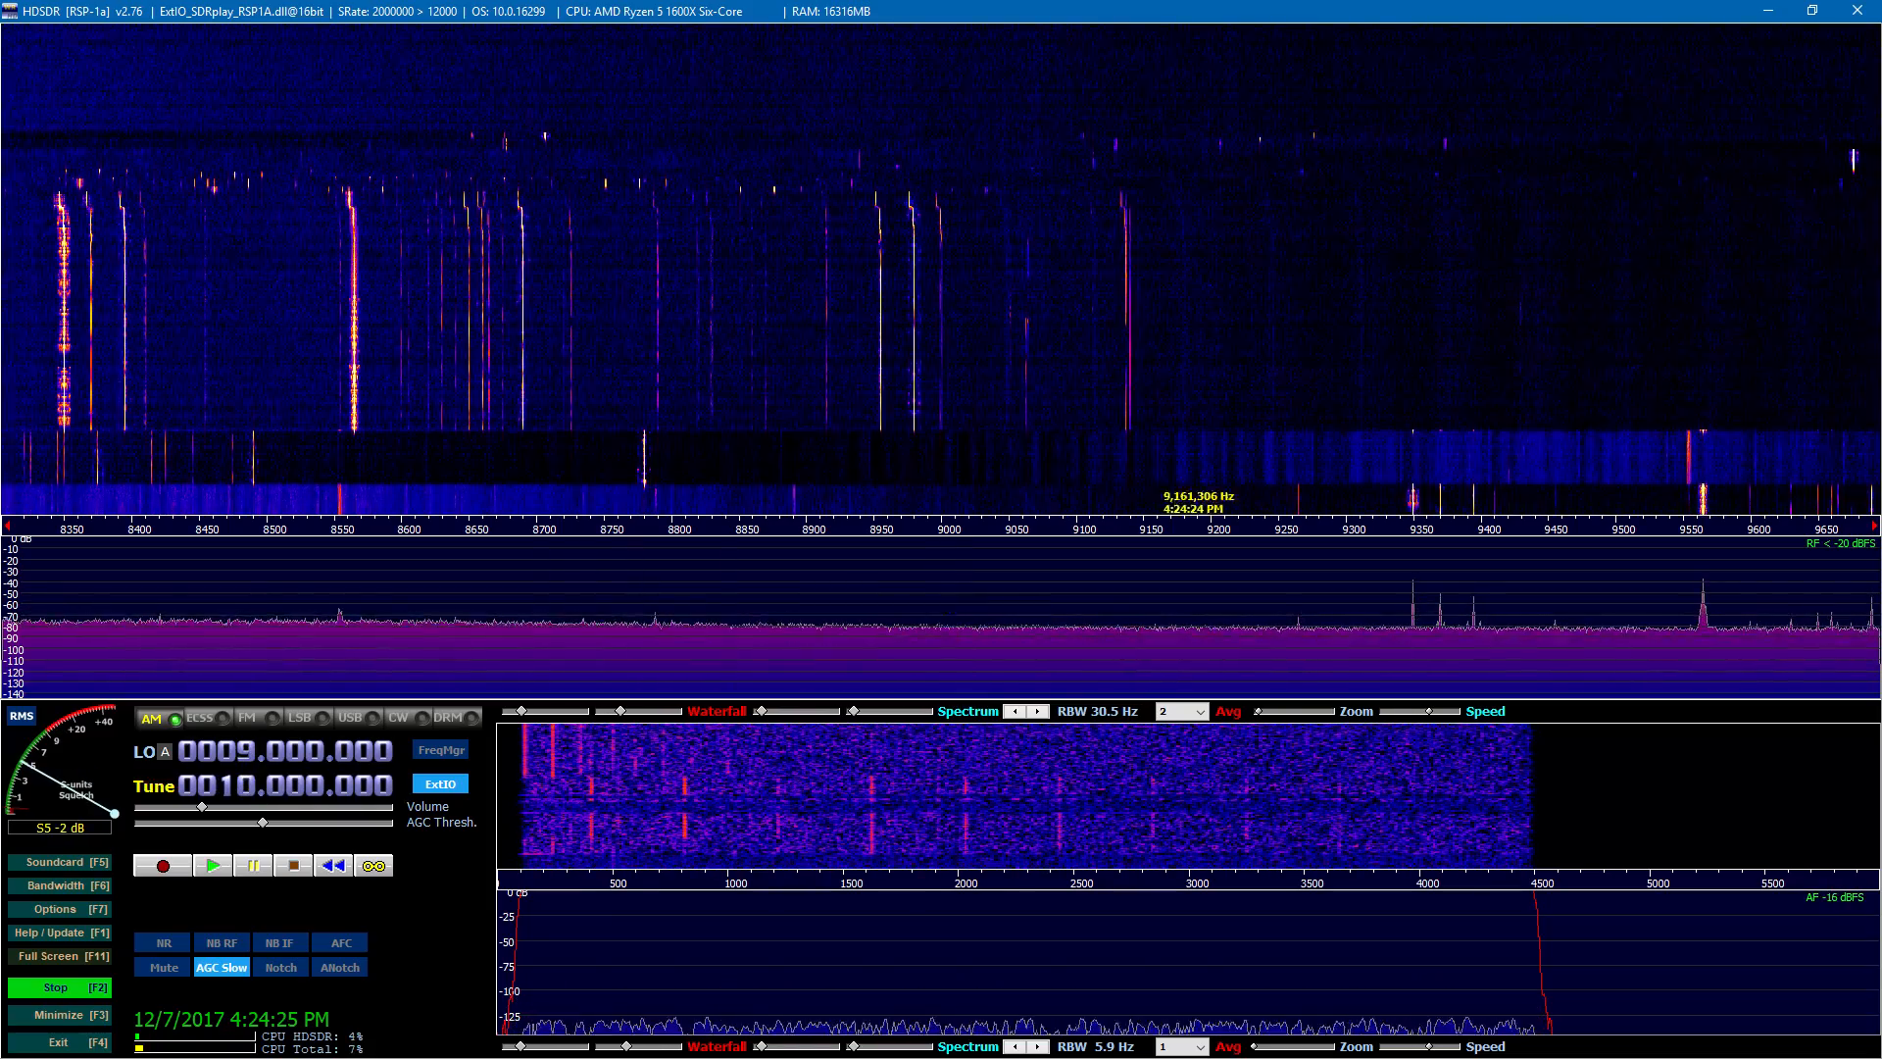
drag(1286, 517, 697, 592)
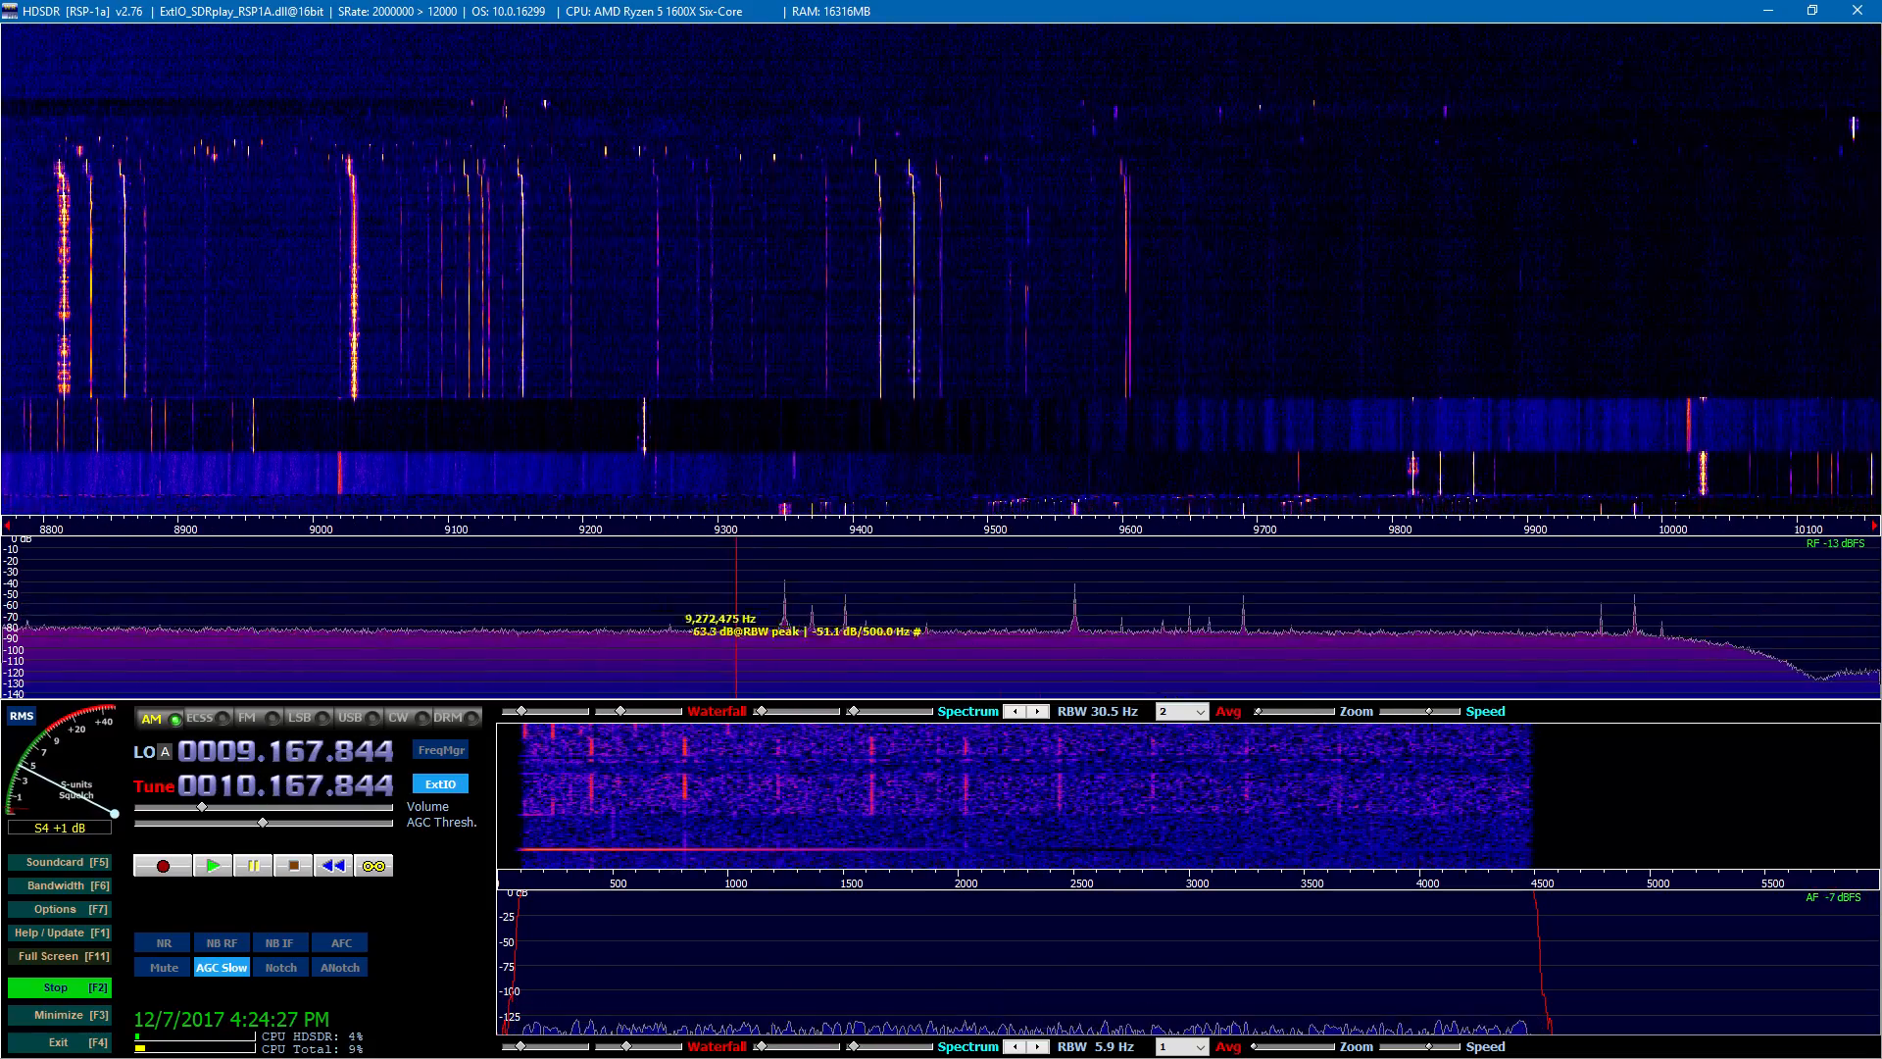
click(591, 627)
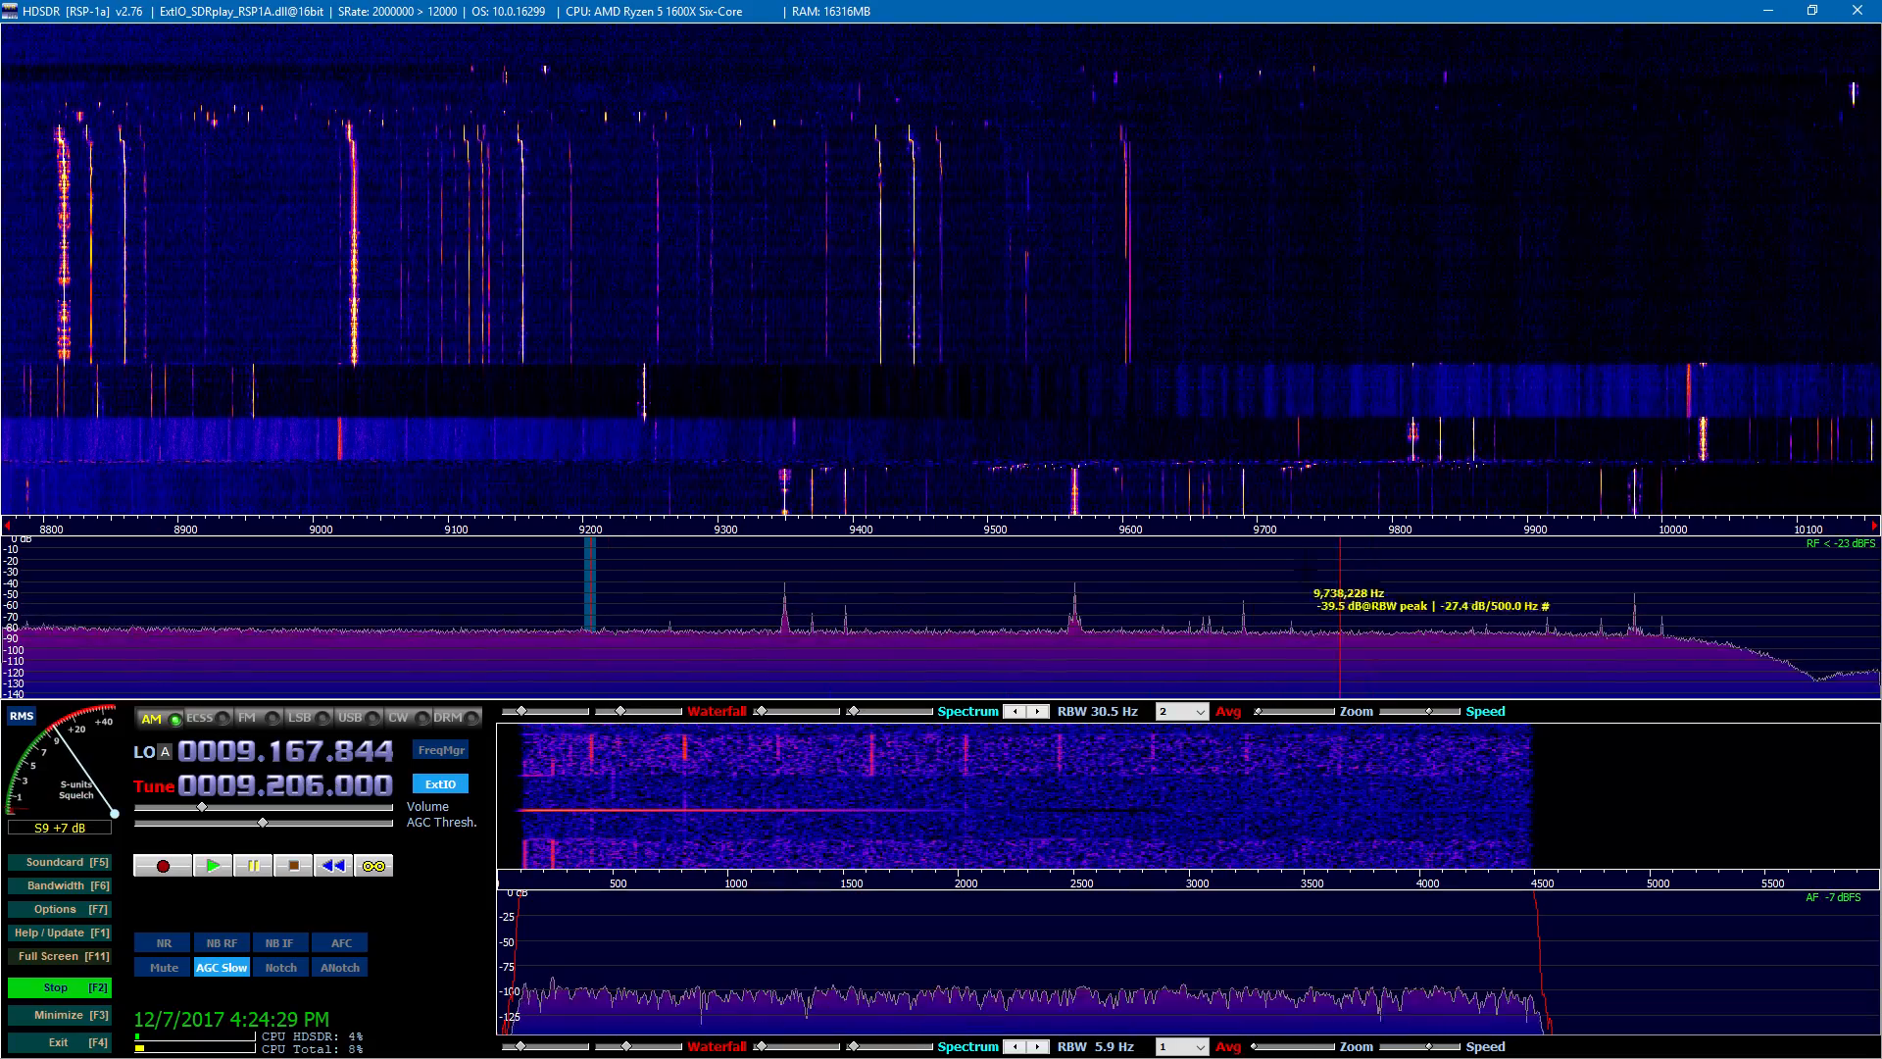
drag(1319, 526, 176, 504)
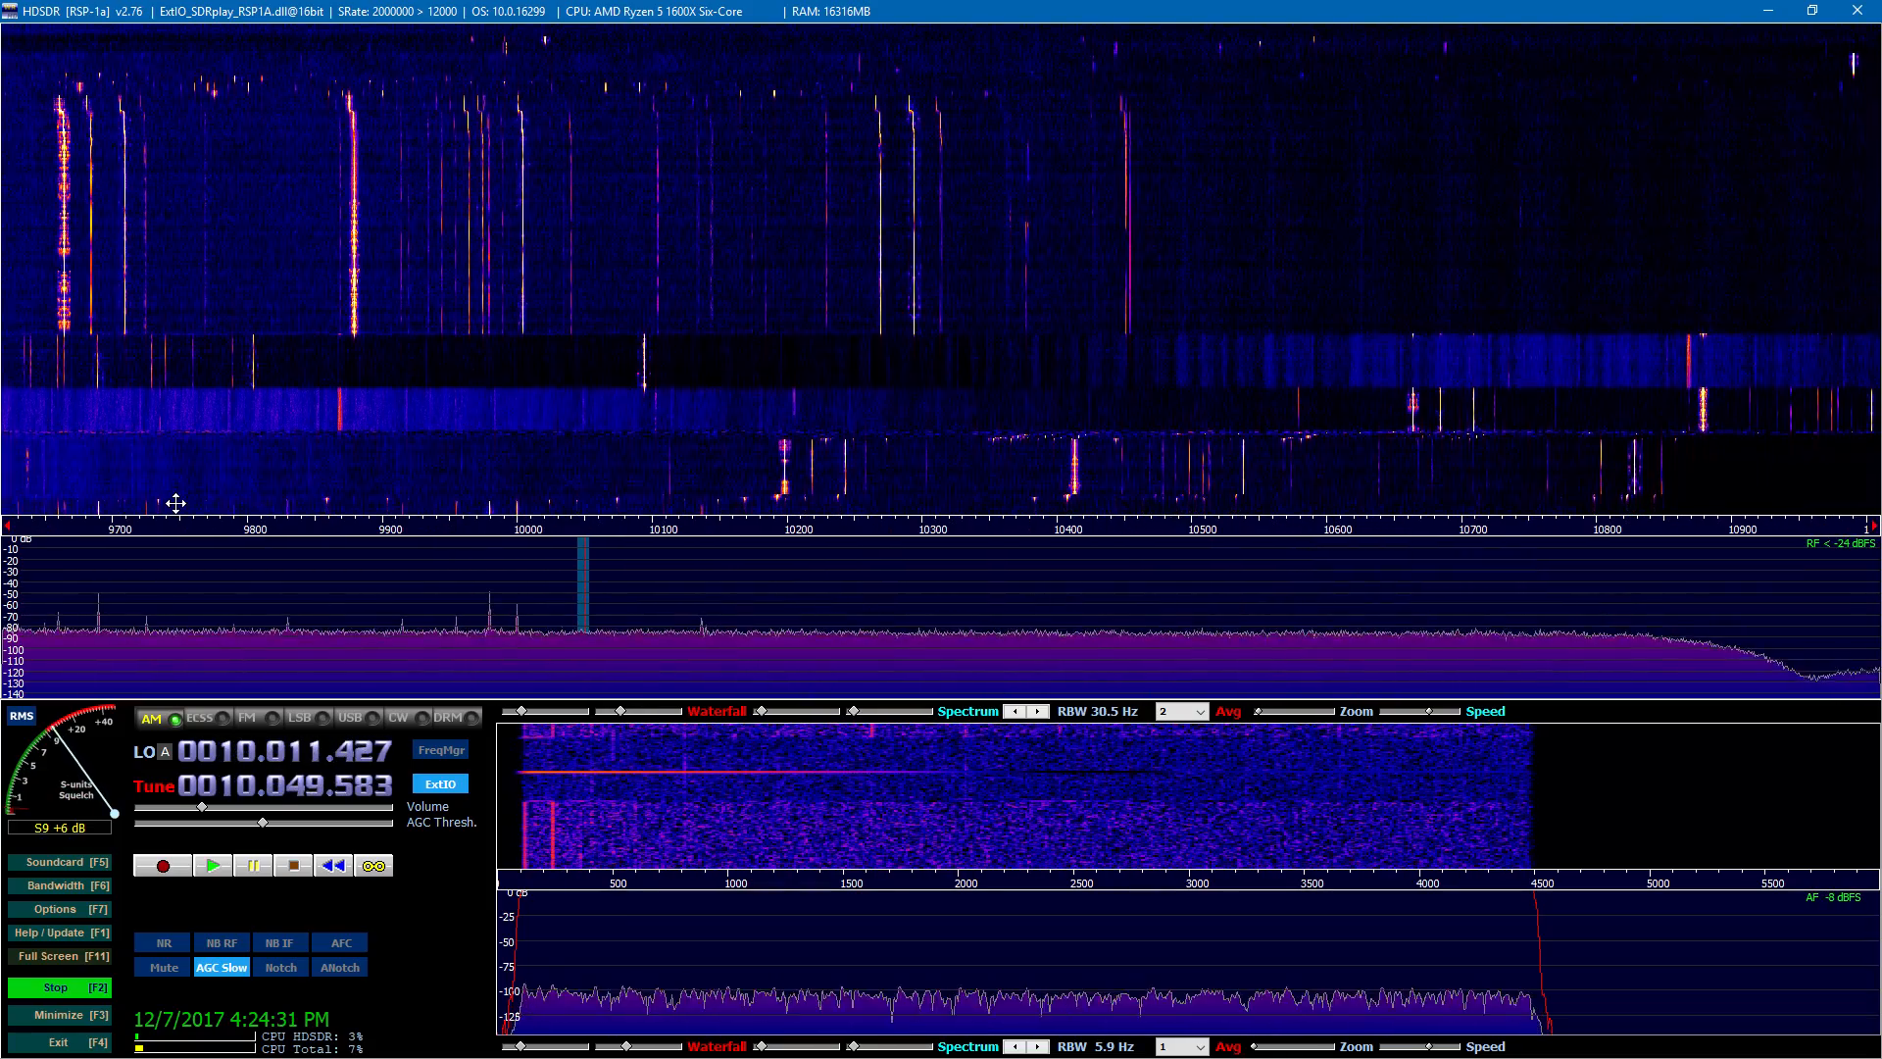
Step: Set the LO to 10.011.000, tune exactly to 10.000.000 and zoom in on the RF display
click(524, 612)
right_click(346, 752)
scroll(346, 785, down, 5)
scroll(364, 786, down, 6)
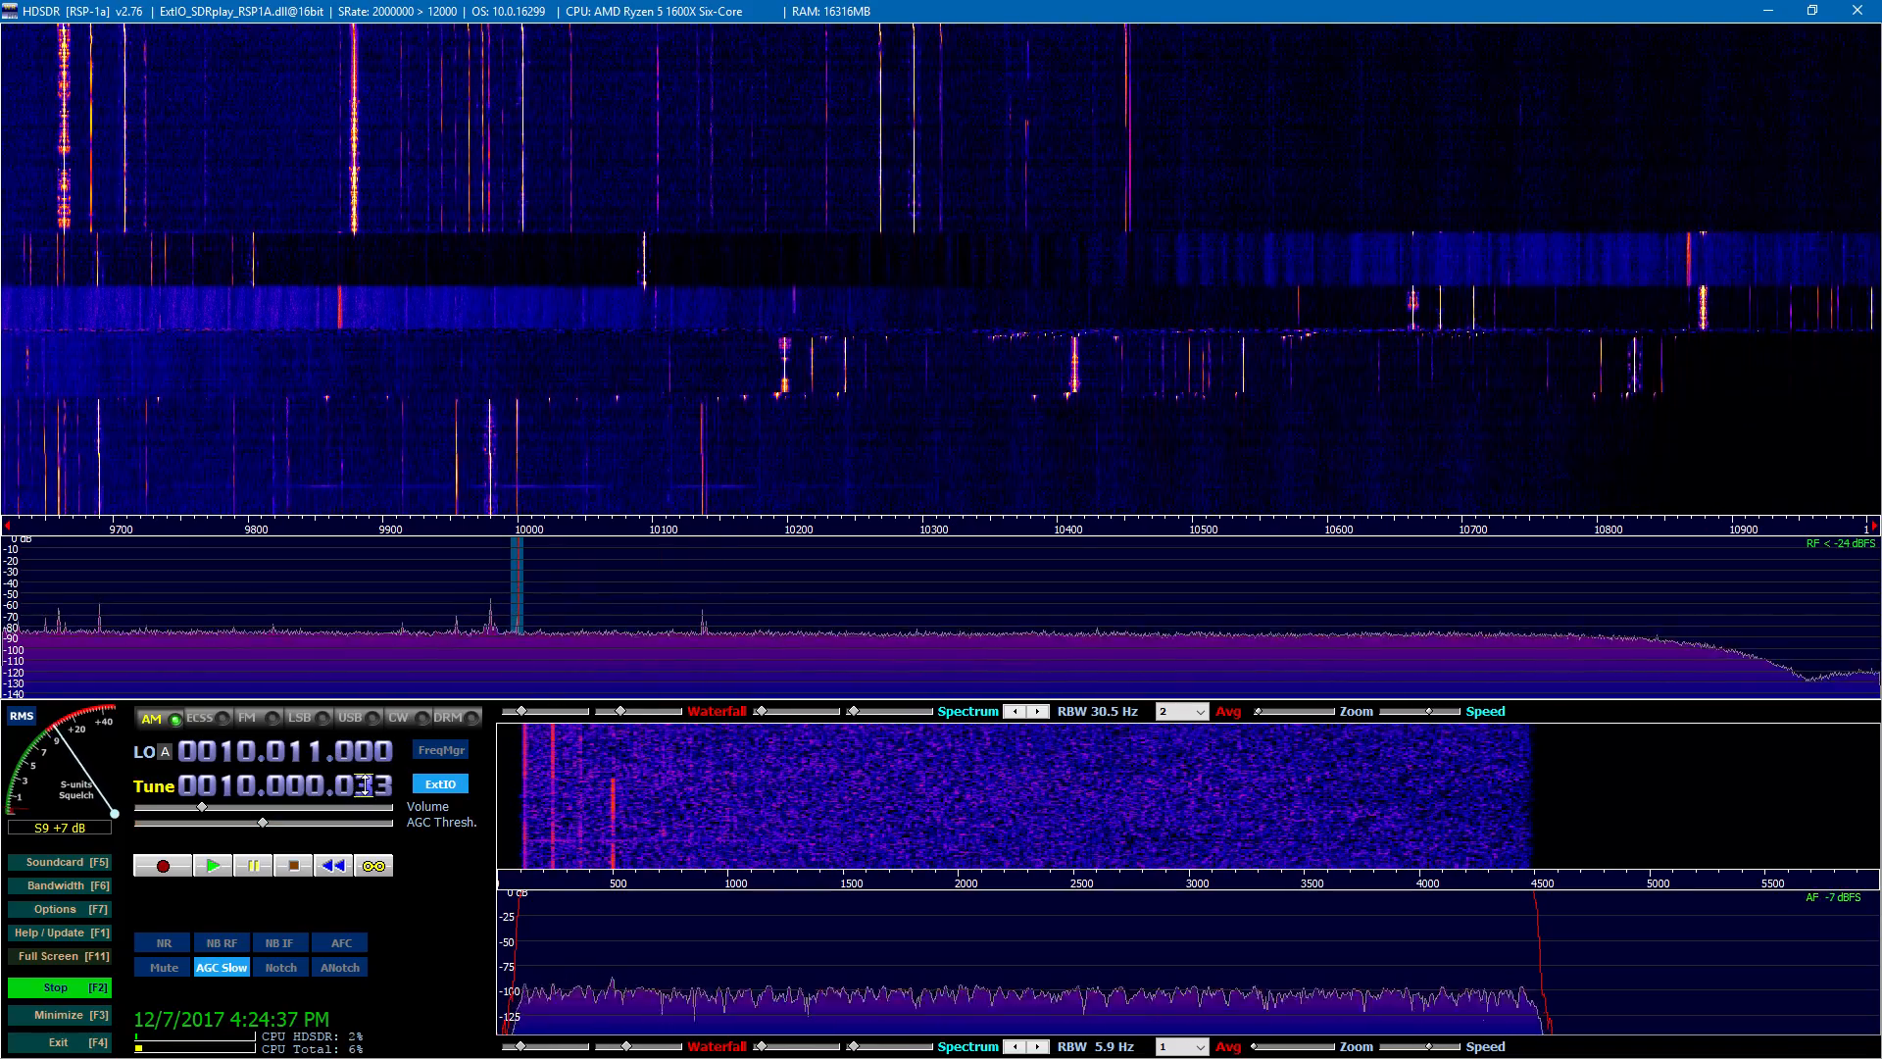
scroll(386, 784, down, 5)
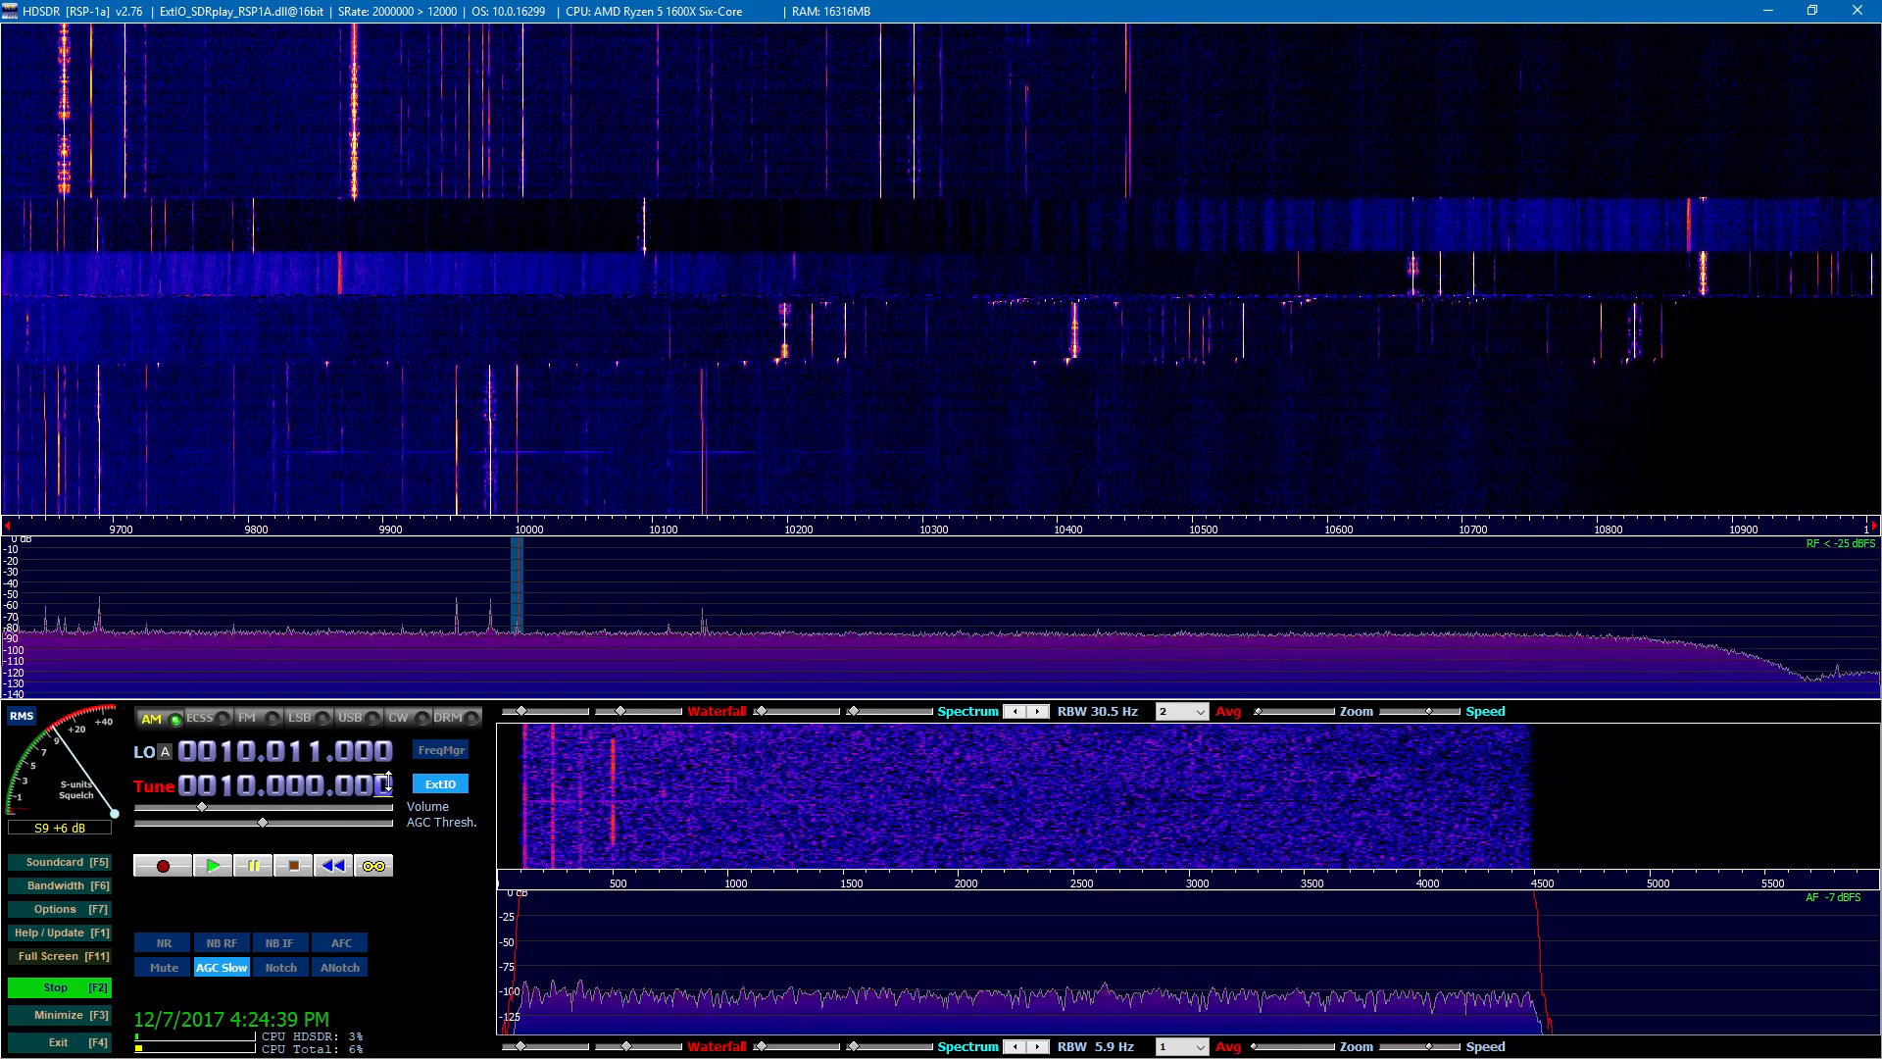
click(1300, 713)
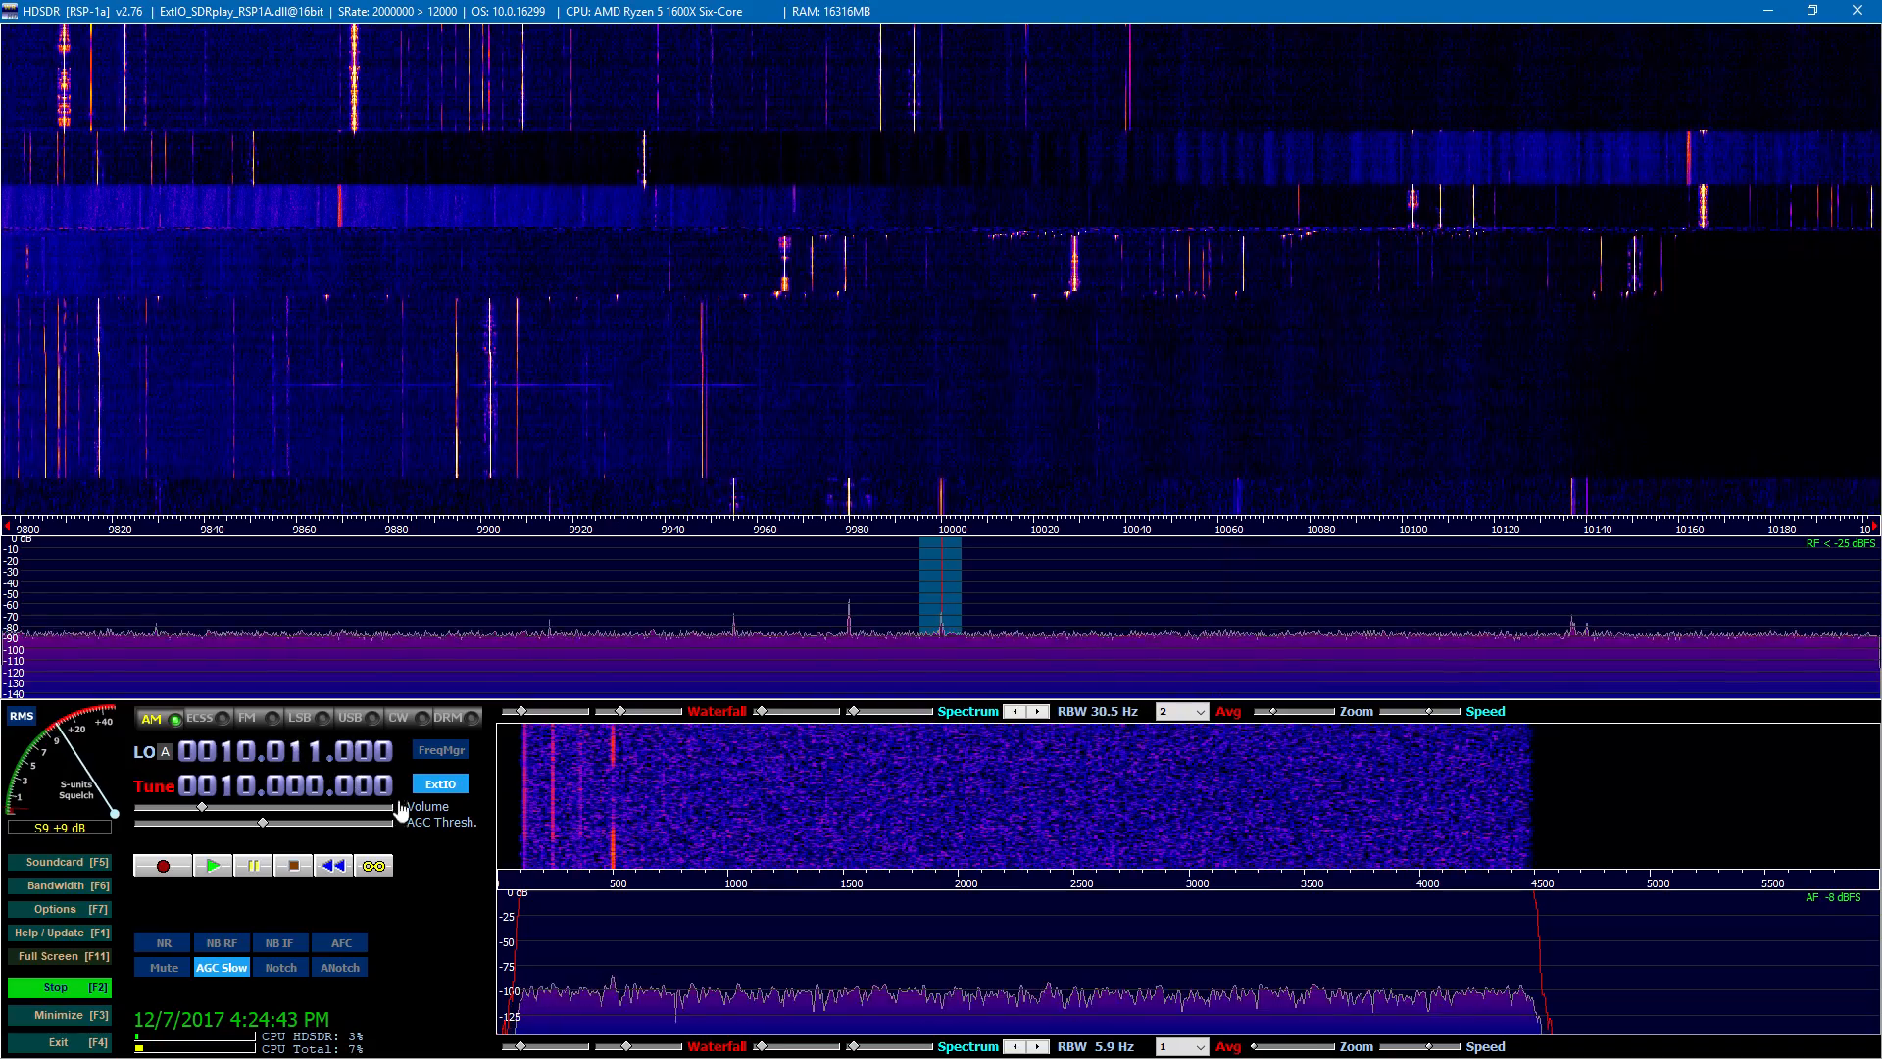
Step: Try a manual gain reduction of 48 dB with the tuner AGC disabled, and re-enable the tuner AGC
click(440, 783)
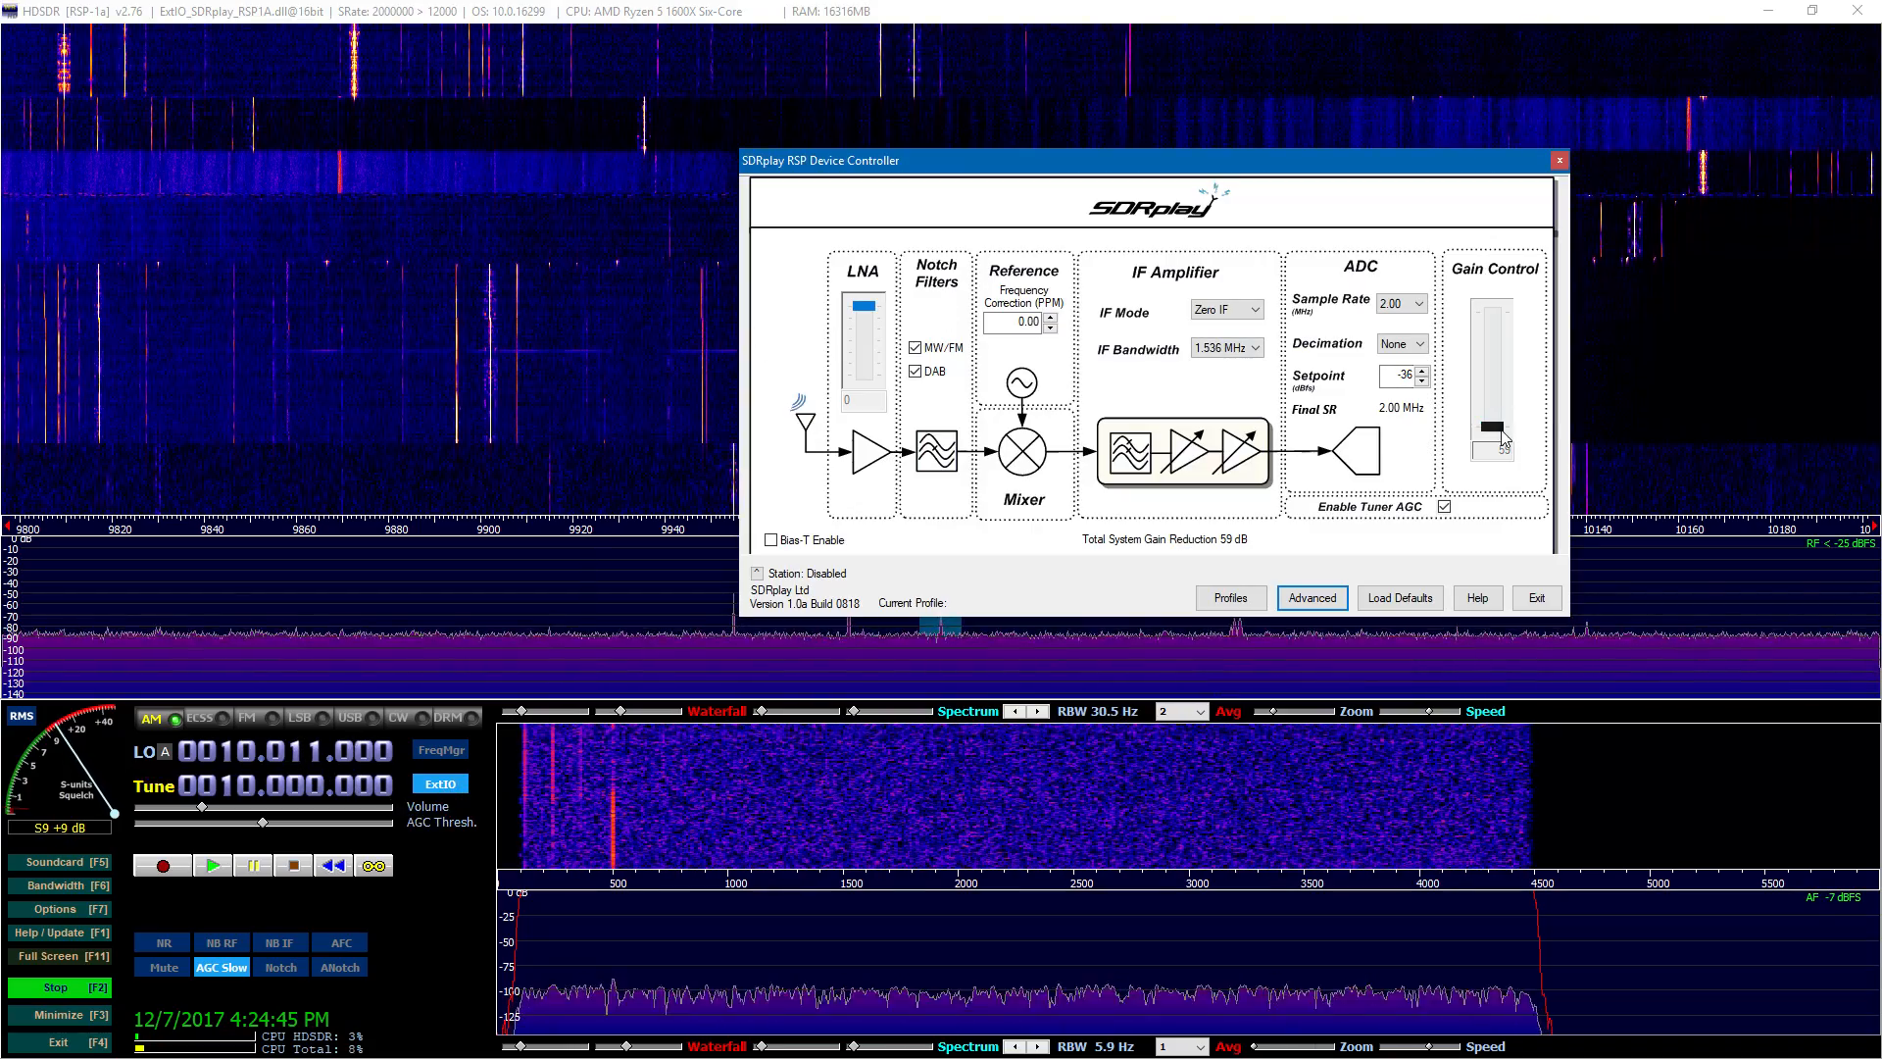
click(1444, 507)
drag(1495, 427, 1492, 384)
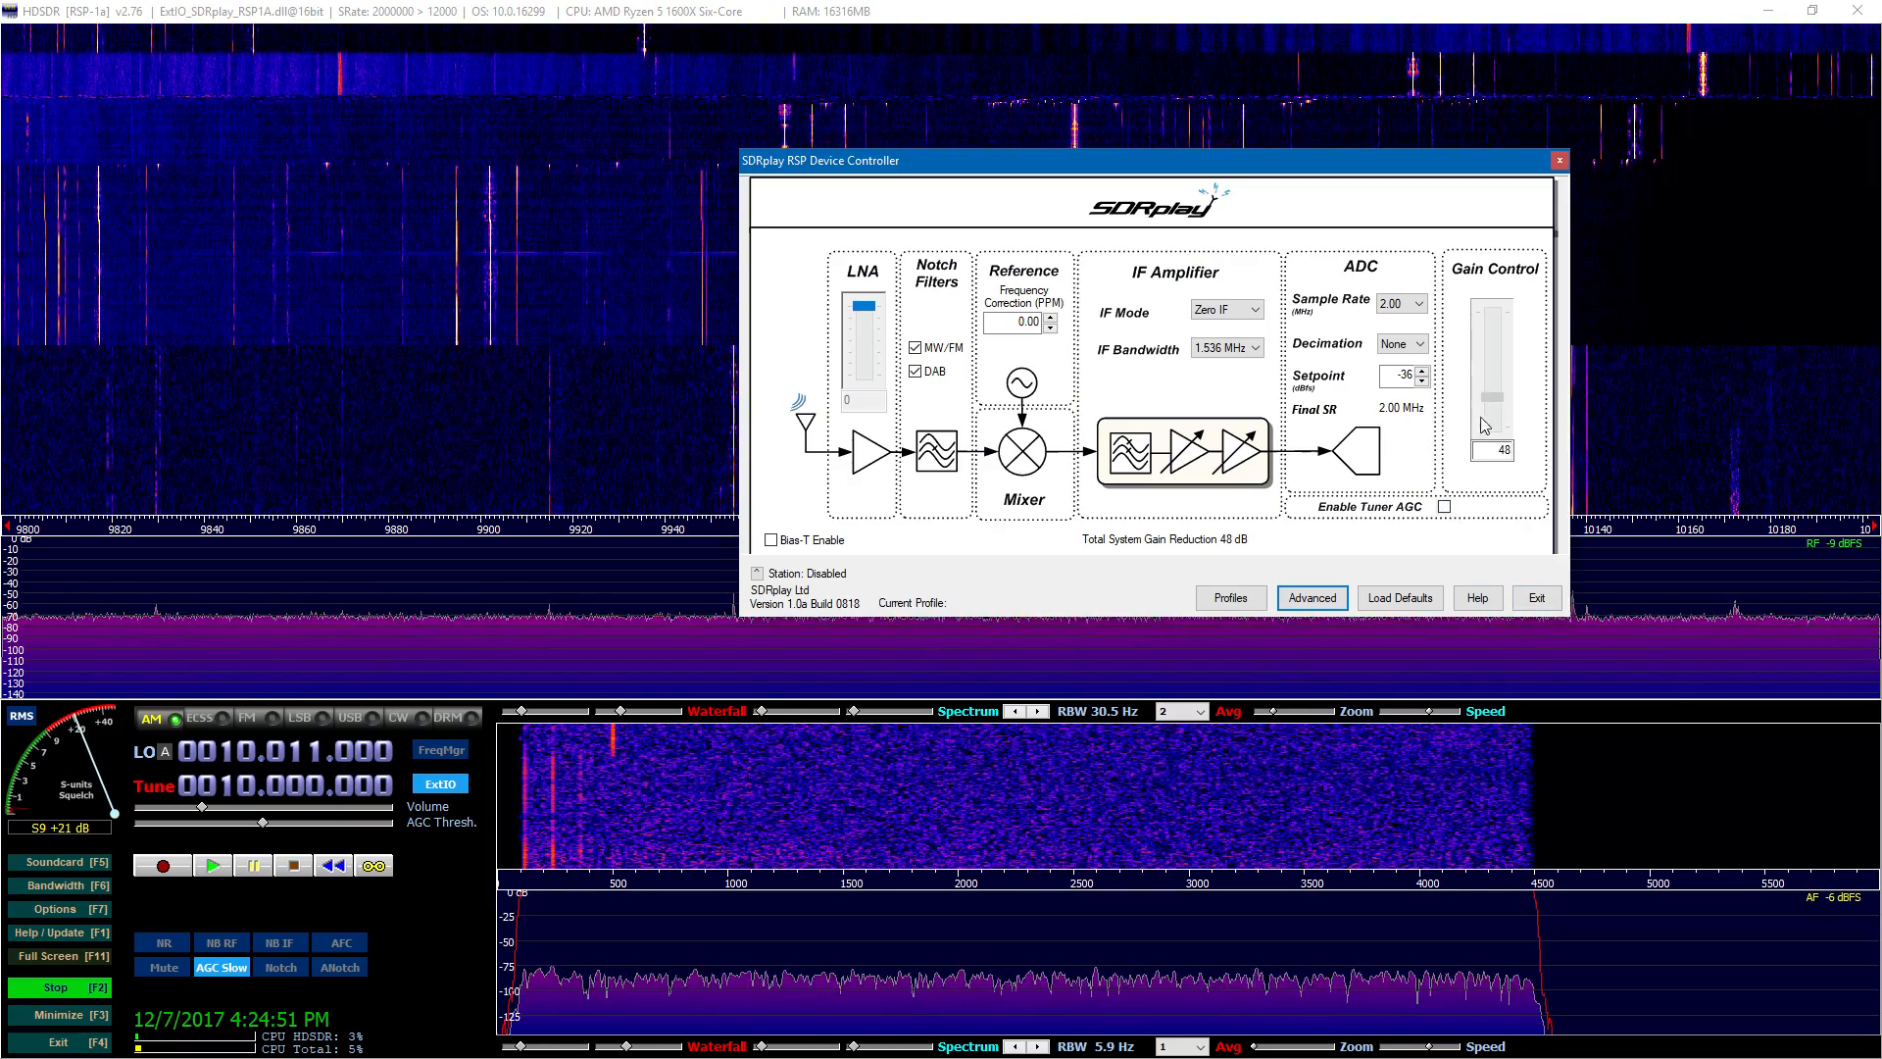
click(1444, 507)
click(1537, 598)
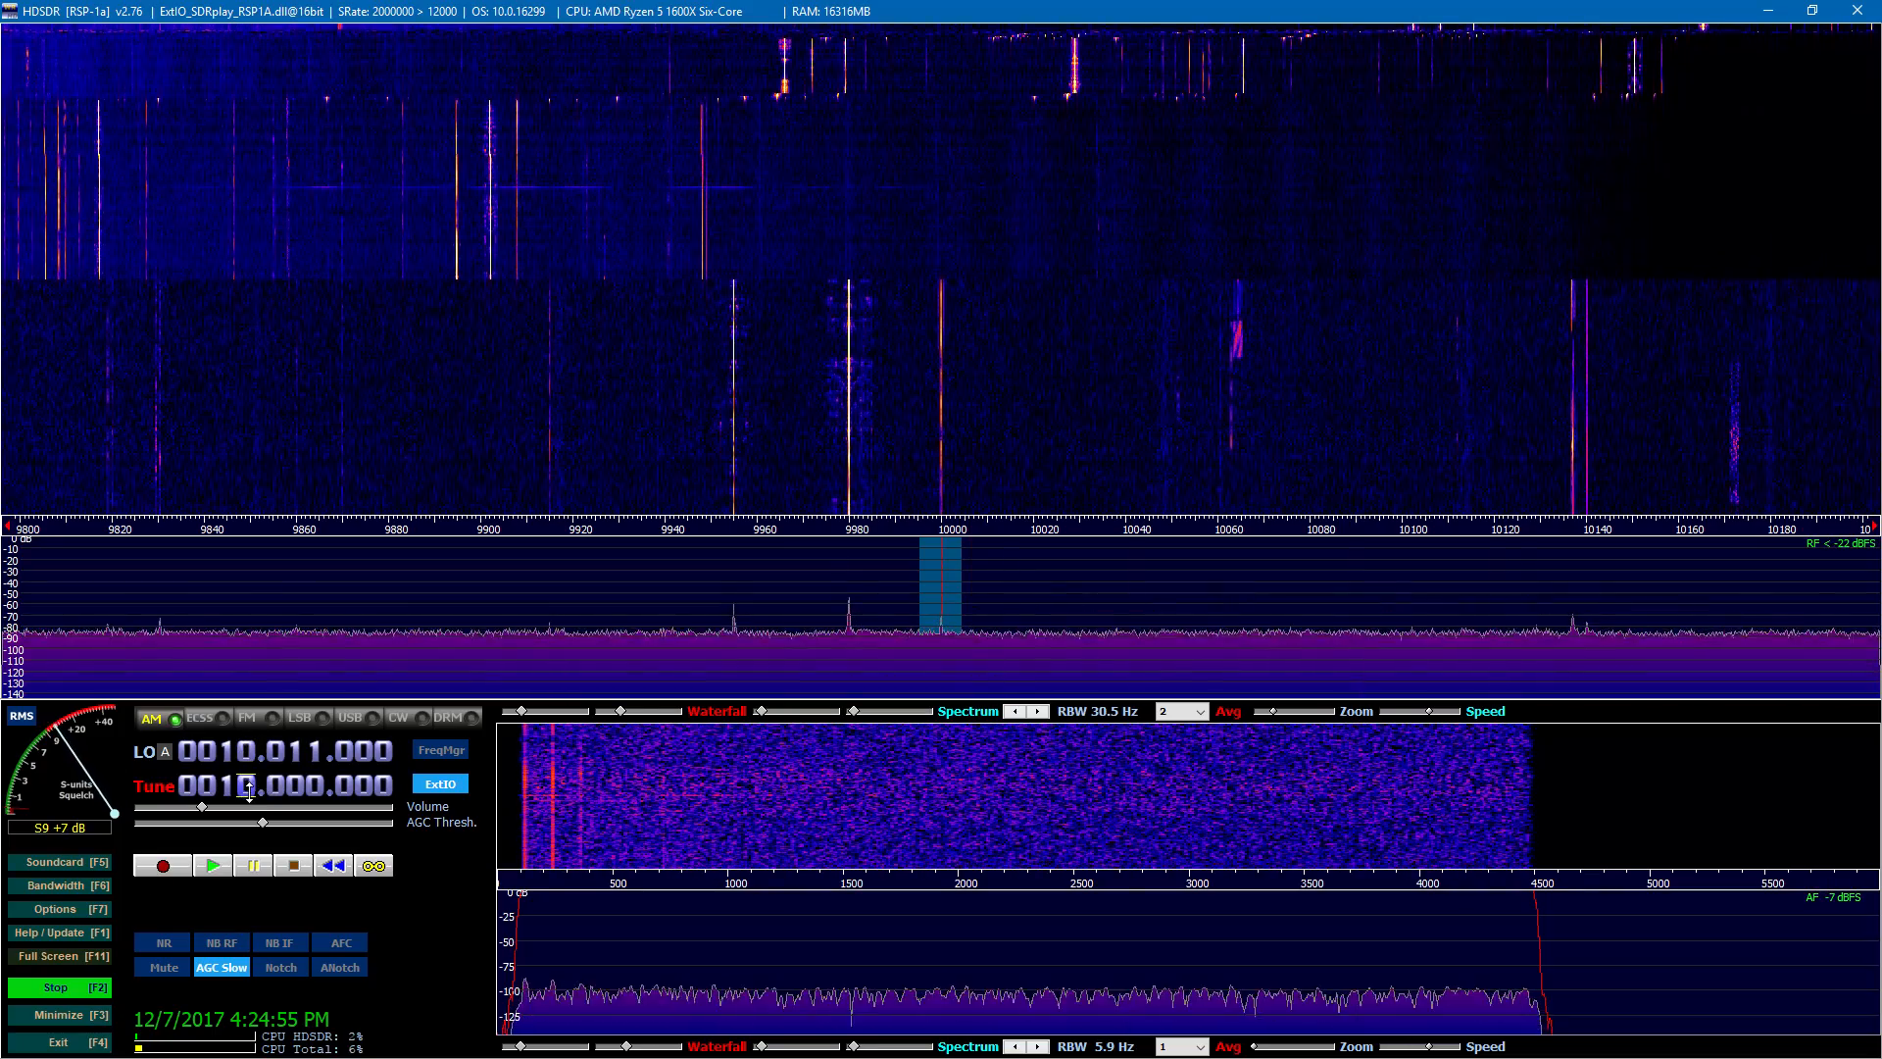
Step: Tune the receiver to 15.000.000 with the LO at 15.011.000
scroll(247, 753, up, 3)
scroll(247, 753, up, 2)
scroll(294, 787, down, 3)
scroll(295, 786, up, 3)
scroll(314, 786, down, 11)
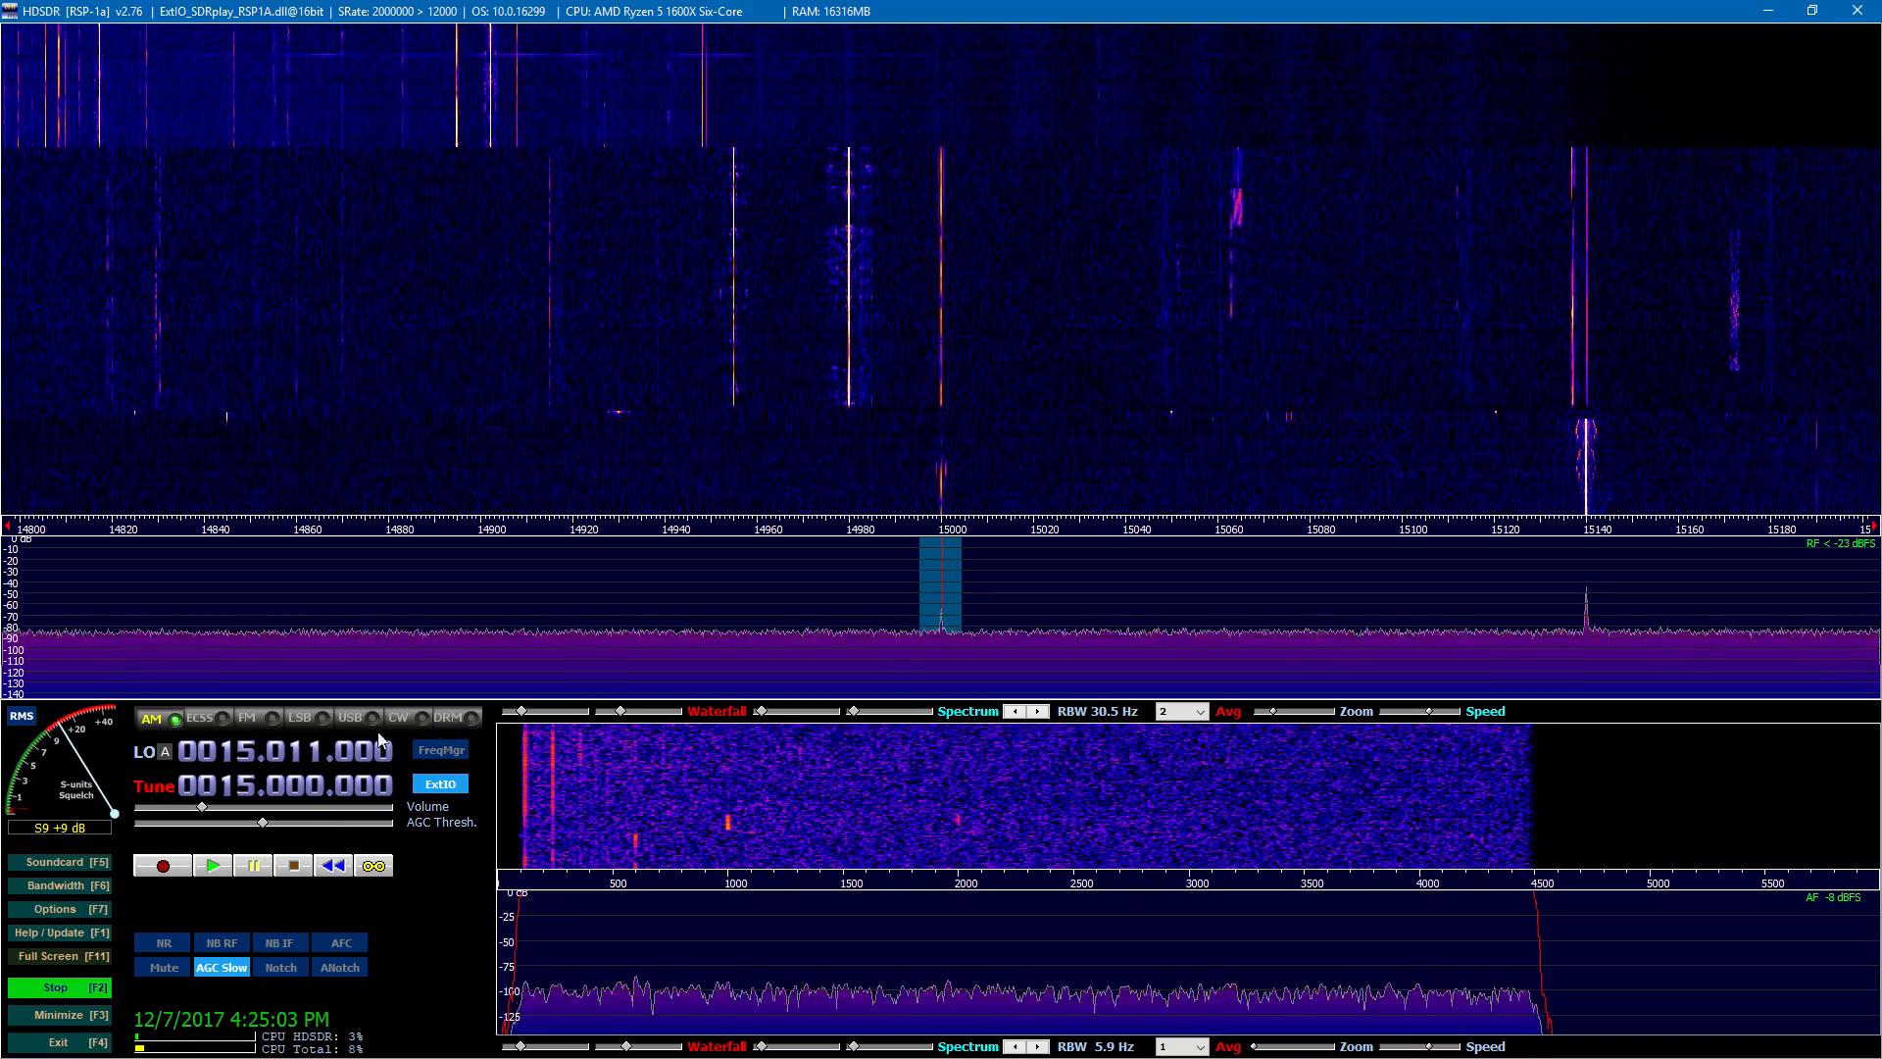
Step: Reopen the calibration settings, move the panel clear of the signal and show the LO Frequency Calibration page
click(65, 907)
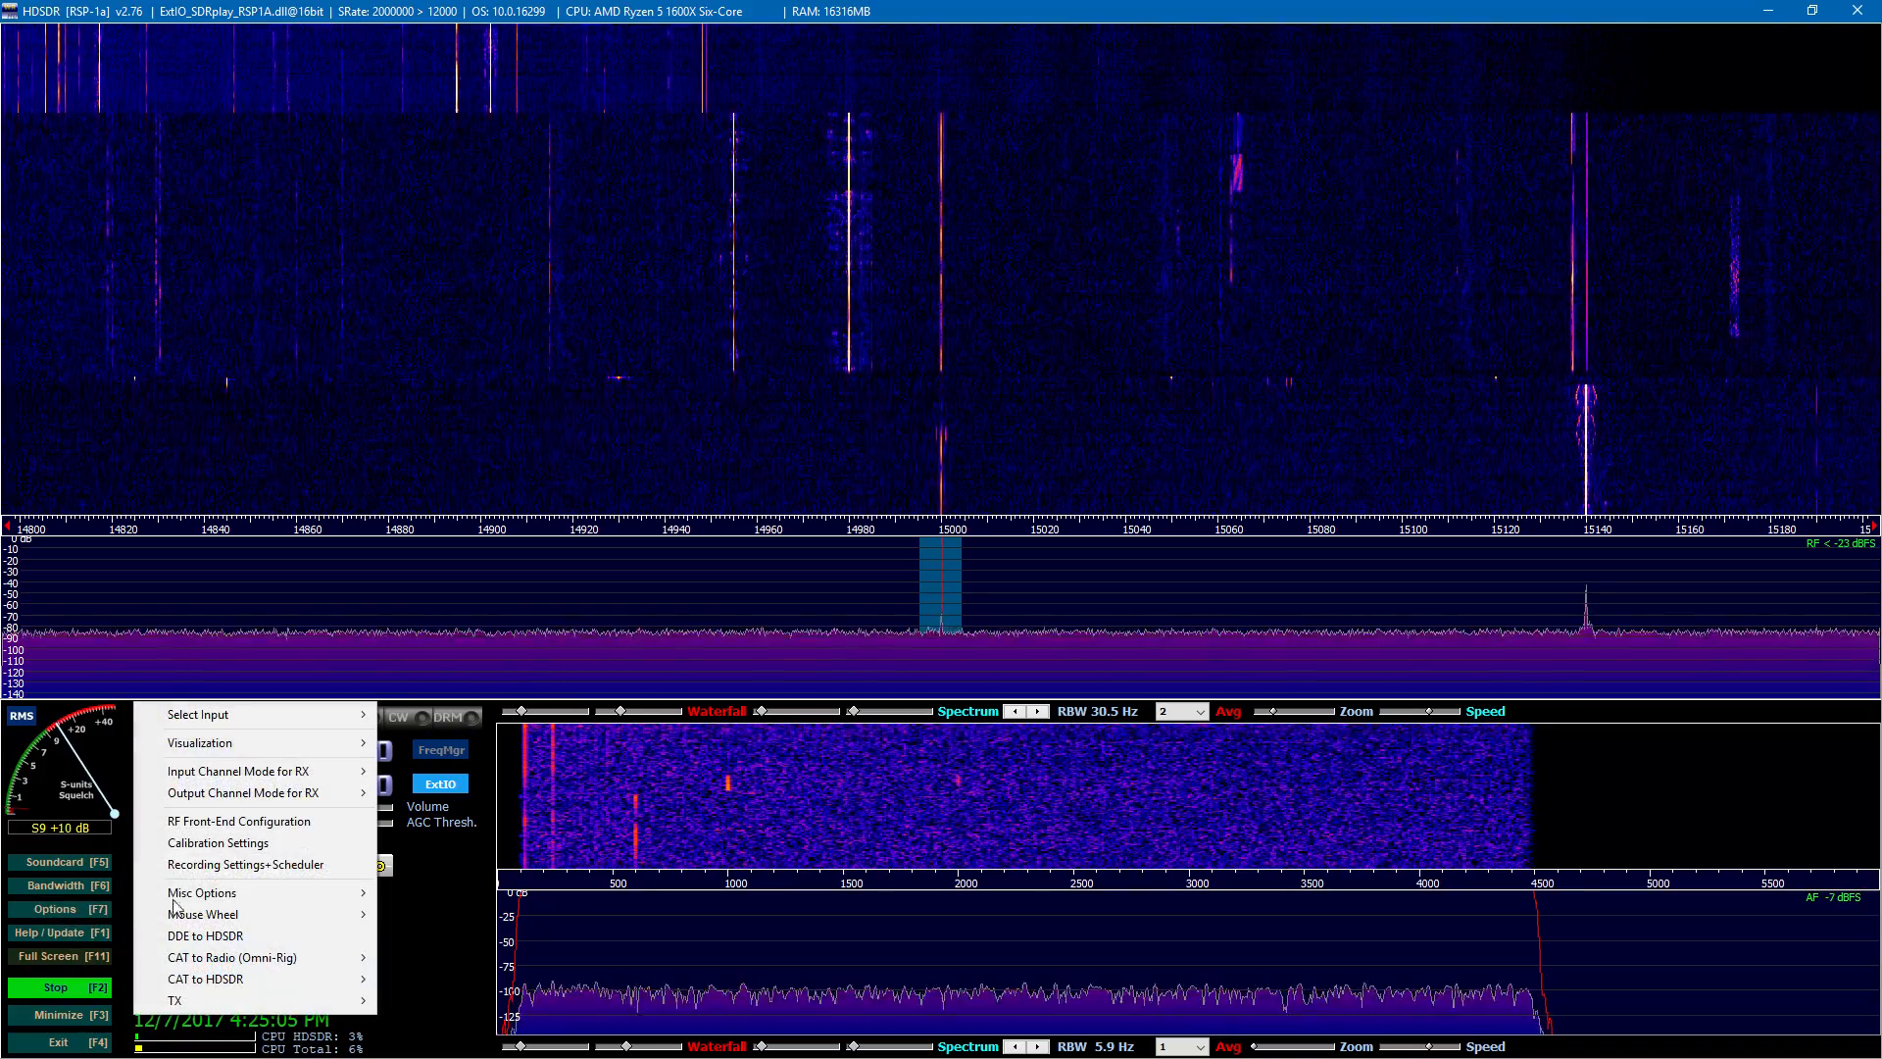
click(267, 855)
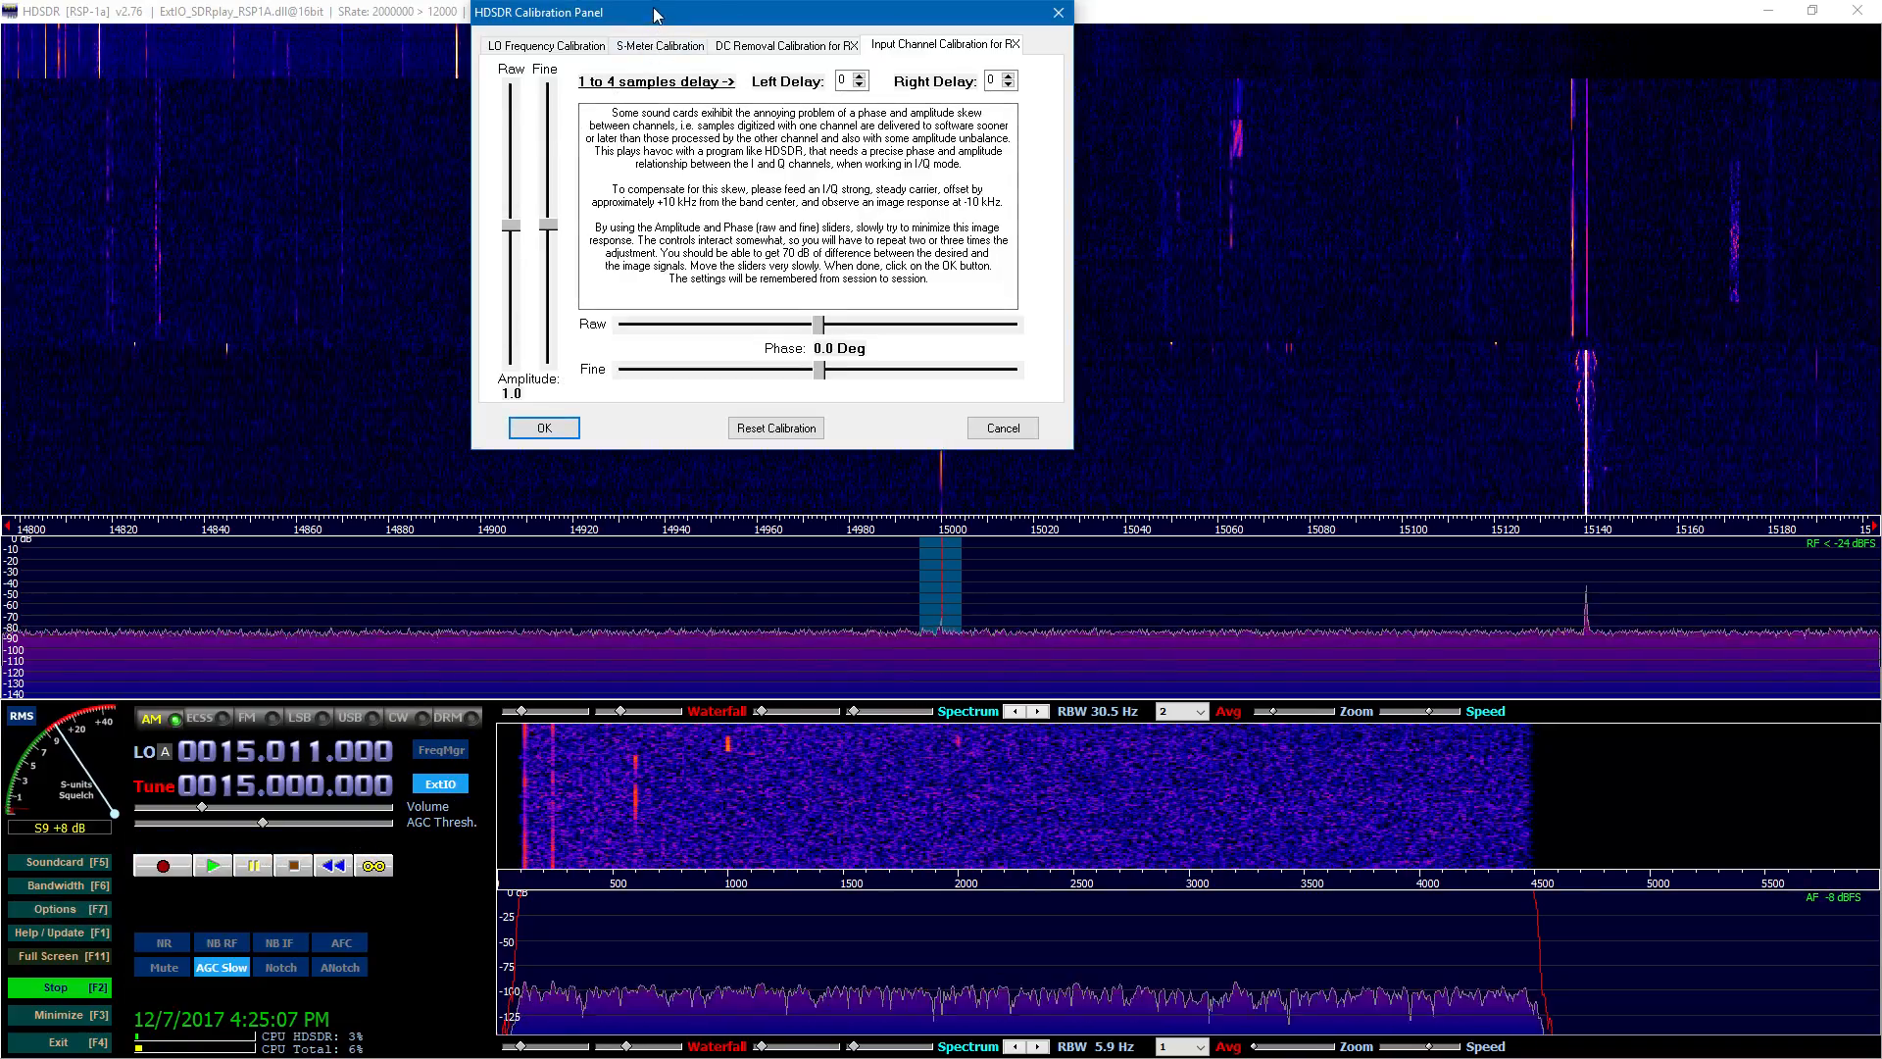
drag(633, 32, 554, 140)
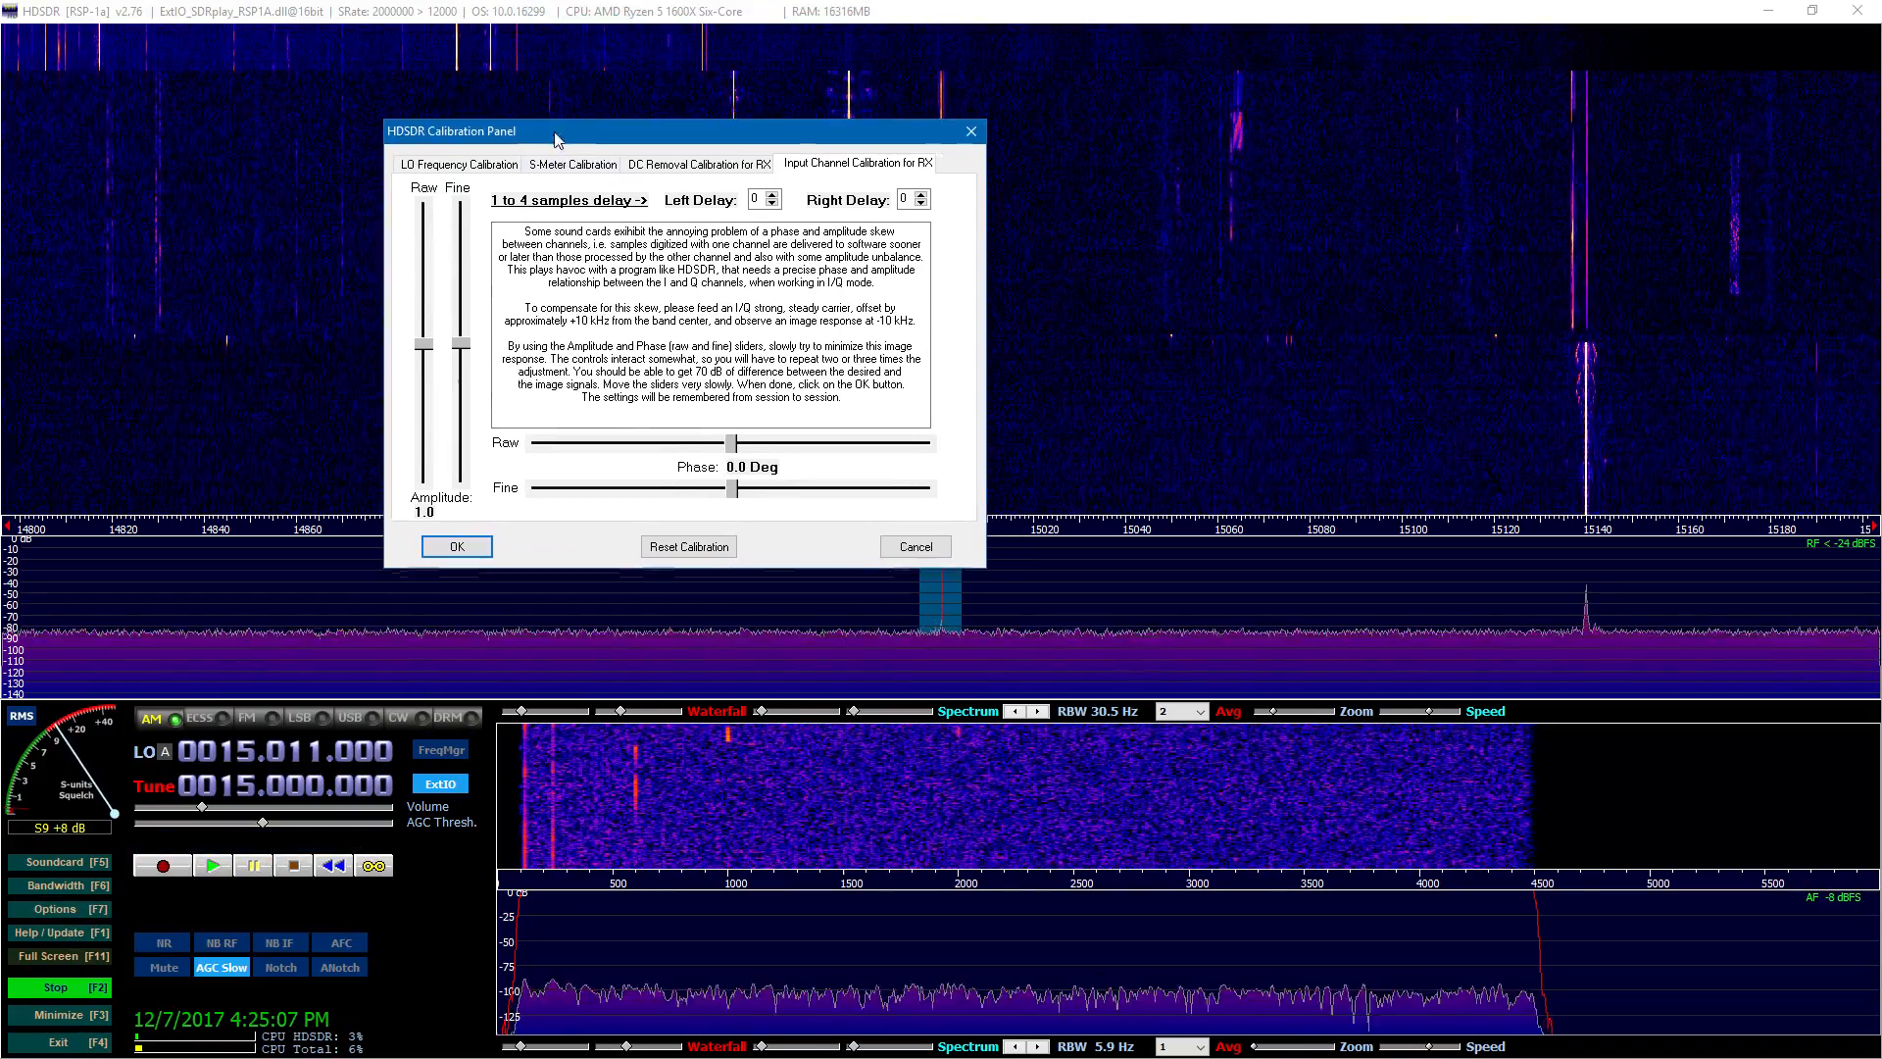
click(431, 168)
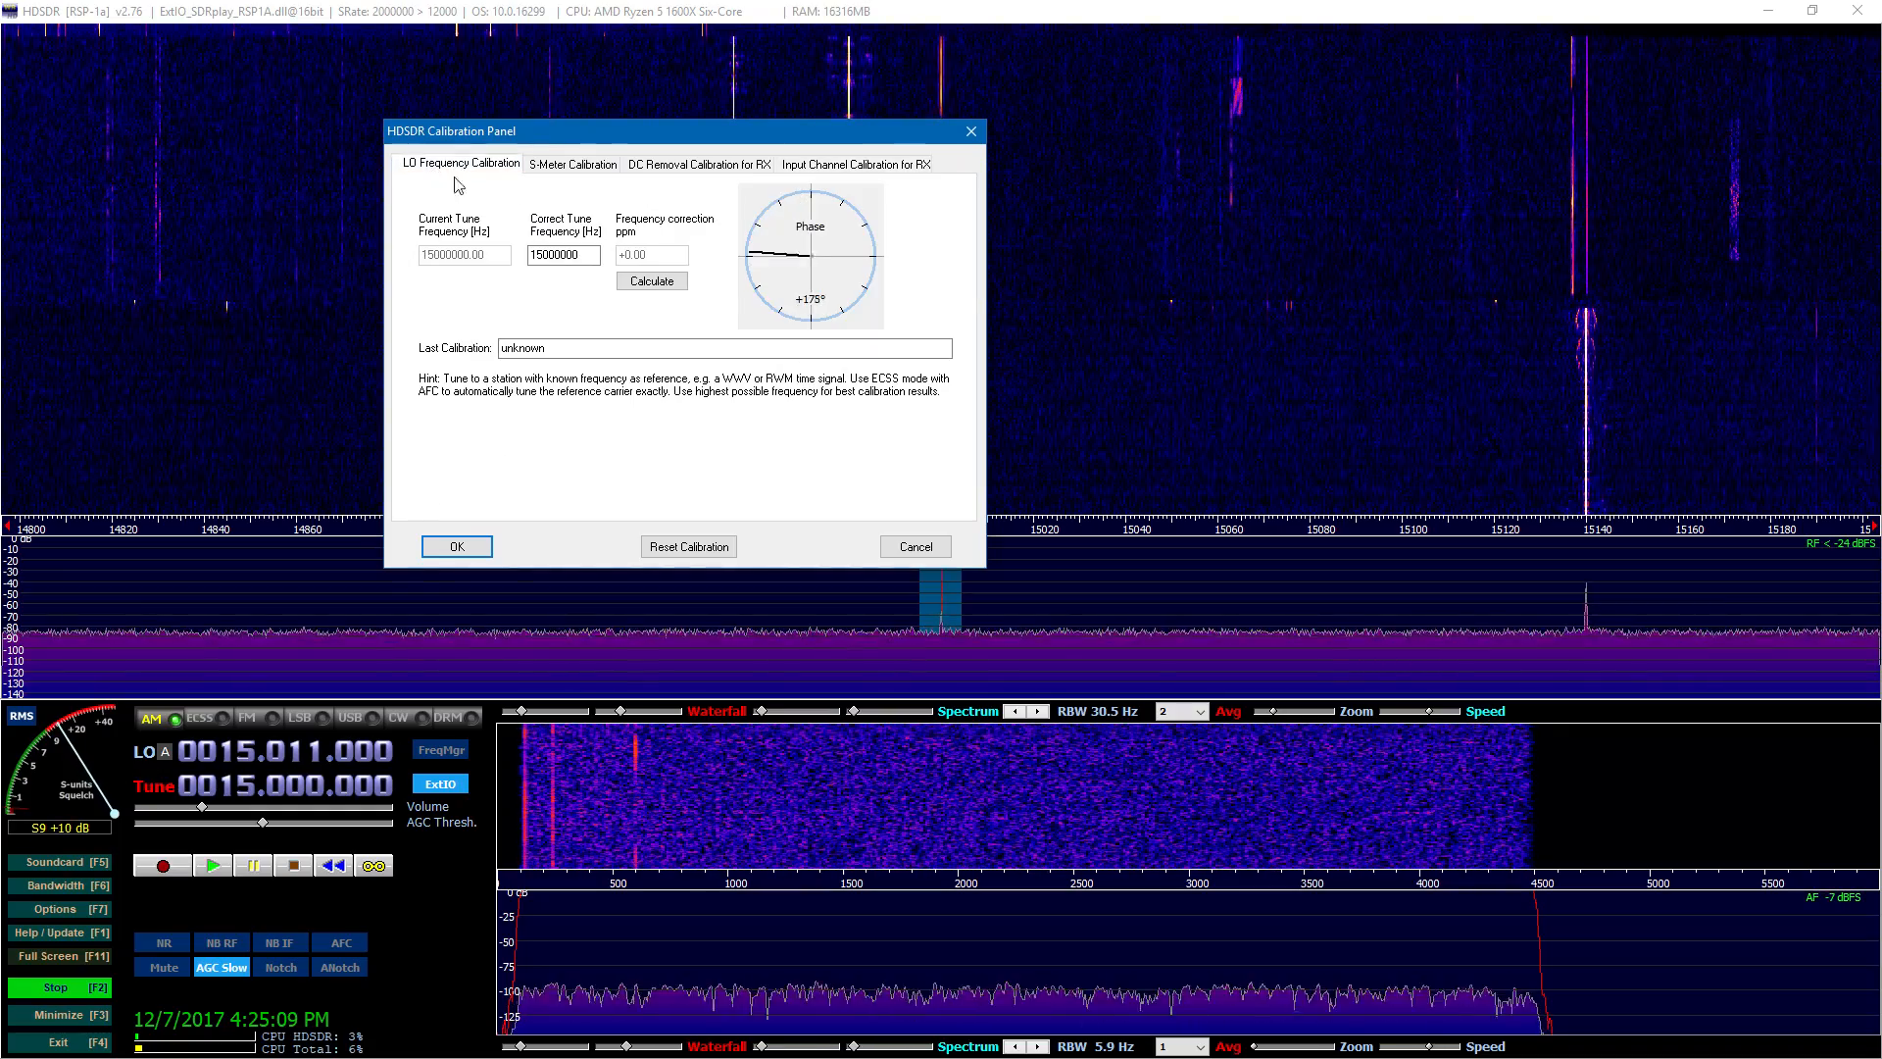
Step: Using ECSS mode with AFC on, calculate the LO frequency correction for a correct tune frequency of 15000000 Hz and accept it
click(198, 719)
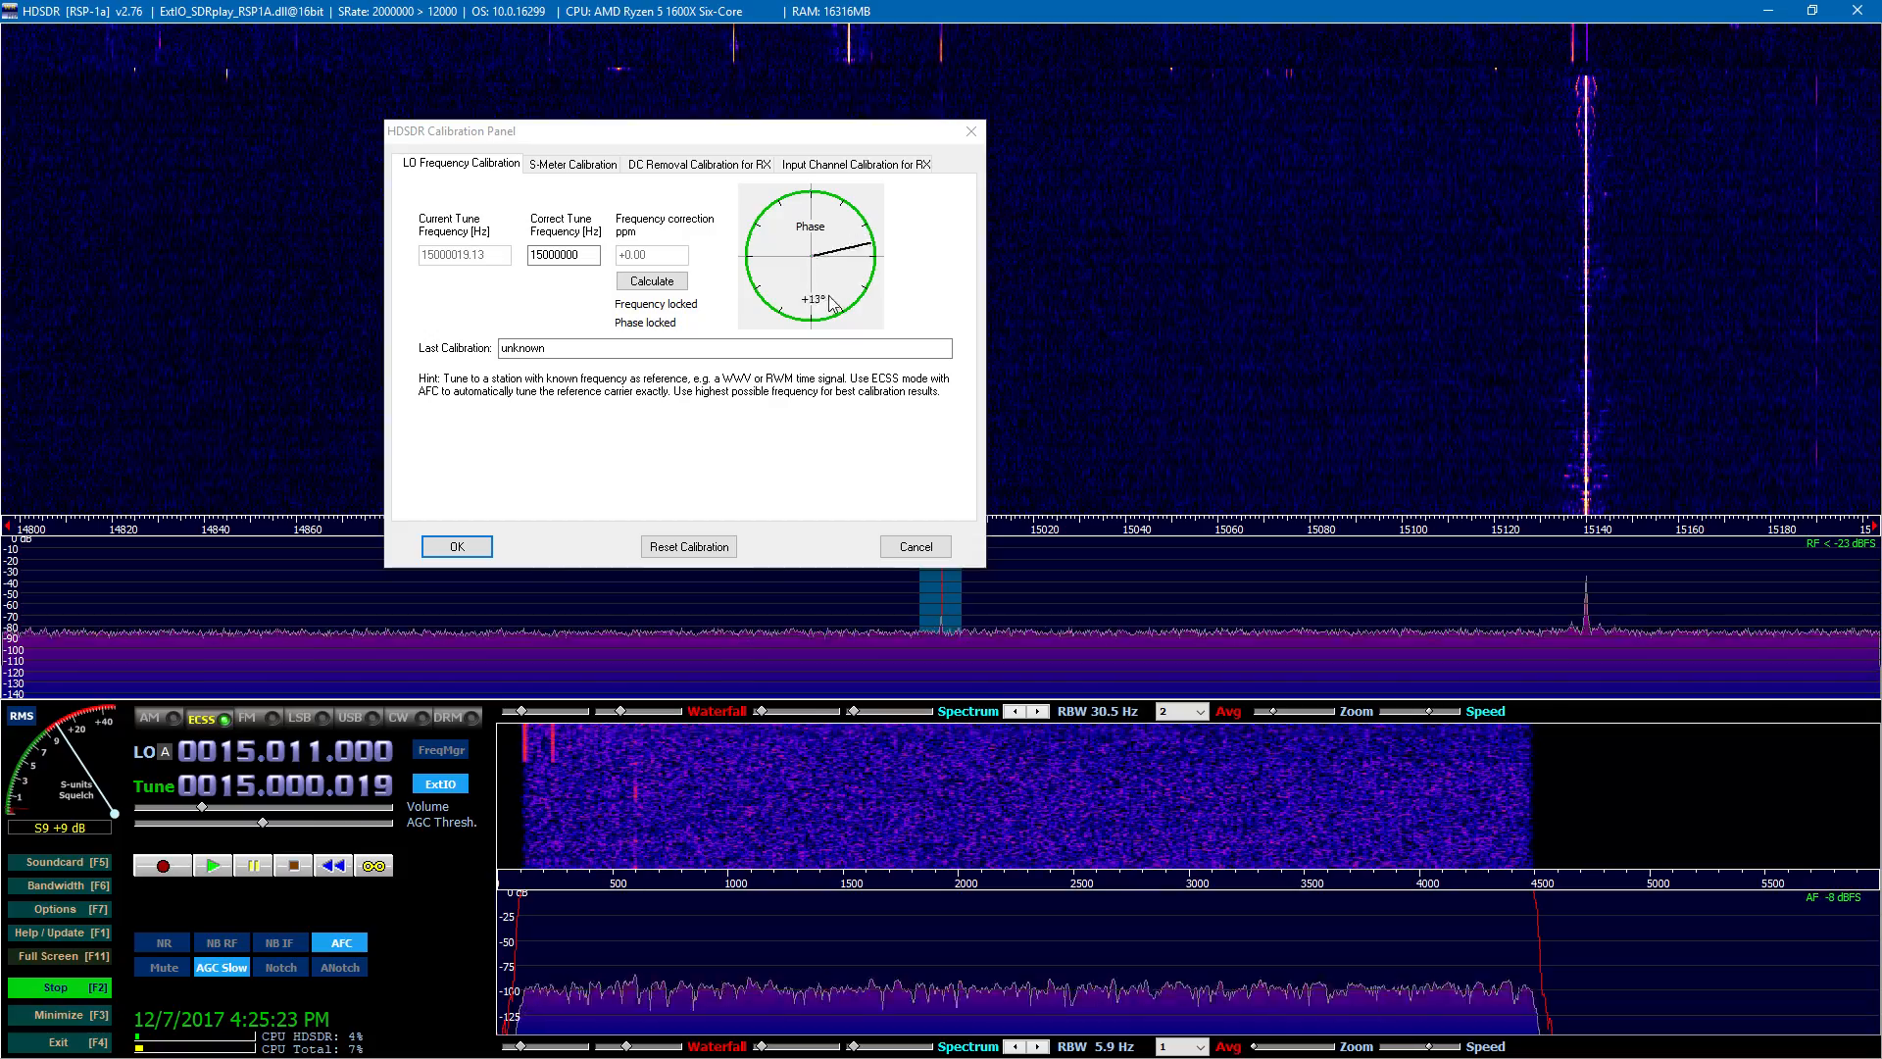
click(673, 285)
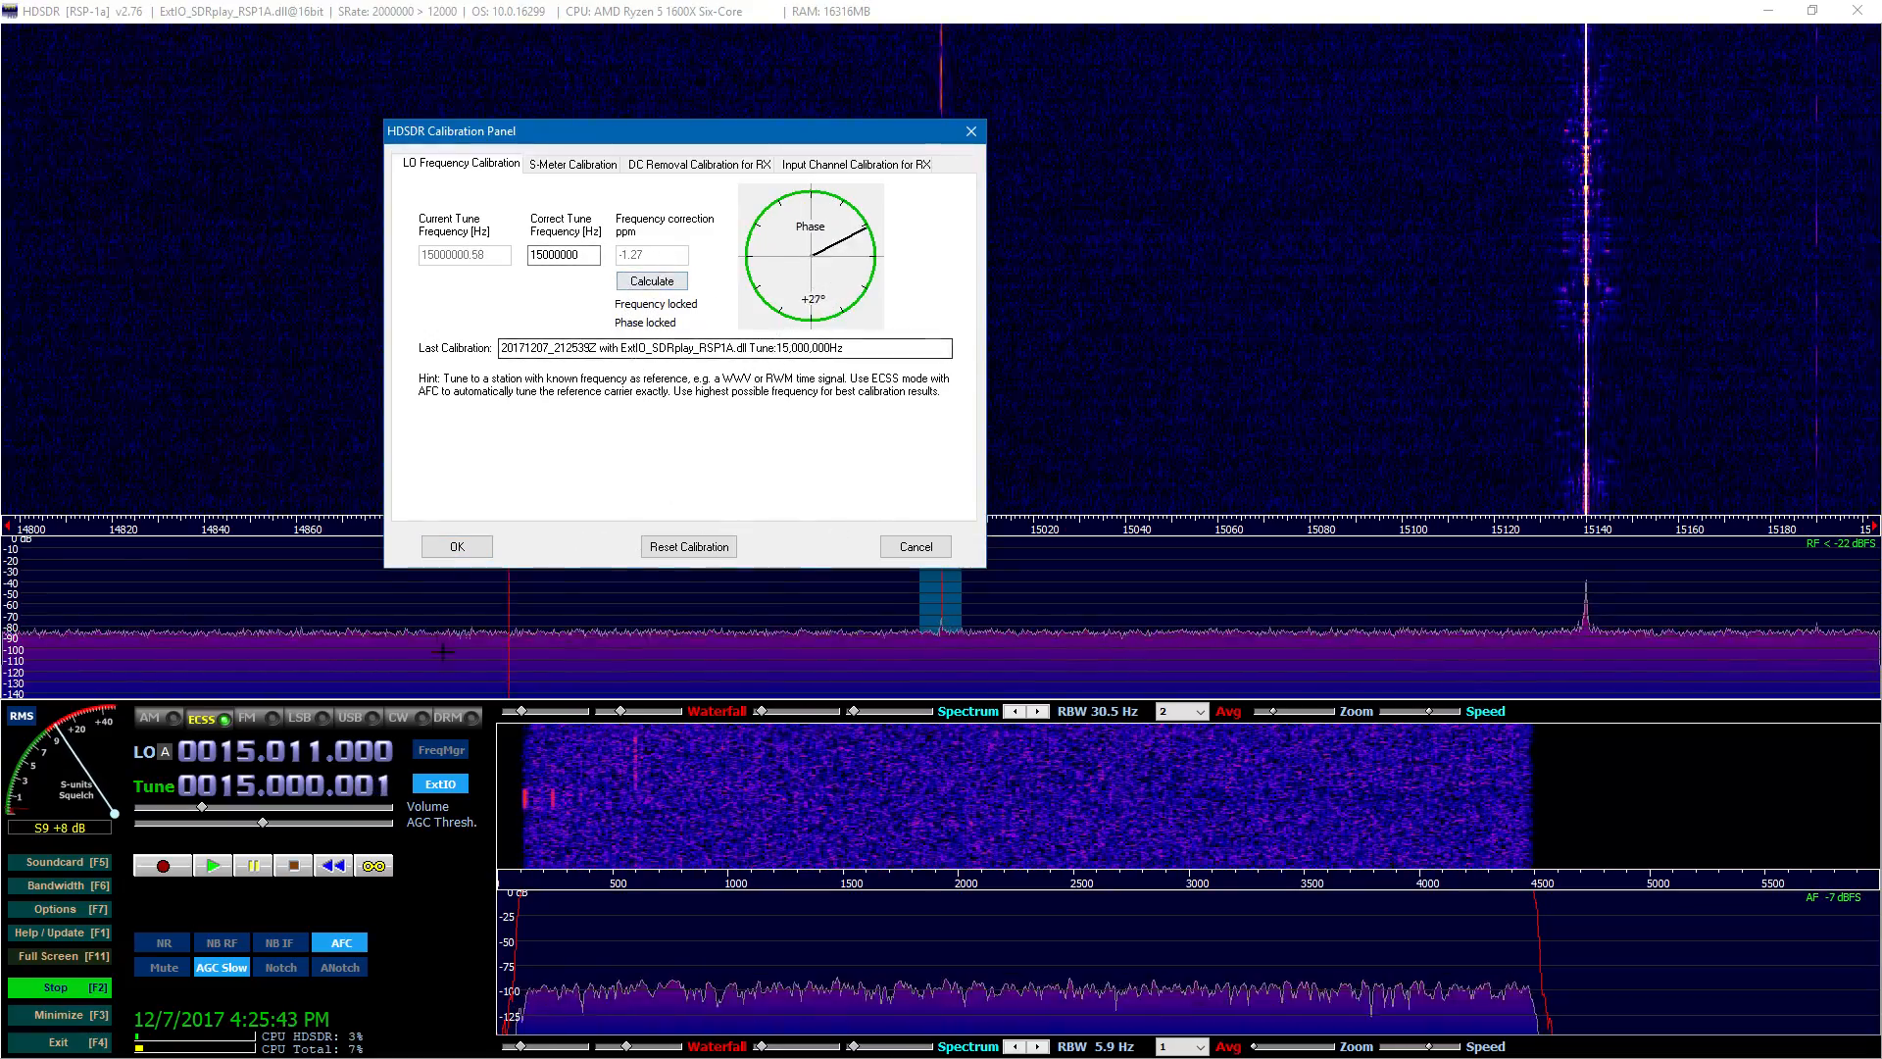
click(453, 545)
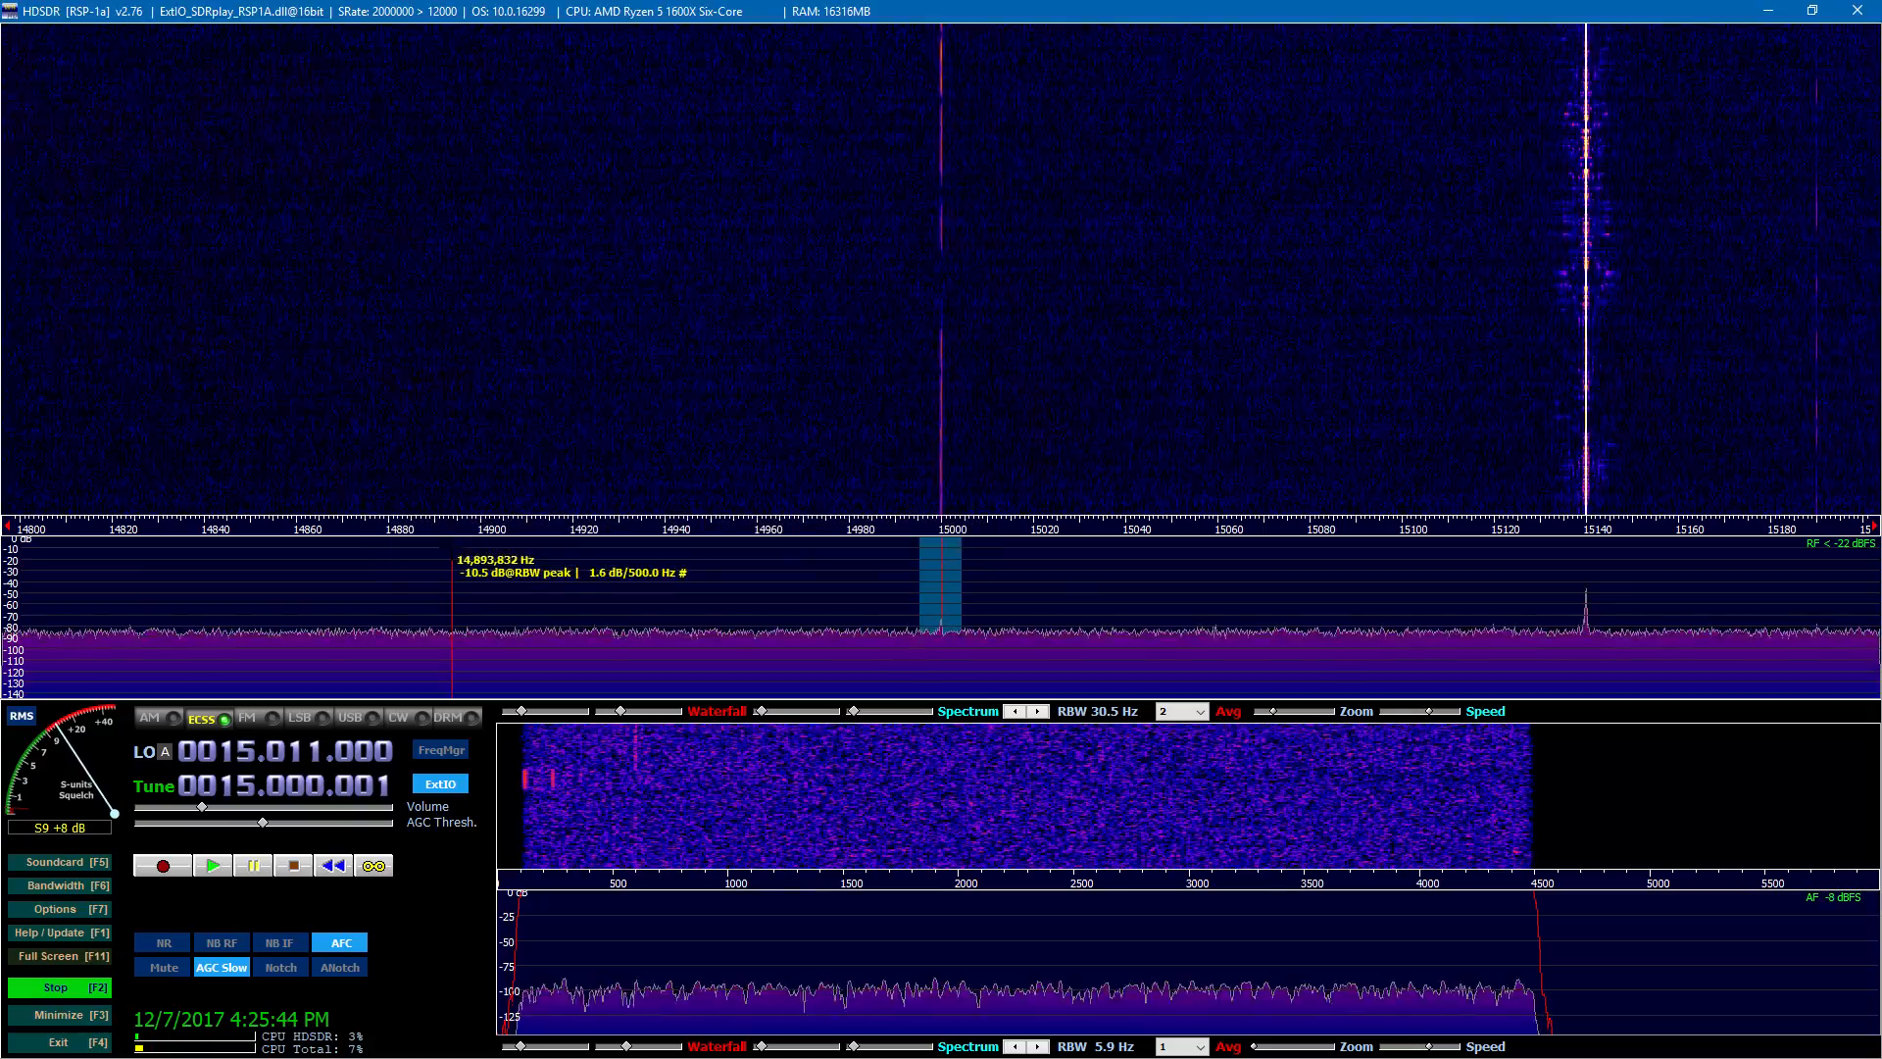
Step: Switch the demodulation mode back to AM and zoom the RF display fully out
click(152, 721)
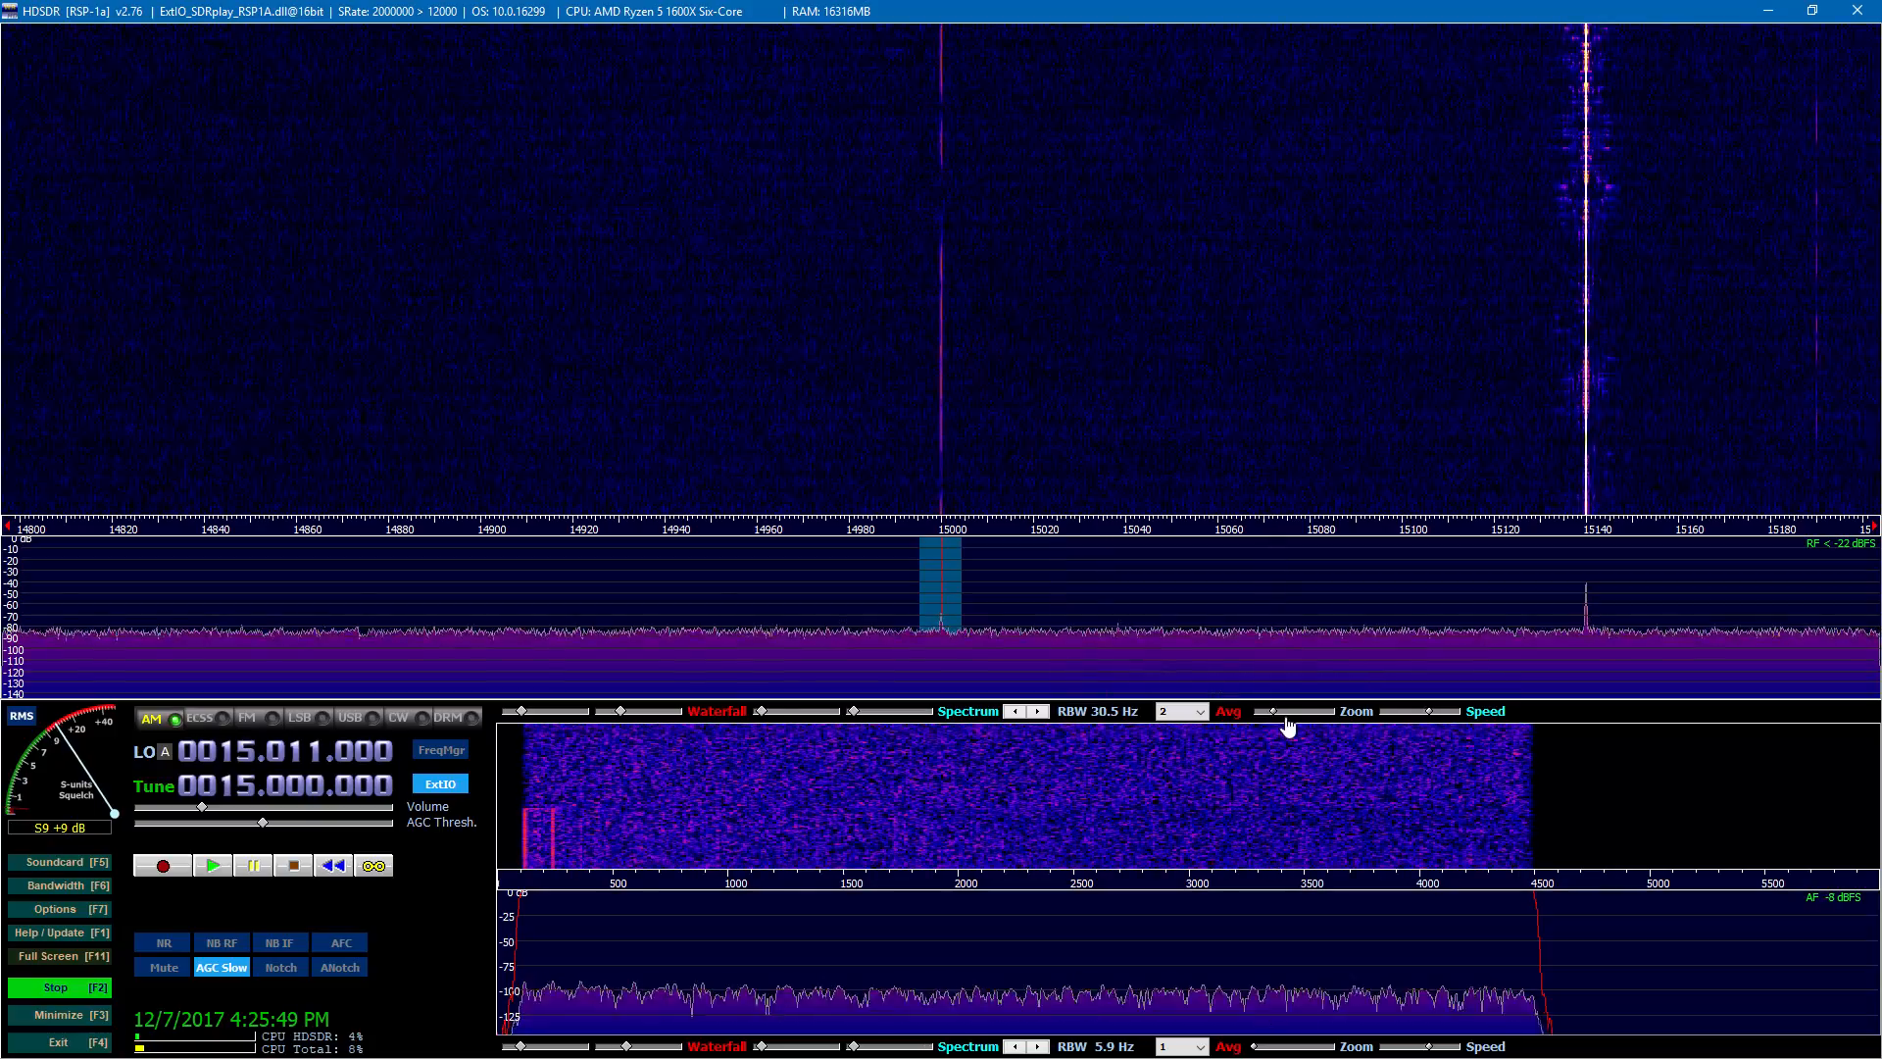
drag(1303, 715, 1253, 719)
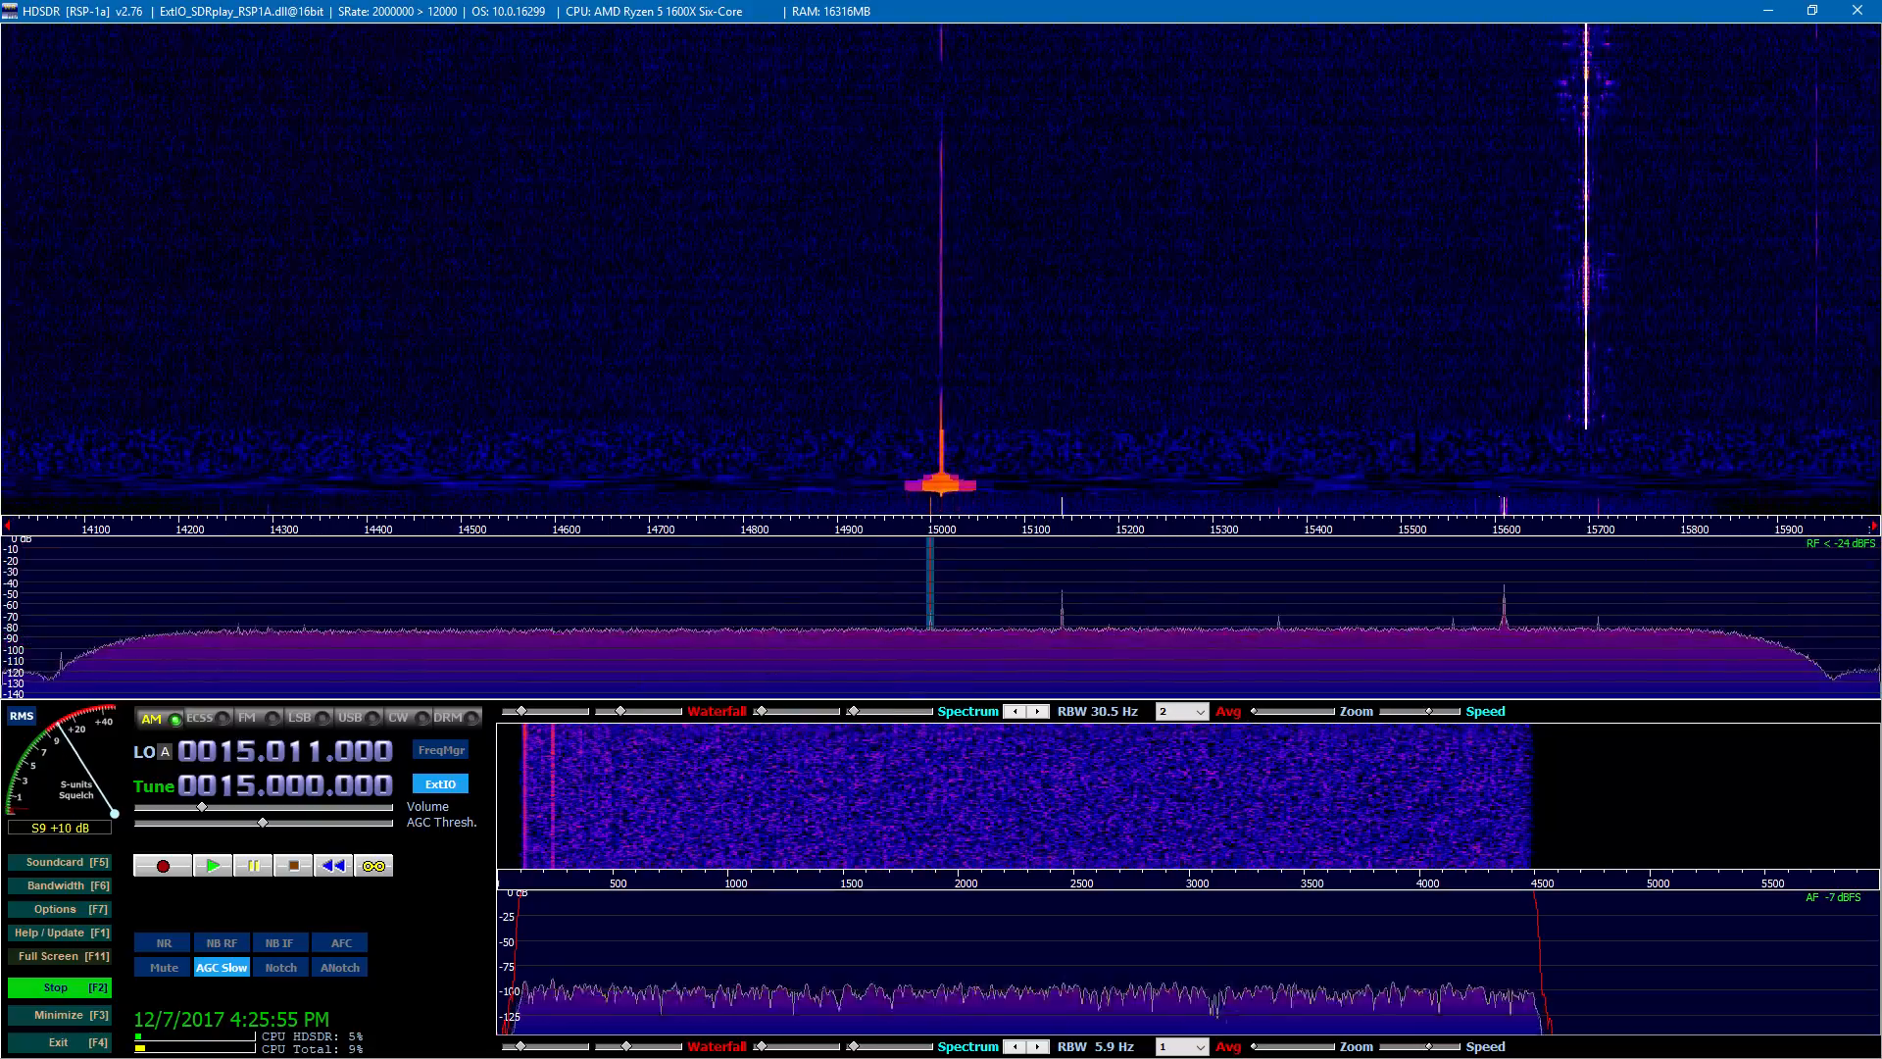
Step: Switch the displayed clock to UTC time
click(93, 909)
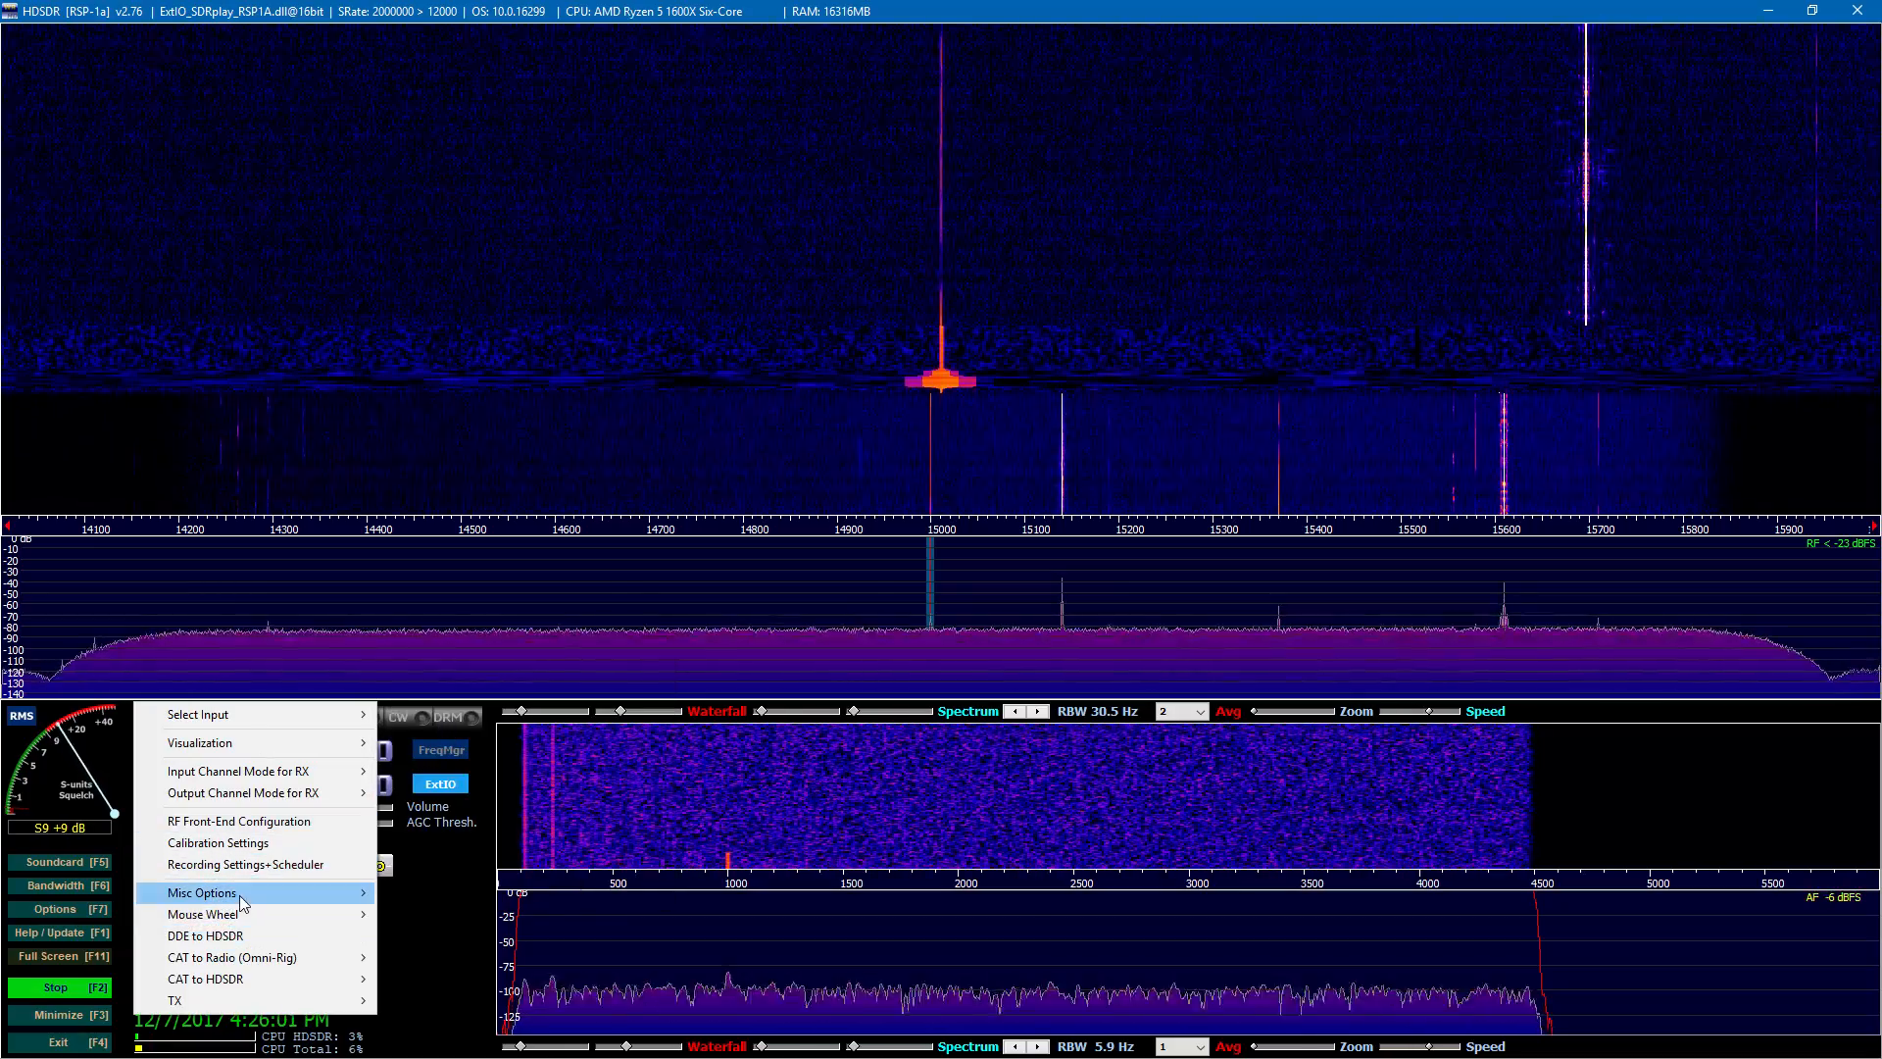
mouse_move(252, 892)
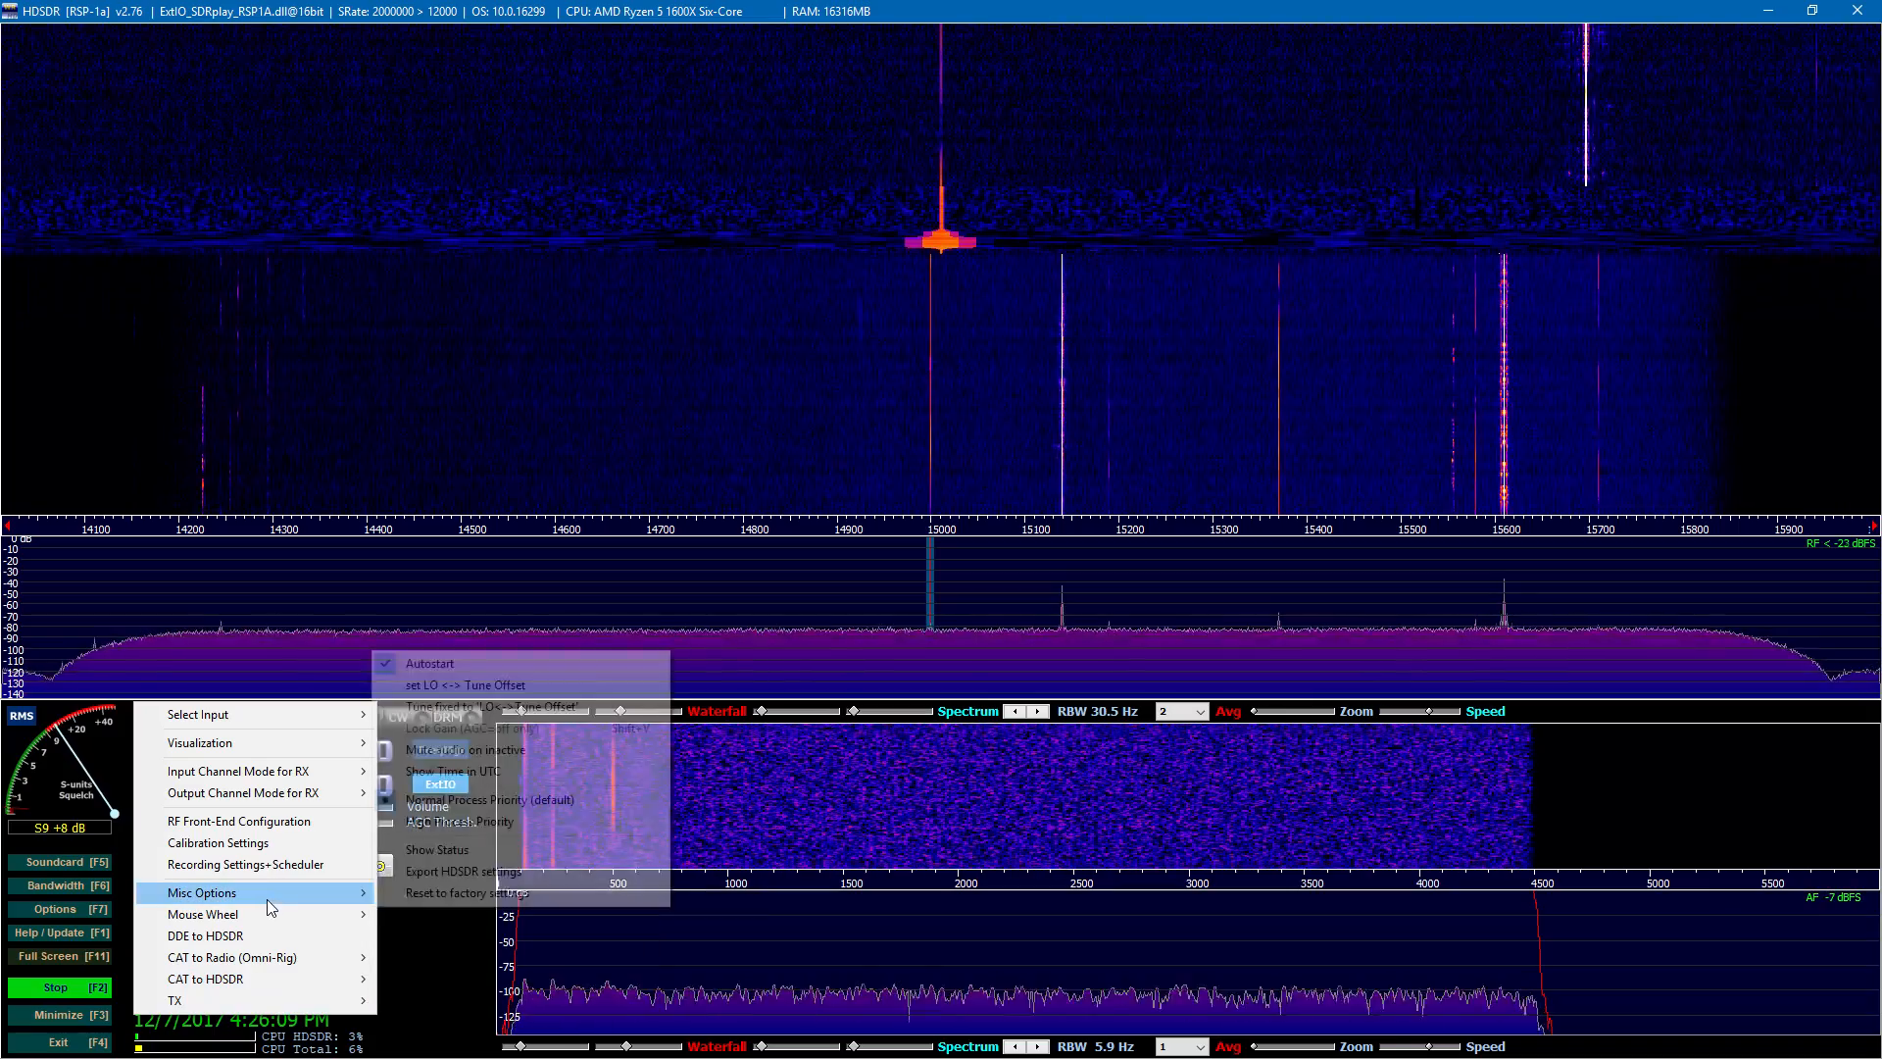
click(428, 772)
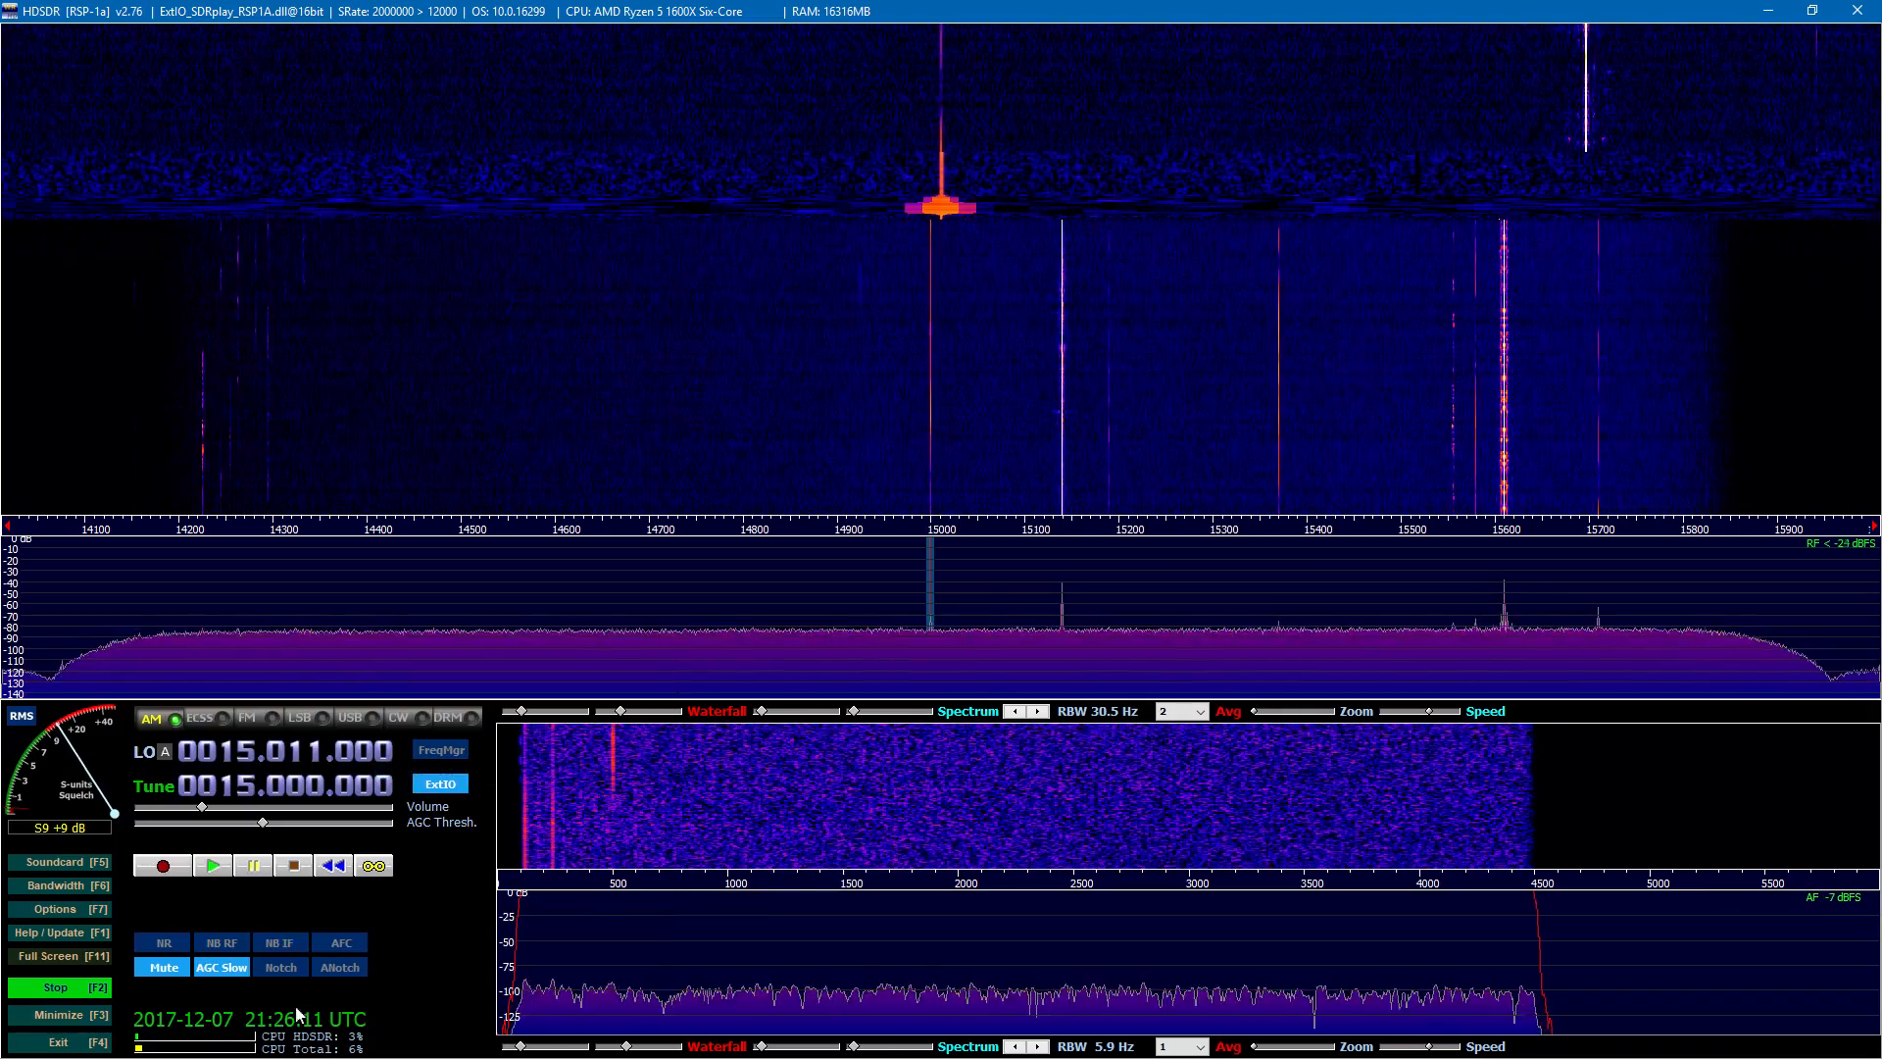
Step: Check the mouse wheel settings and, with the wheel in LO mode, lower the LO frequency to 15.005.000
click(94, 909)
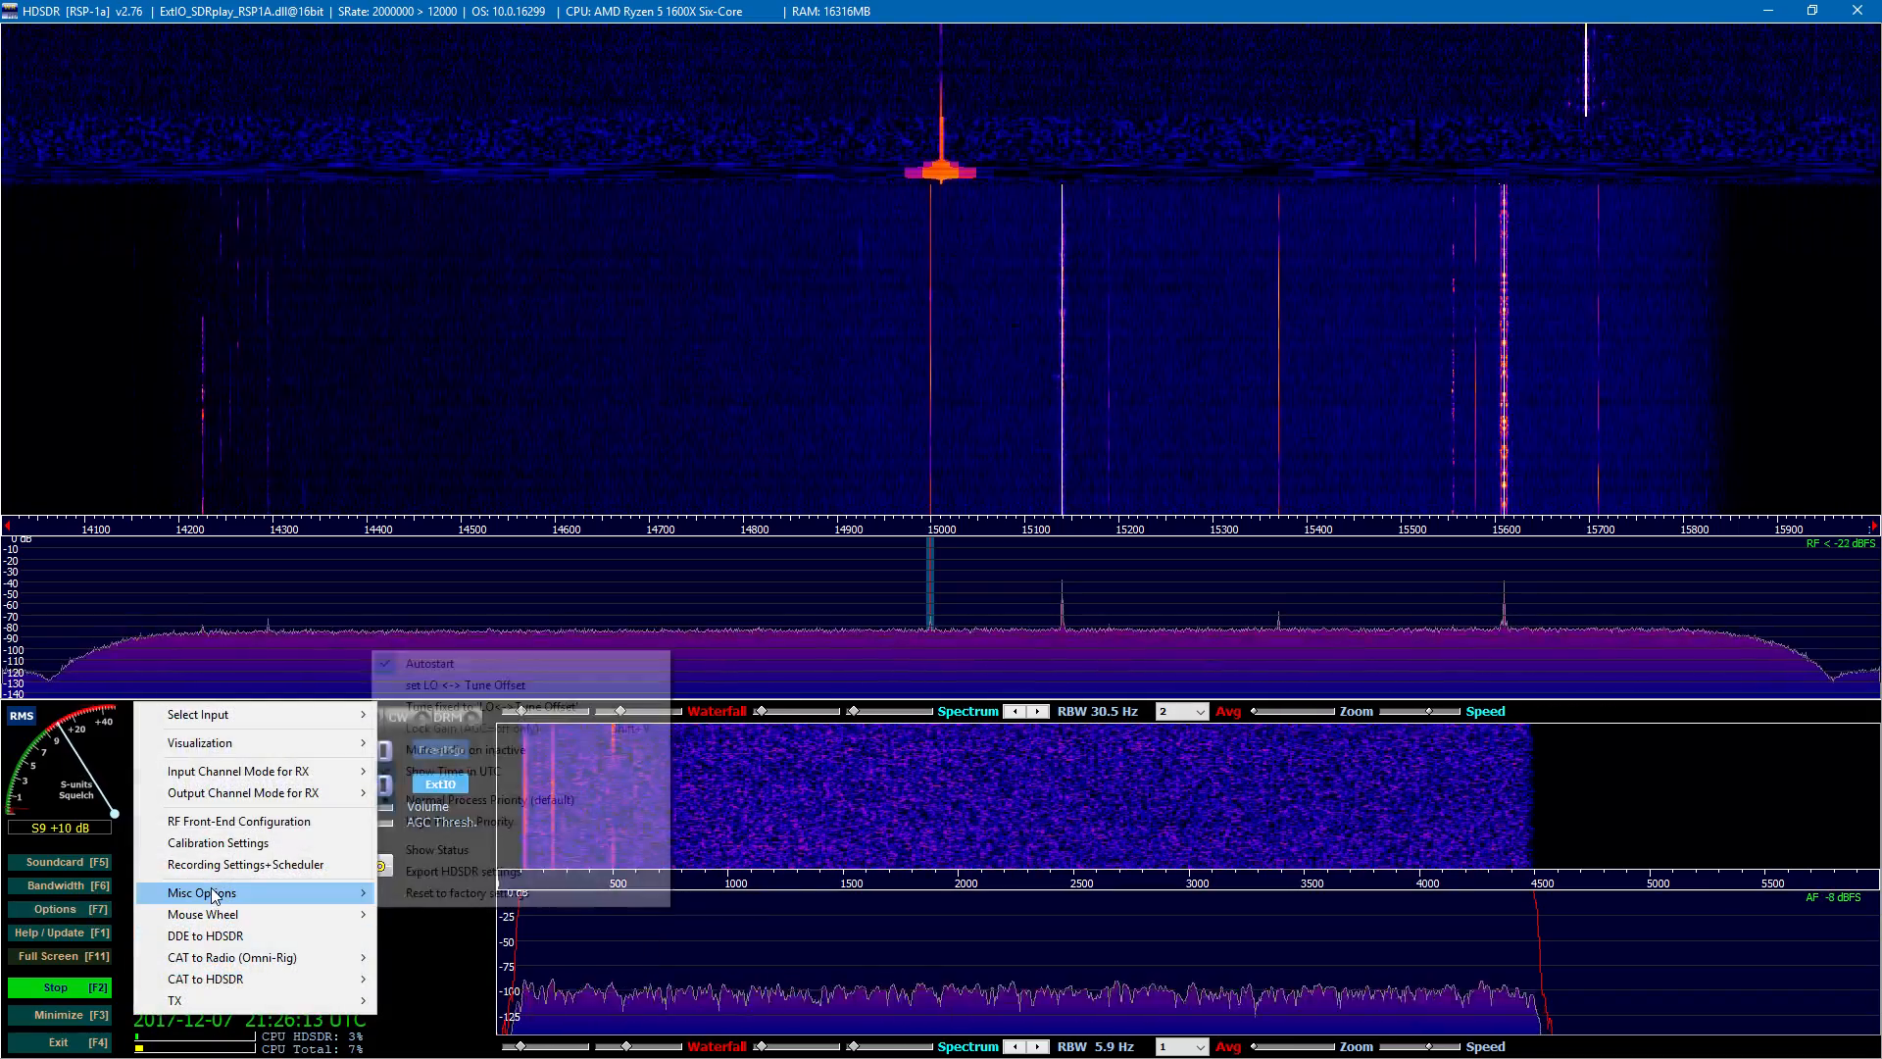
mouse_move(262, 917)
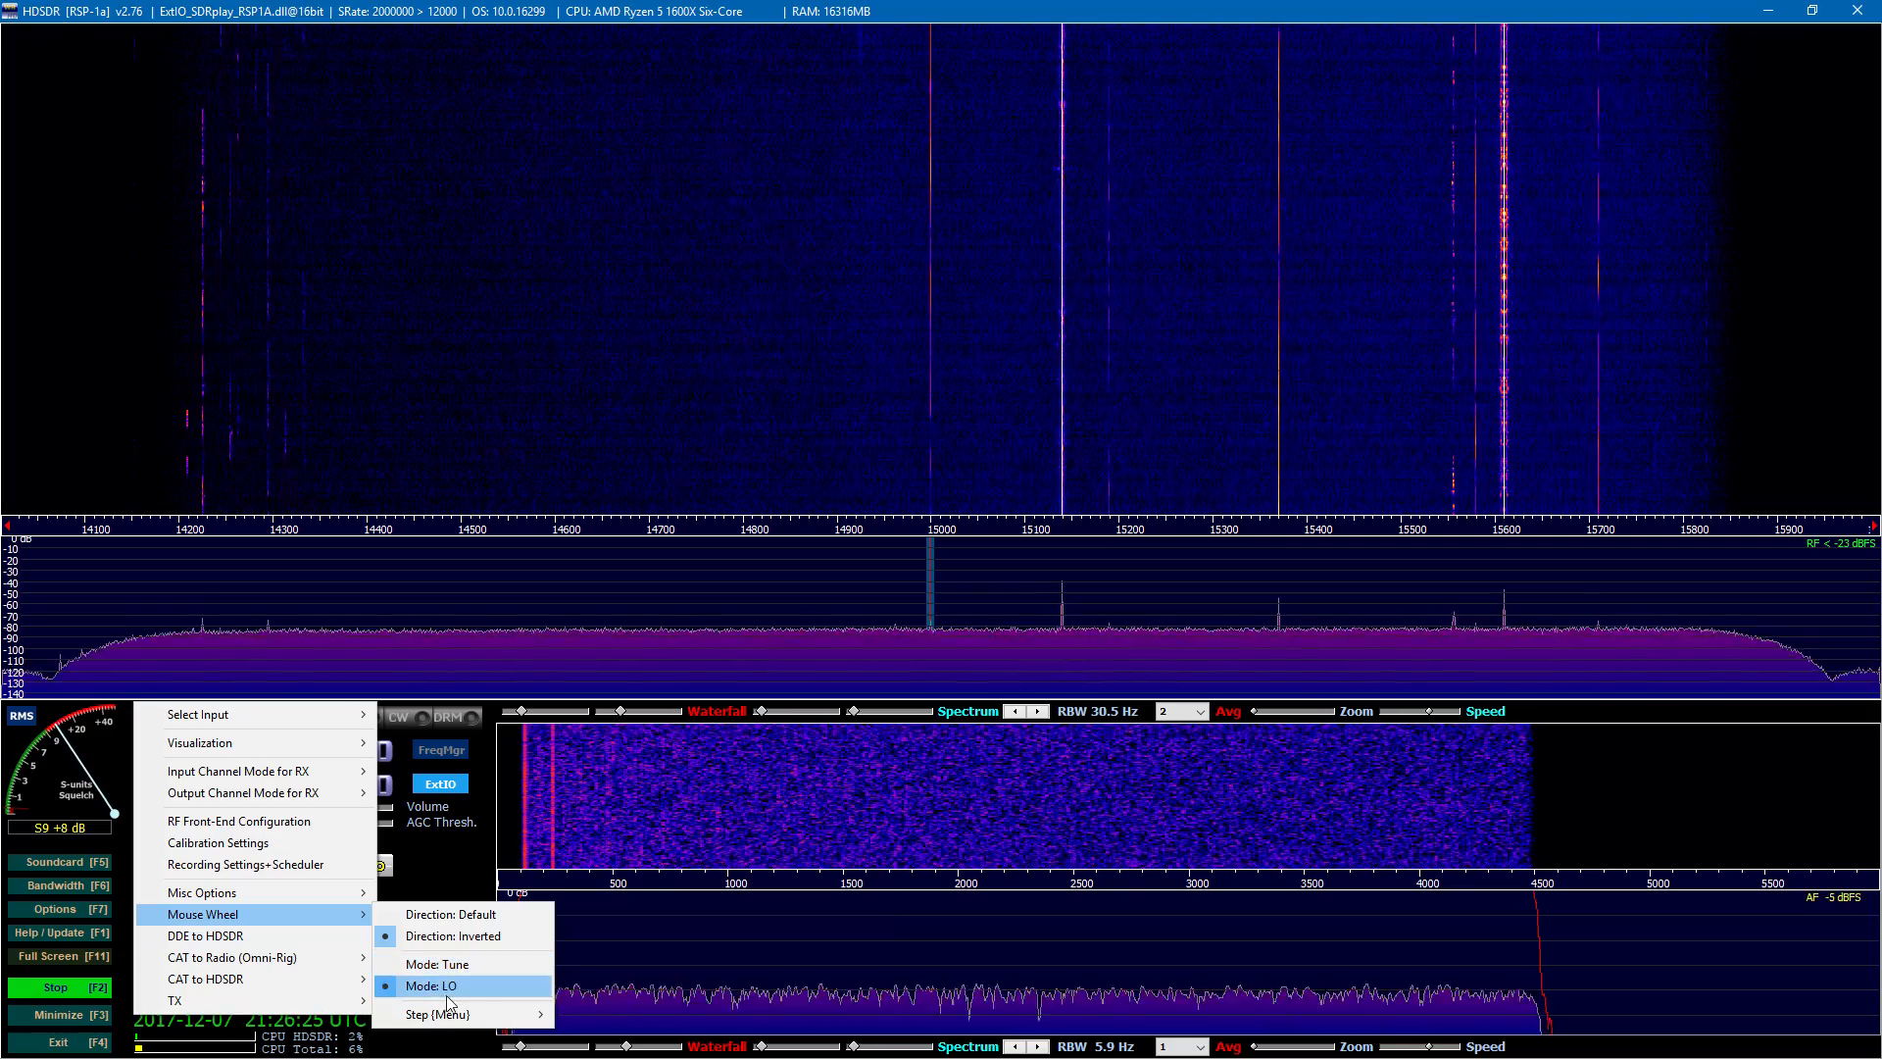
click(735, 122)
scroll(956, 615, down, 9)
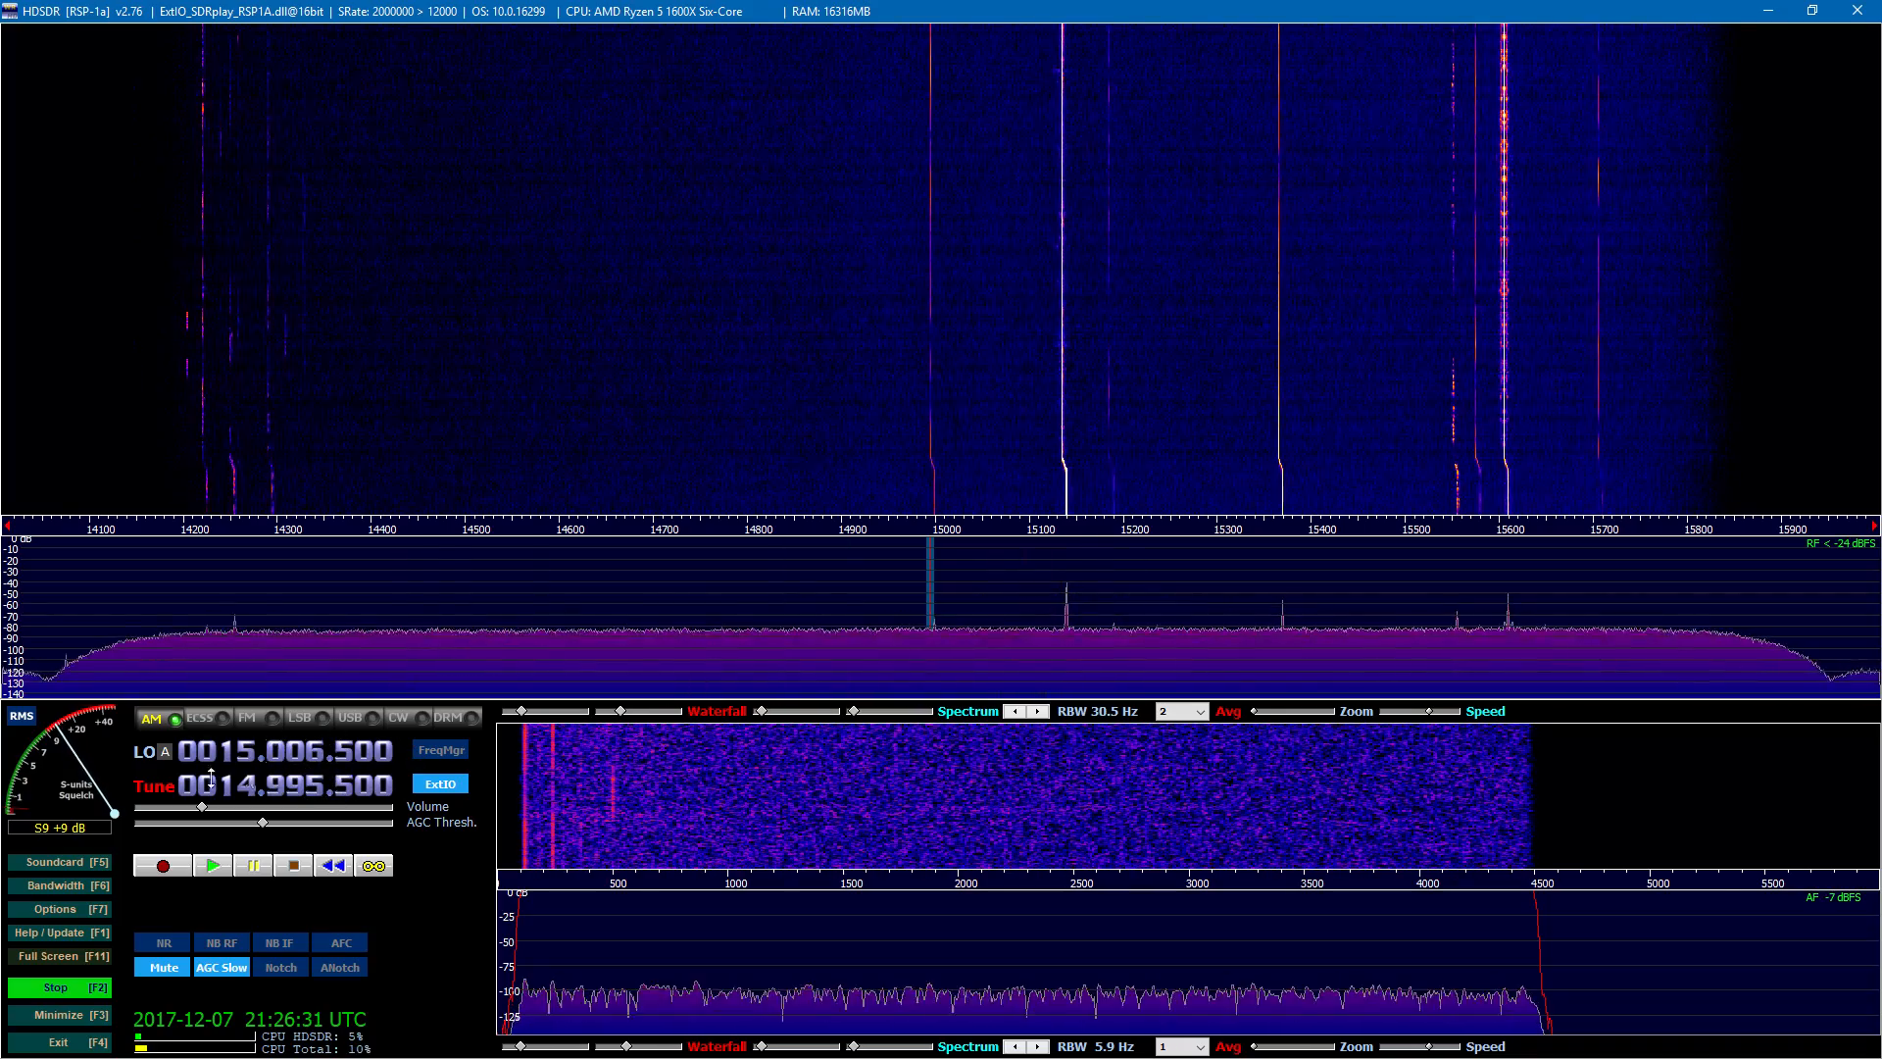
scroll(1173, 603, down, 12)
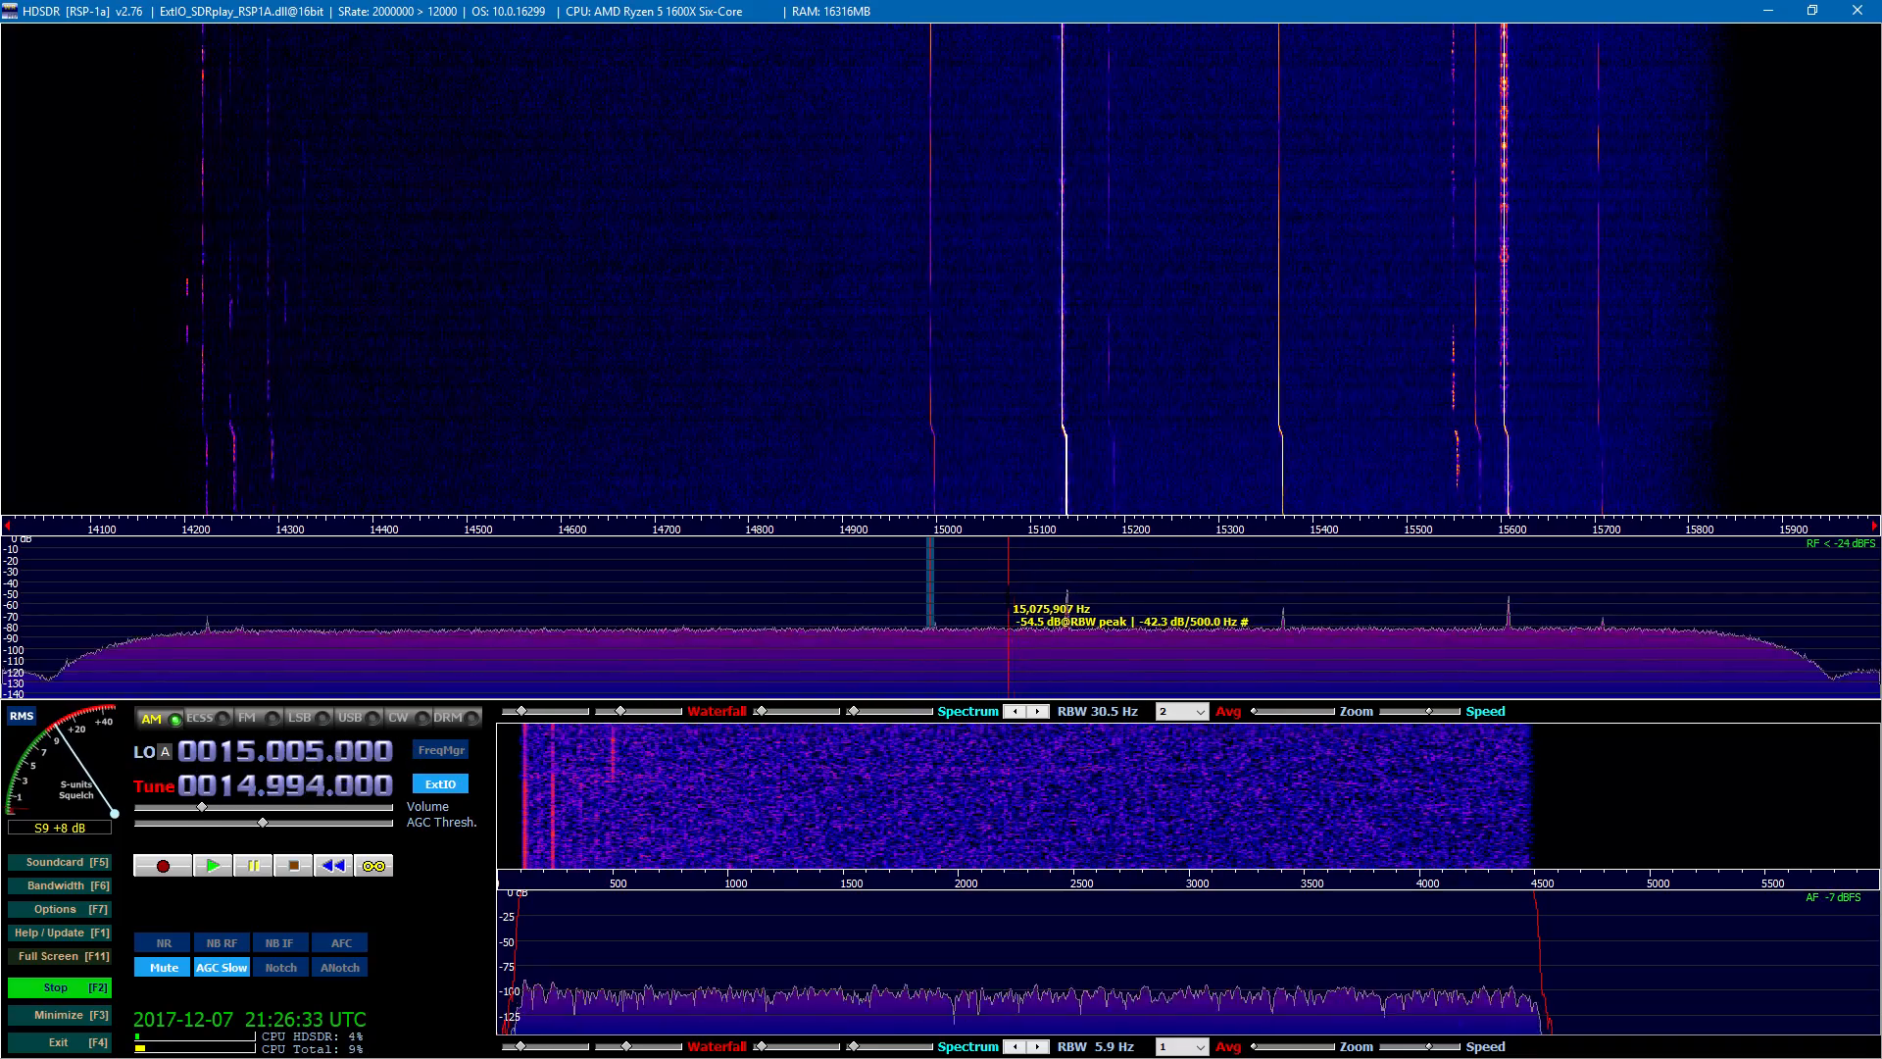
Step: Pick new tuning points on the RF spectrum and shift the LO with the wheel to 14.995.500, leaving Tune at 14.557.000
click(1199, 603)
click(529, 596)
scroll(921, 597, down, 7)
scroll(896, 608, up, 1)
scroll(894, 608, up, 4)
scroll(878, 610, down, 8)
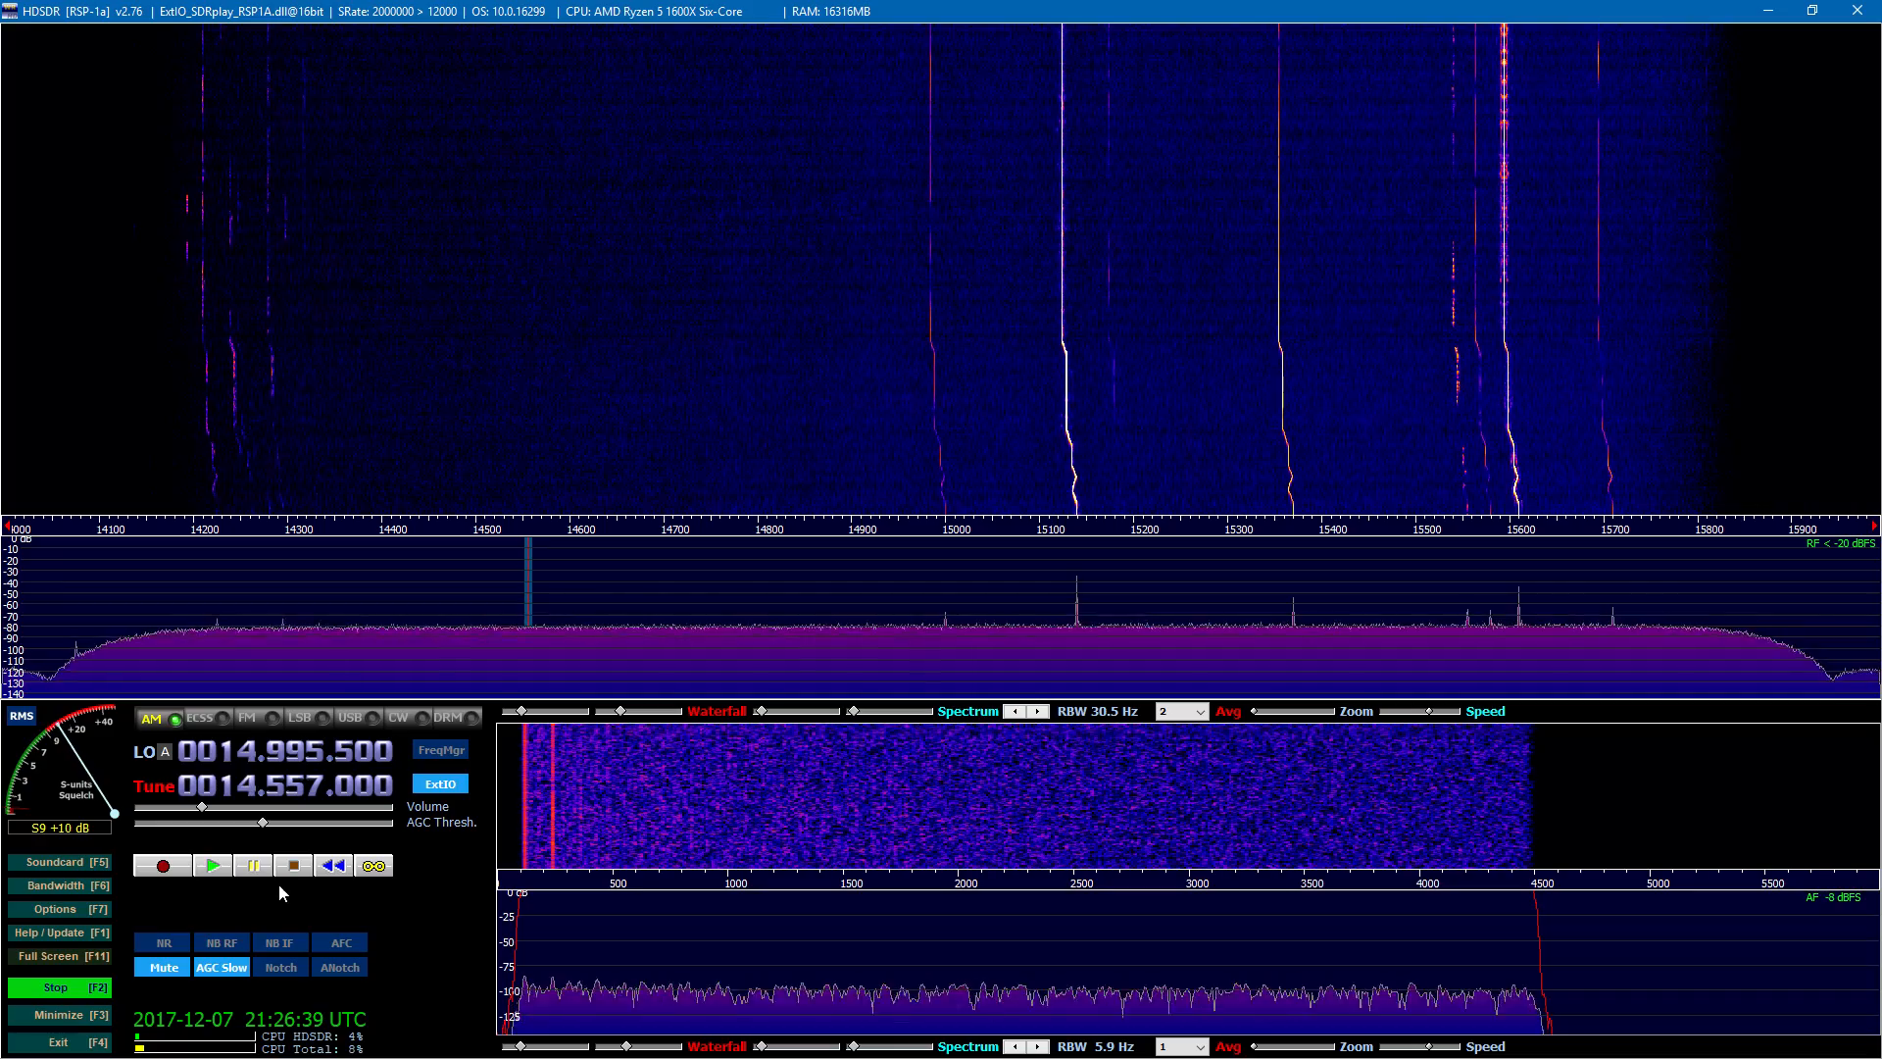
Step: Change the mouse wheel mode from LO to Tune and tune to the strong signal at 15.609.000
click(56, 912)
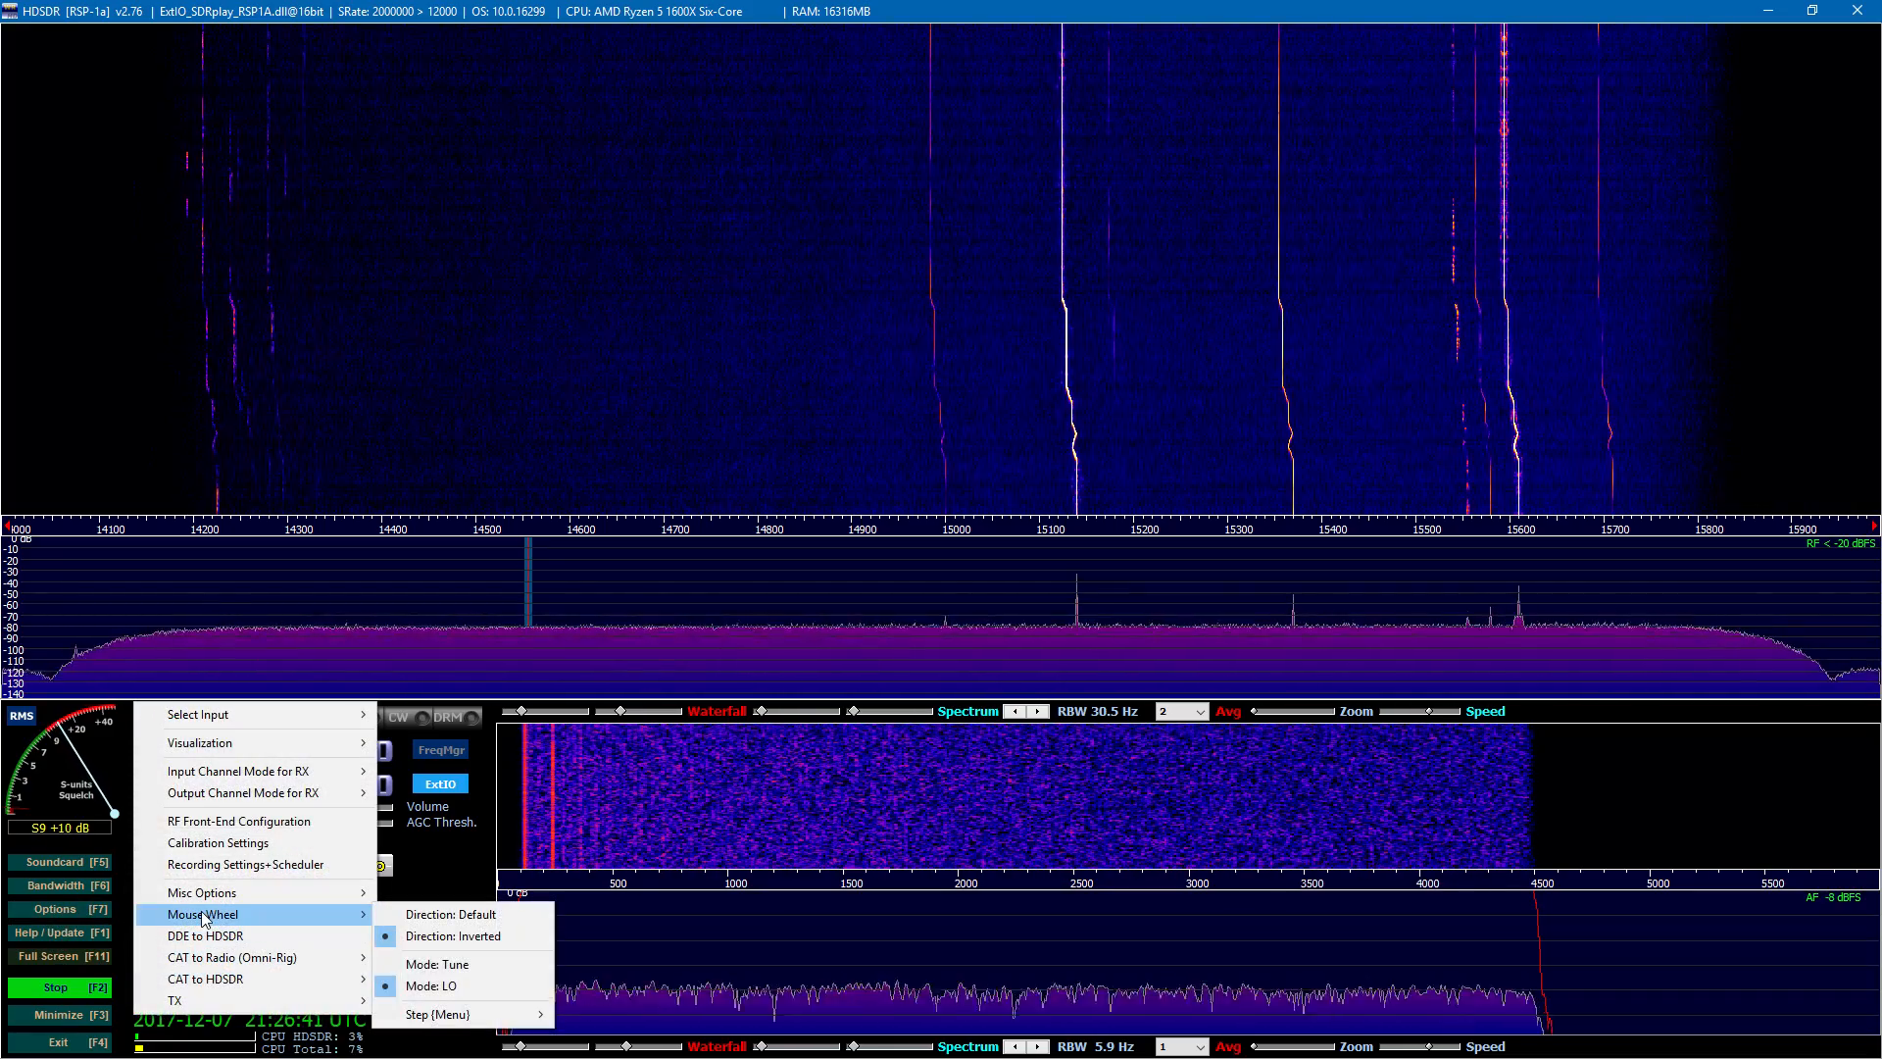
click(437, 965)
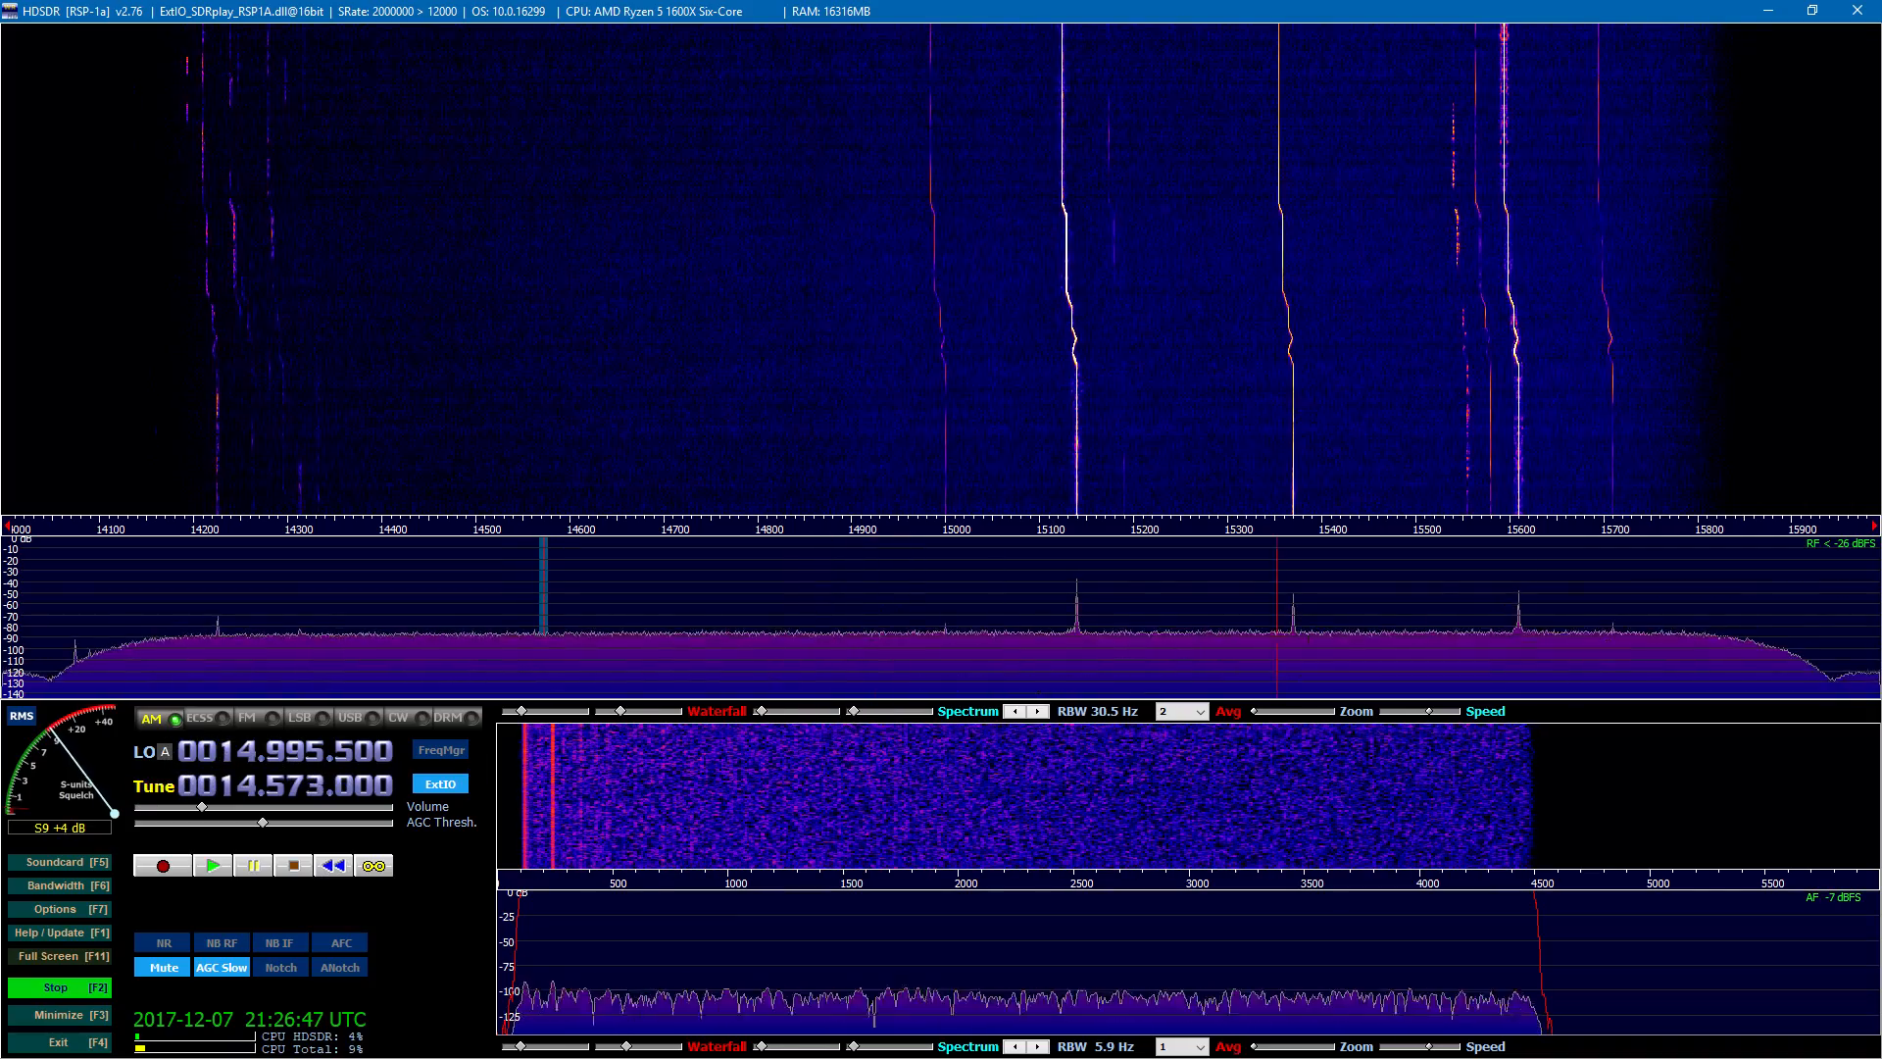
click(1110, 622)
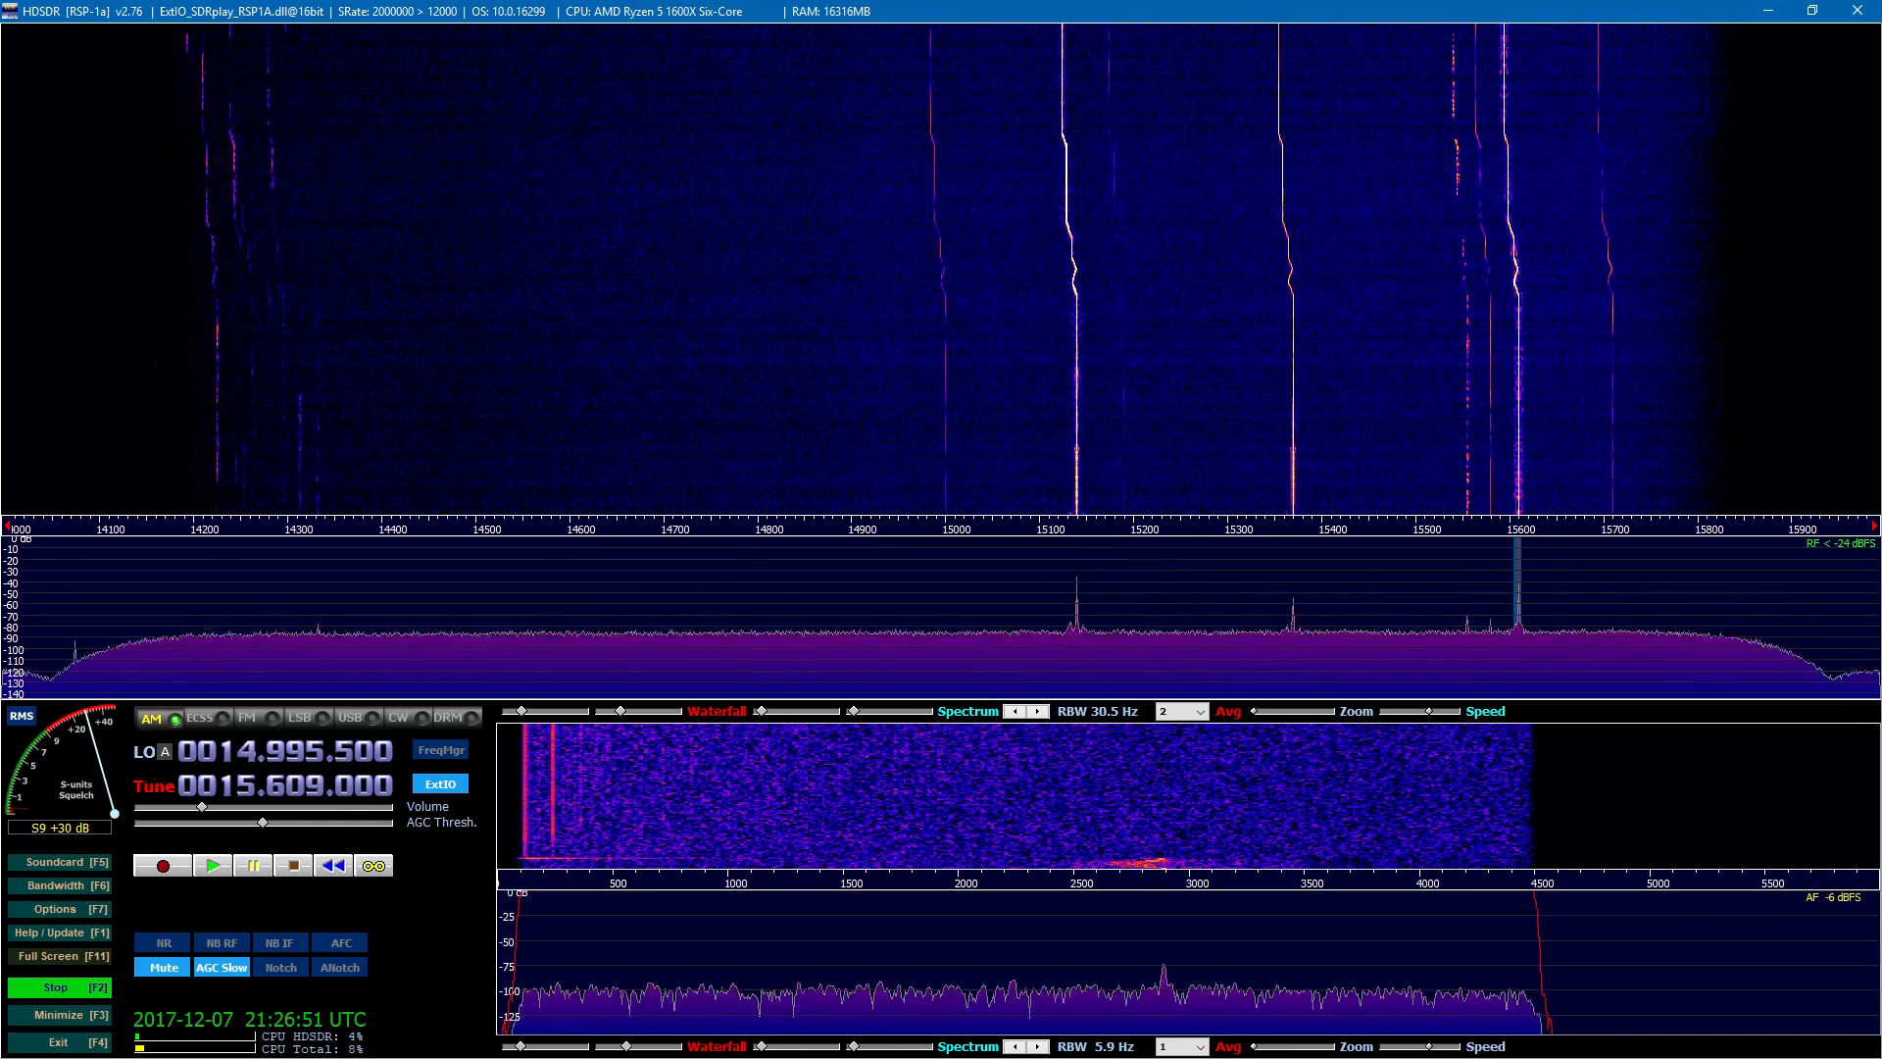
Step: Look over the CAT to Radio (Omni-Rig) and CAT to HDSDR options, and close the options without changing anything
click(71, 909)
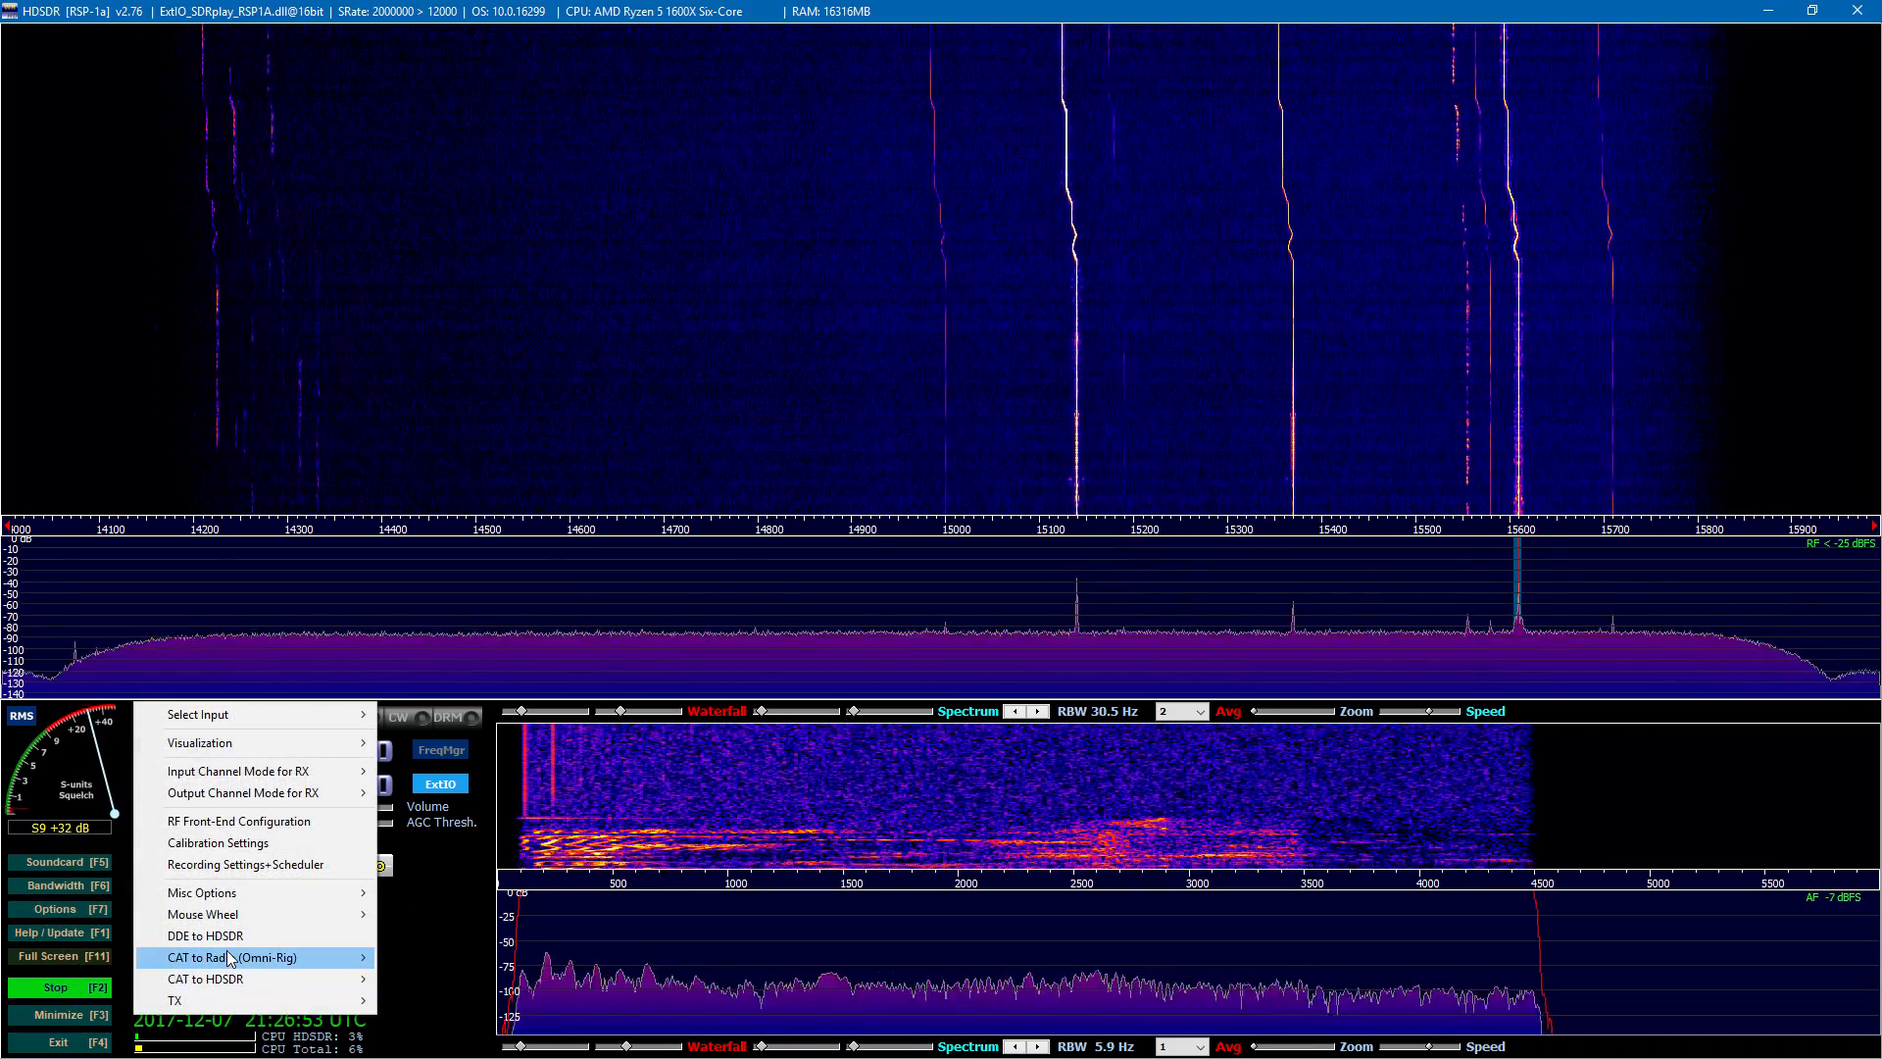
mouse_move(230, 958)
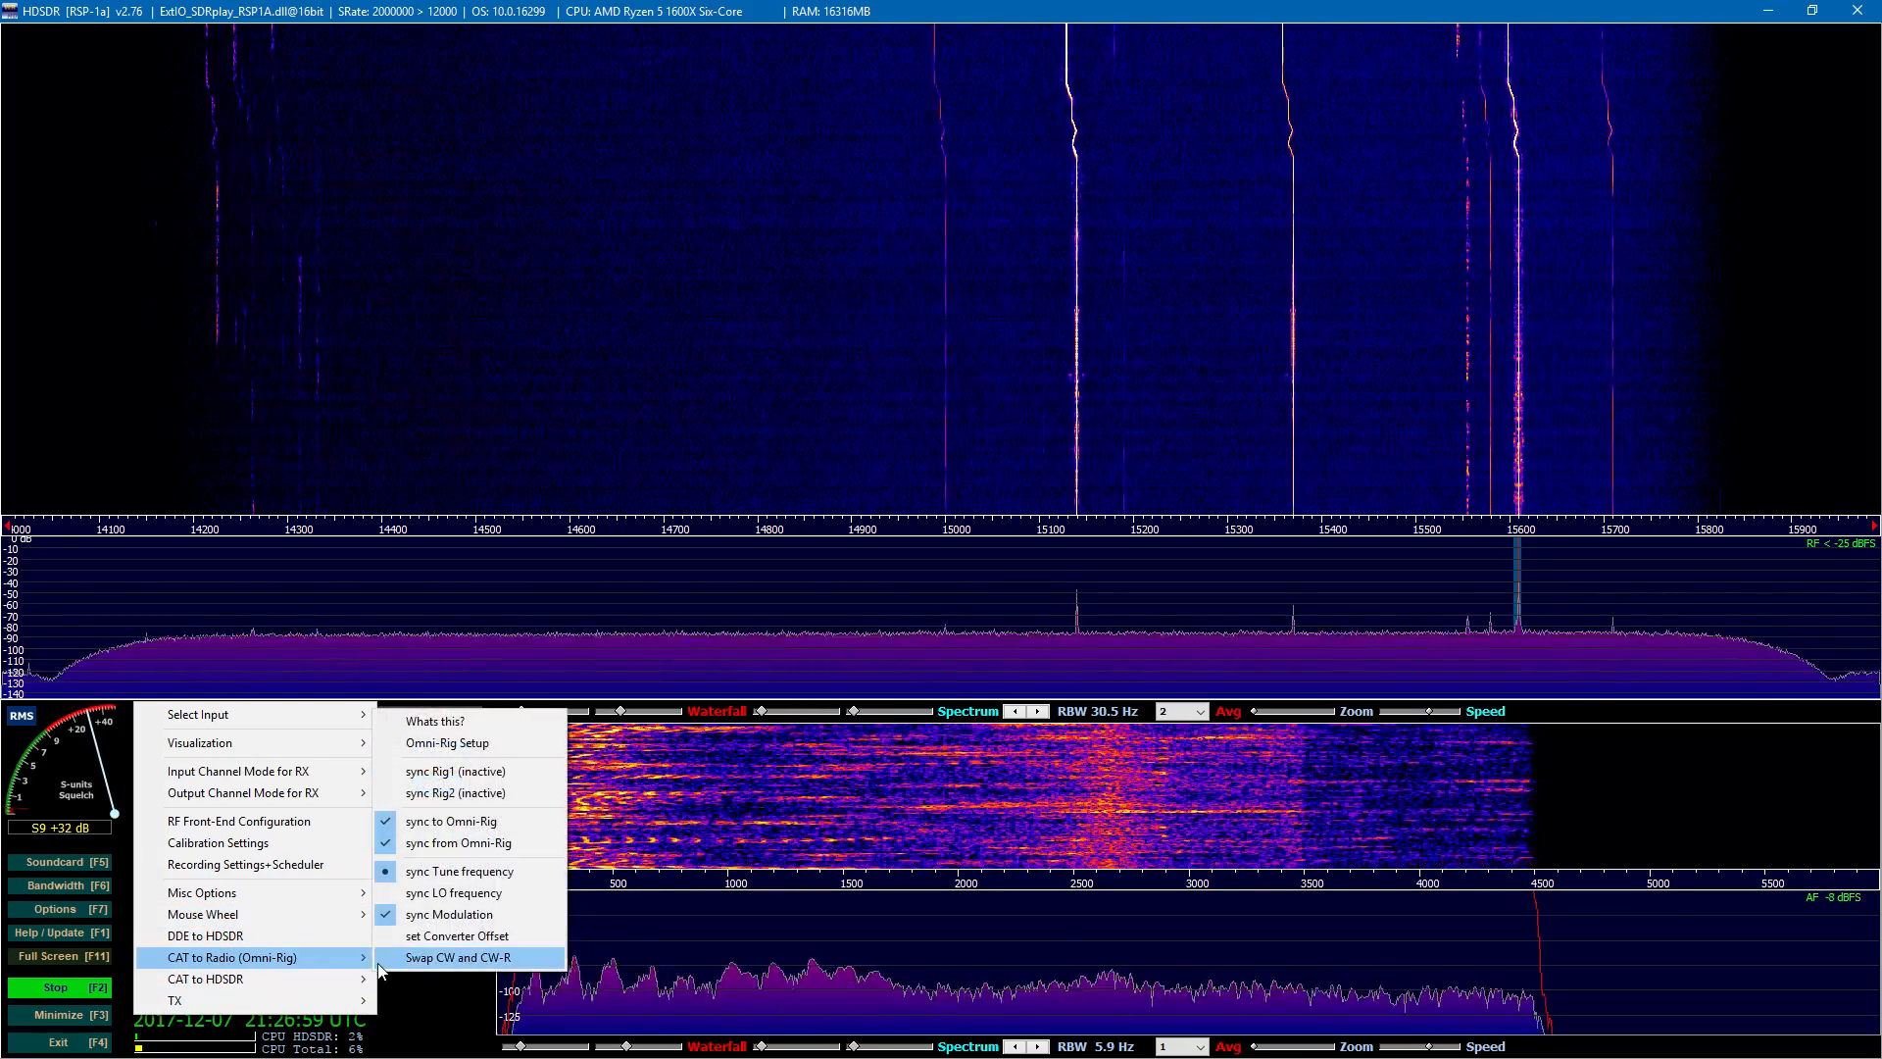
mouse_move(296, 996)
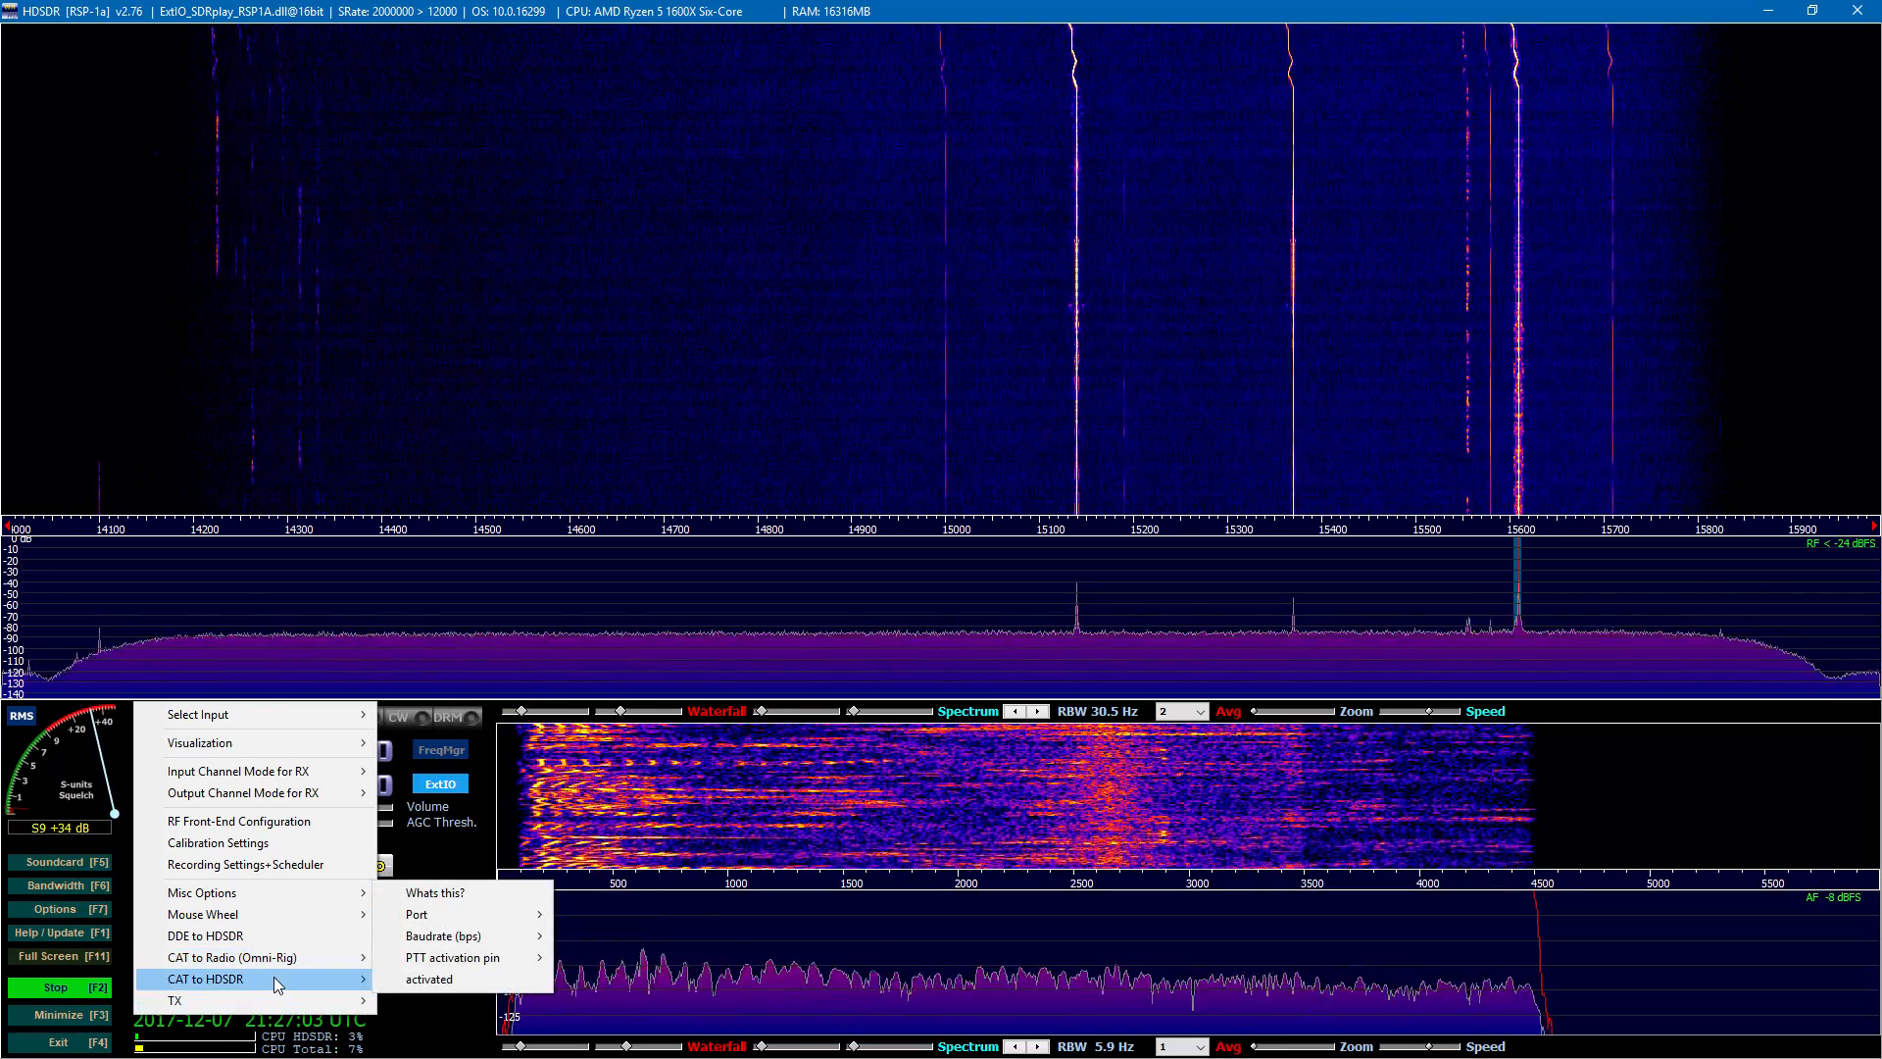
click(268, 975)
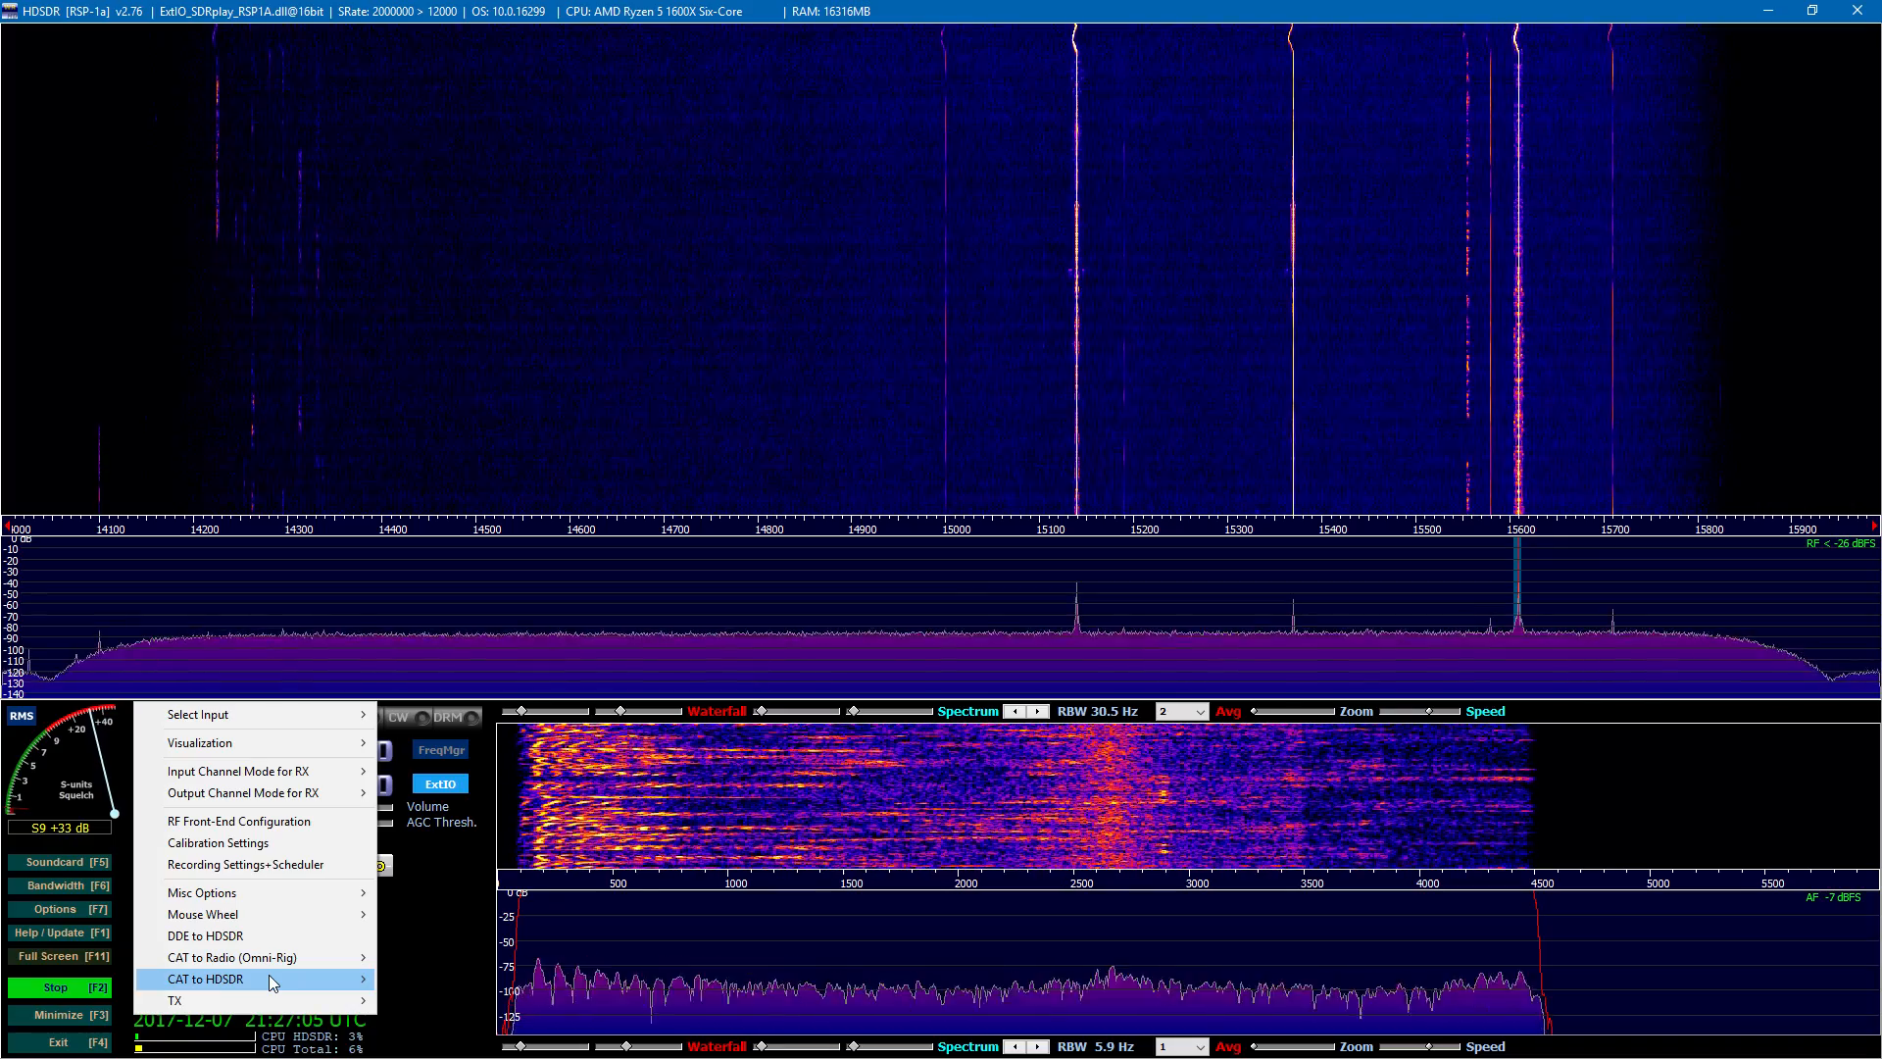
click(268, 975)
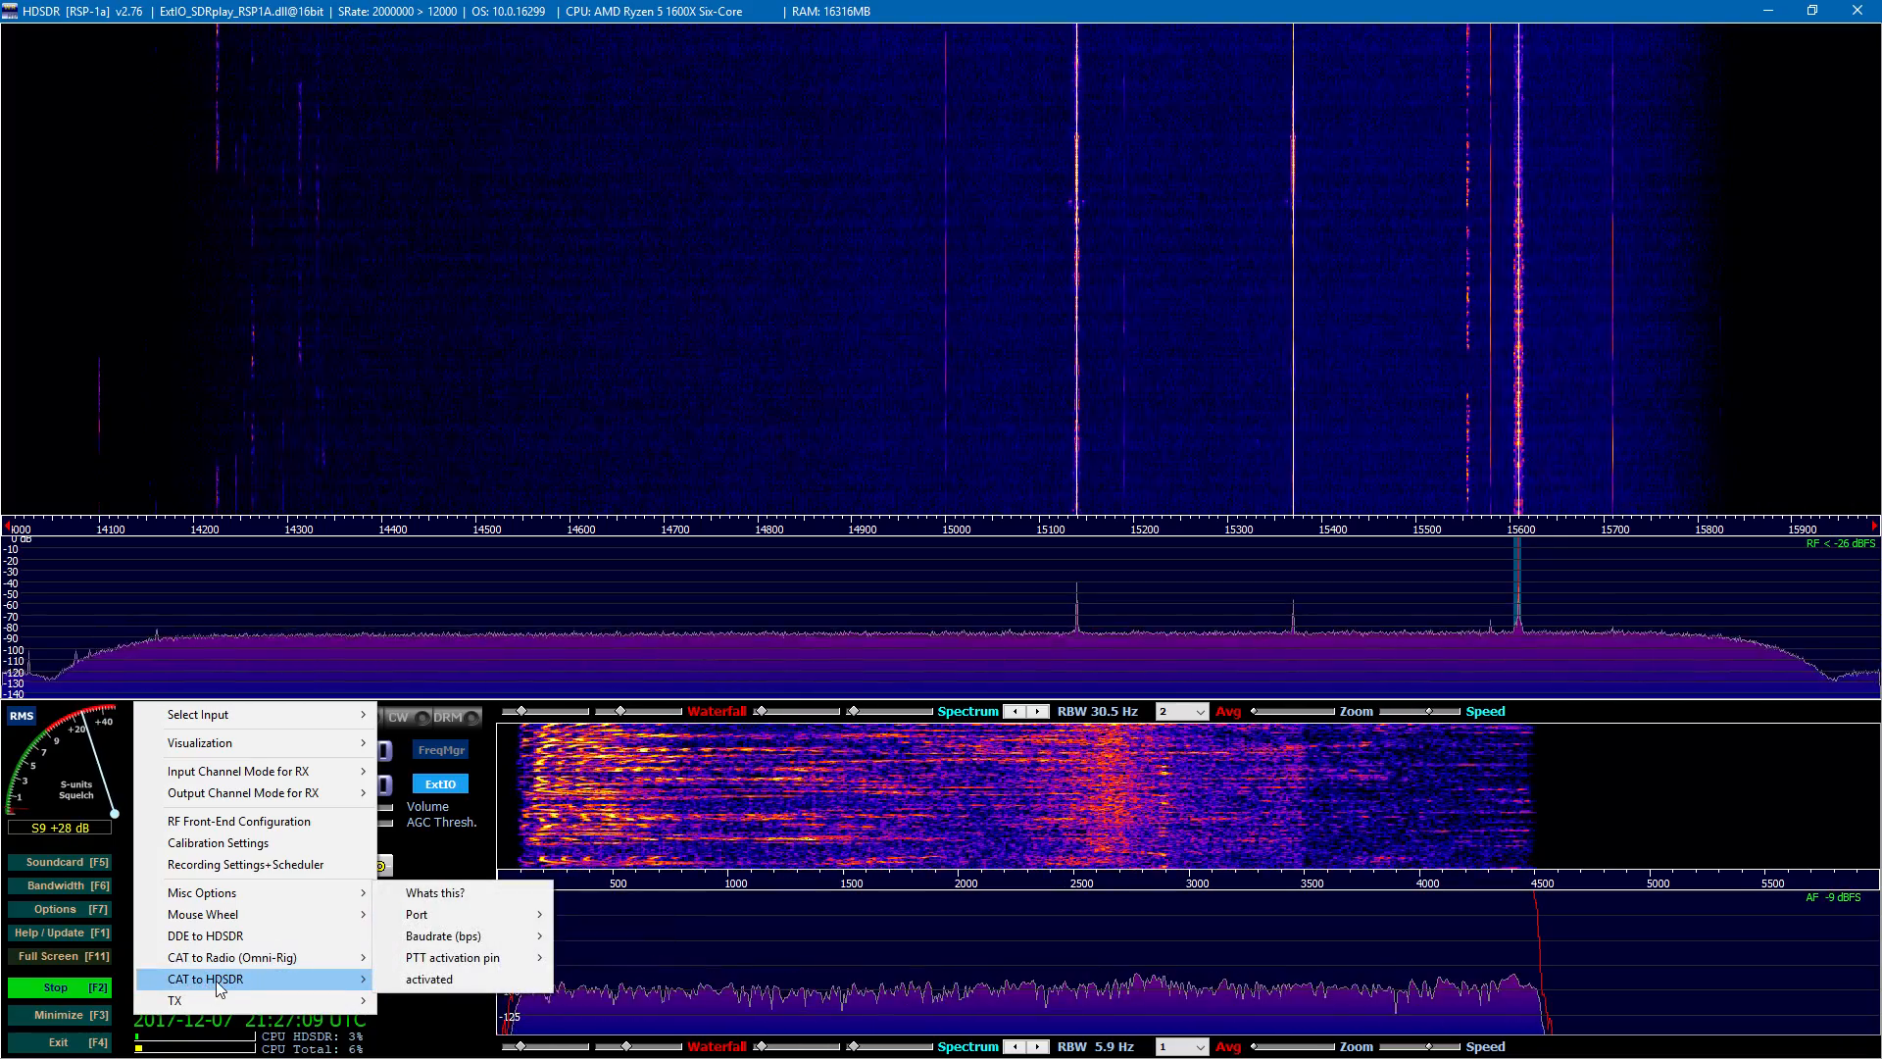
mouse_move(466, 916)
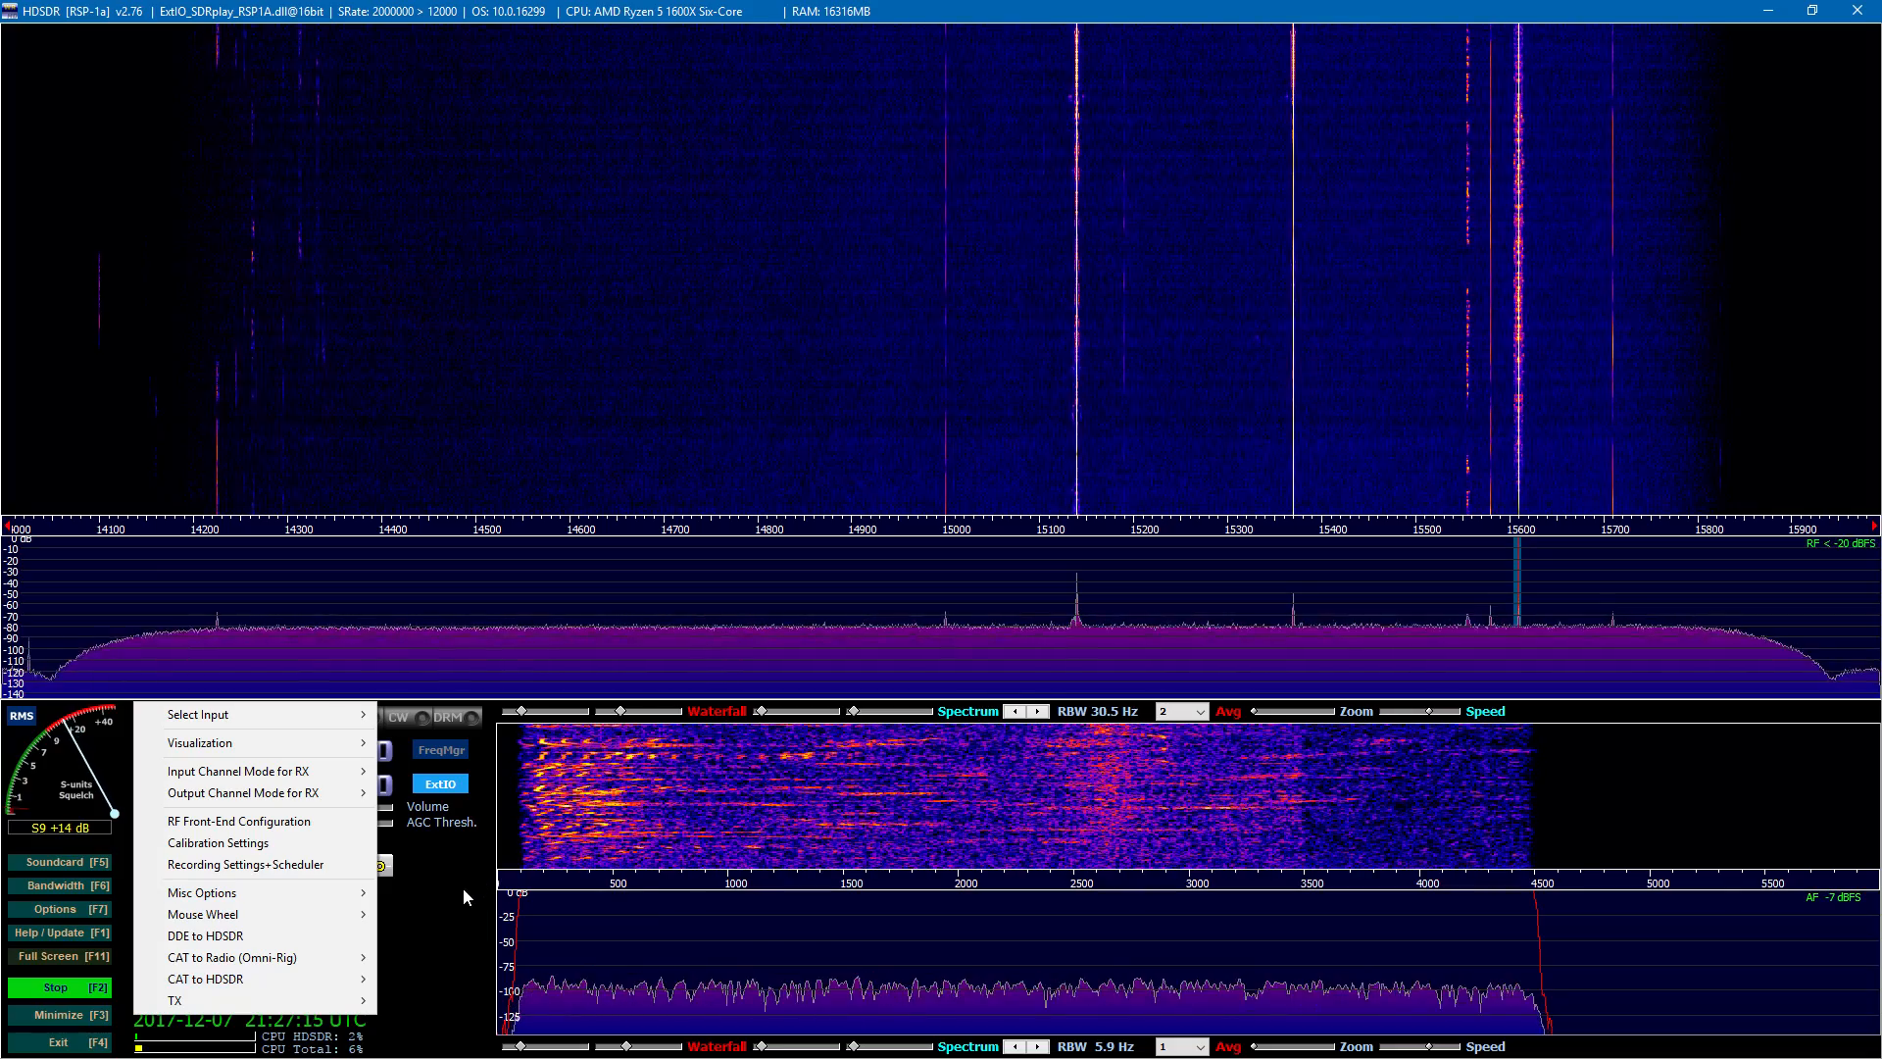
click(464, 895)
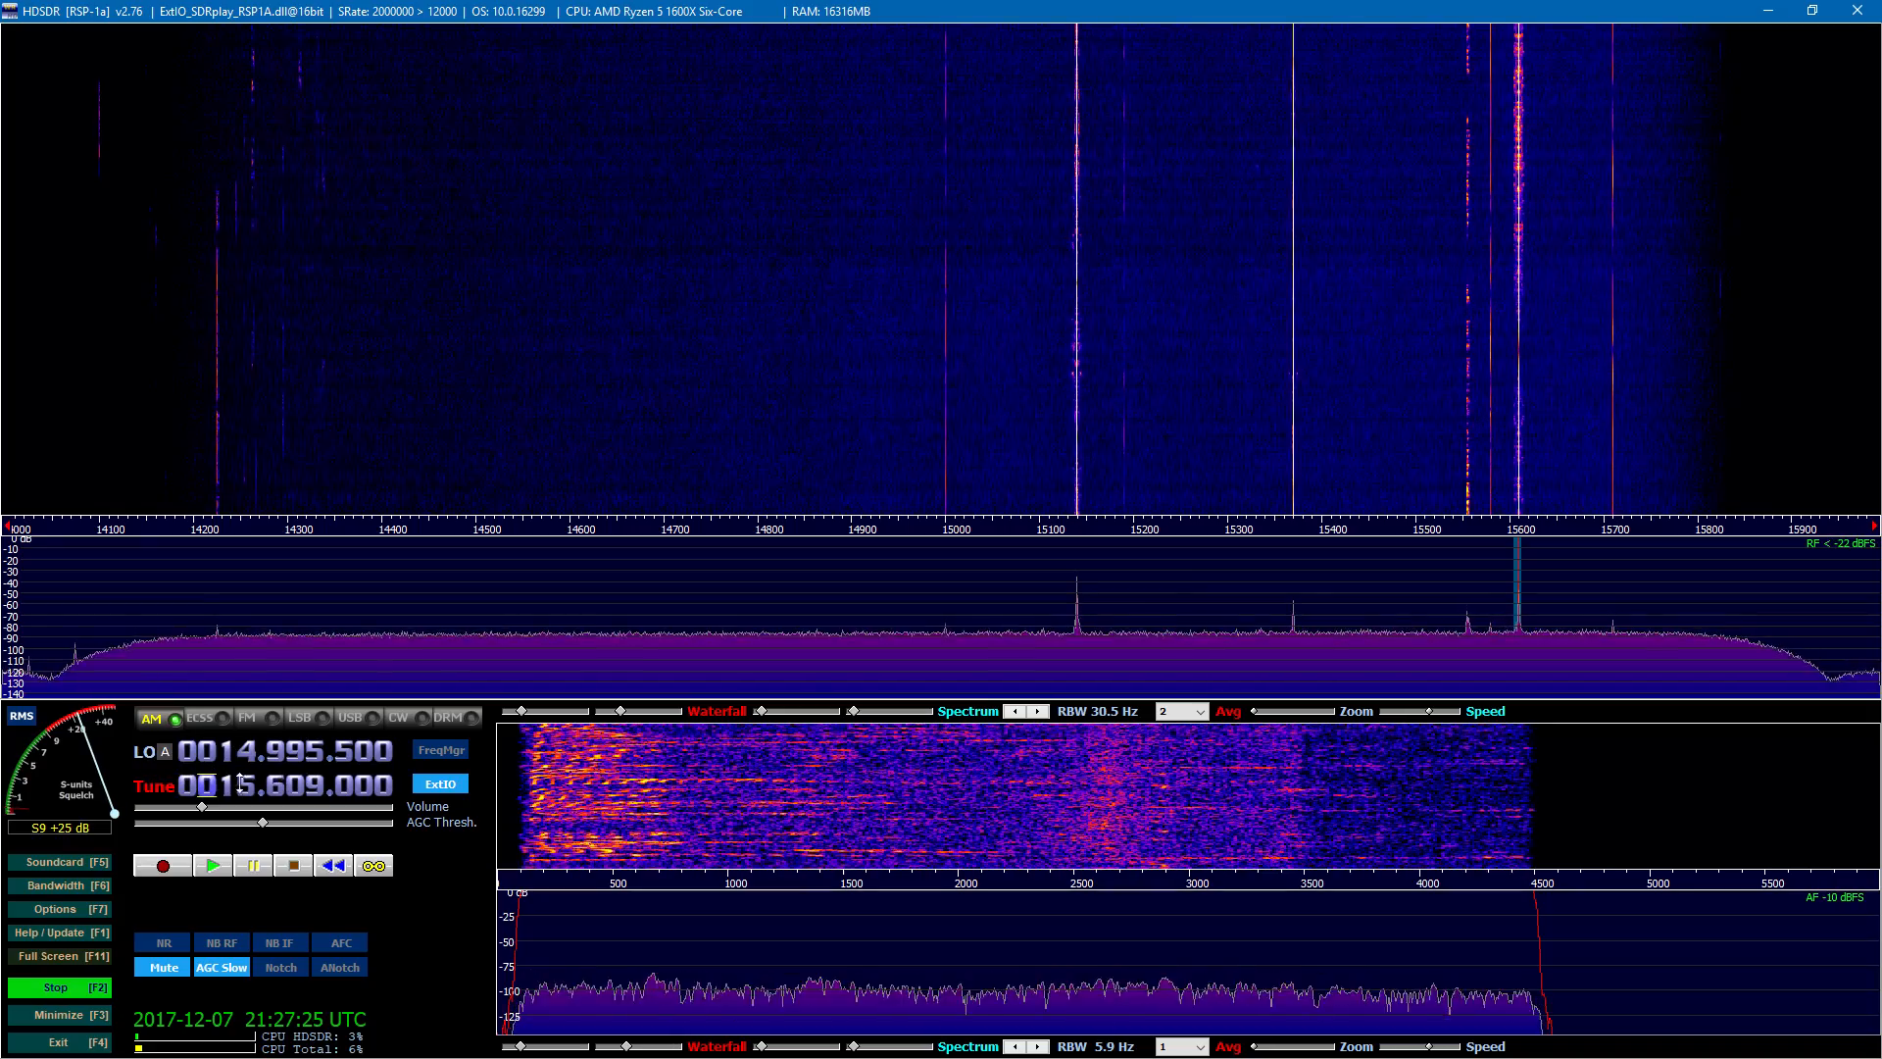
Step: Open the frequency manager and show the User3 and User4 frequency lists
click(441, 755)
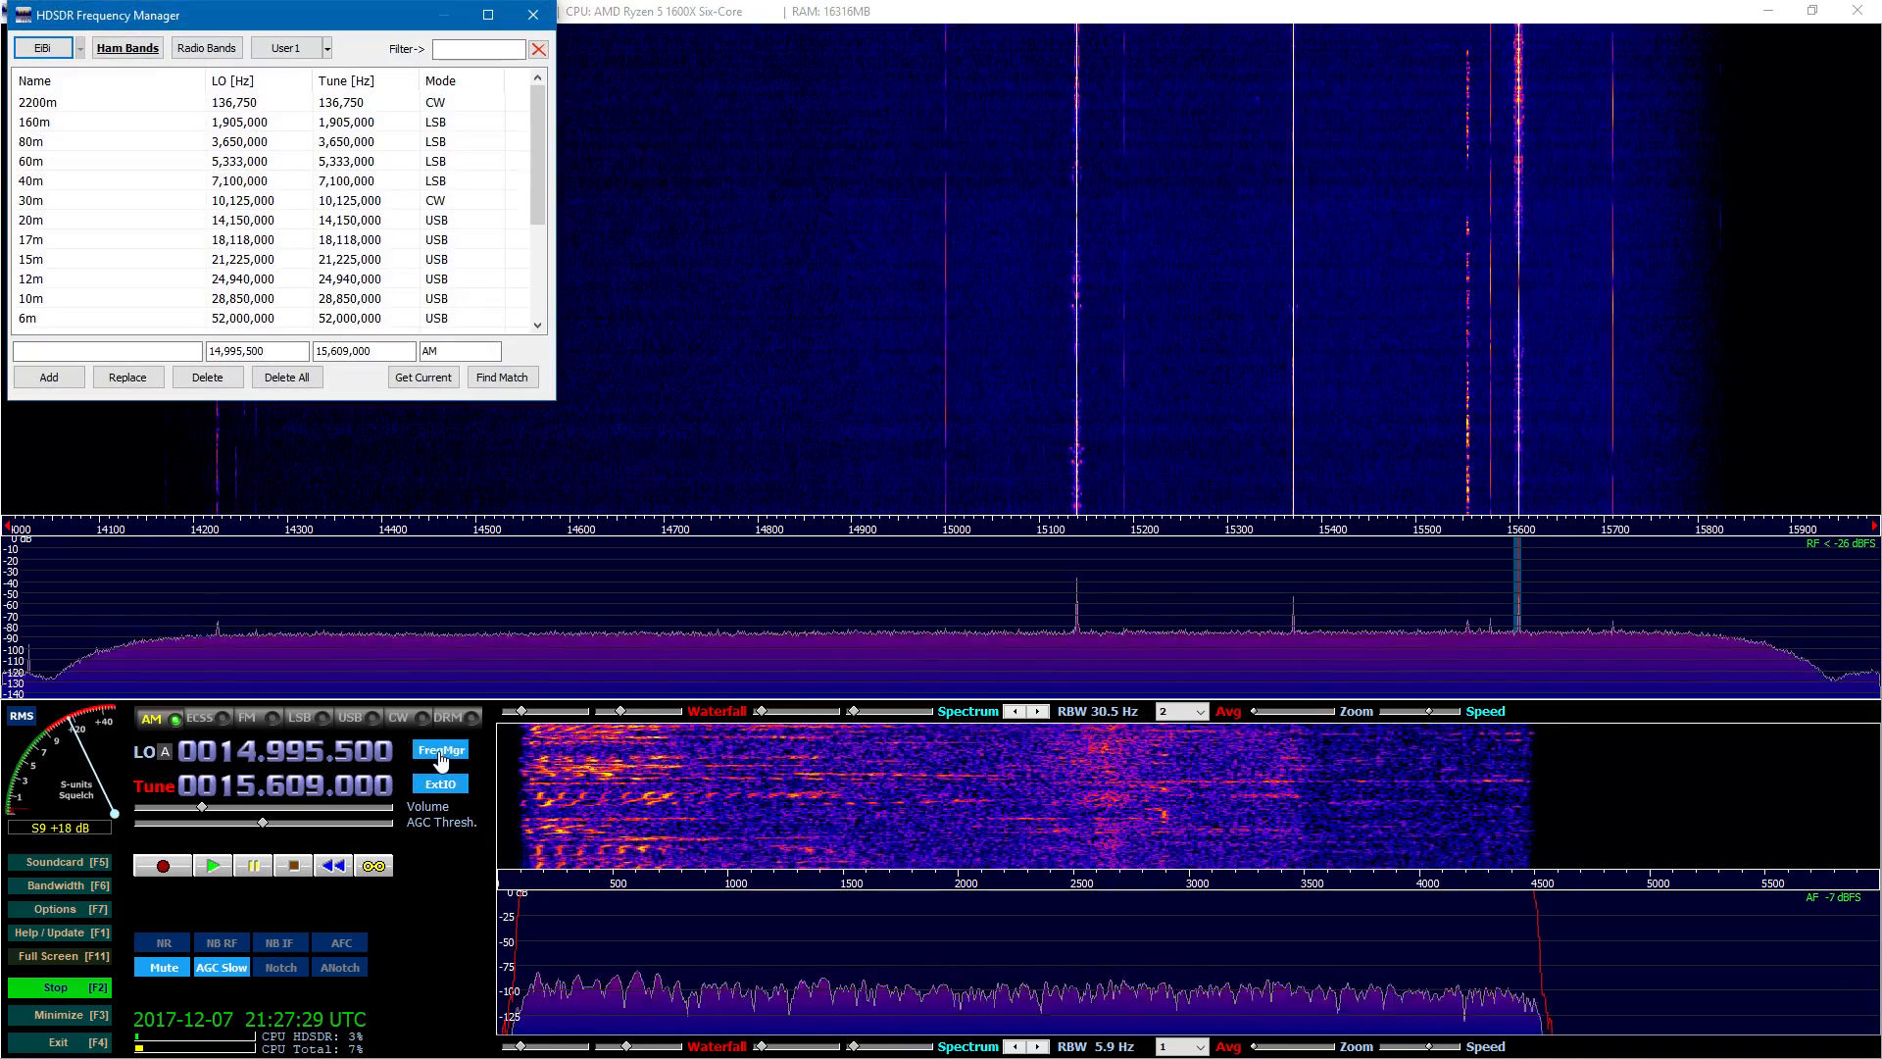
click(329, 48)
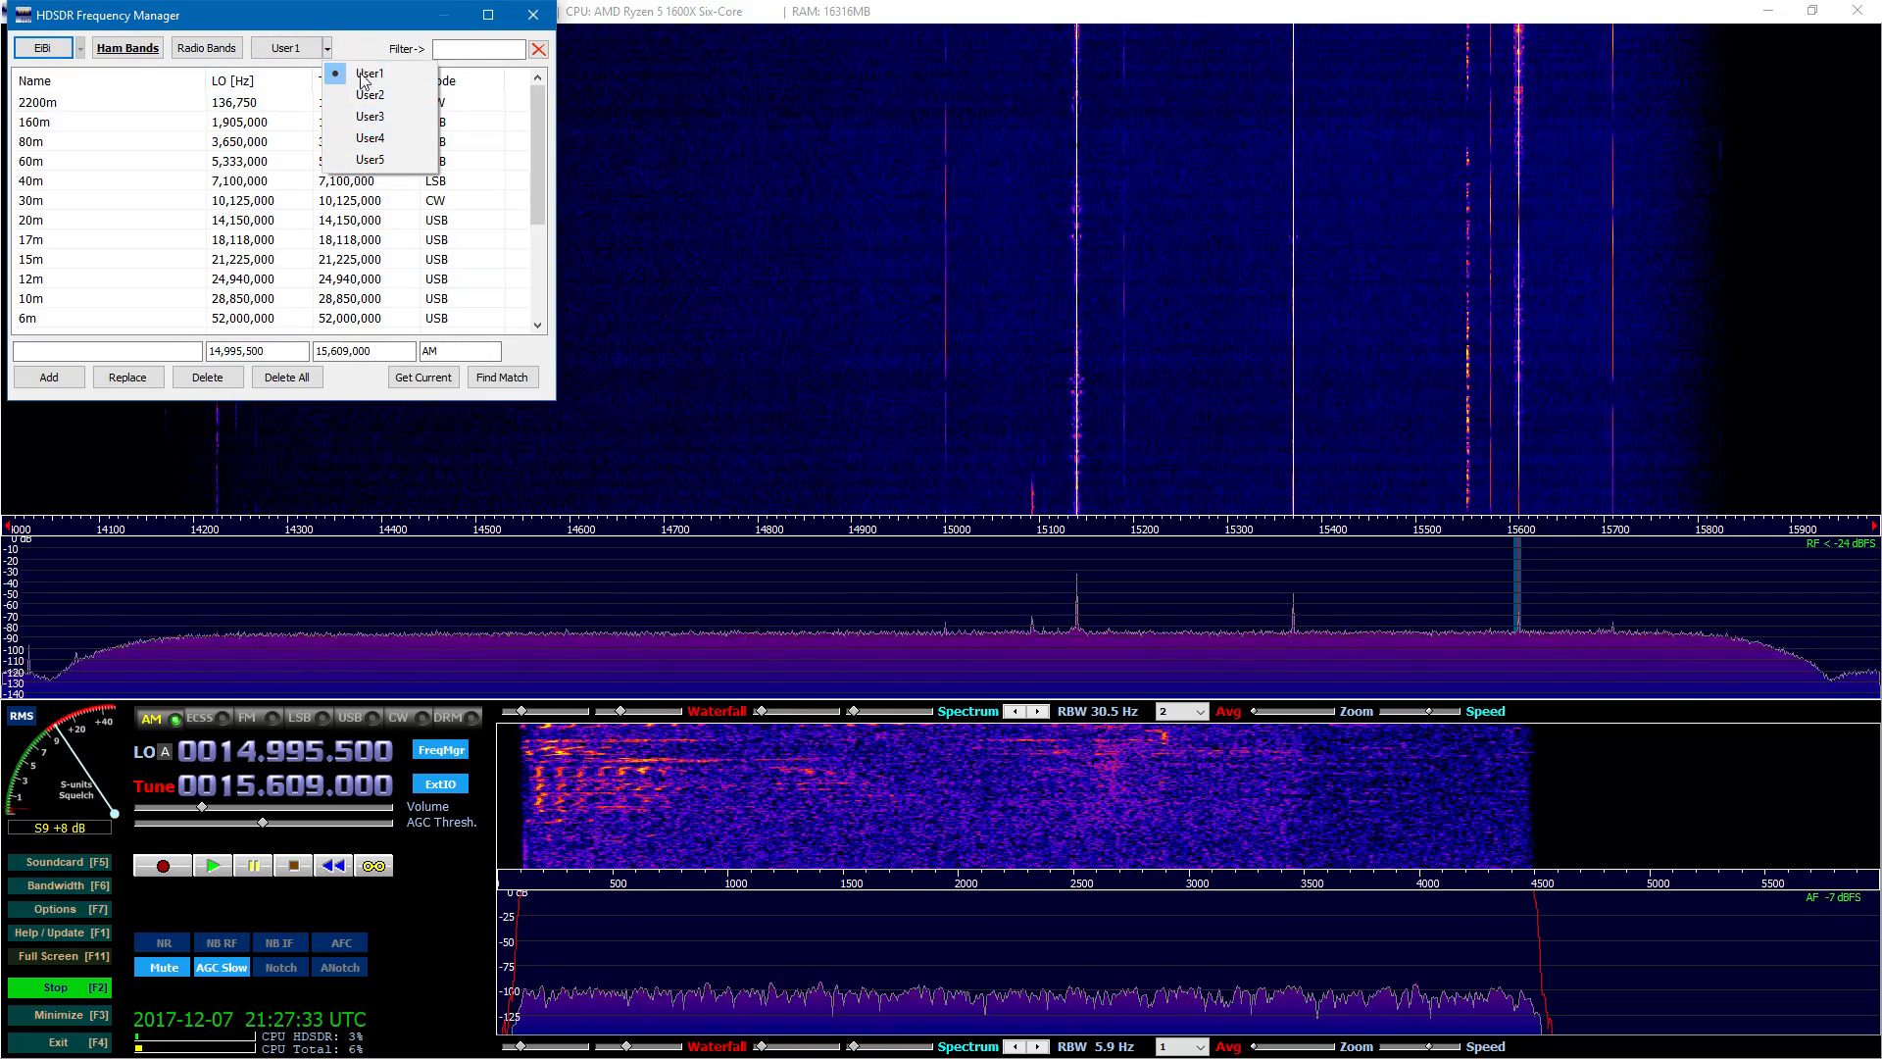
click(370, 115)
click(329, 51)
click(351, 144)
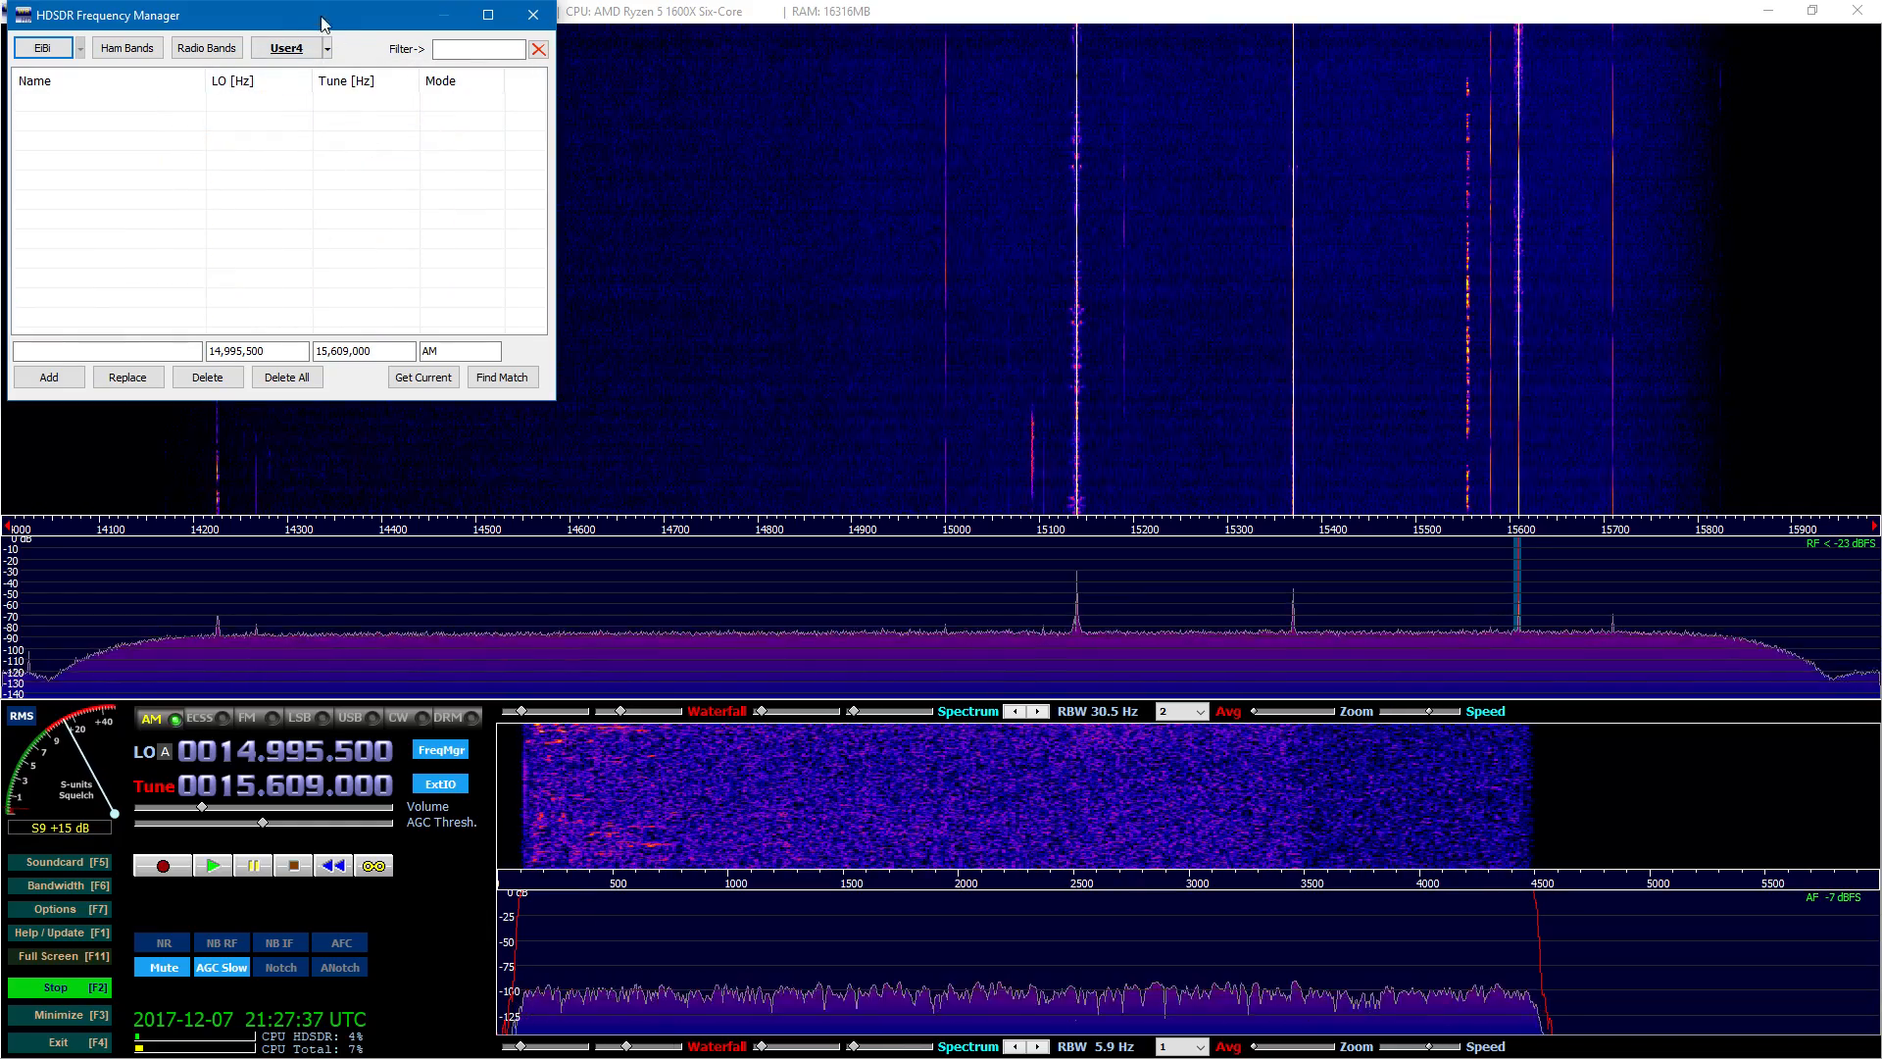
click(328, 49)
click(132, 243)
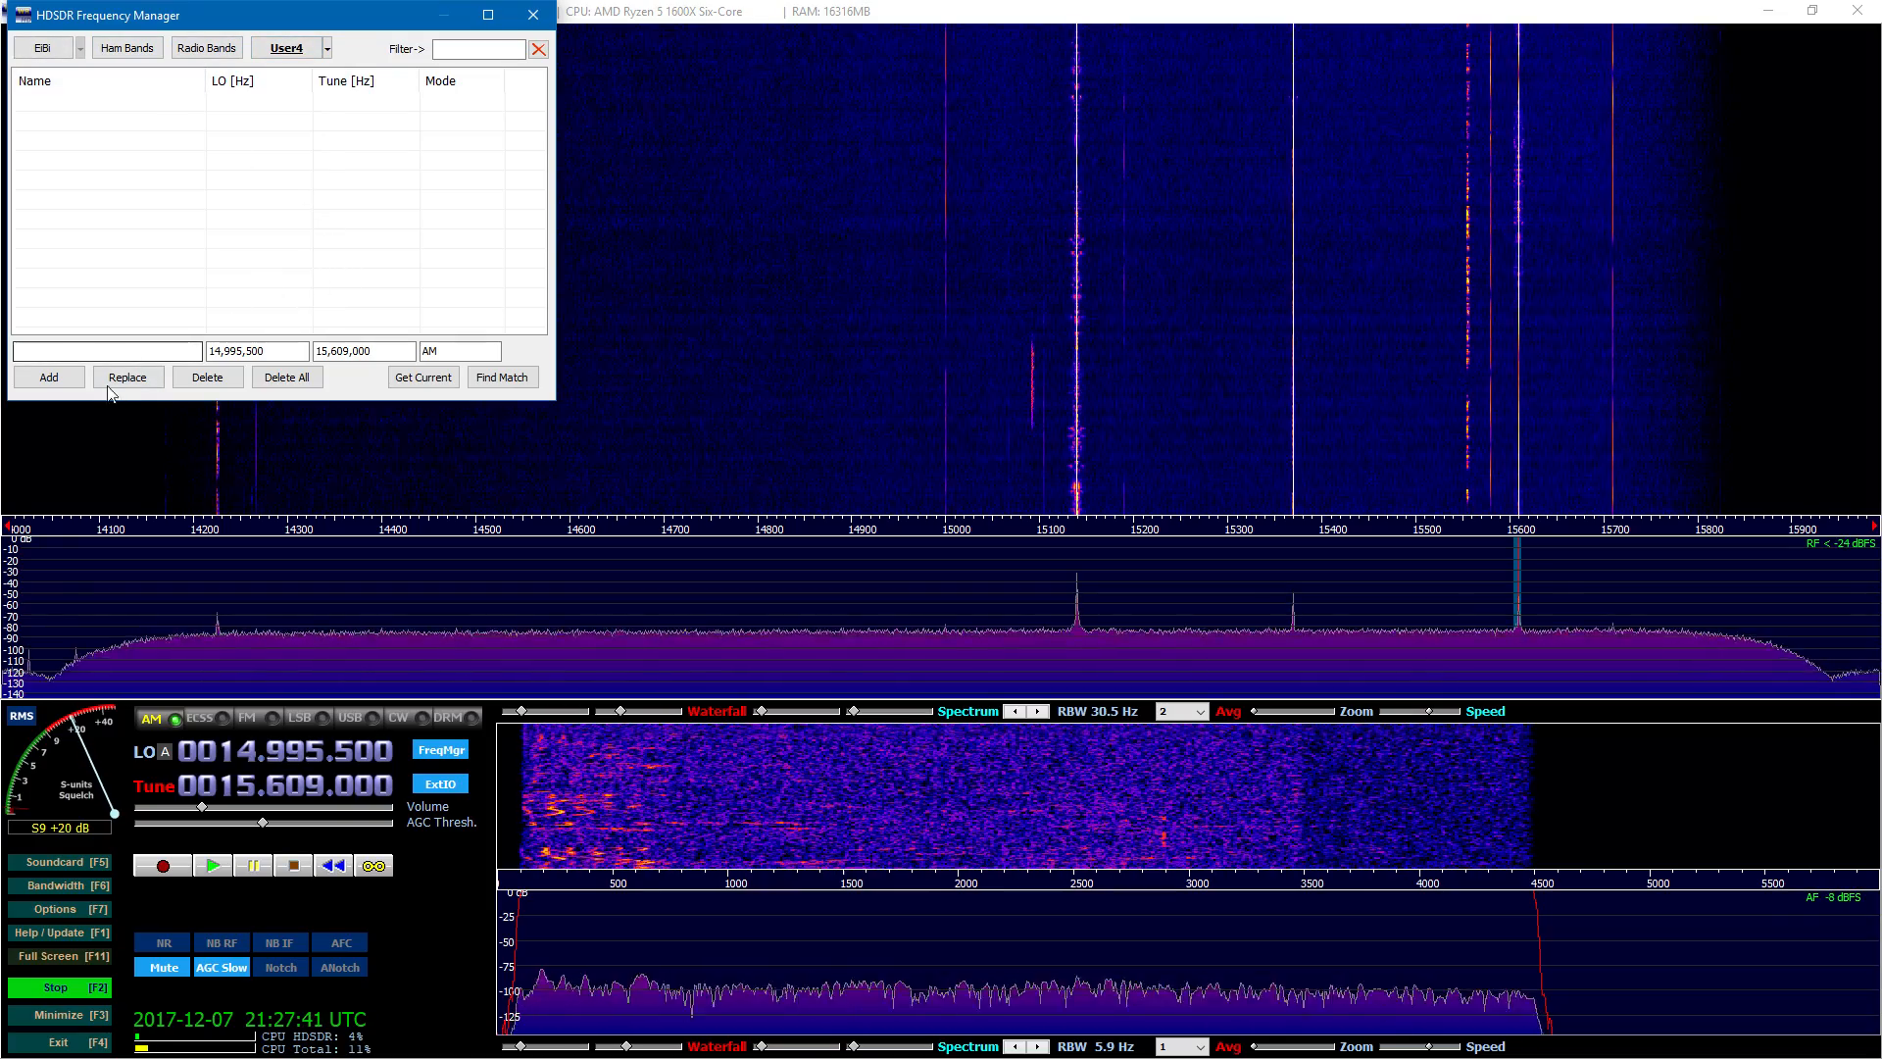
Step: Show the User2 list, look through the entries stored in User3, and return to User2
click(327, 49)
click(386, 96)
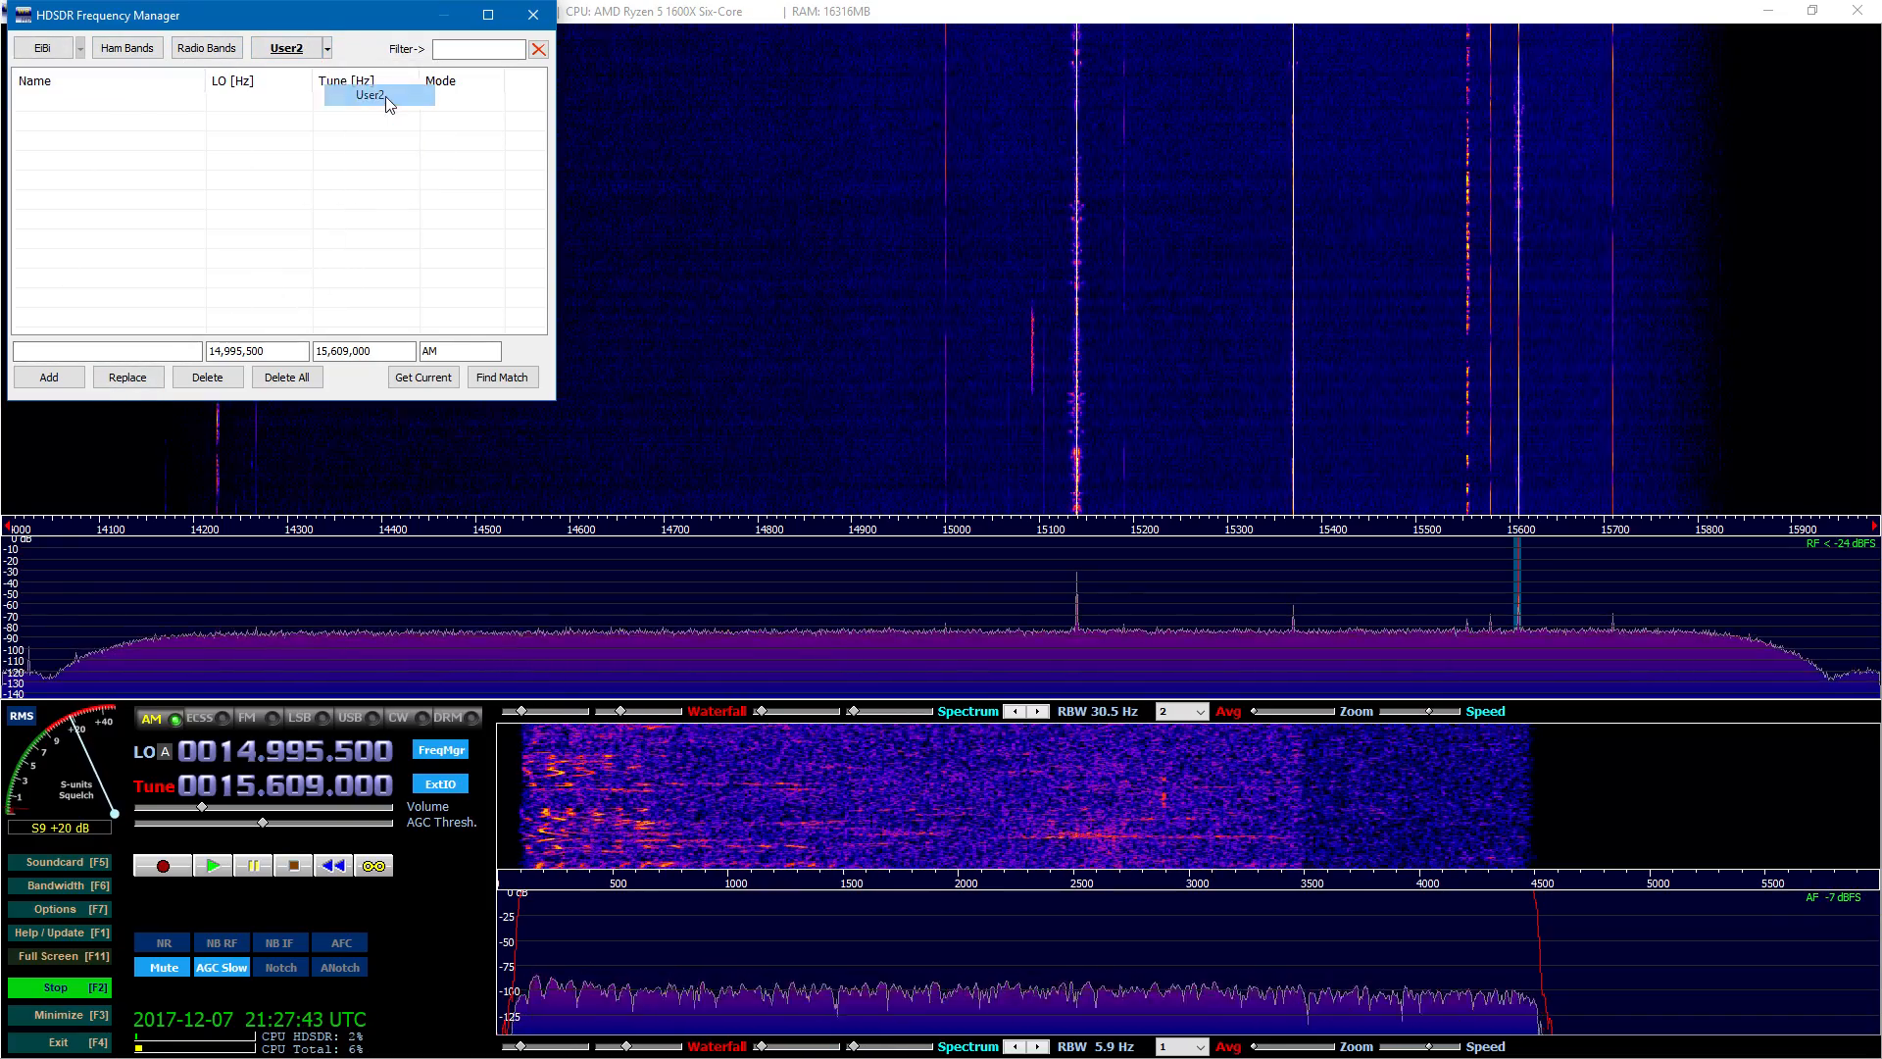
click(327, 49)
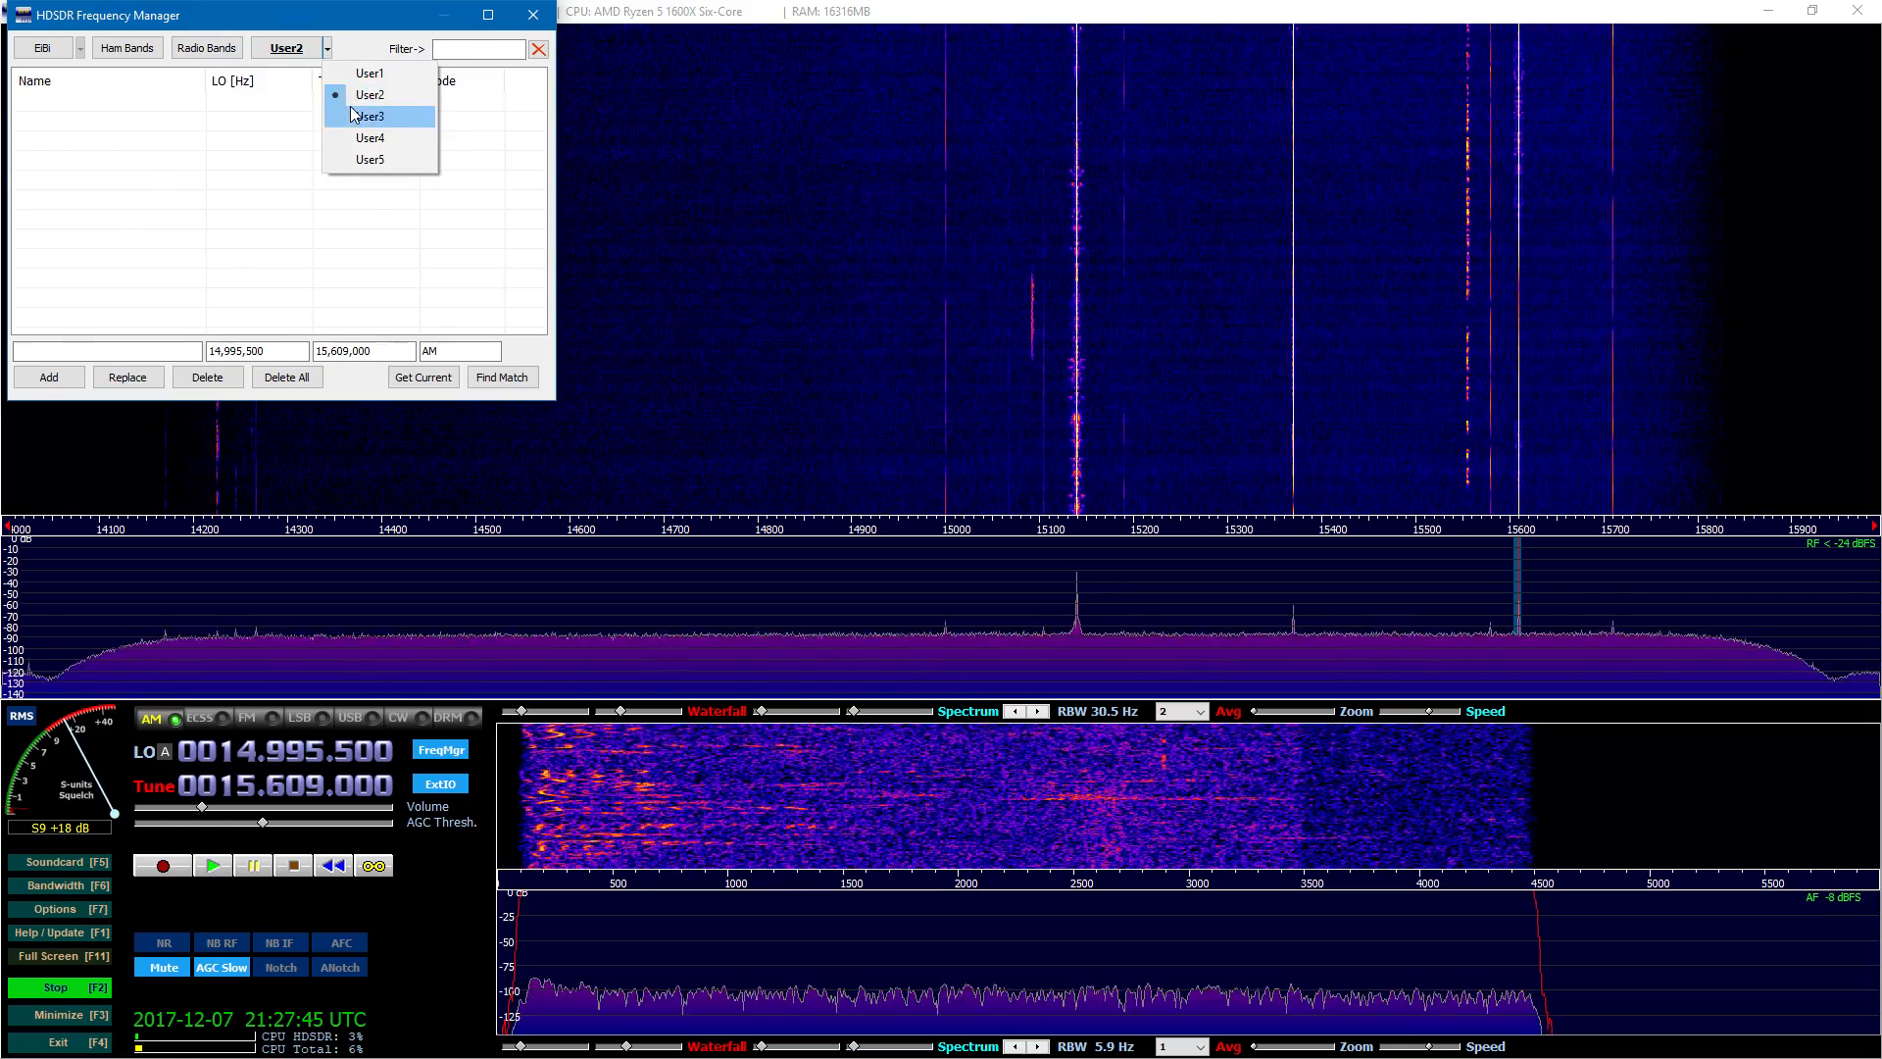
click(352, 115)
scroll(147, 239, down, 3)
scroll(168, 269, up, 3)
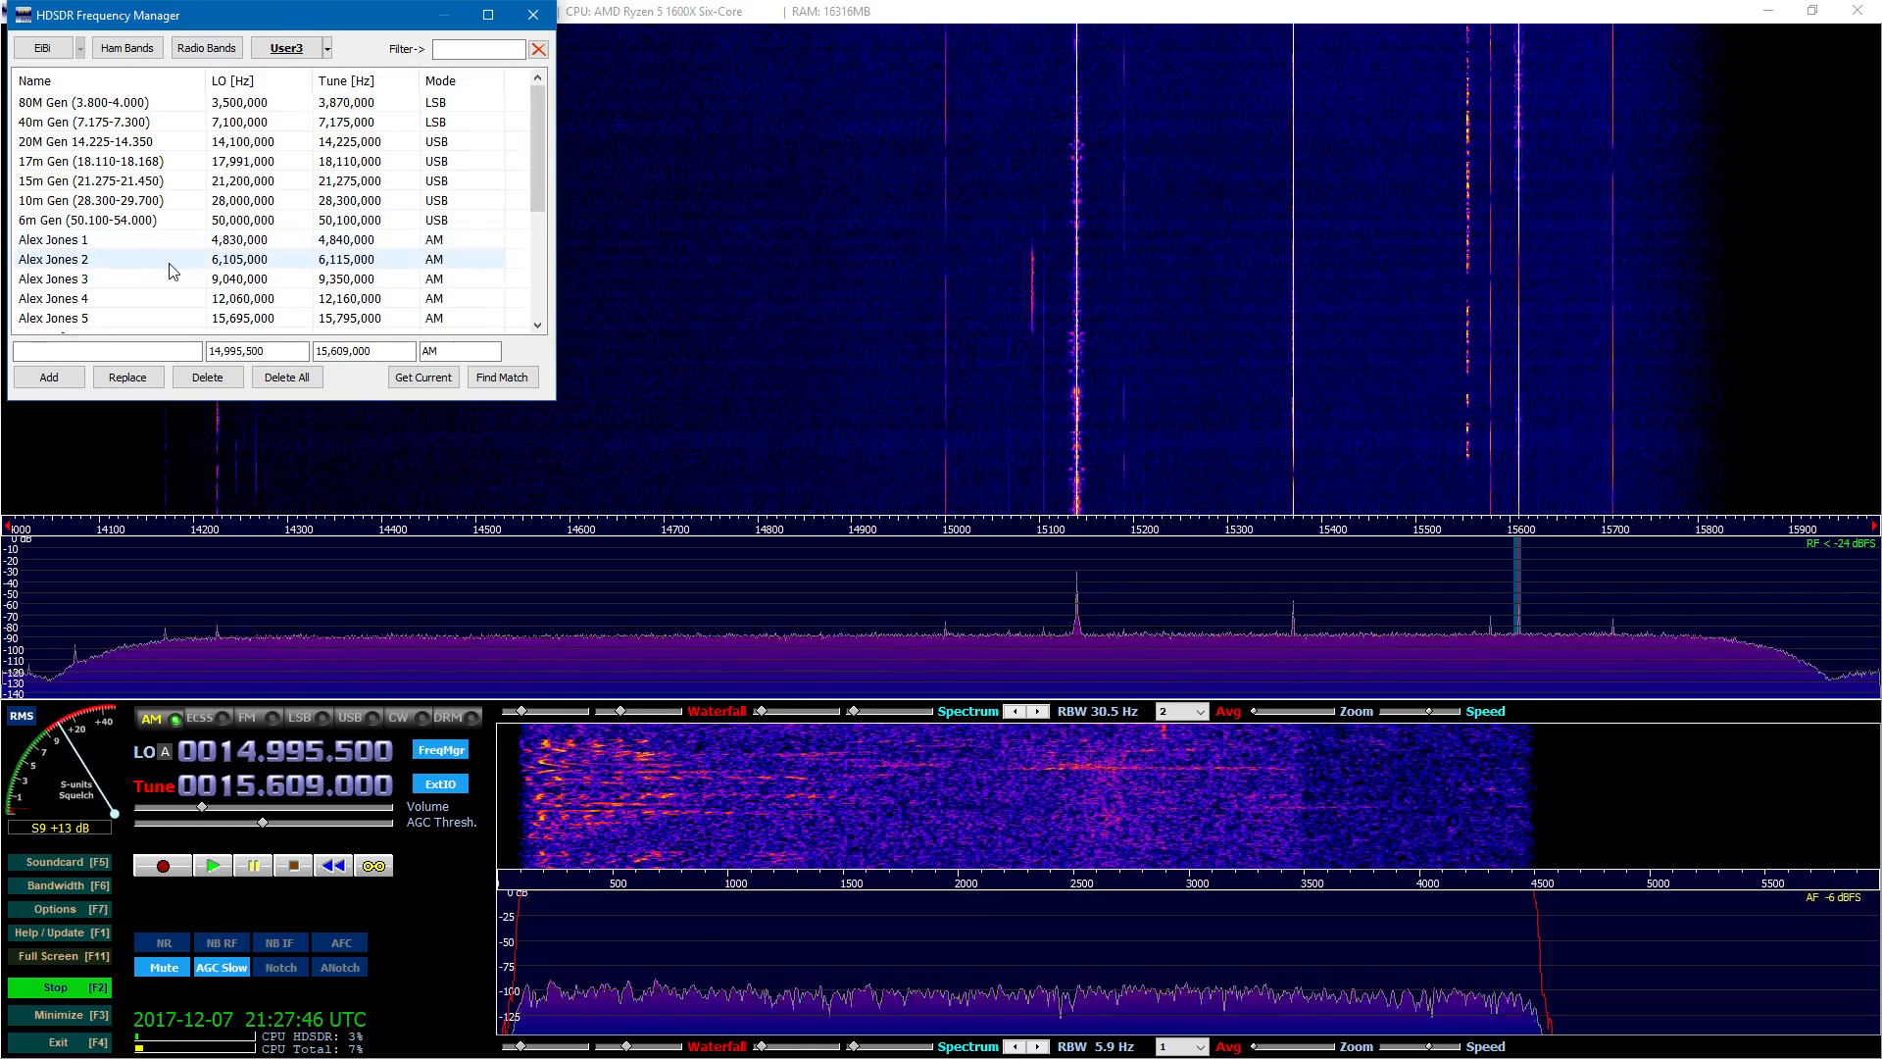
click(328, 49)
click(362, 97)
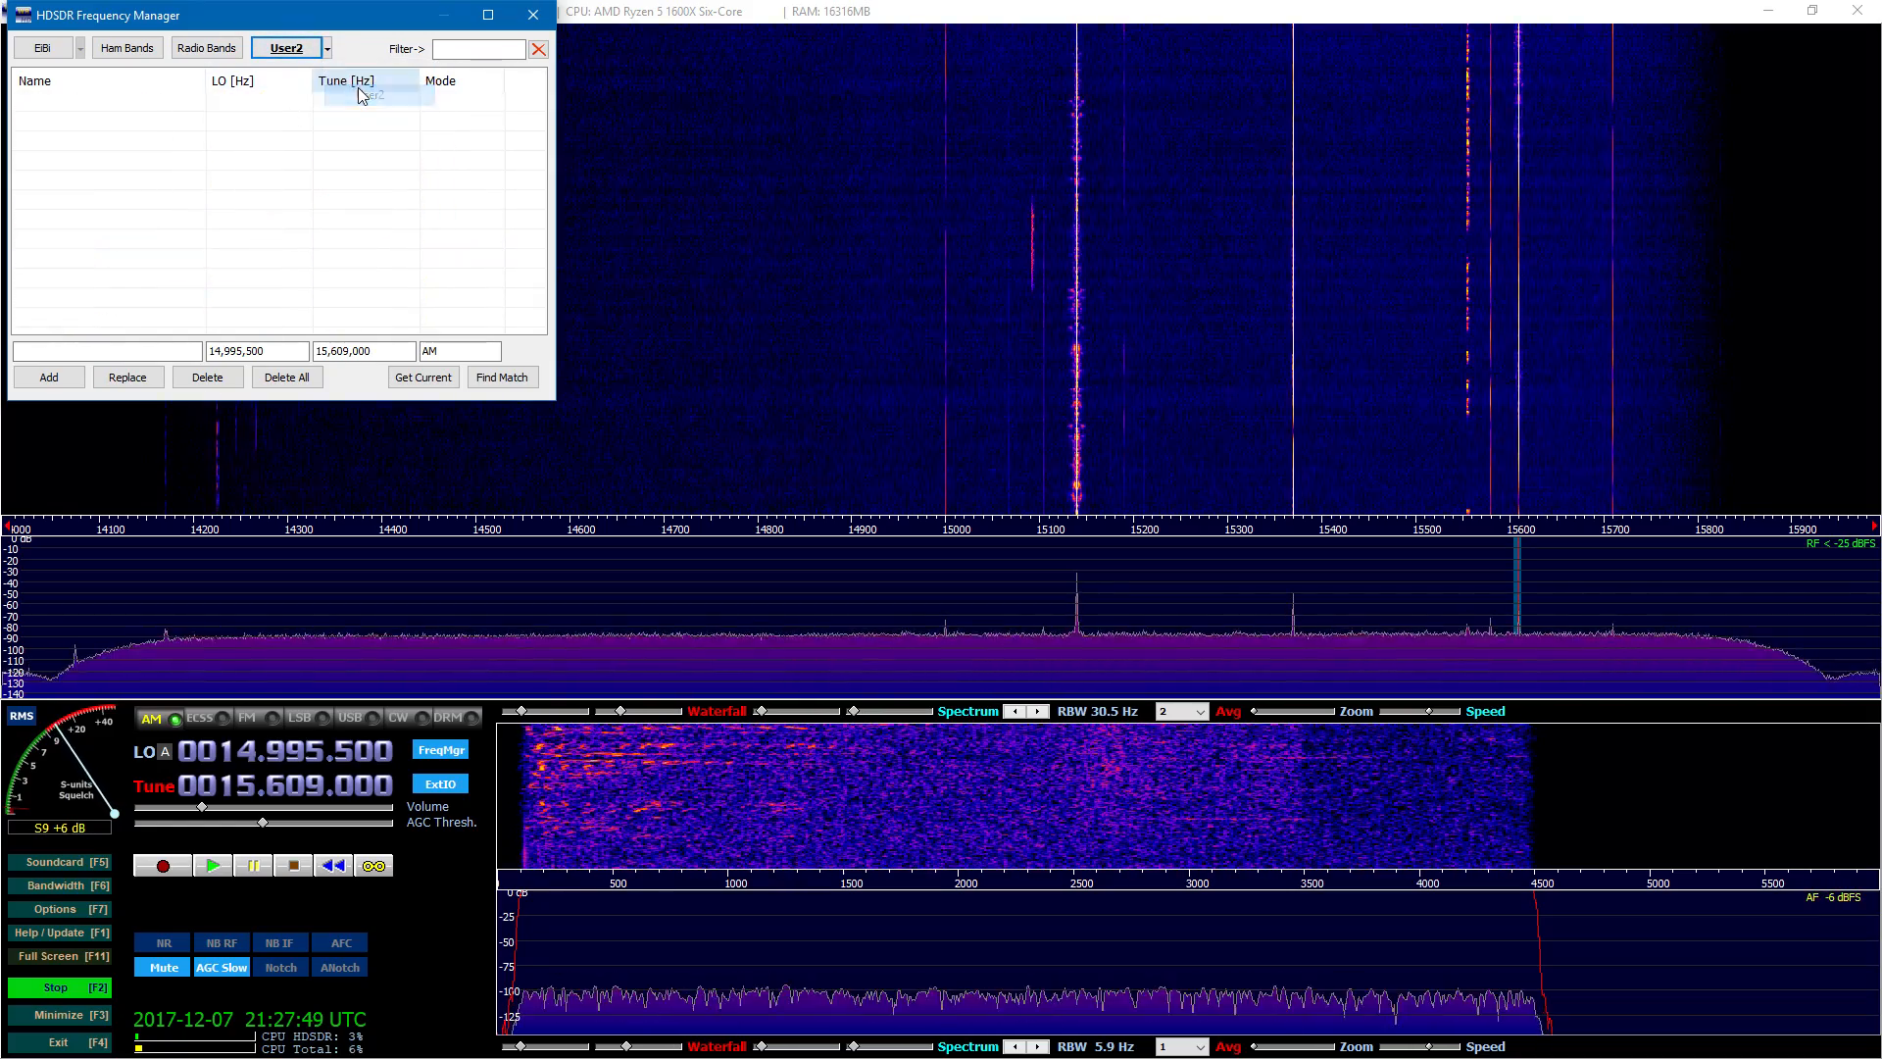
drag(311, 27, 311, 32)
click(328, 54)
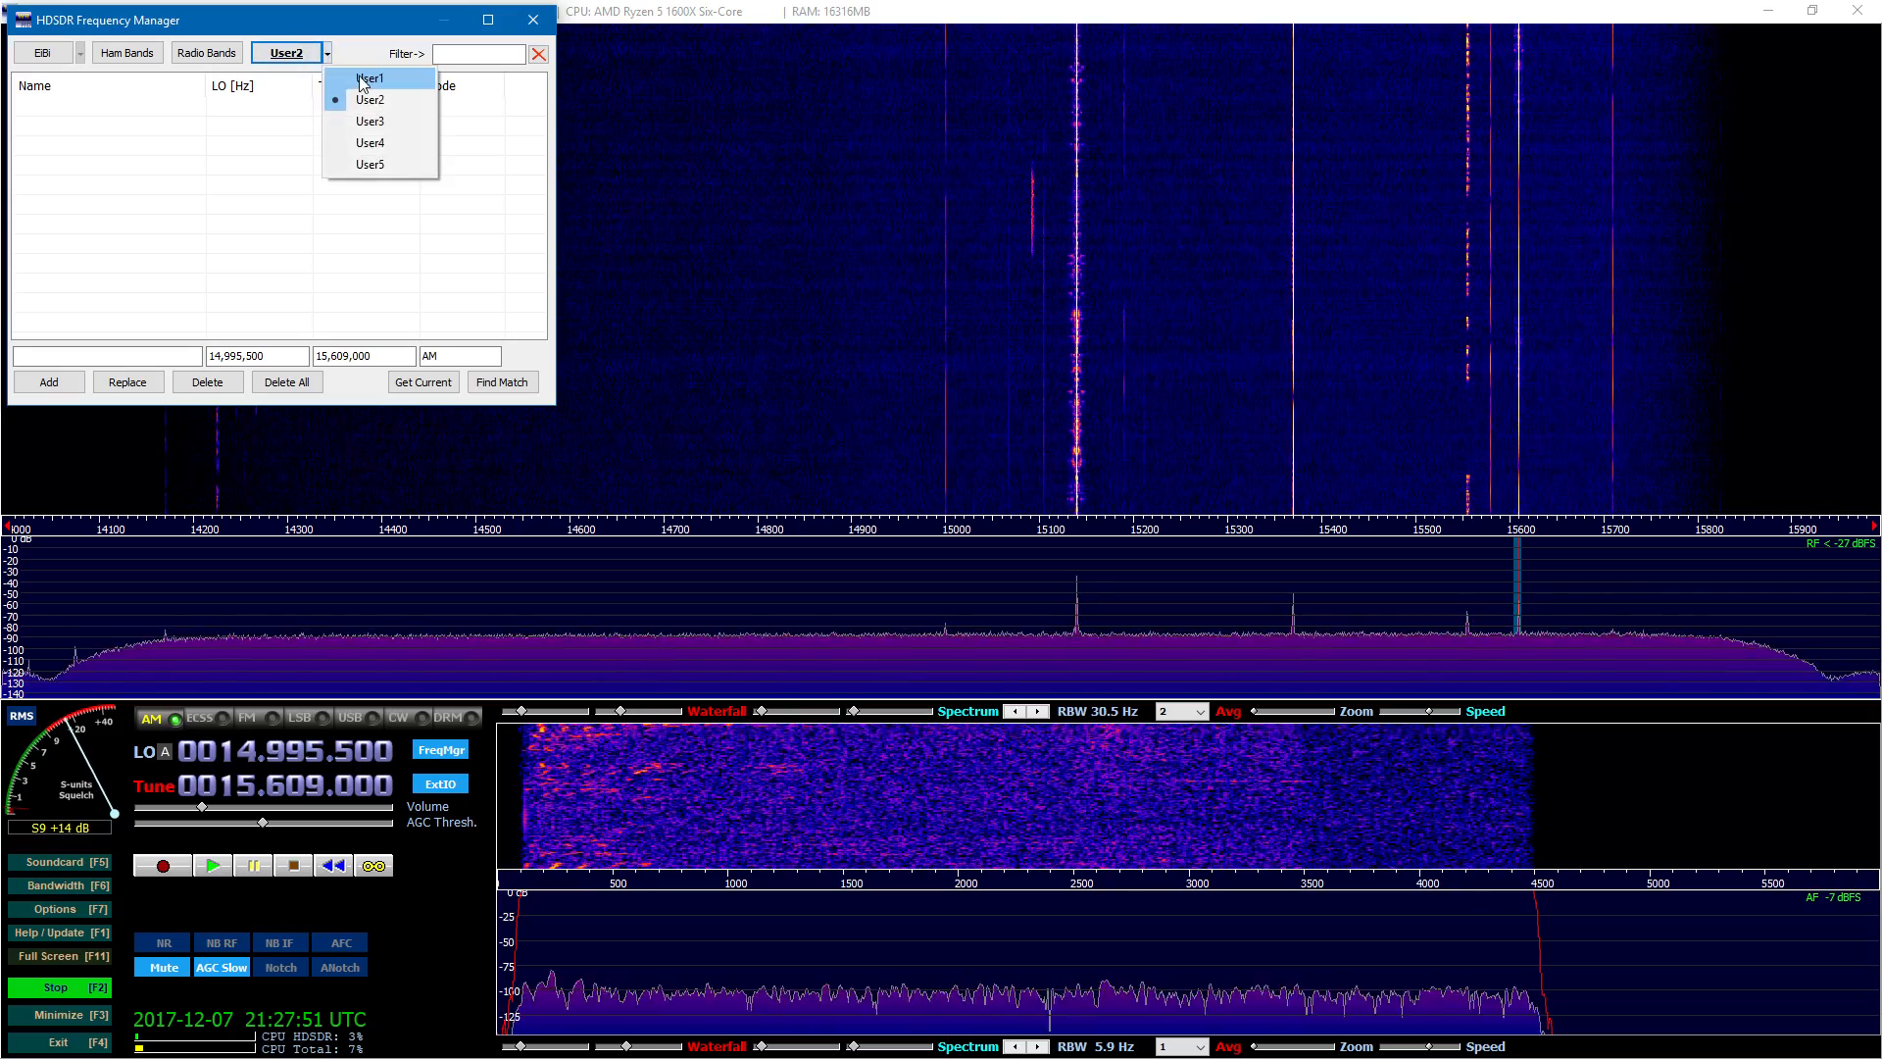
Step: From the User1 list, recall WWV/WWVH 5.000, WWV/WWVH 10.000 and CHU Canada Ottawa-14.670, and close the frequency manager
click(353, 77)
scroll(145, 210, down, 6)
scroll(139, 233, up, 4)
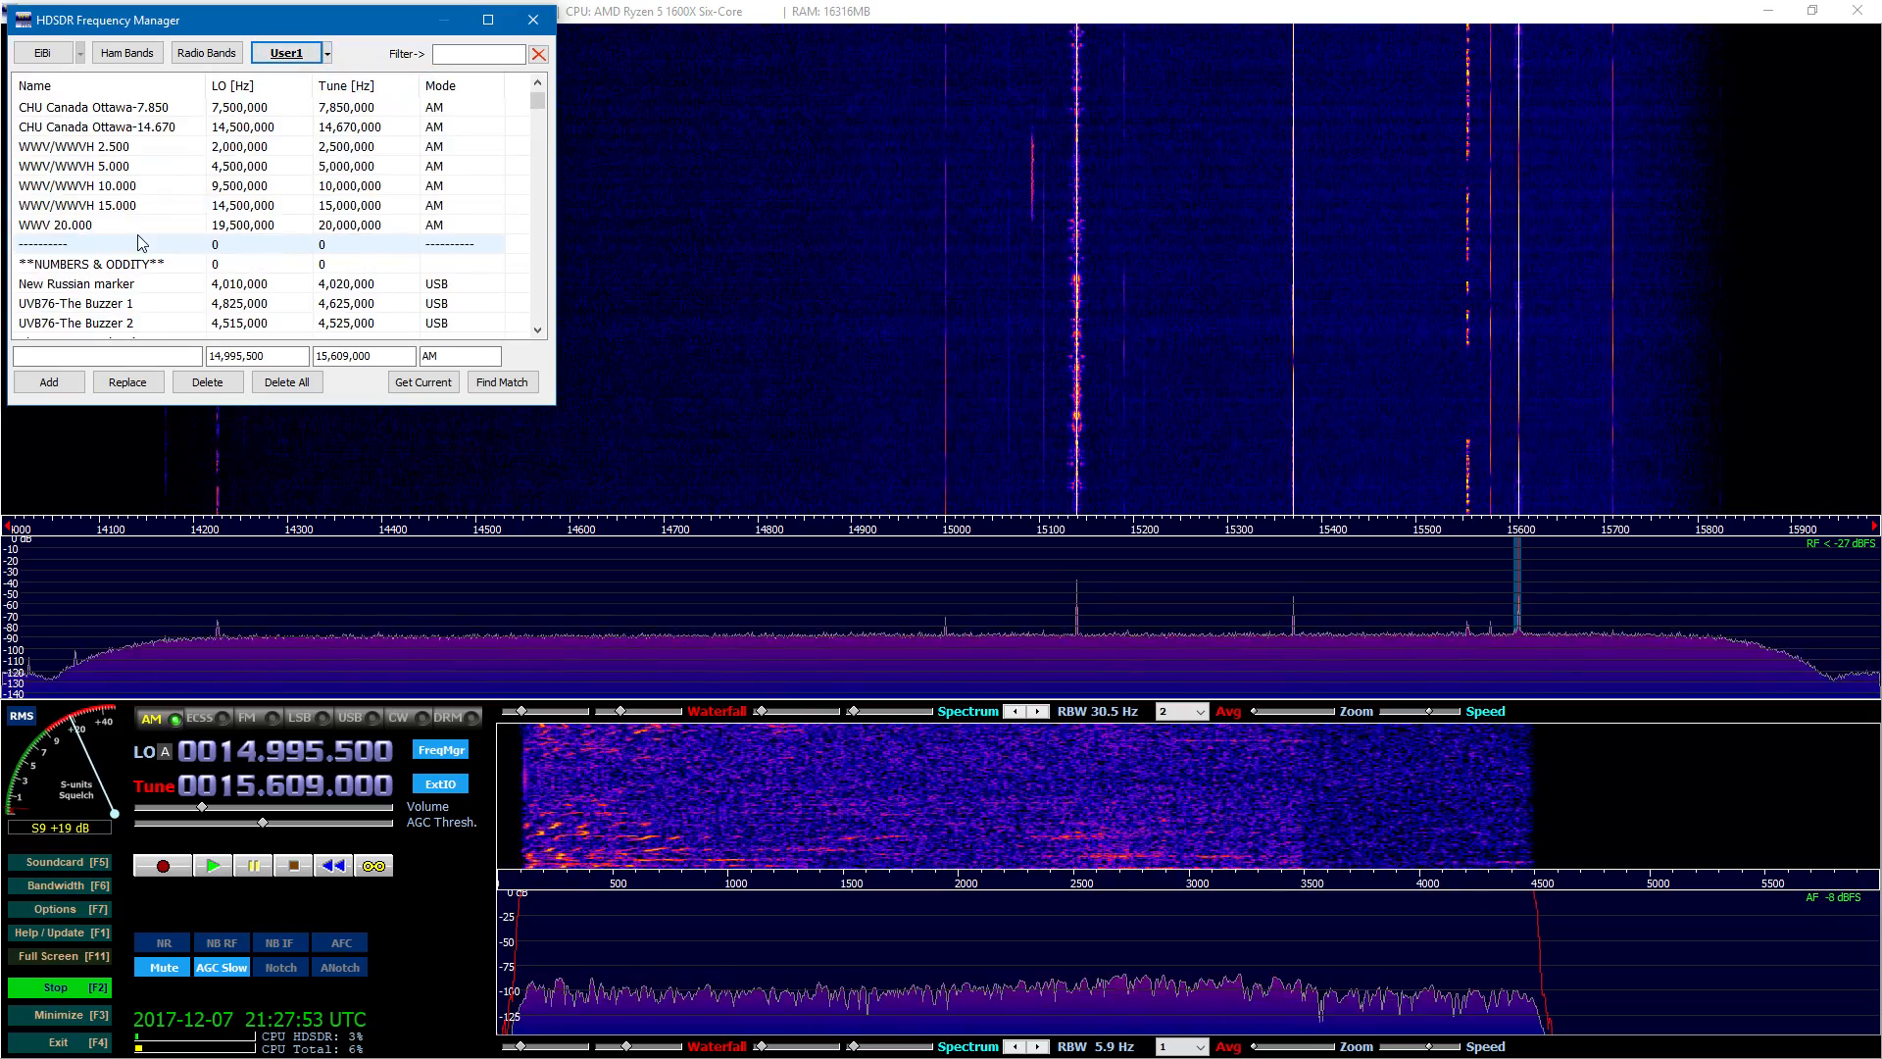
click(116, 167)
click(108, 187)
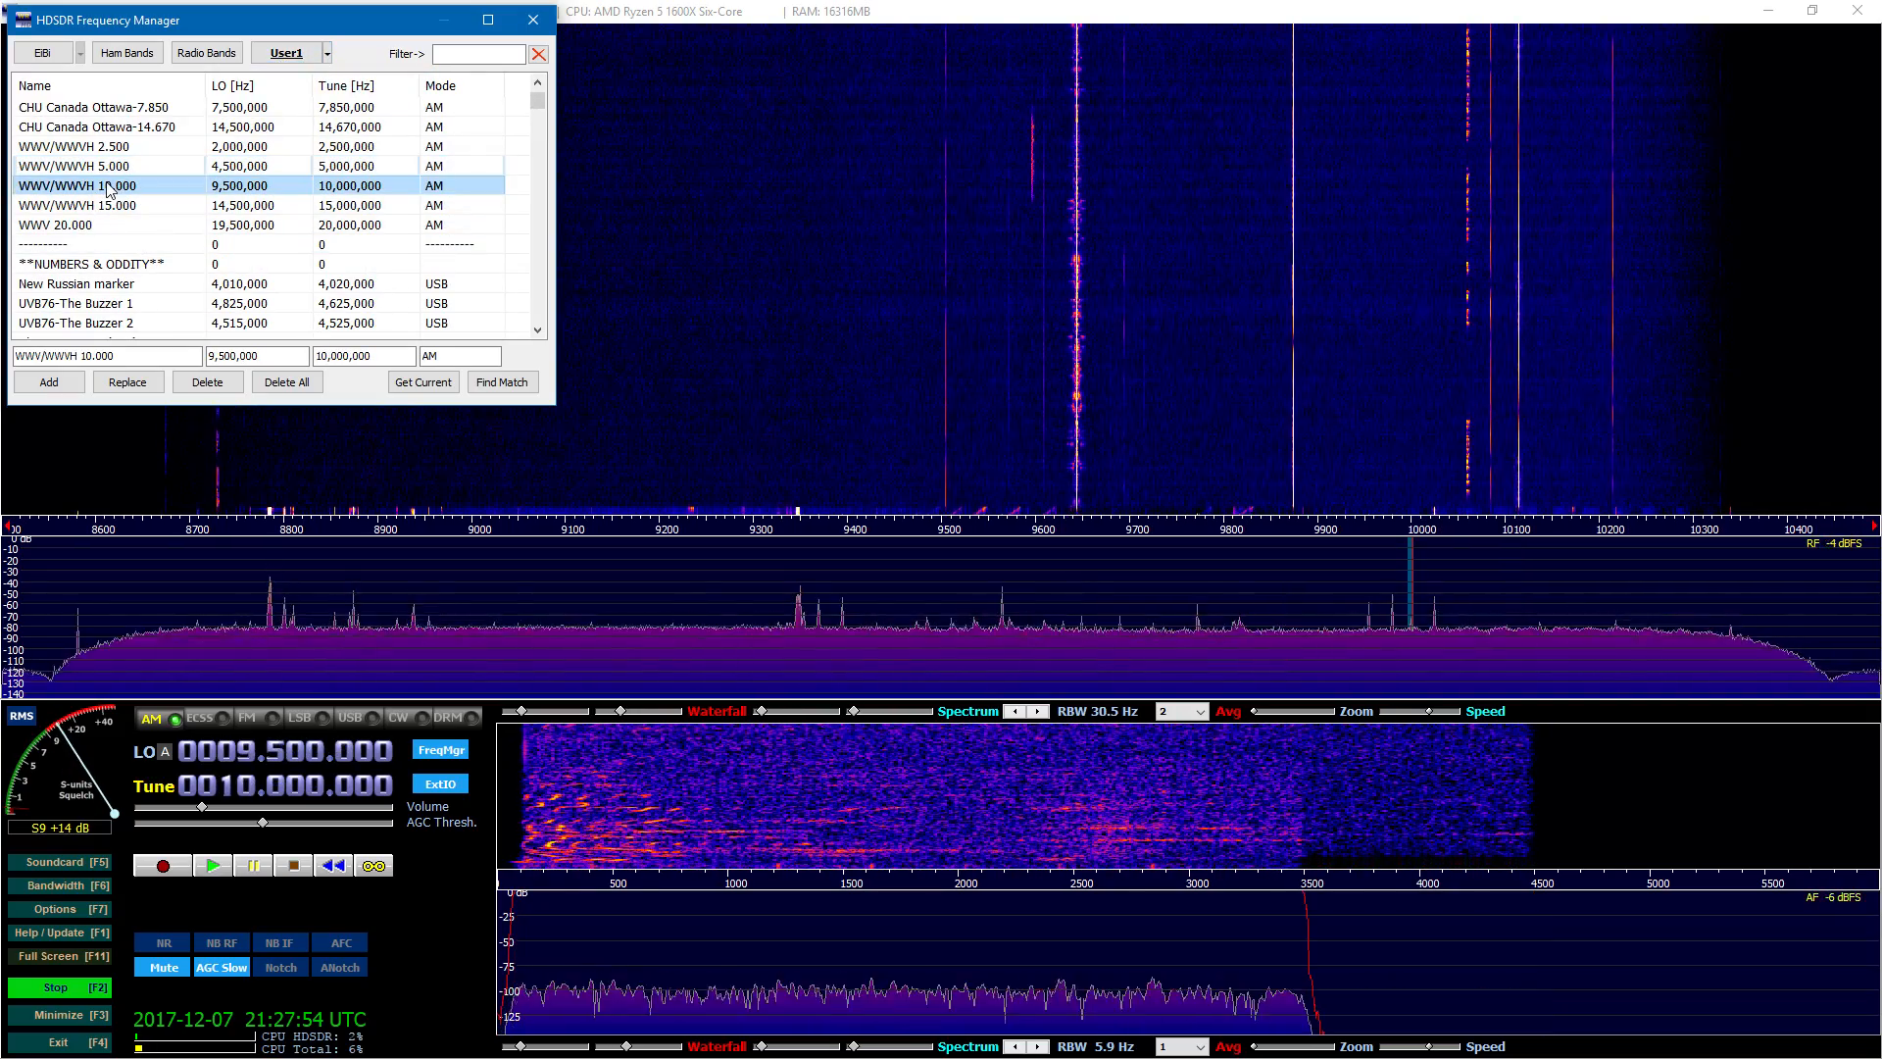
click(110, 128)
click(534, 20)
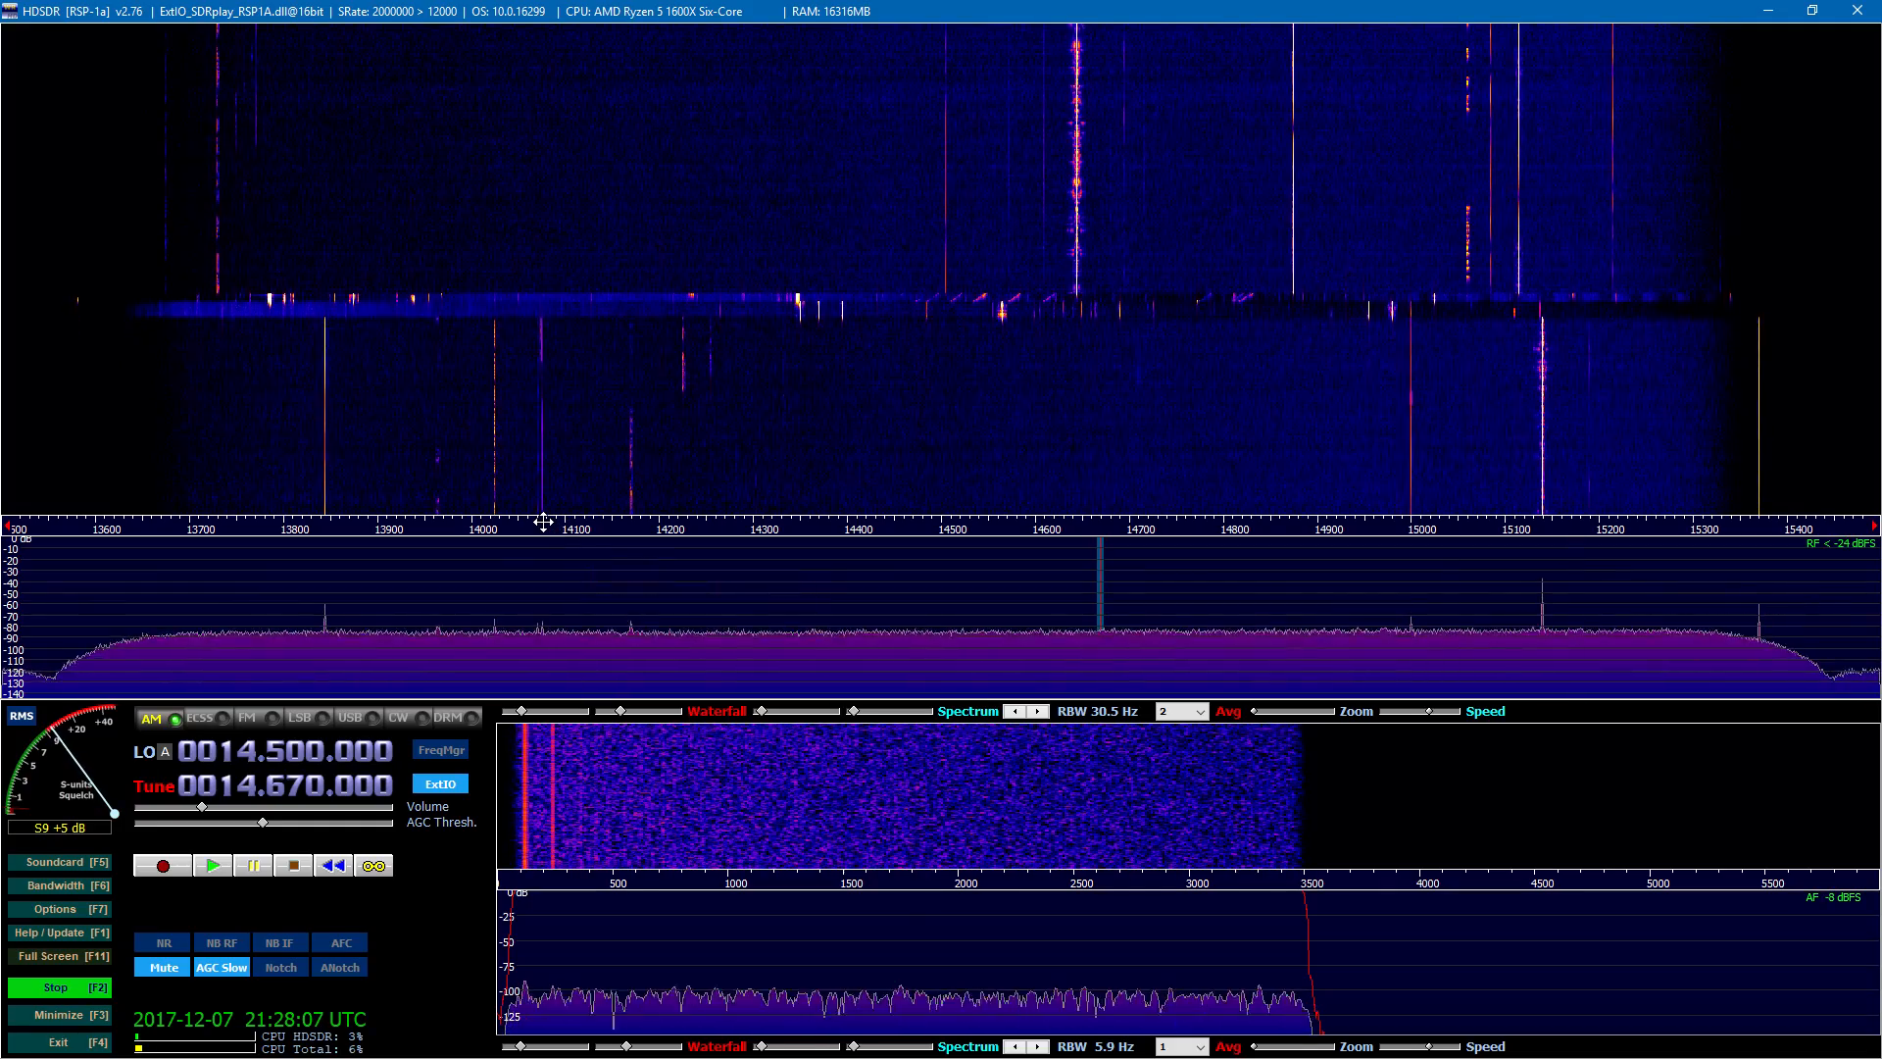
Step: Resize the RF waterfall and spectrum areas by moving their divider up and back down, leaving the waterfall slightly taller
drag(550, 522, 568, 482)
drag(428, 487, 434, 512)
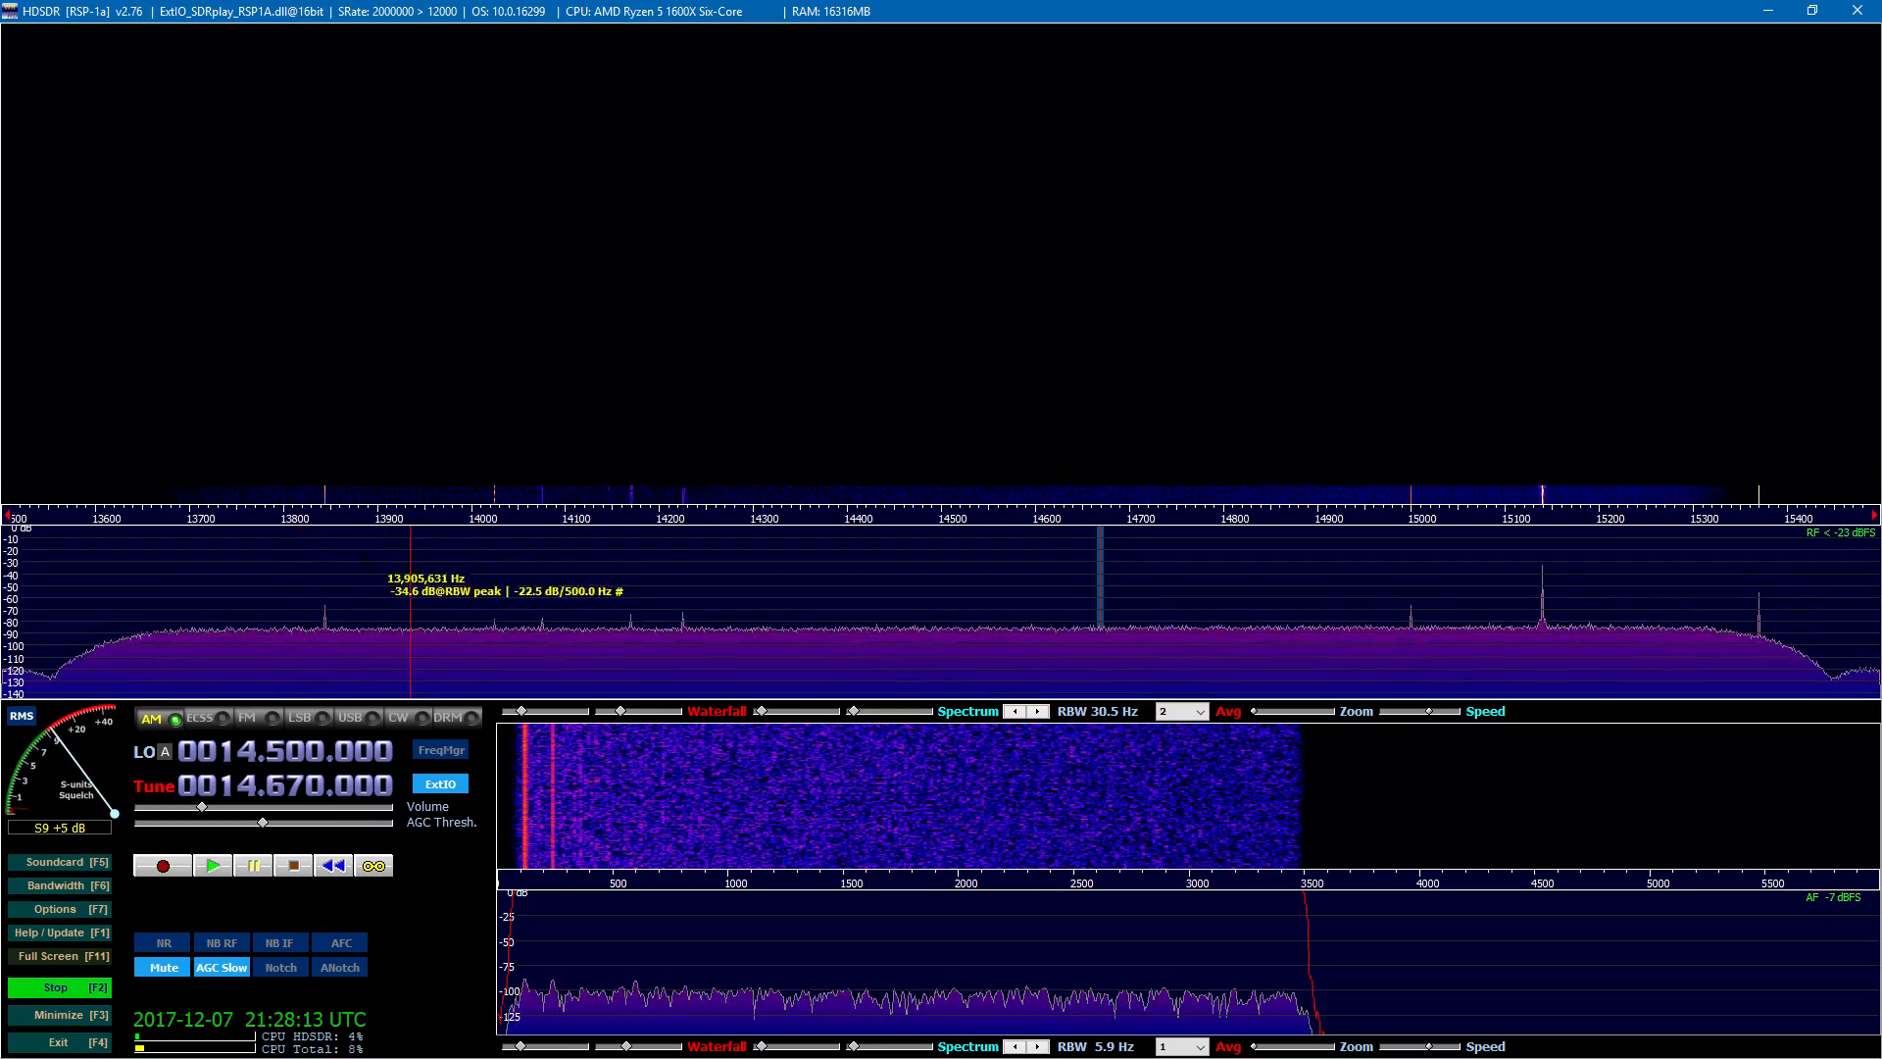
drag(349, 516, 350, 533)
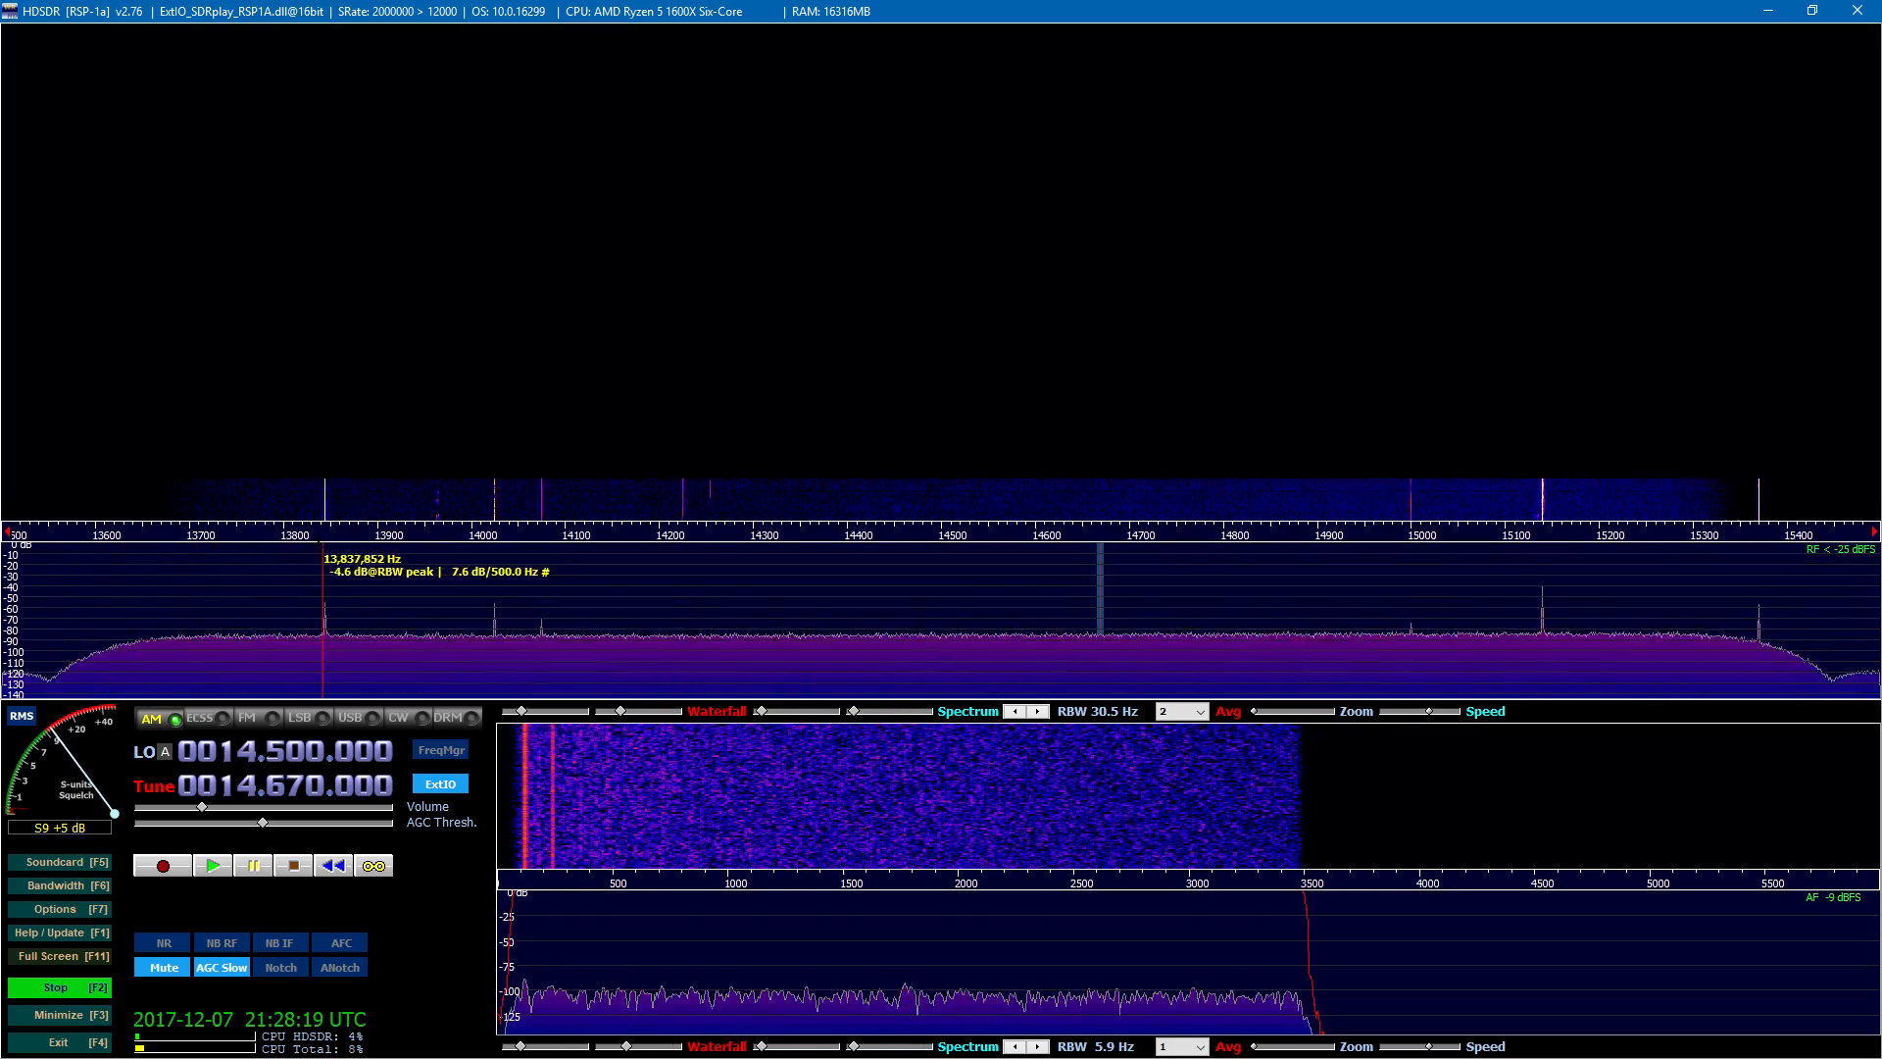
drag(360, 530, 357, 539)
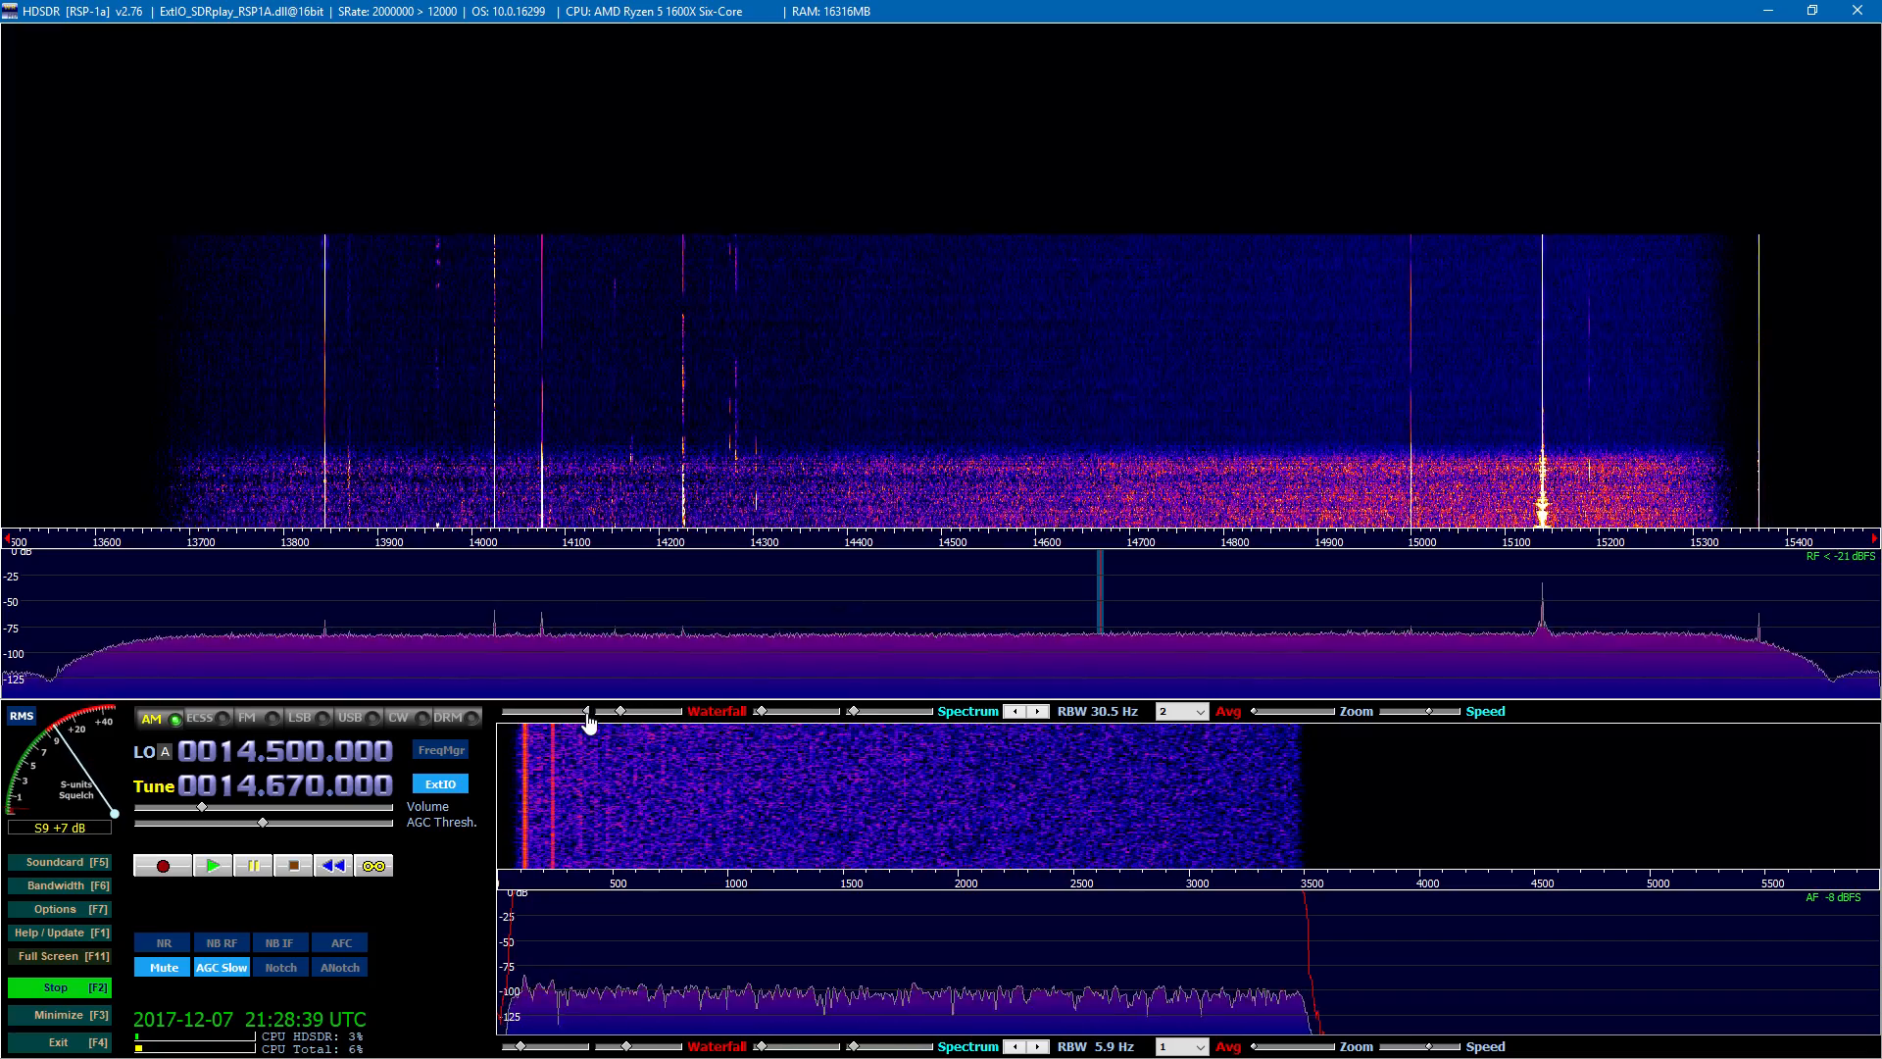
Step: Reduce the RF waterfall brightness until the noise floor is dark blue, and step the tuning up to 14.670.500
drag(586, 714, 533, 715)
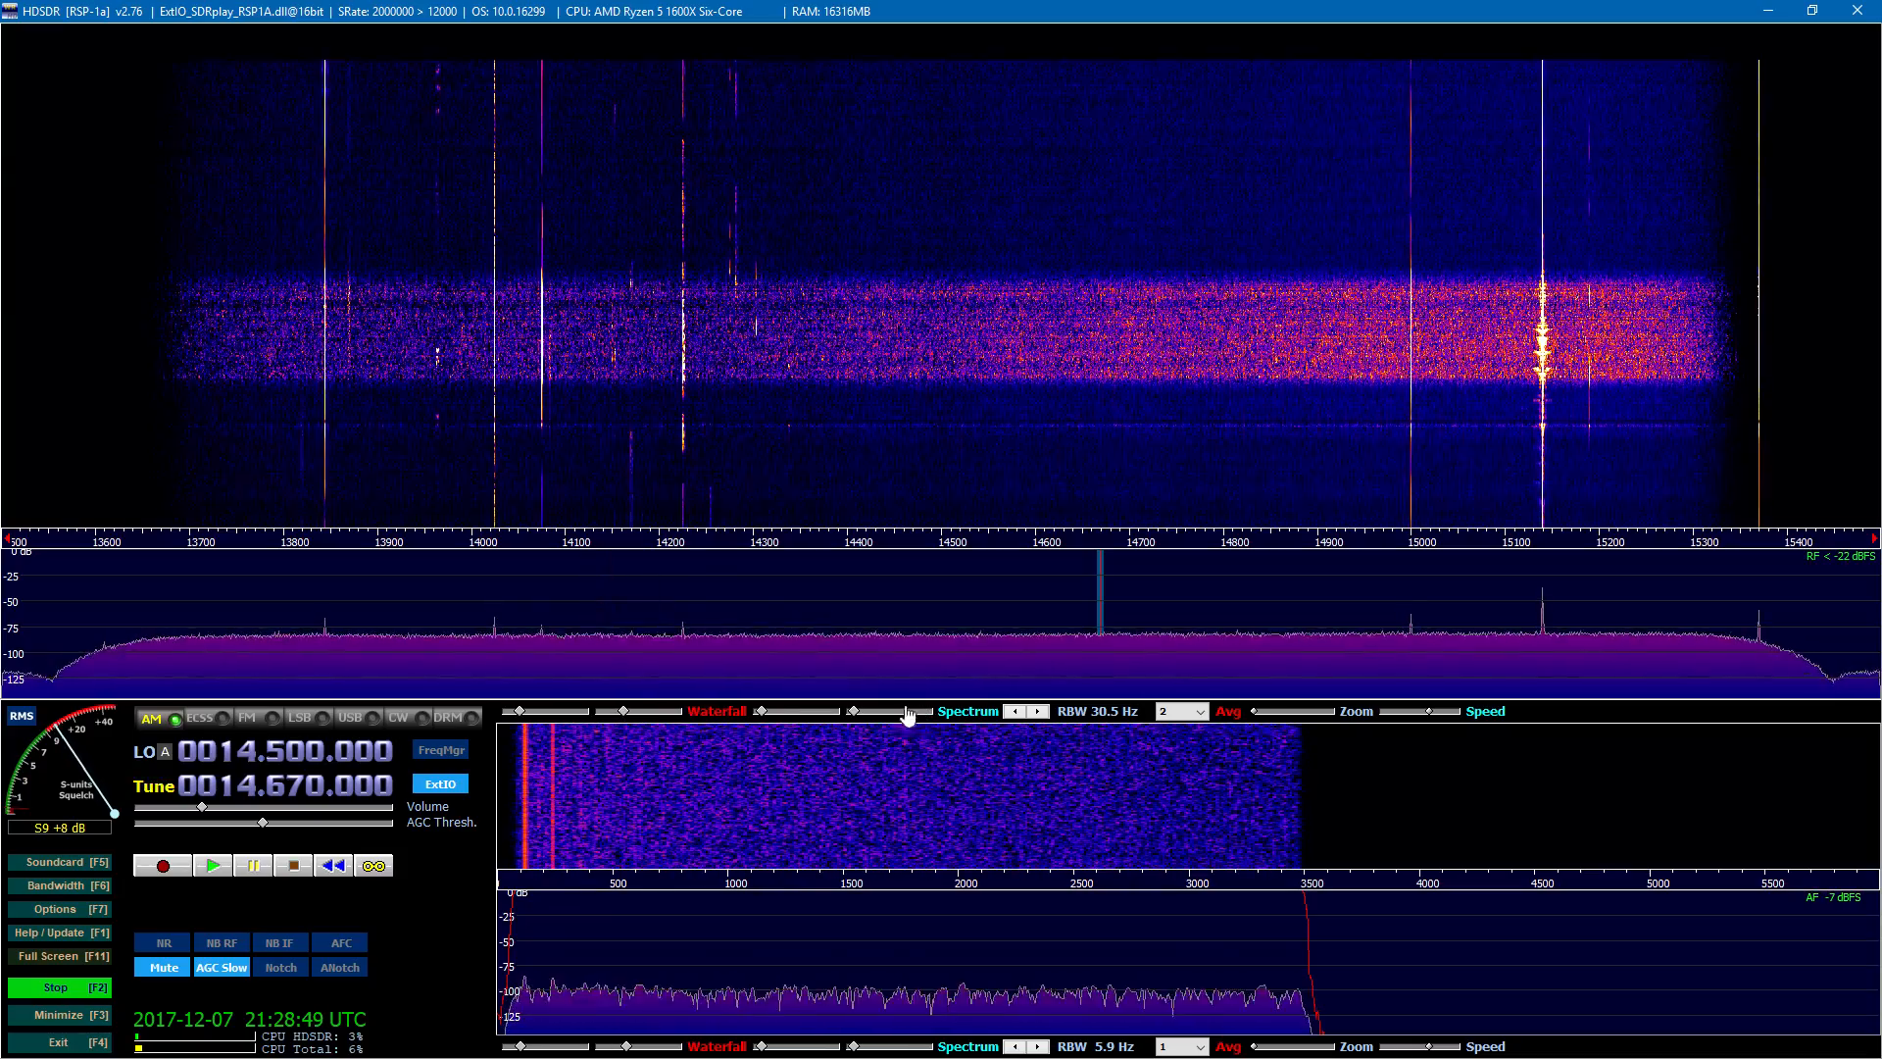
scroll(919, 912, up, 1)
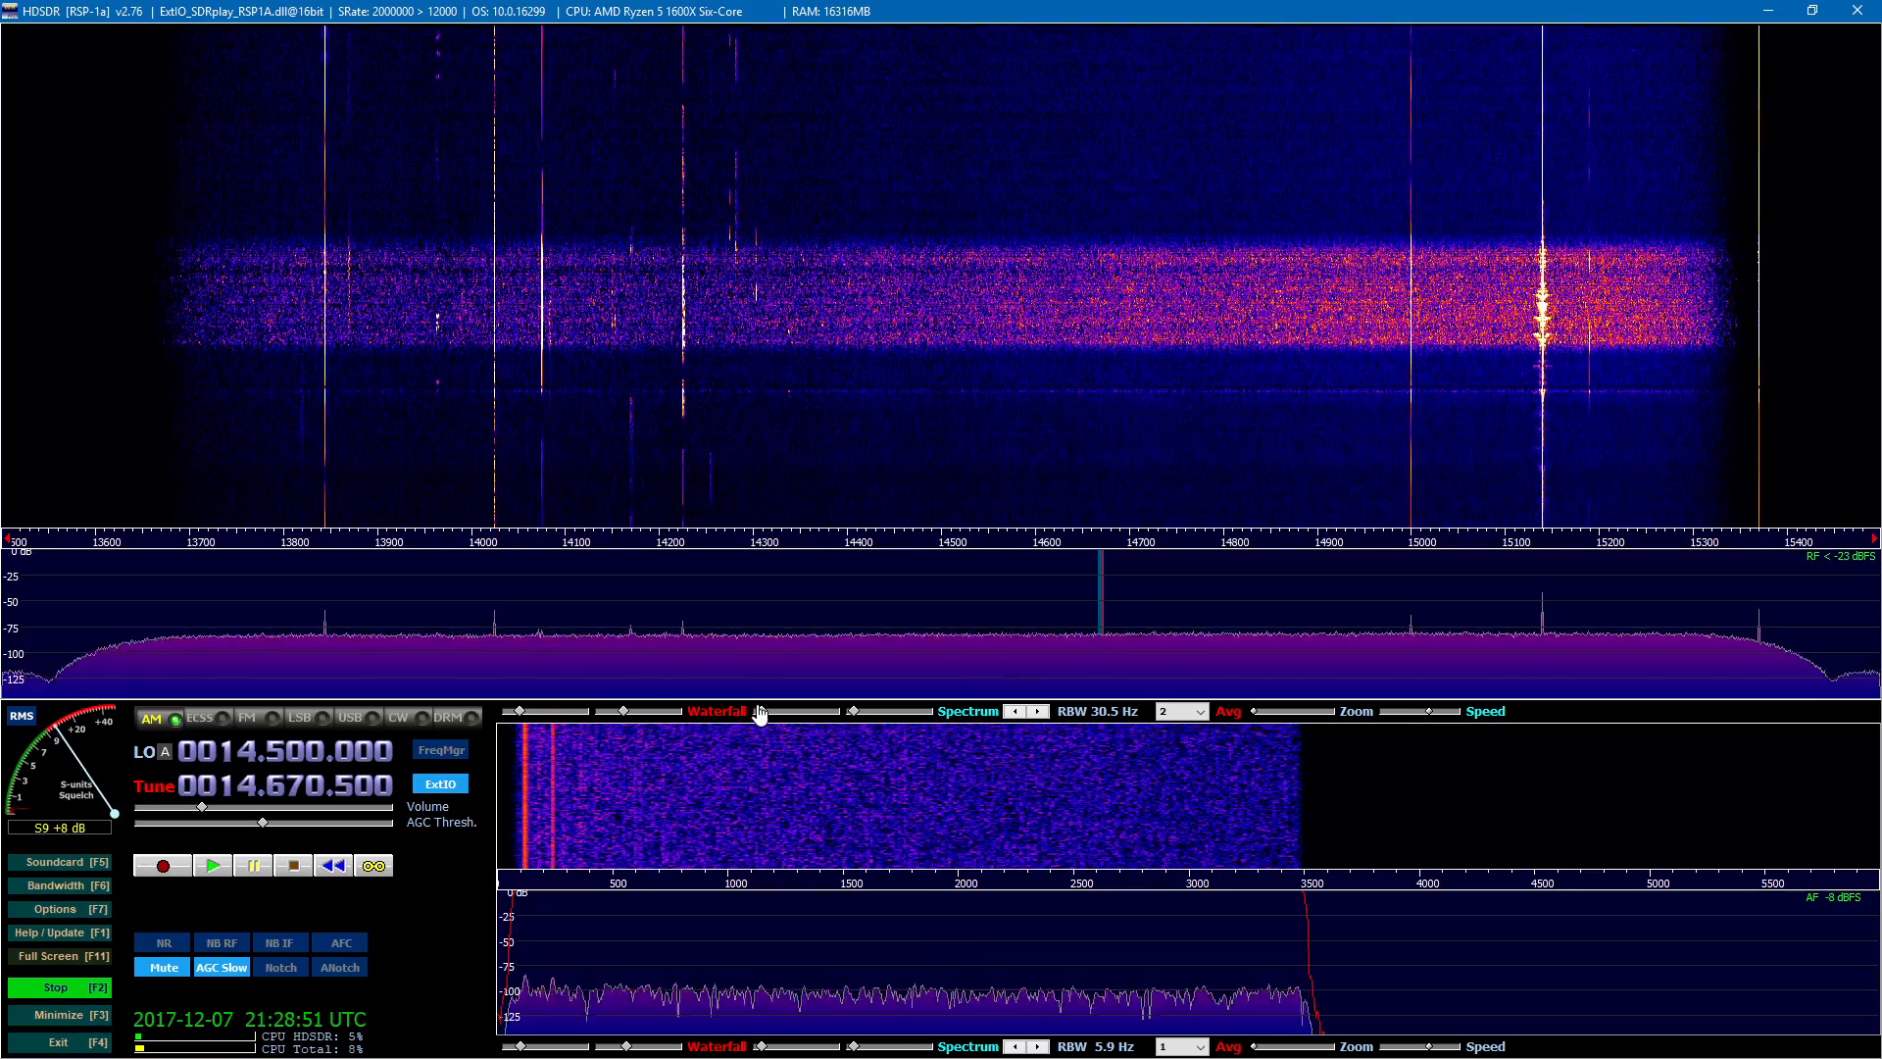
Step: Adjust the RF spectrum's maximum and minimum levels so its scale runs from slightly above 0 dB to about -125 dB
mouse_move(763, 711)
mouse_down()
mouse_move(807, 712)
mouse_move(764, 714)
mouse_up()
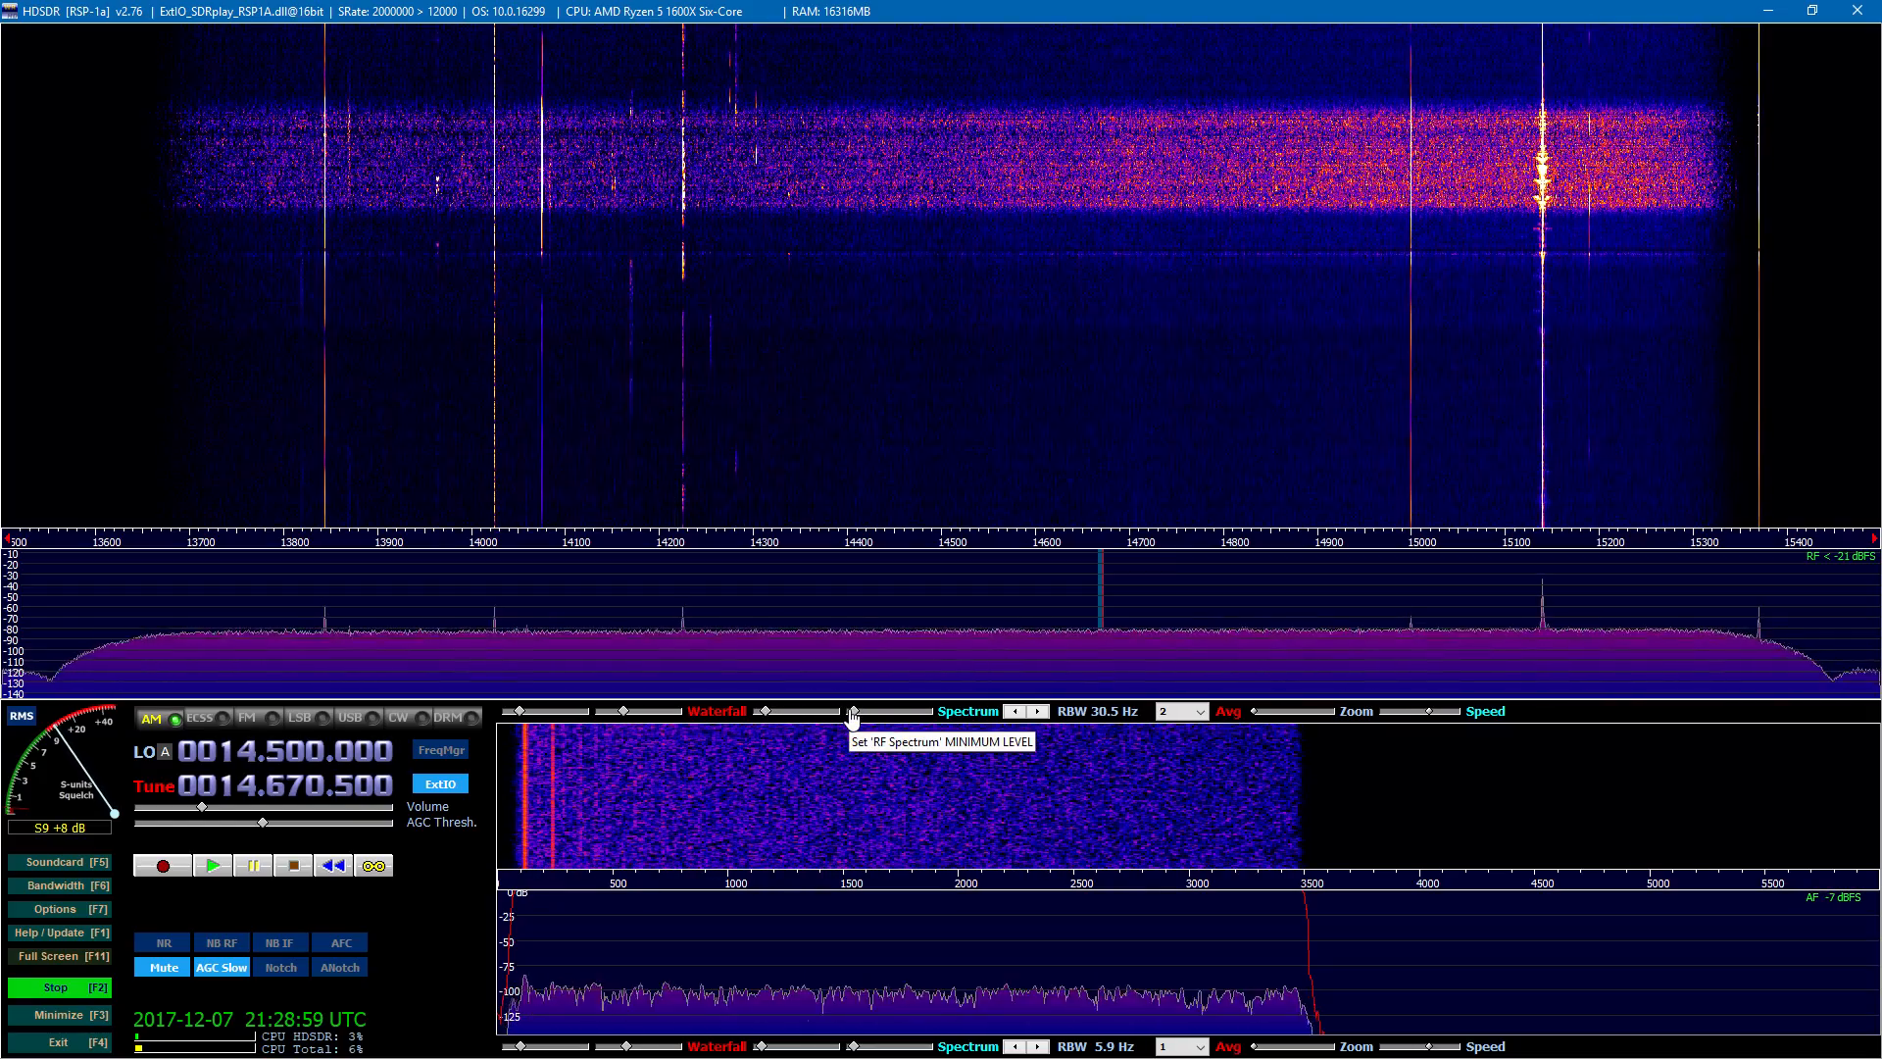
mouse_move(852, 719)
mouse_down()
mouse_move(855, 744)
mouse_move(861, 731)
mouse_up()
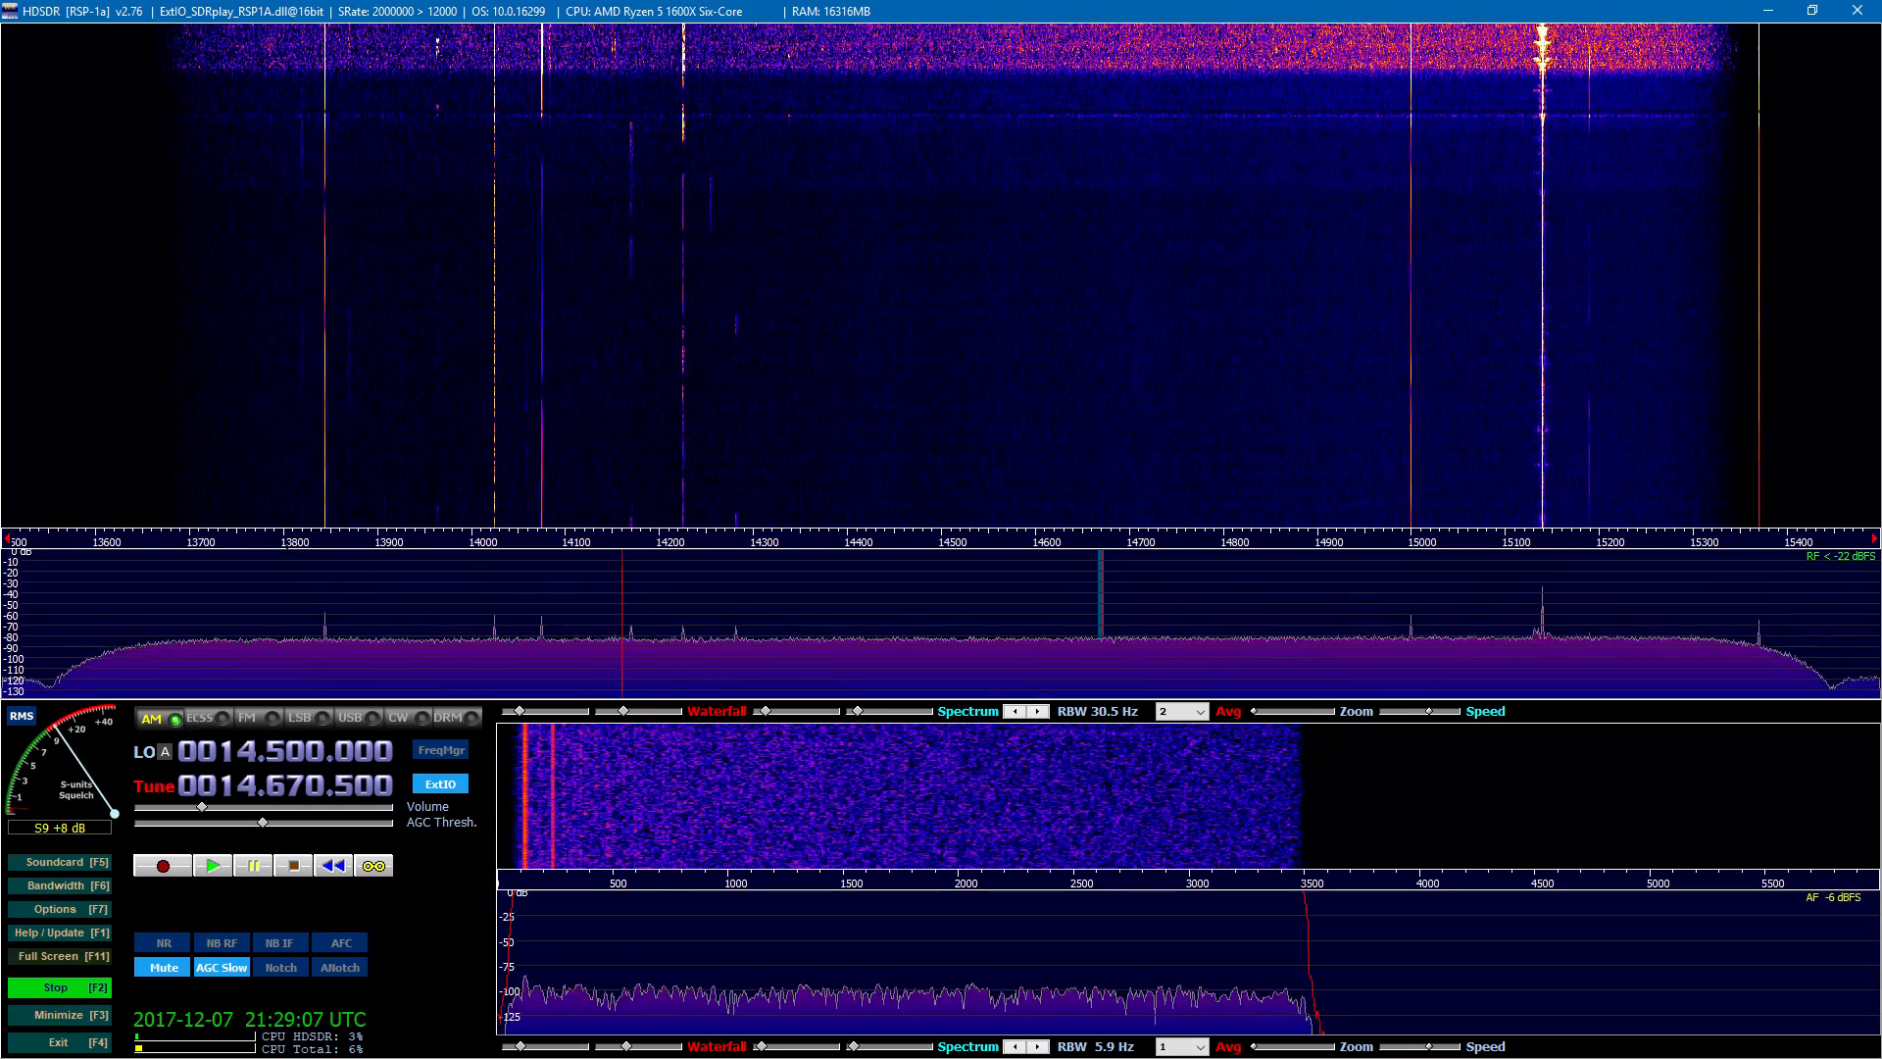
drag(860, 713, 763, 733)
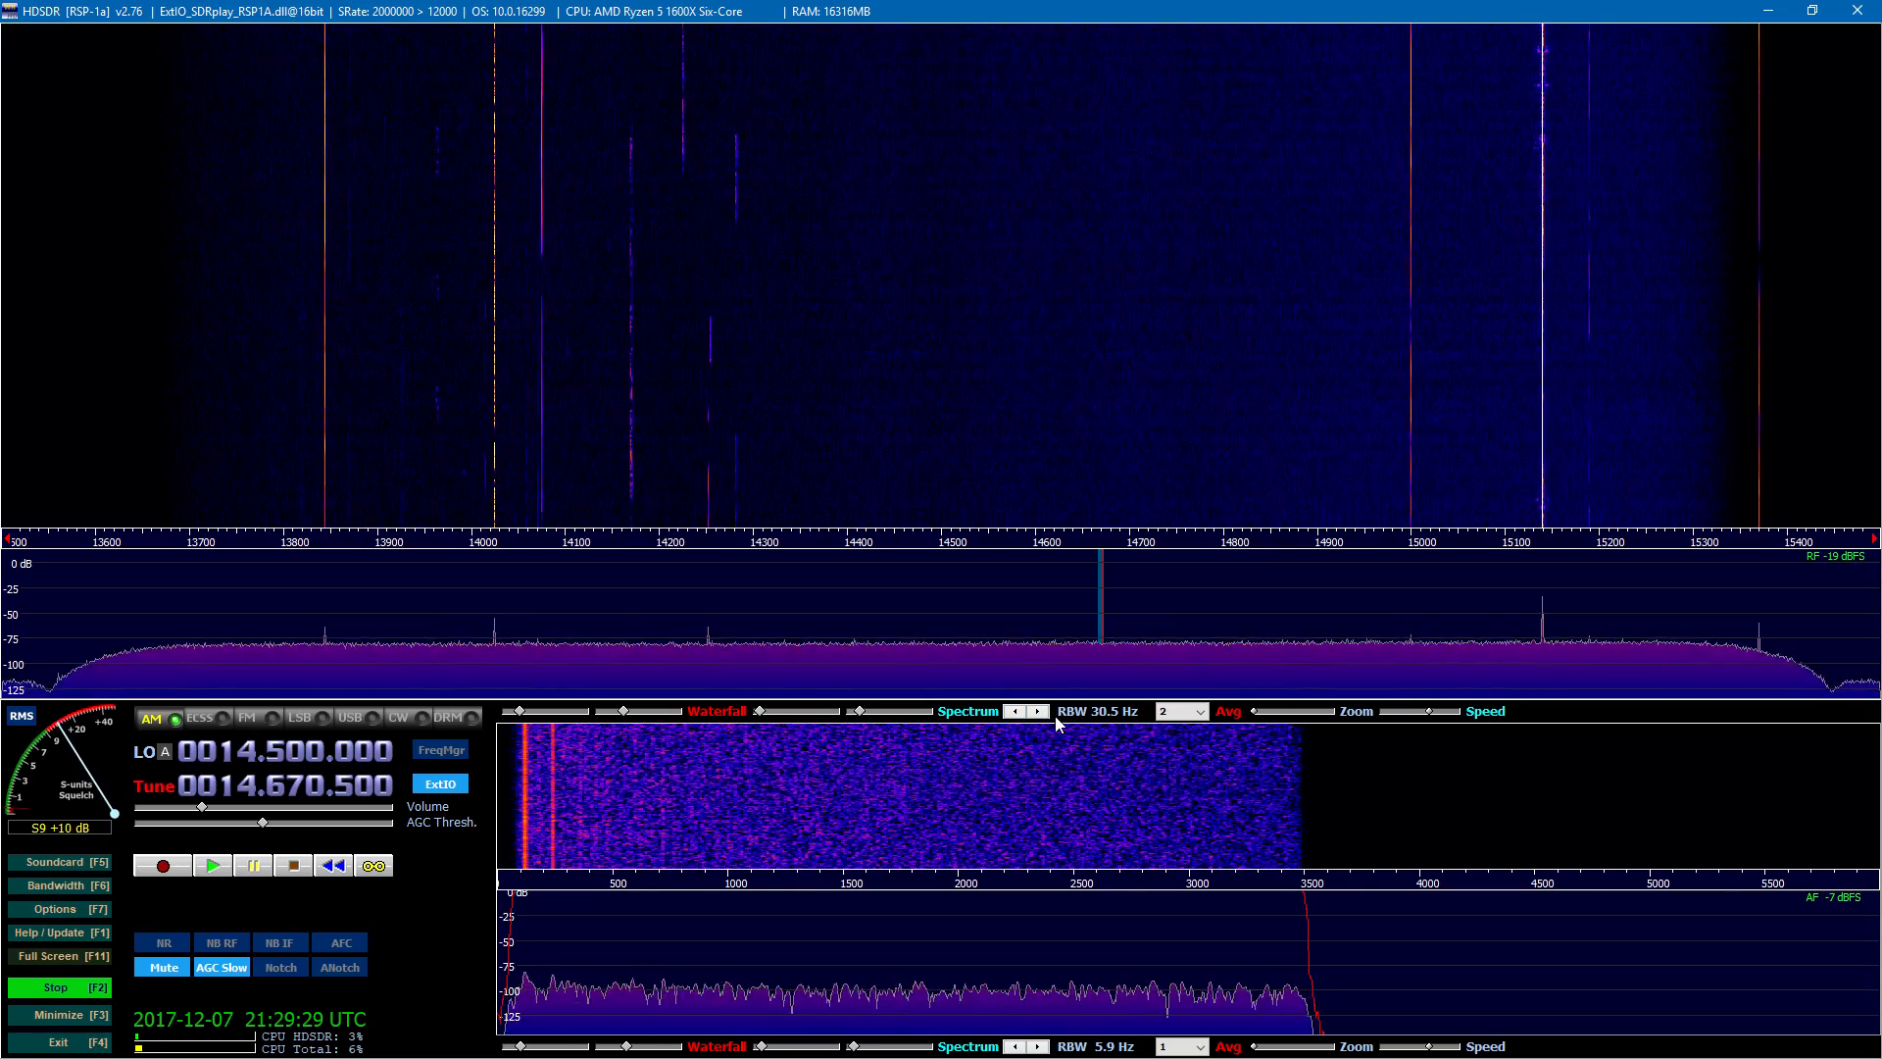
Step: Coarsen the RF resolution bandwidth step by step to 7812.5 Hz
click(1018, 713)
click(1017, 713)
click(1017, 714)
click(1018, 713)
click(1018, 714)
click(1018, 714)
click(1018, 714)
click(1017, 714)
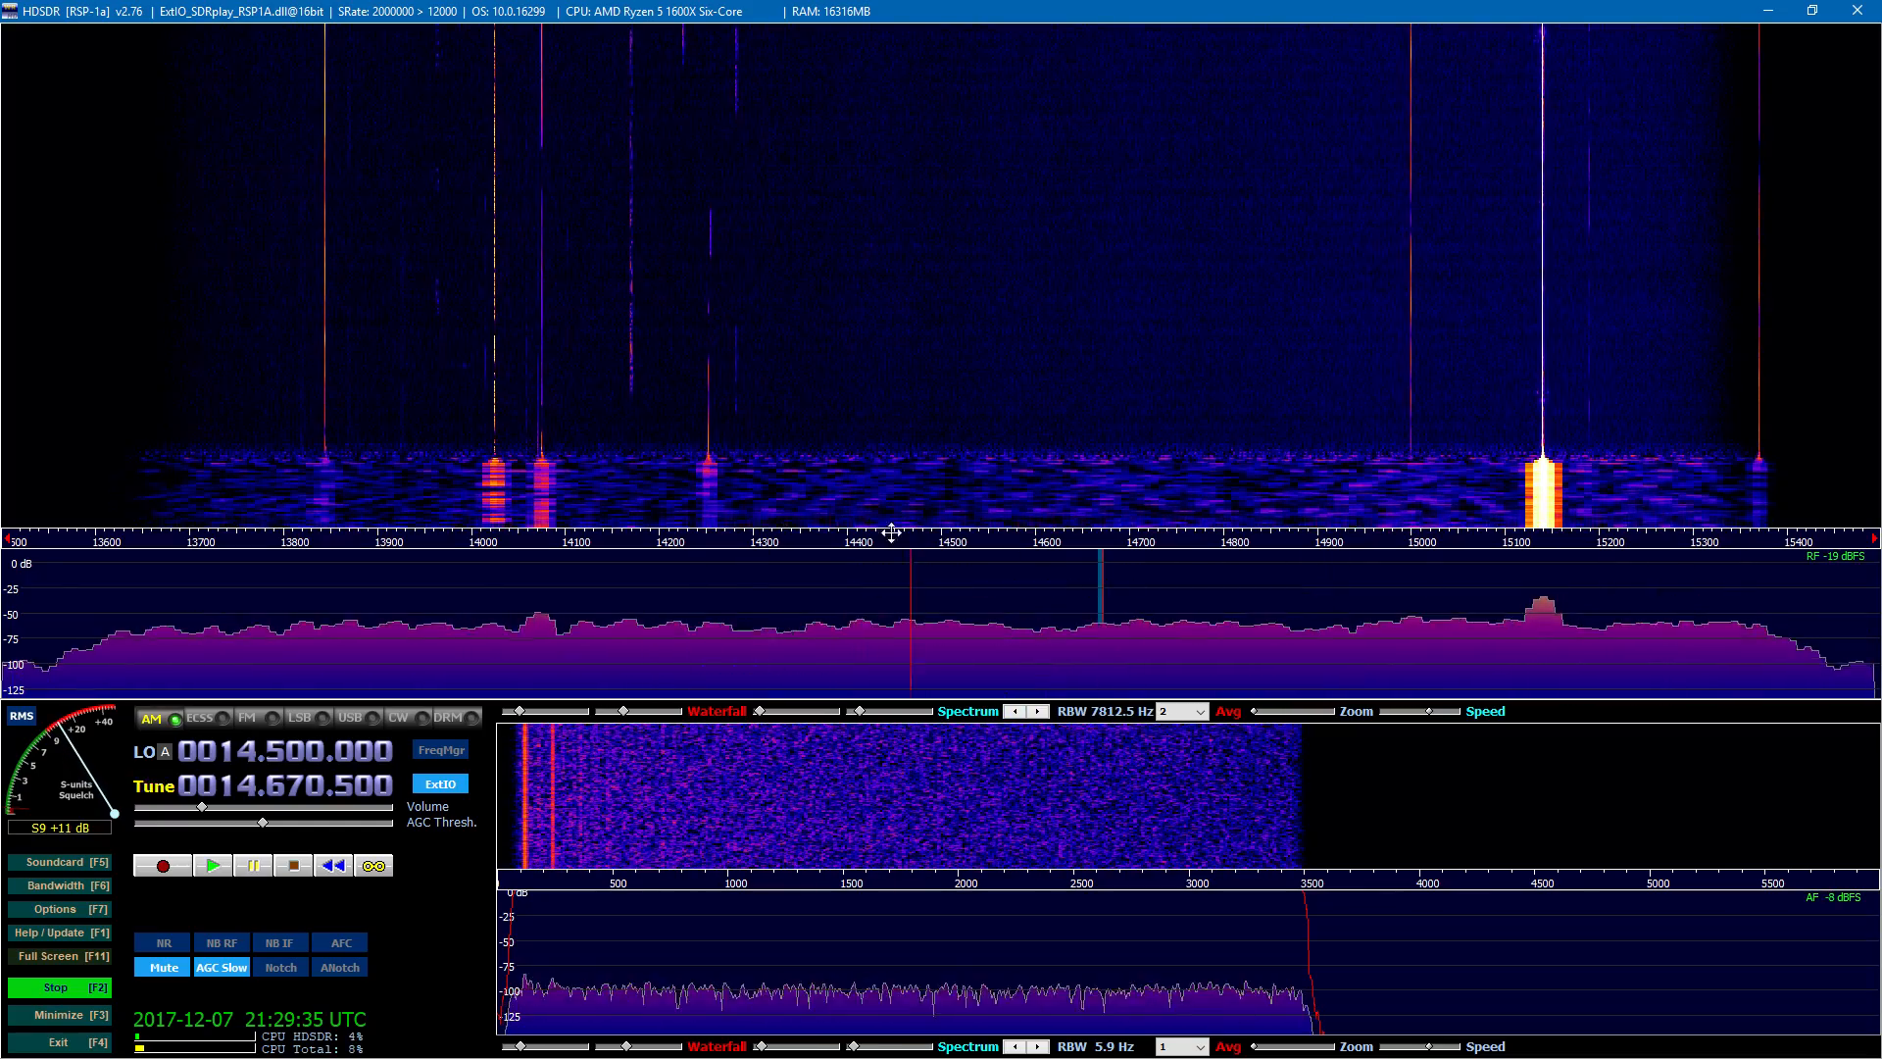
Step: Refine the RF resolution bandwidth to 7.6 Hz and step it back to 15.3 Hz
click(1037, 712)
click(1037, 712)
click(1037, 711)
click(1037, 712)
click(1038, 713)
click(1038, 713)
click(1037, 713)
click(1037, 712)
click(1037, 713)
click(1038, 712)
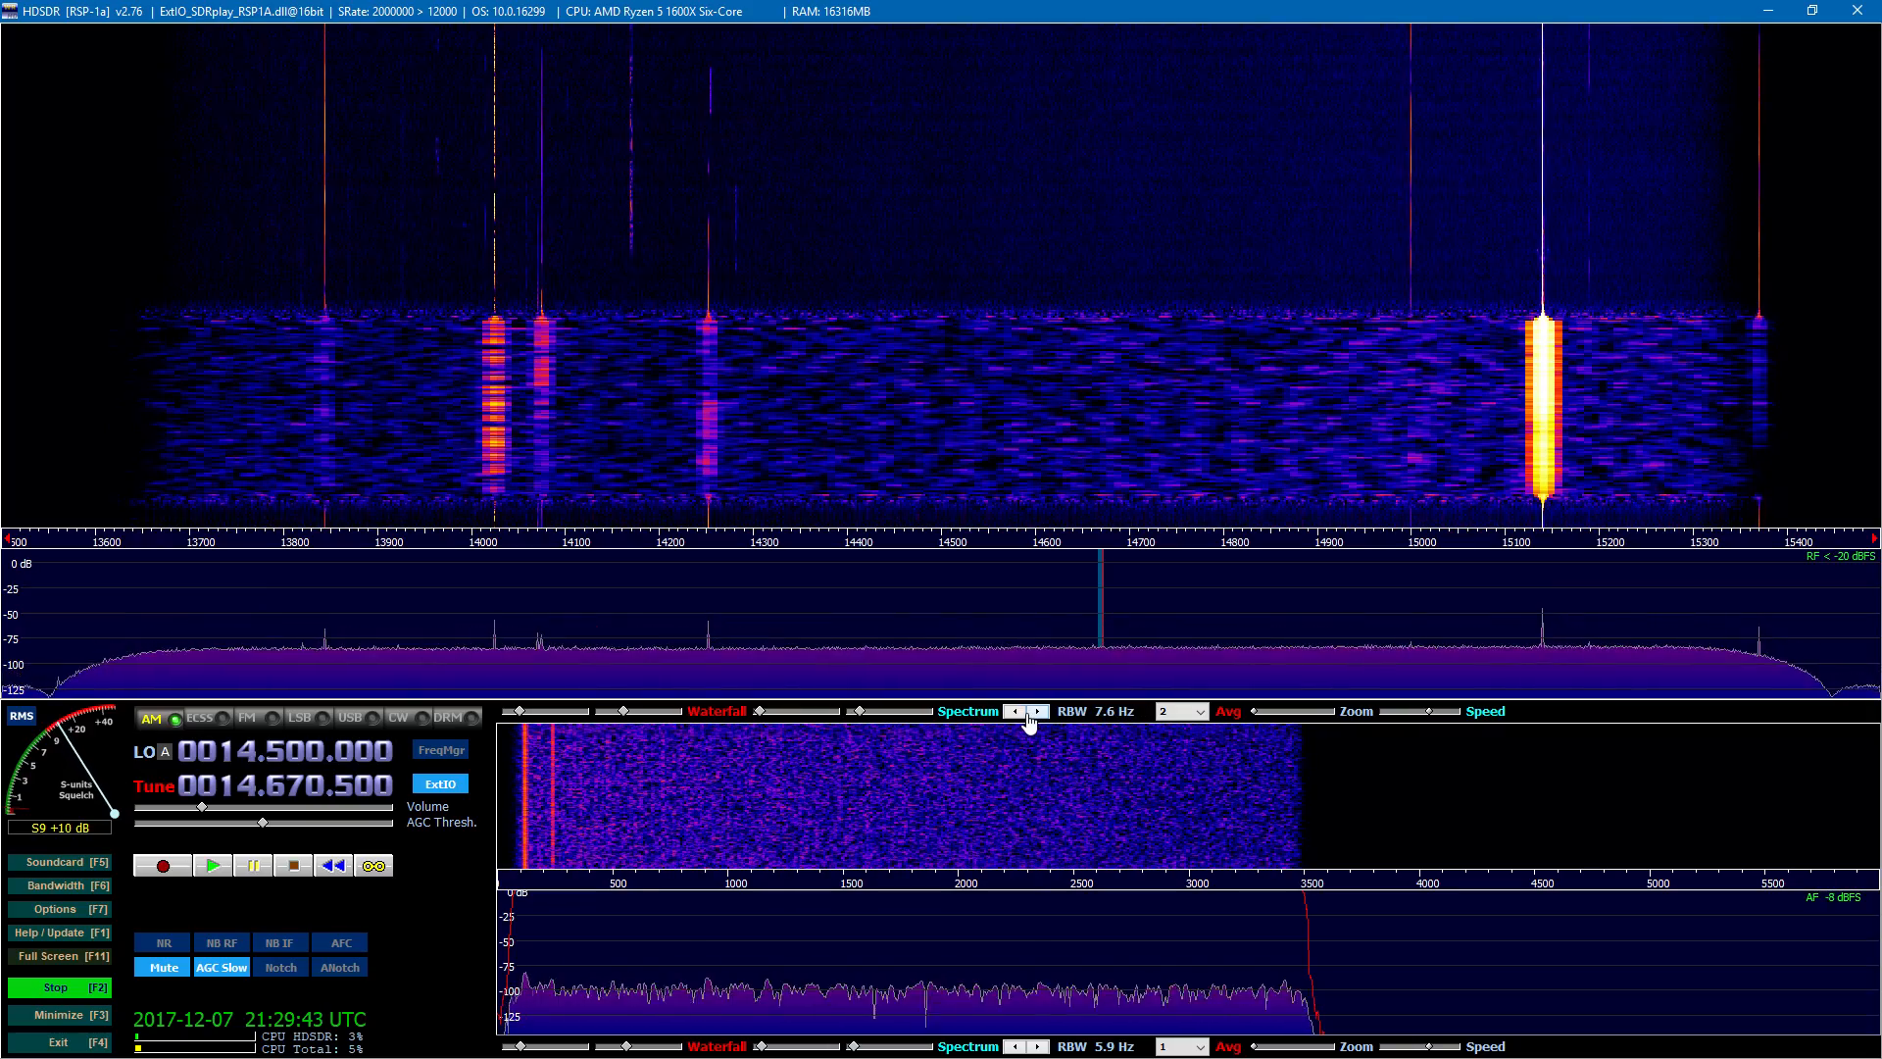
click(1017, 711)
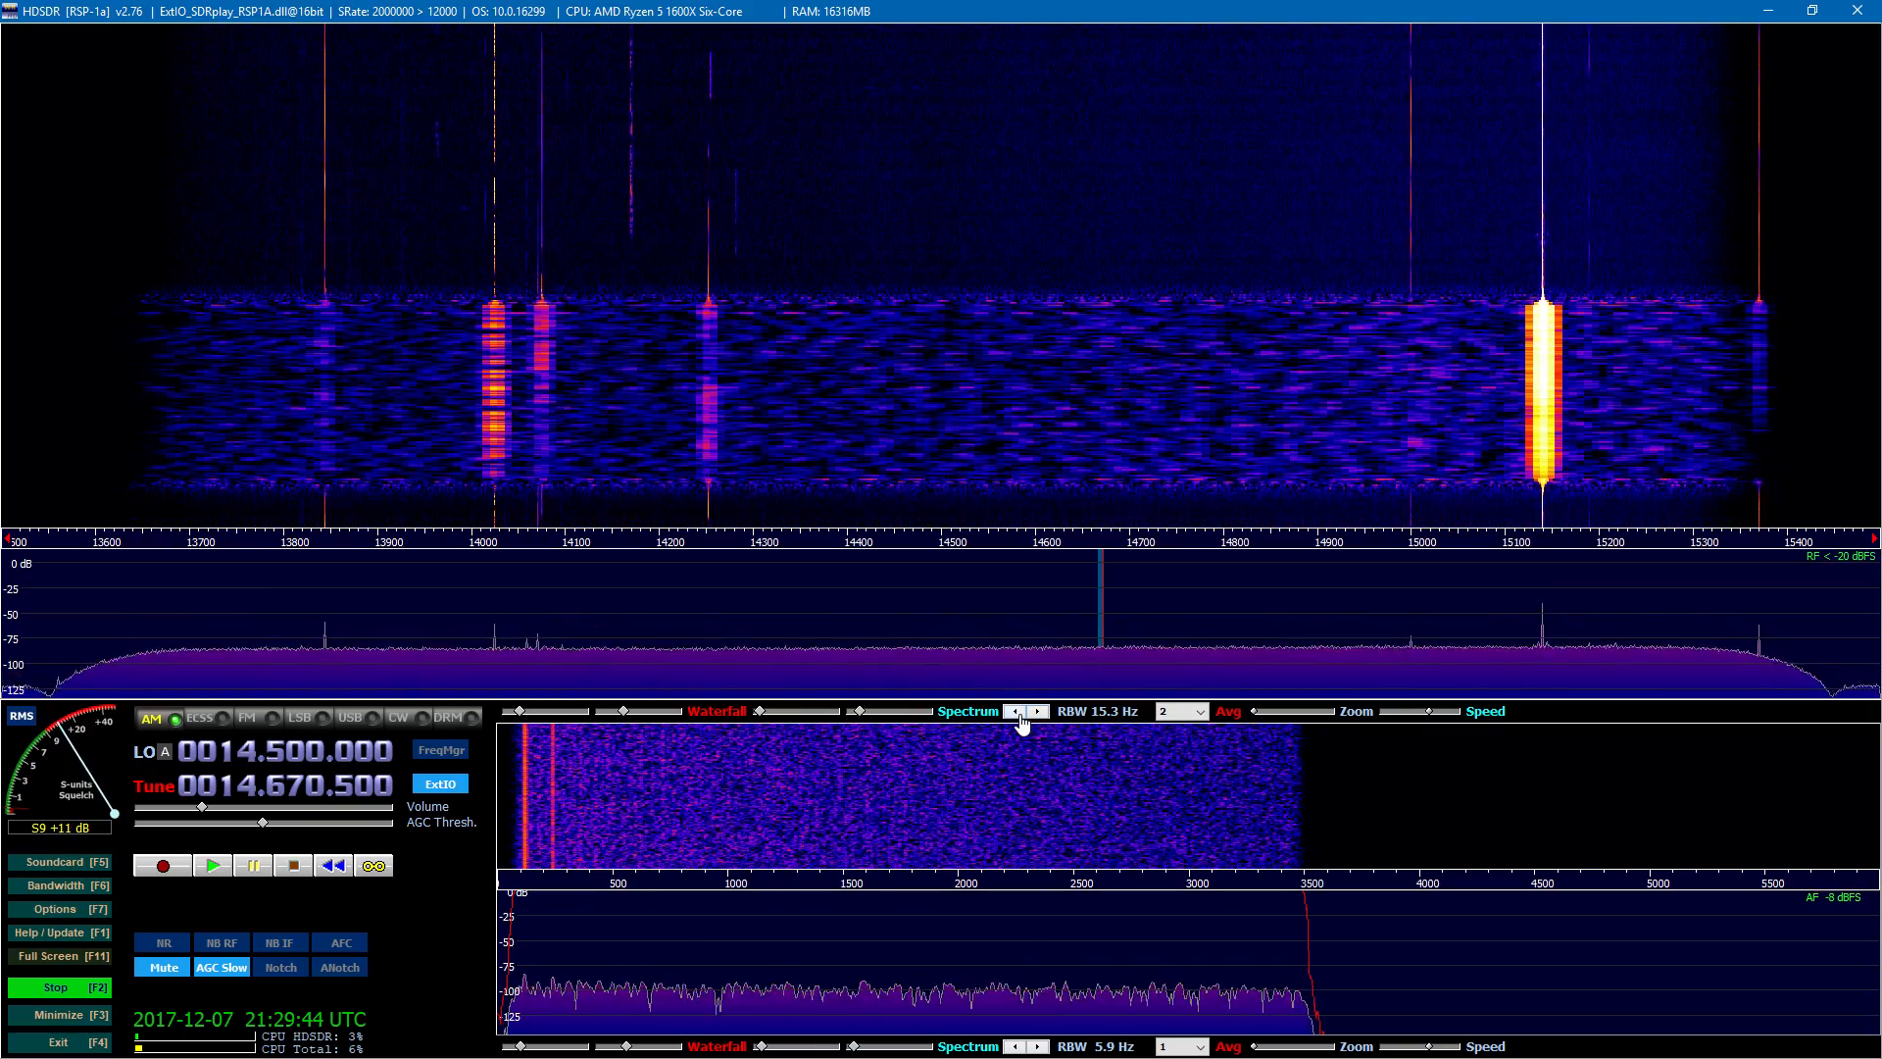
Step: Set the RF averaging to 2 and zoom the RF display out to span roughly 9040 to 9650 kHz
click(1183, 714)
click(1181, 741)
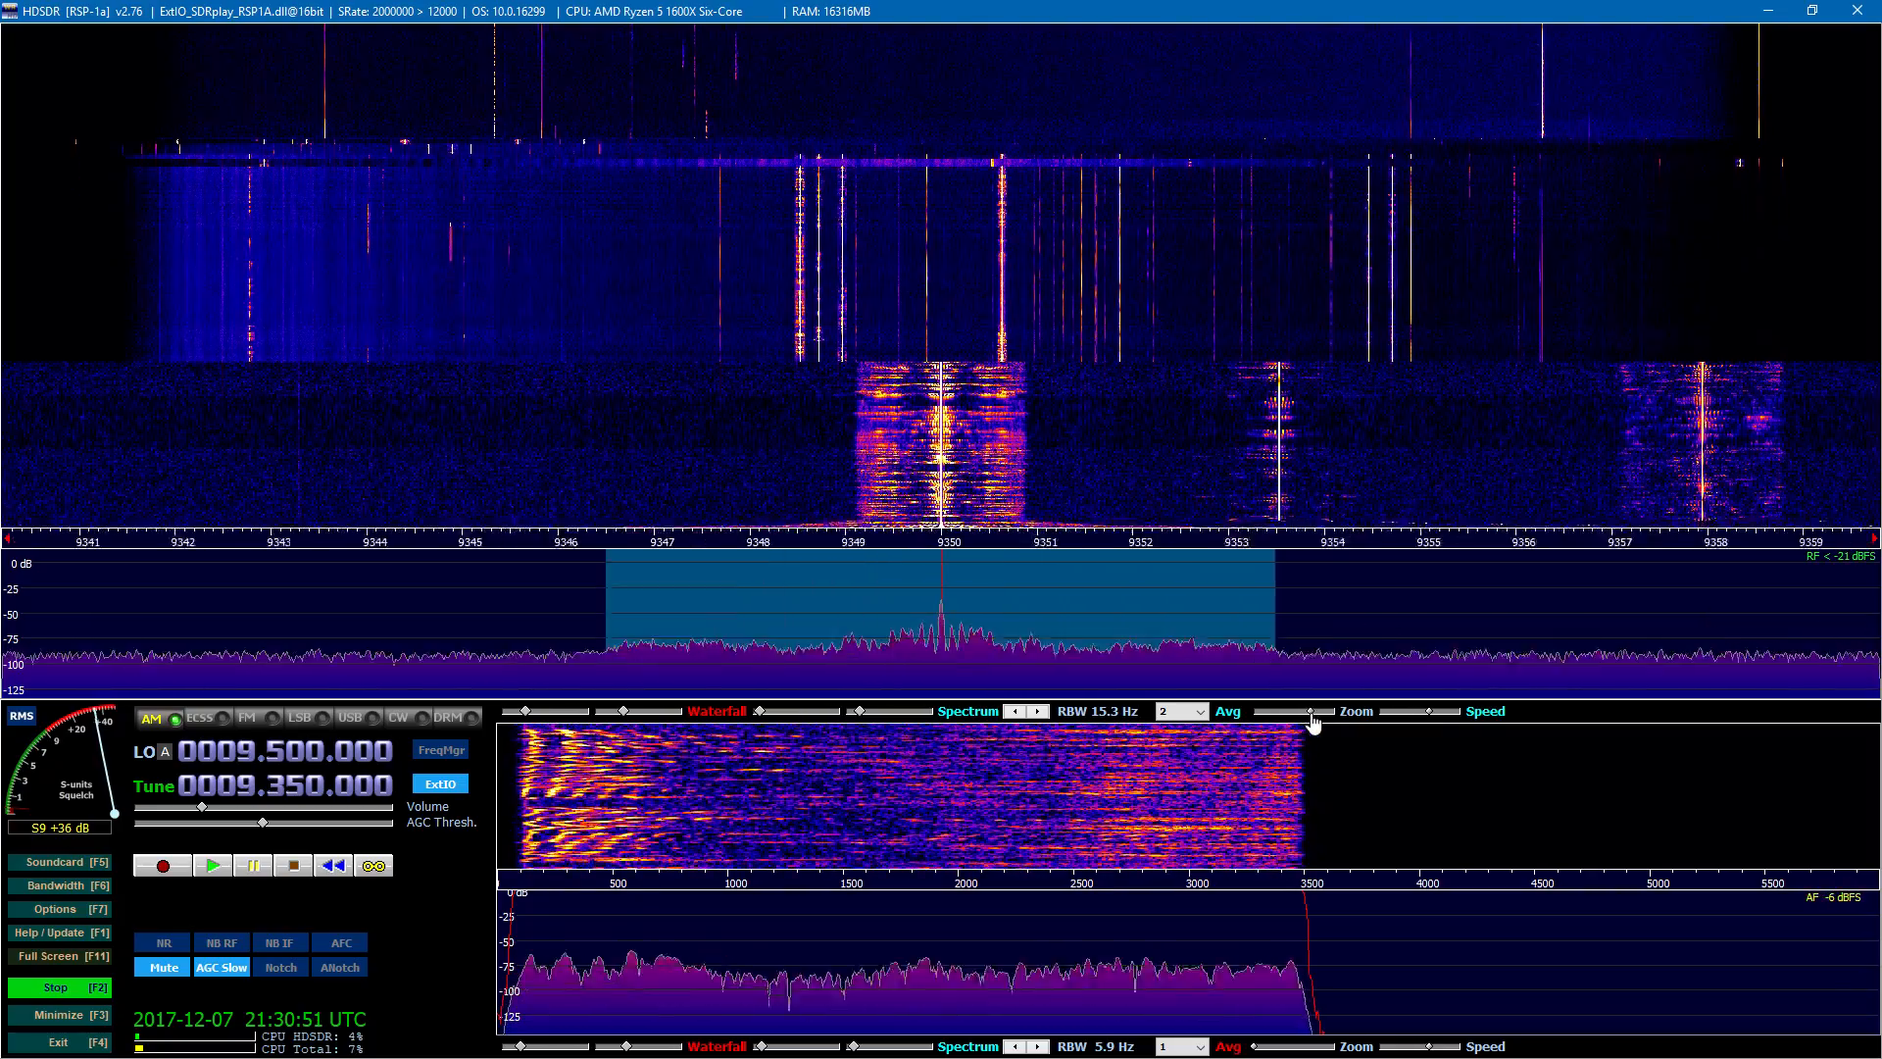
drag(1311, 713, 1270, 733)
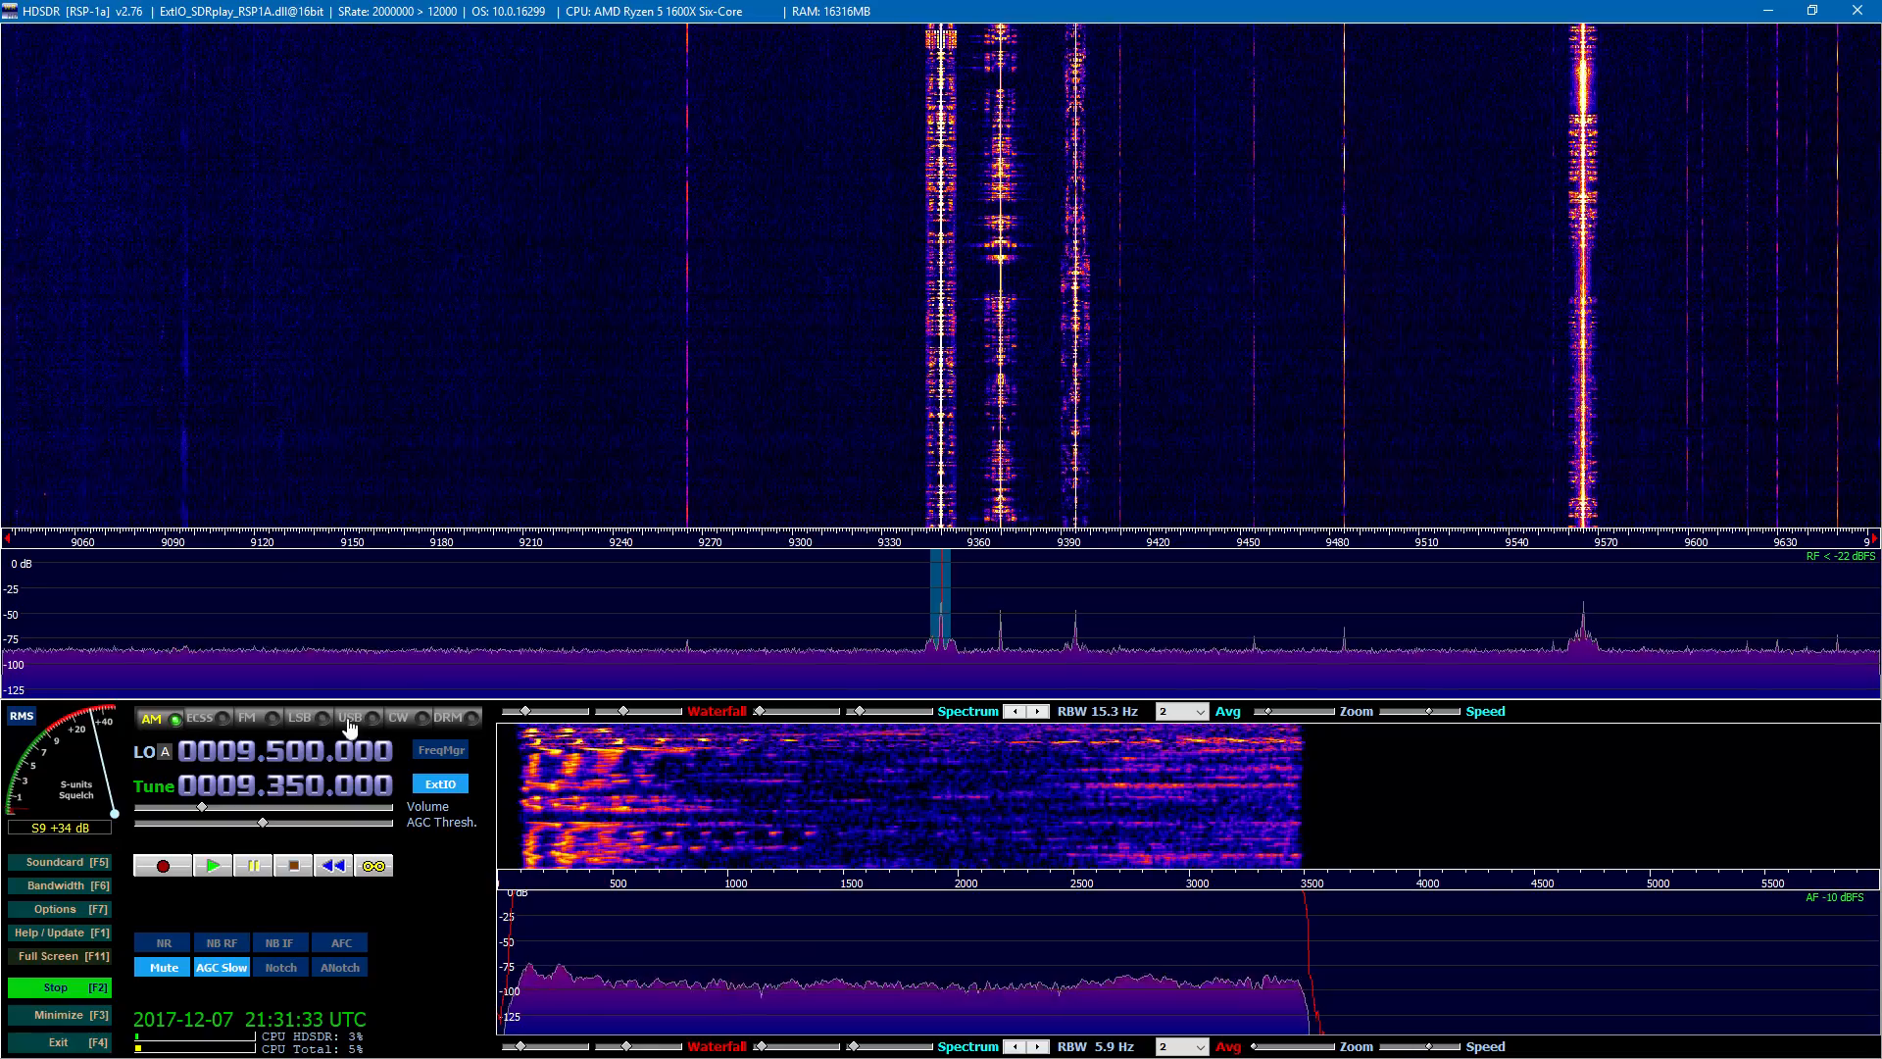
Step: Switch the demodulation mode to LSB, to USB, and back to AM
click(306, 723)
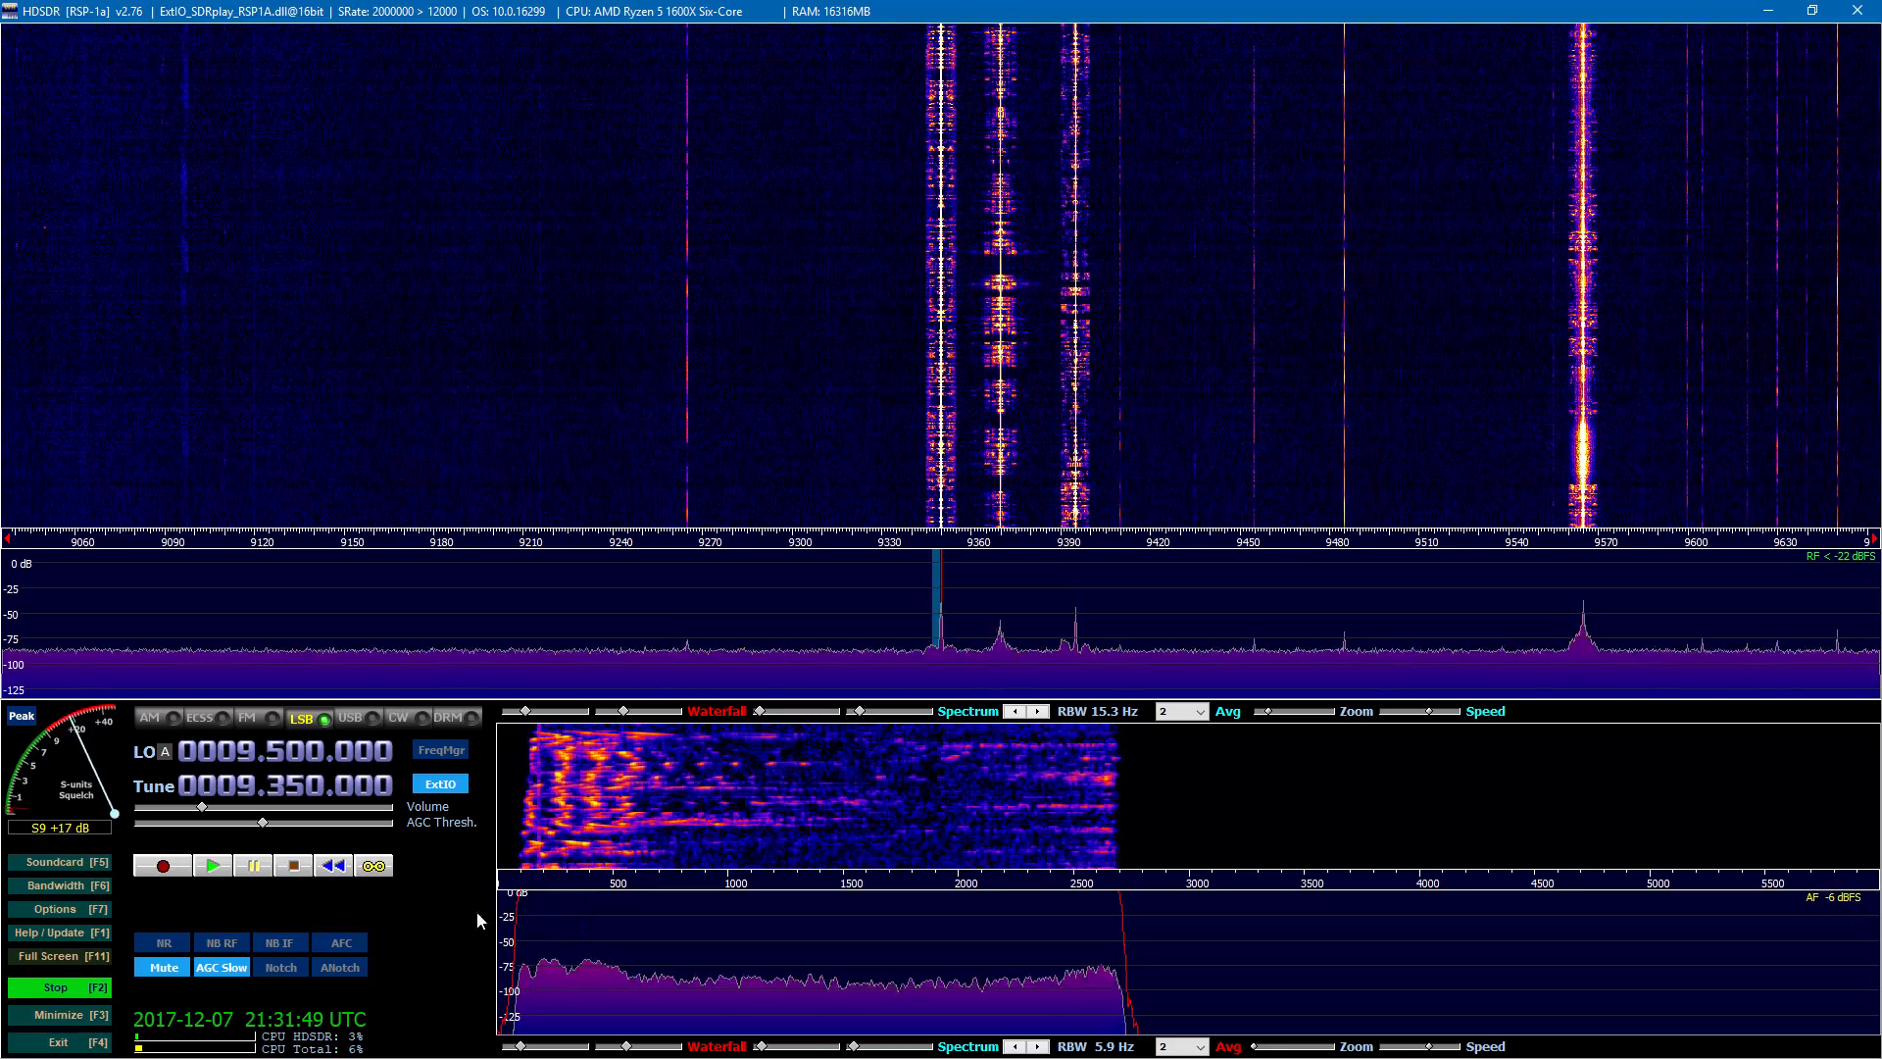
click(351, 718)
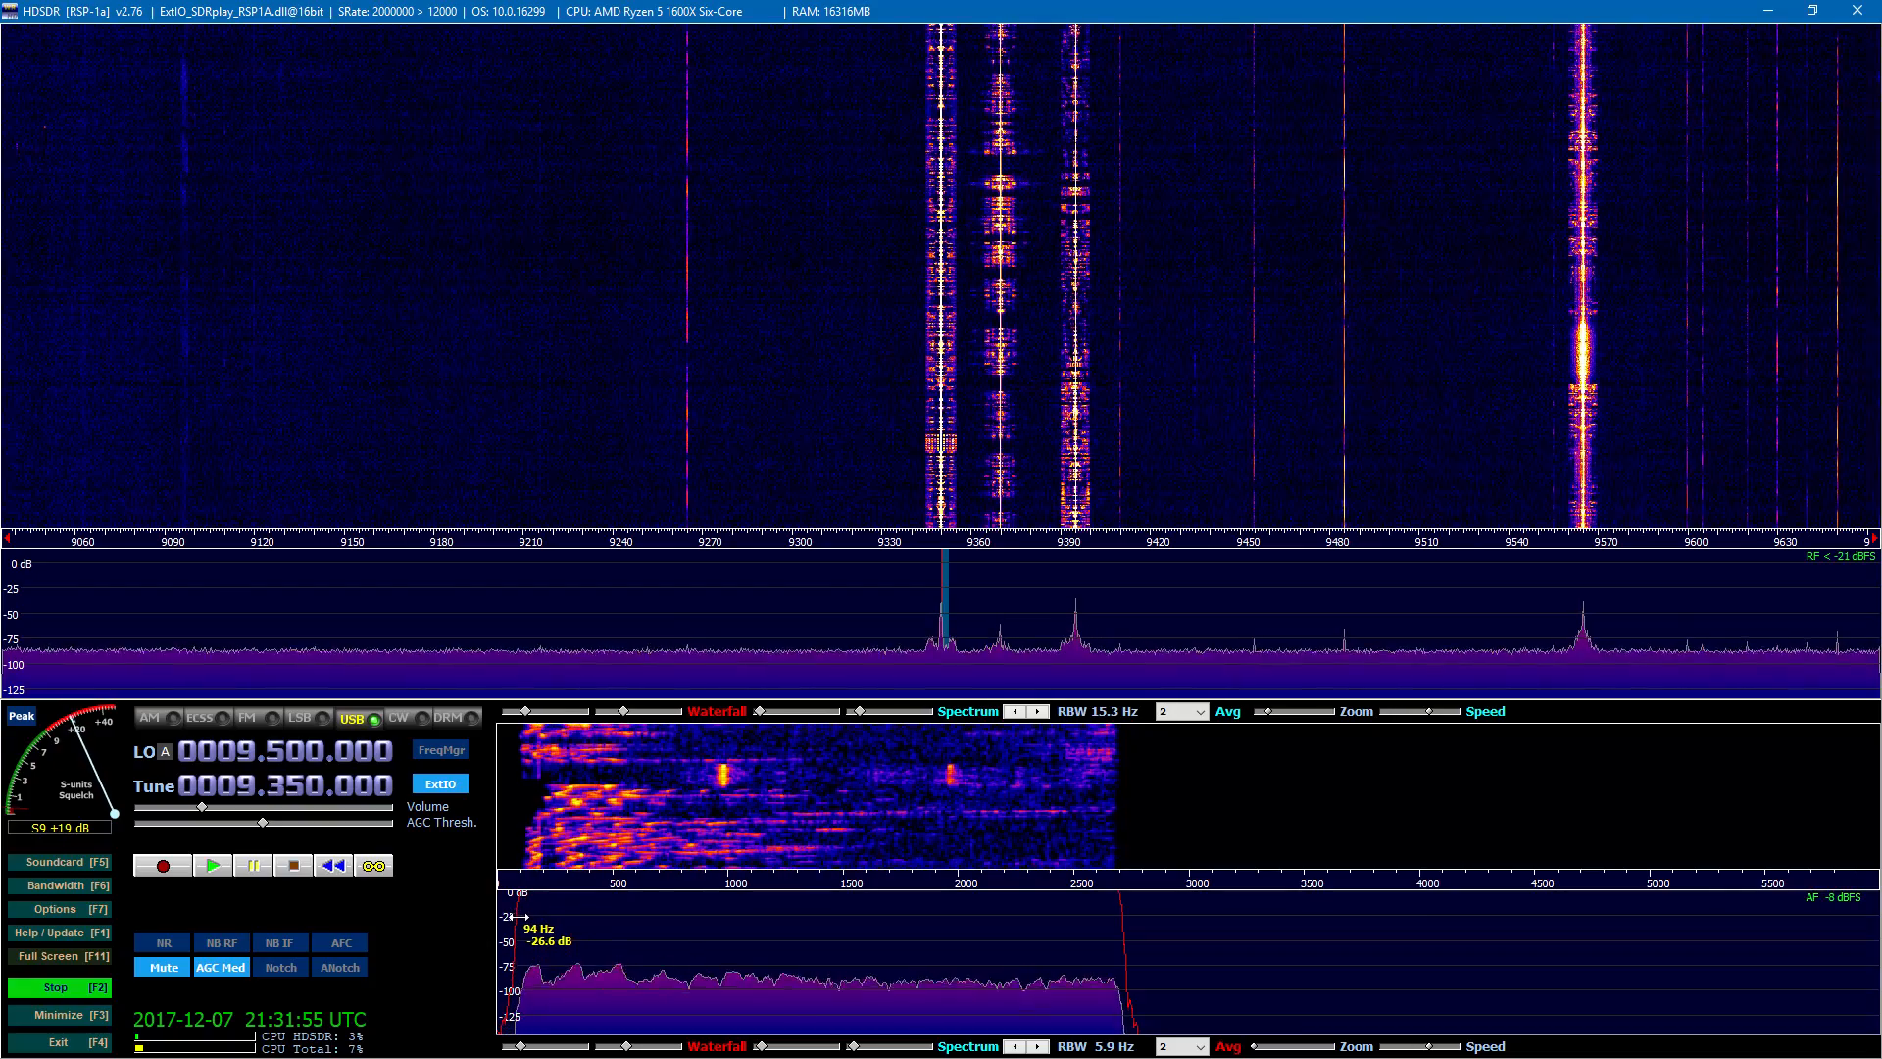
key(a)
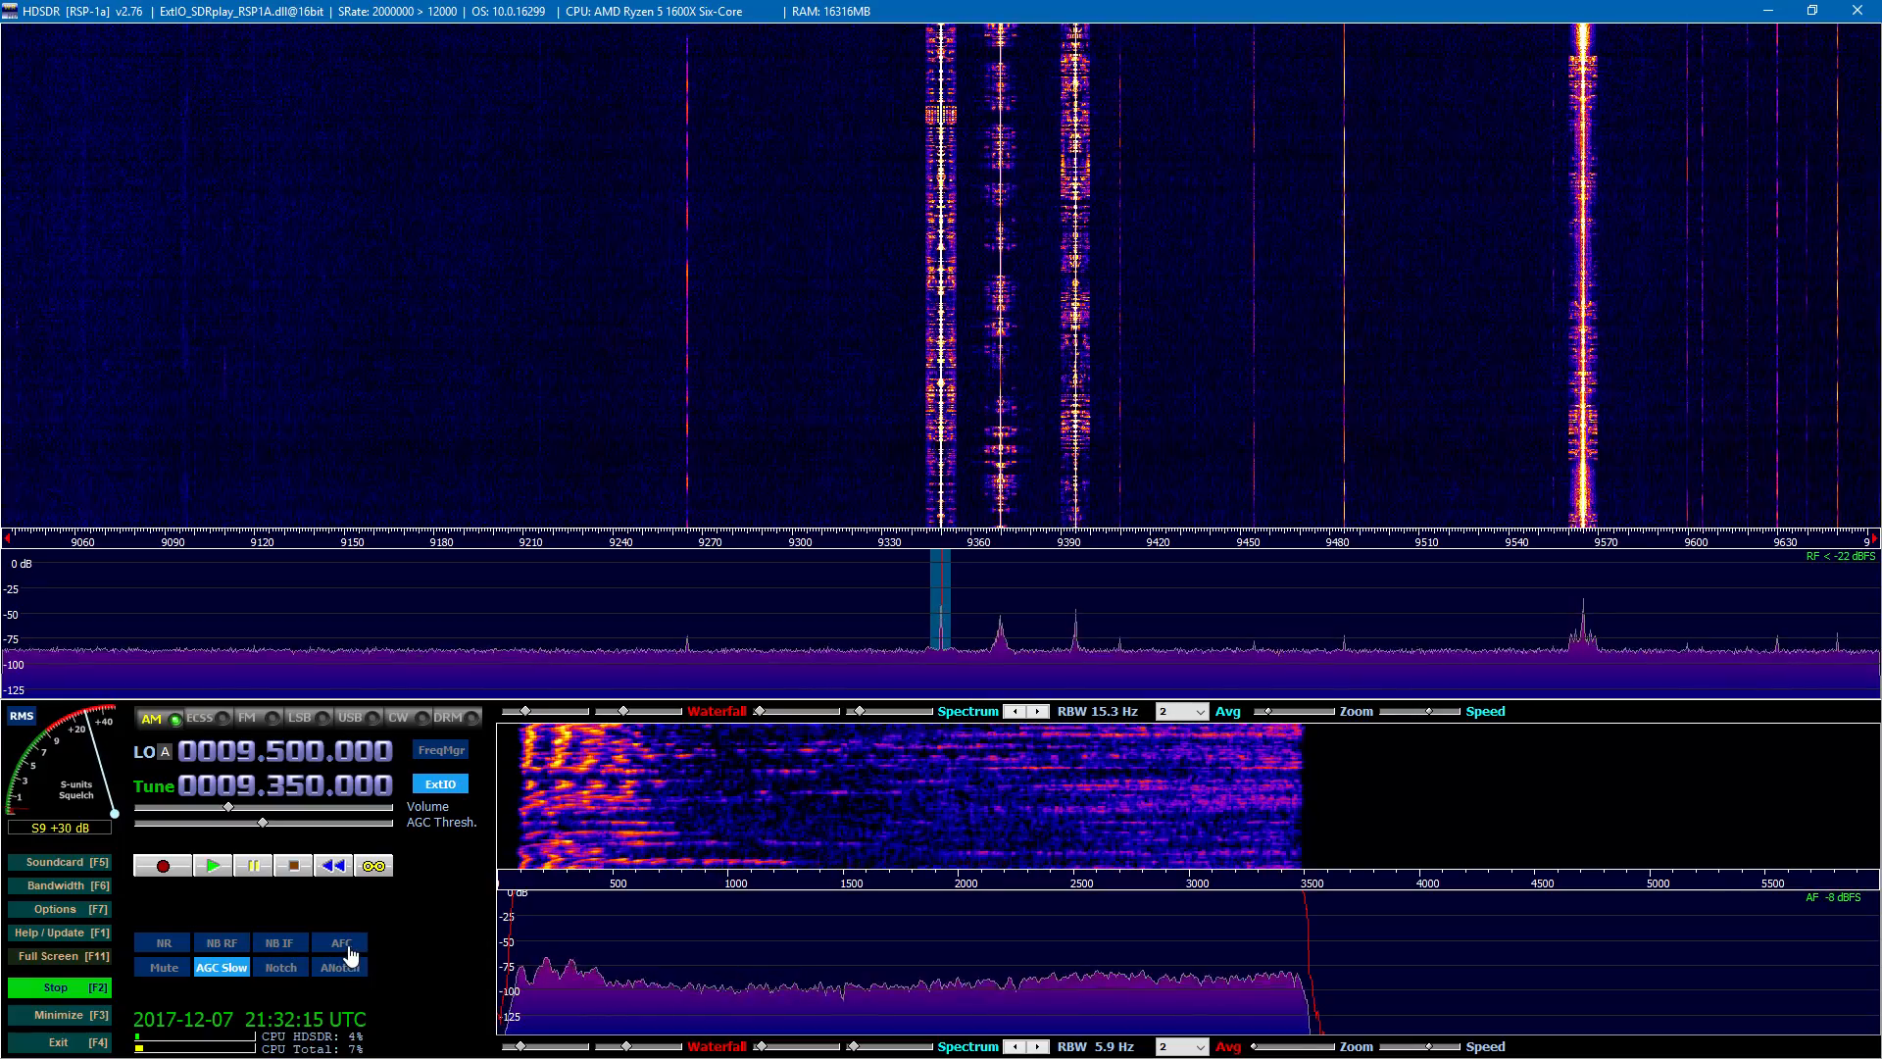
Step: Toggle the audio mute on and off and cycle the AGC speed to Med
click(163, 968)
click(182, 968)
click(226, 971)
click(225, 970)
click(225, 970)
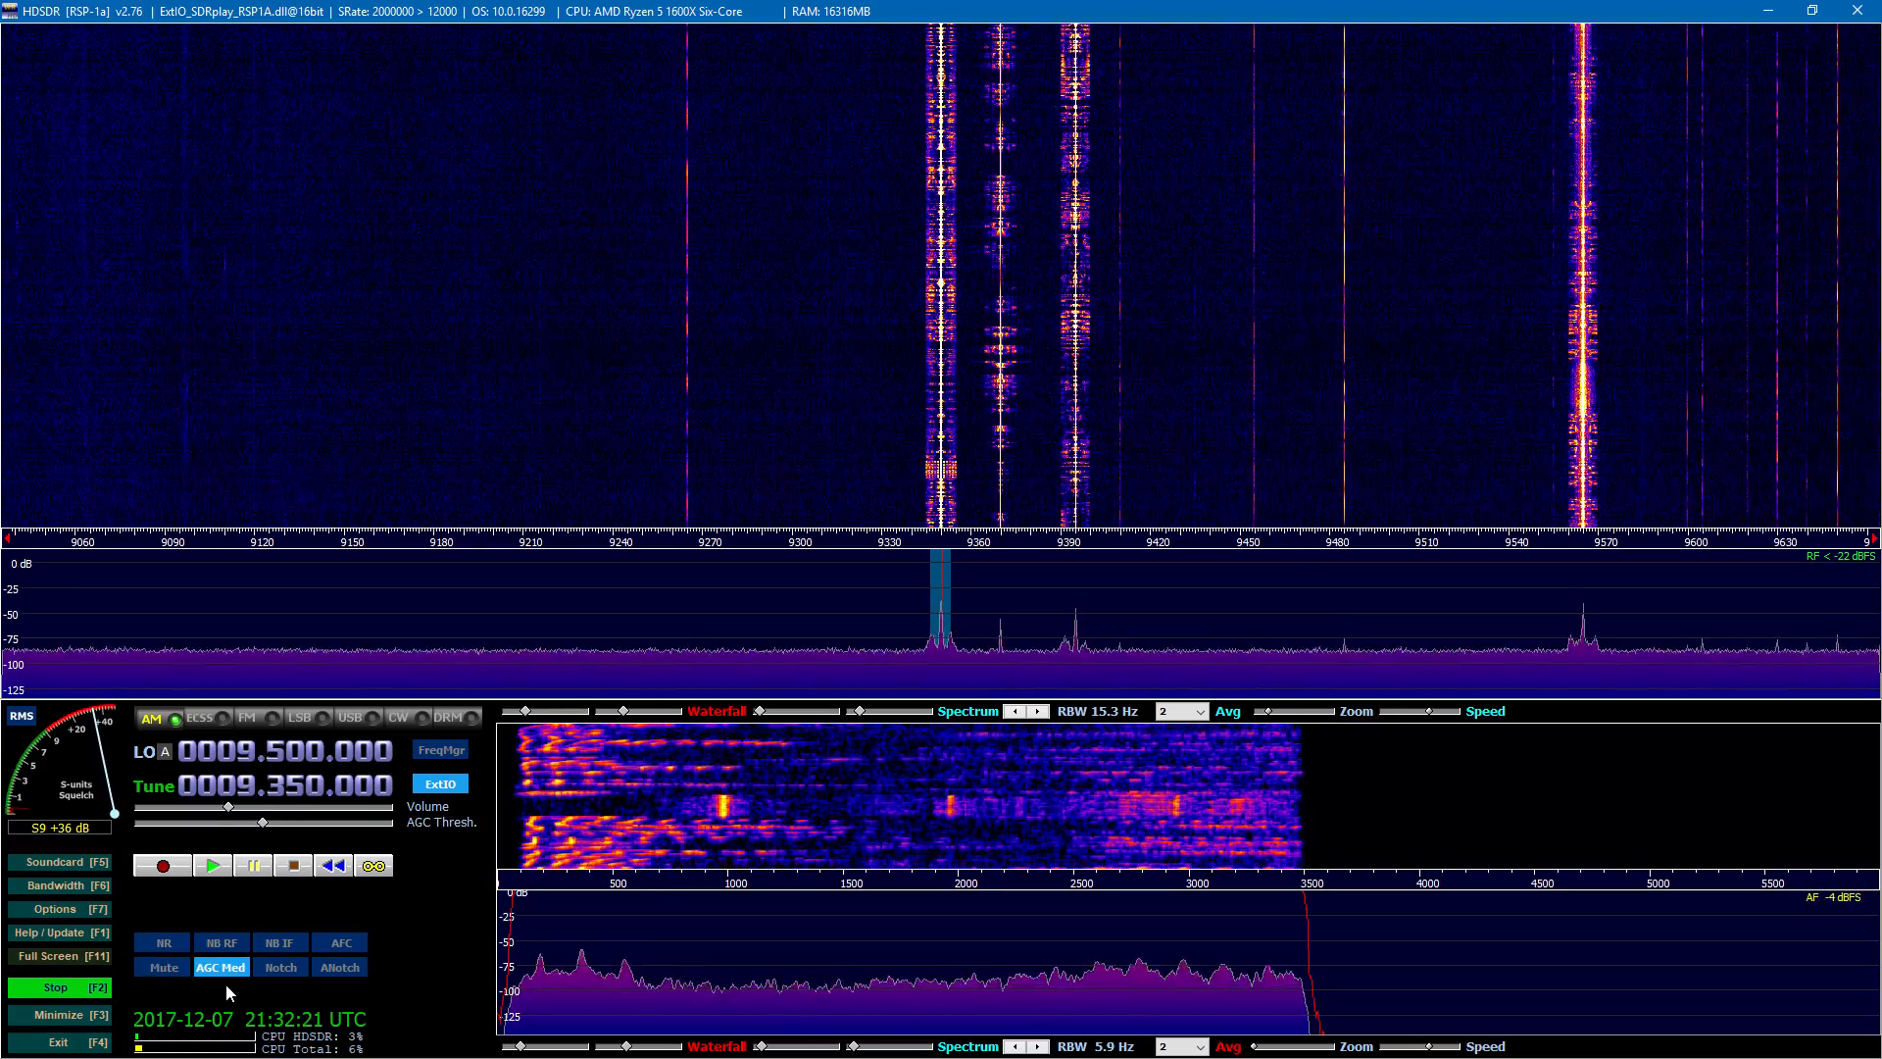
Step: Switch the manual notch filter on and off, and lower the audio volume
click(280, 968)
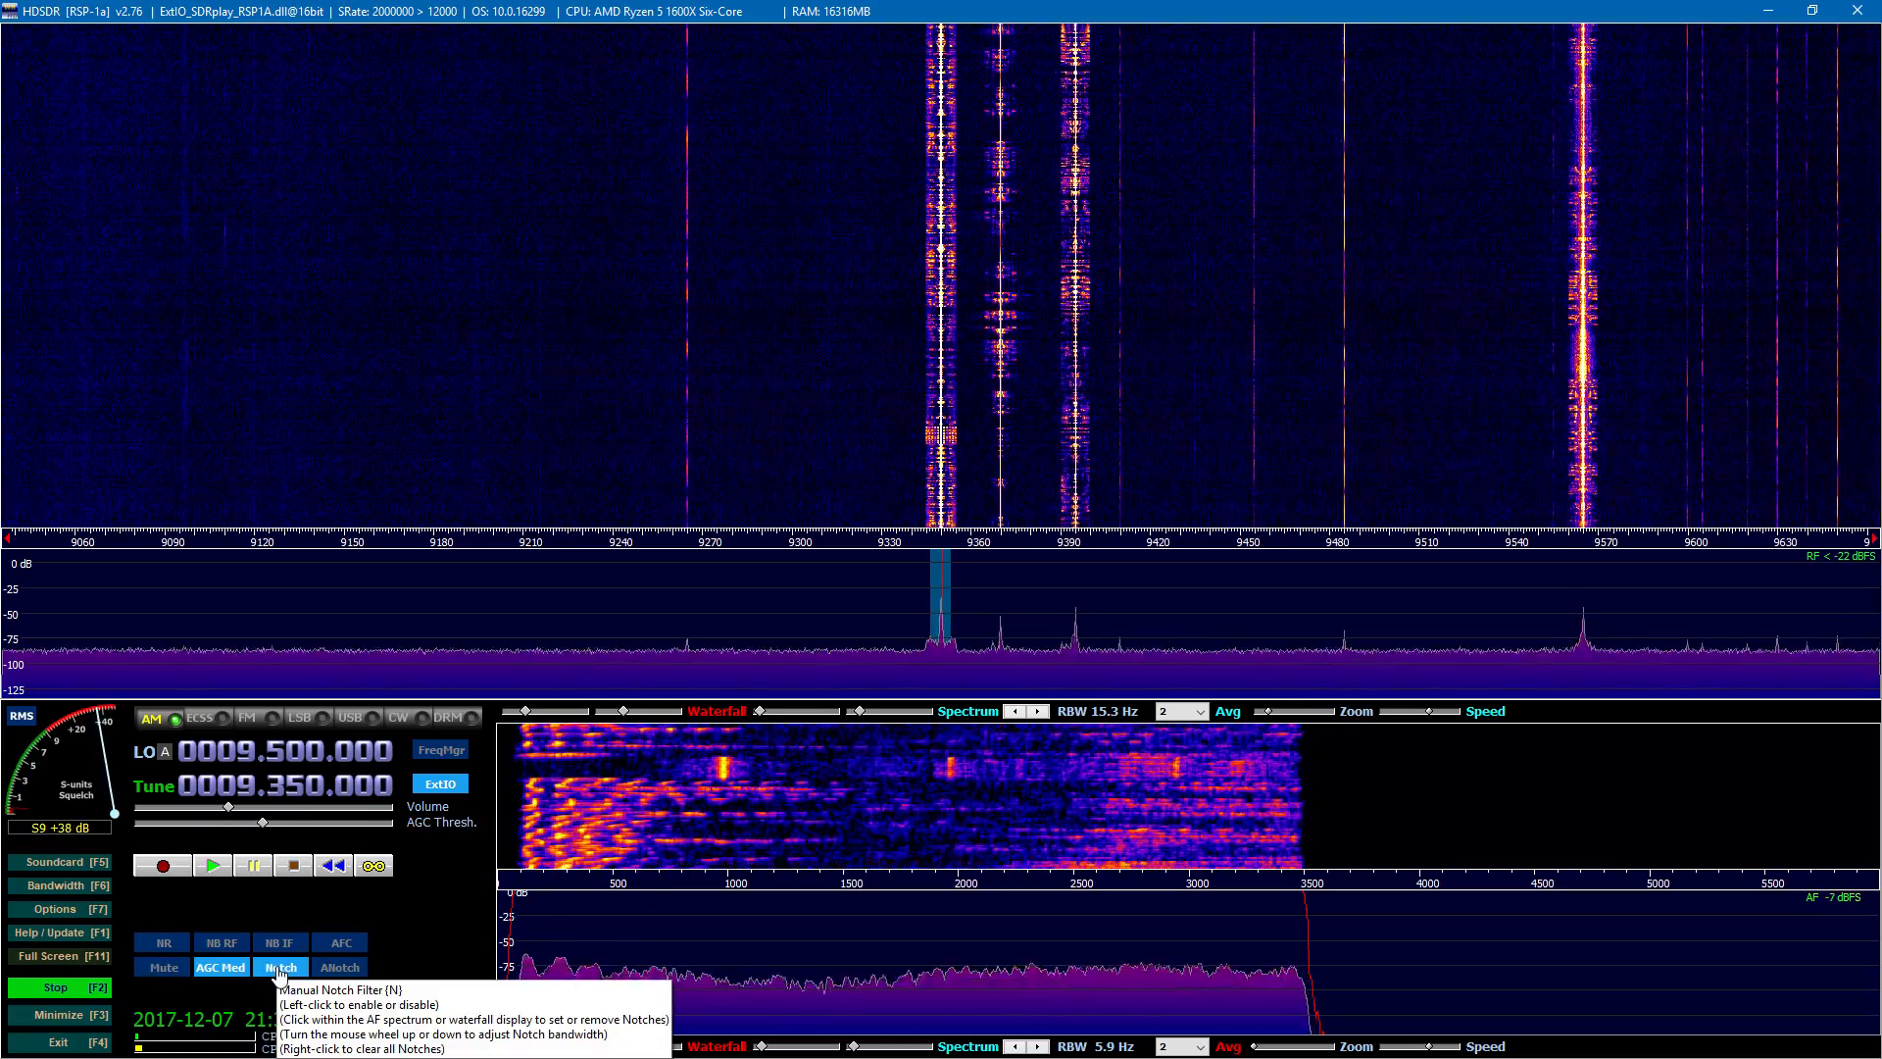
click(280, 968)
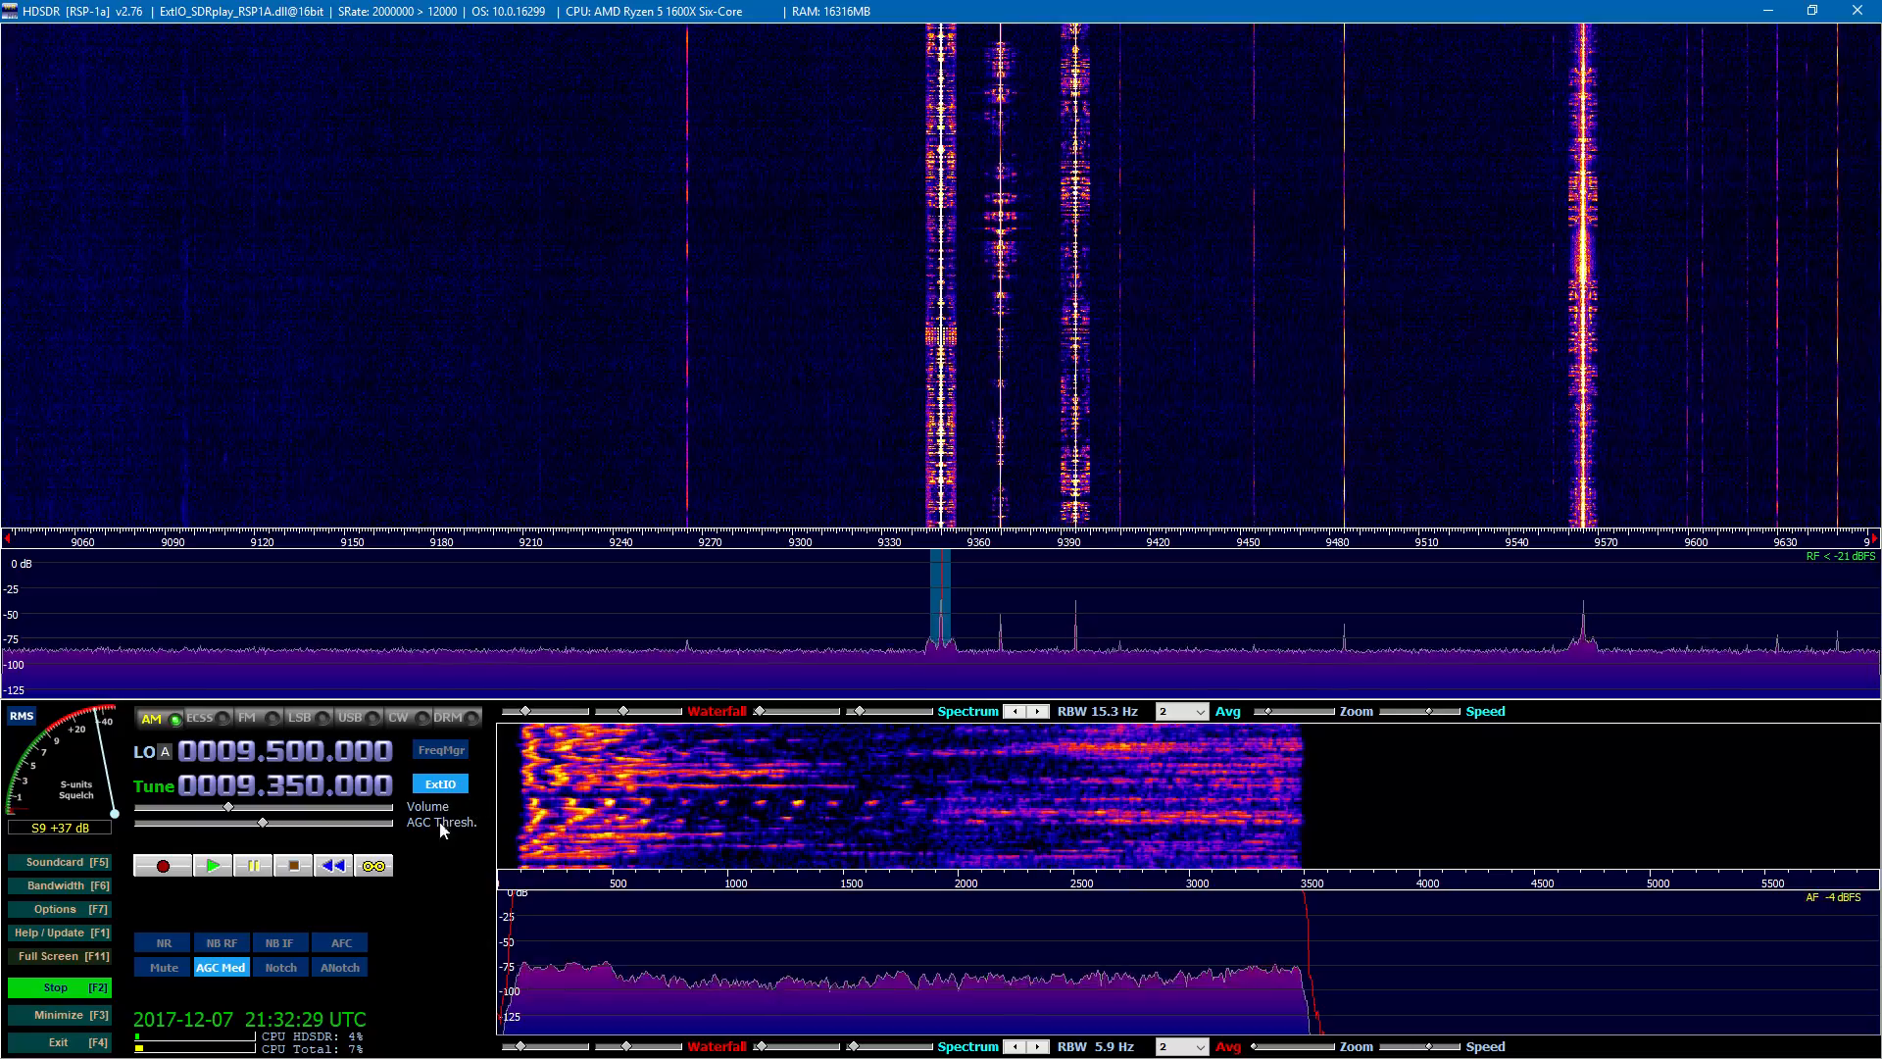
drag(223, 813, 180, 831)
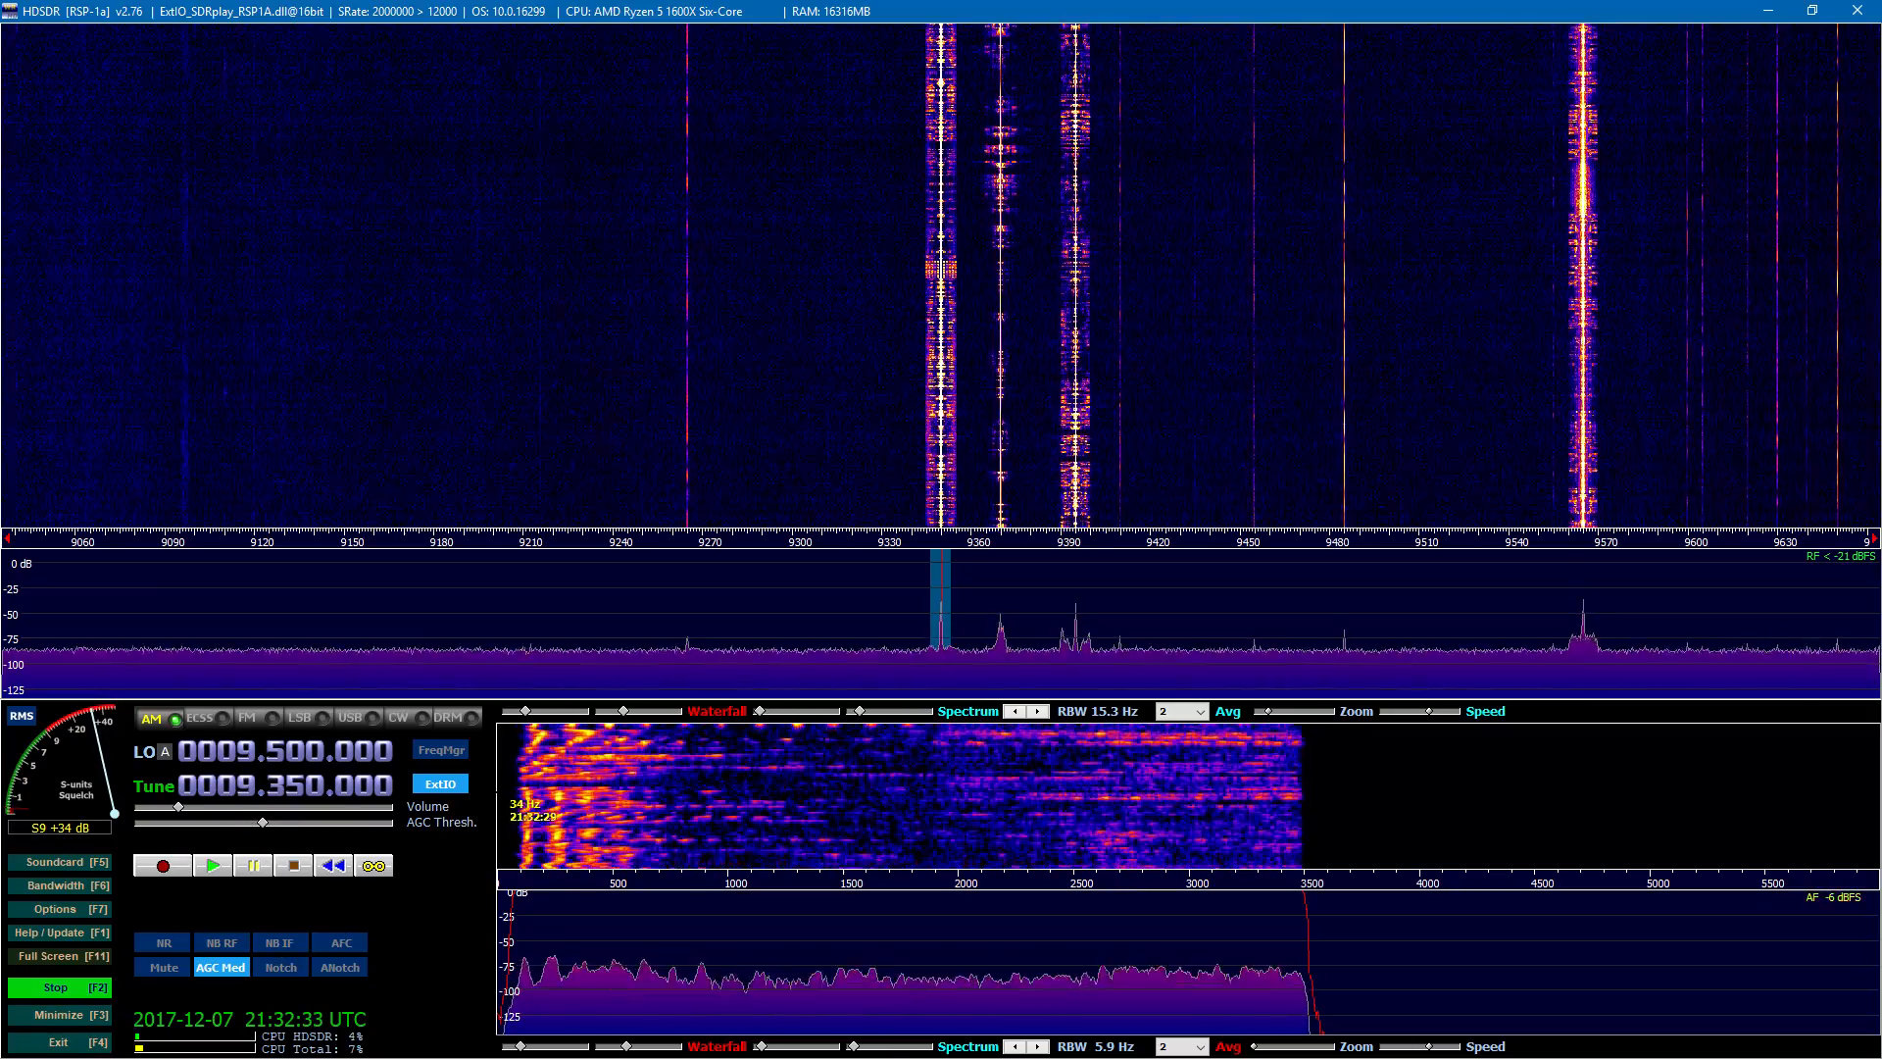
Step: Open the SDRplay RSP Device Controller, try its LNA slider and tuner AGC, and leave the LNA at 0 with AGC enabled
click(444, 785)
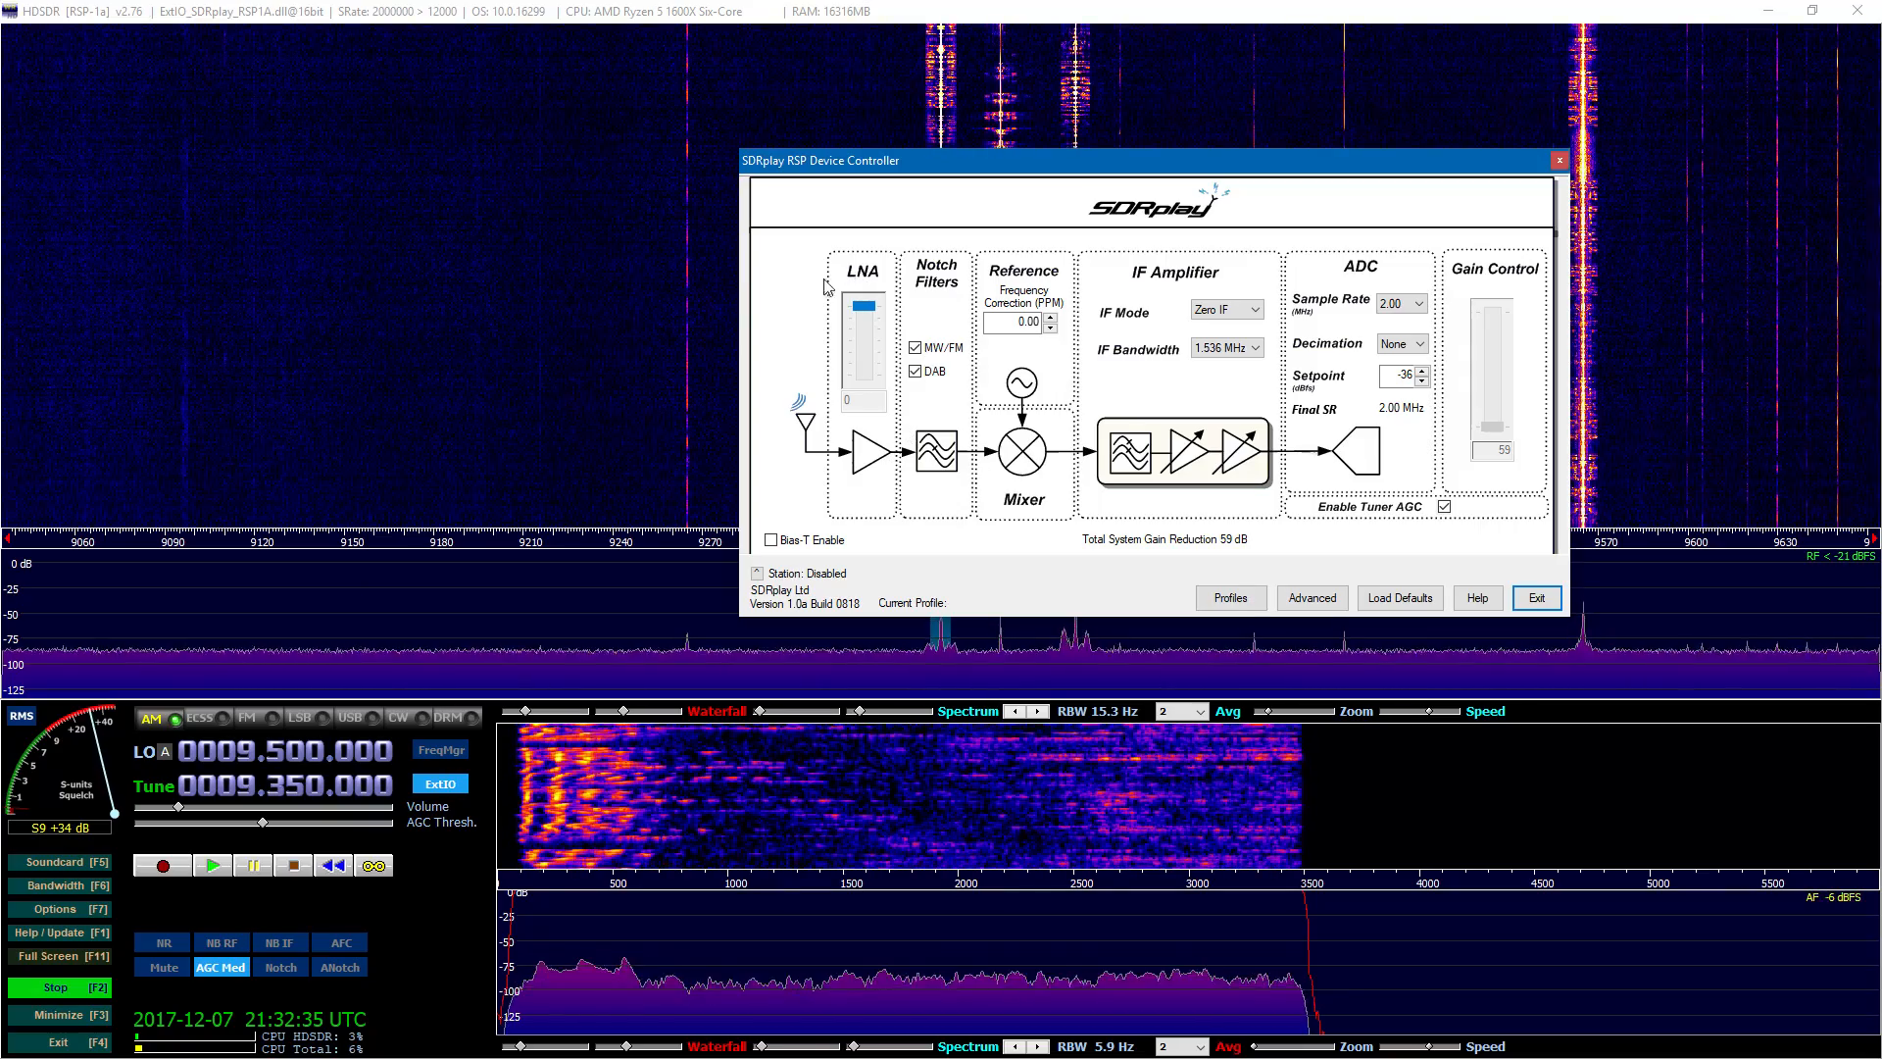
drag(887, 163, 571, 195)
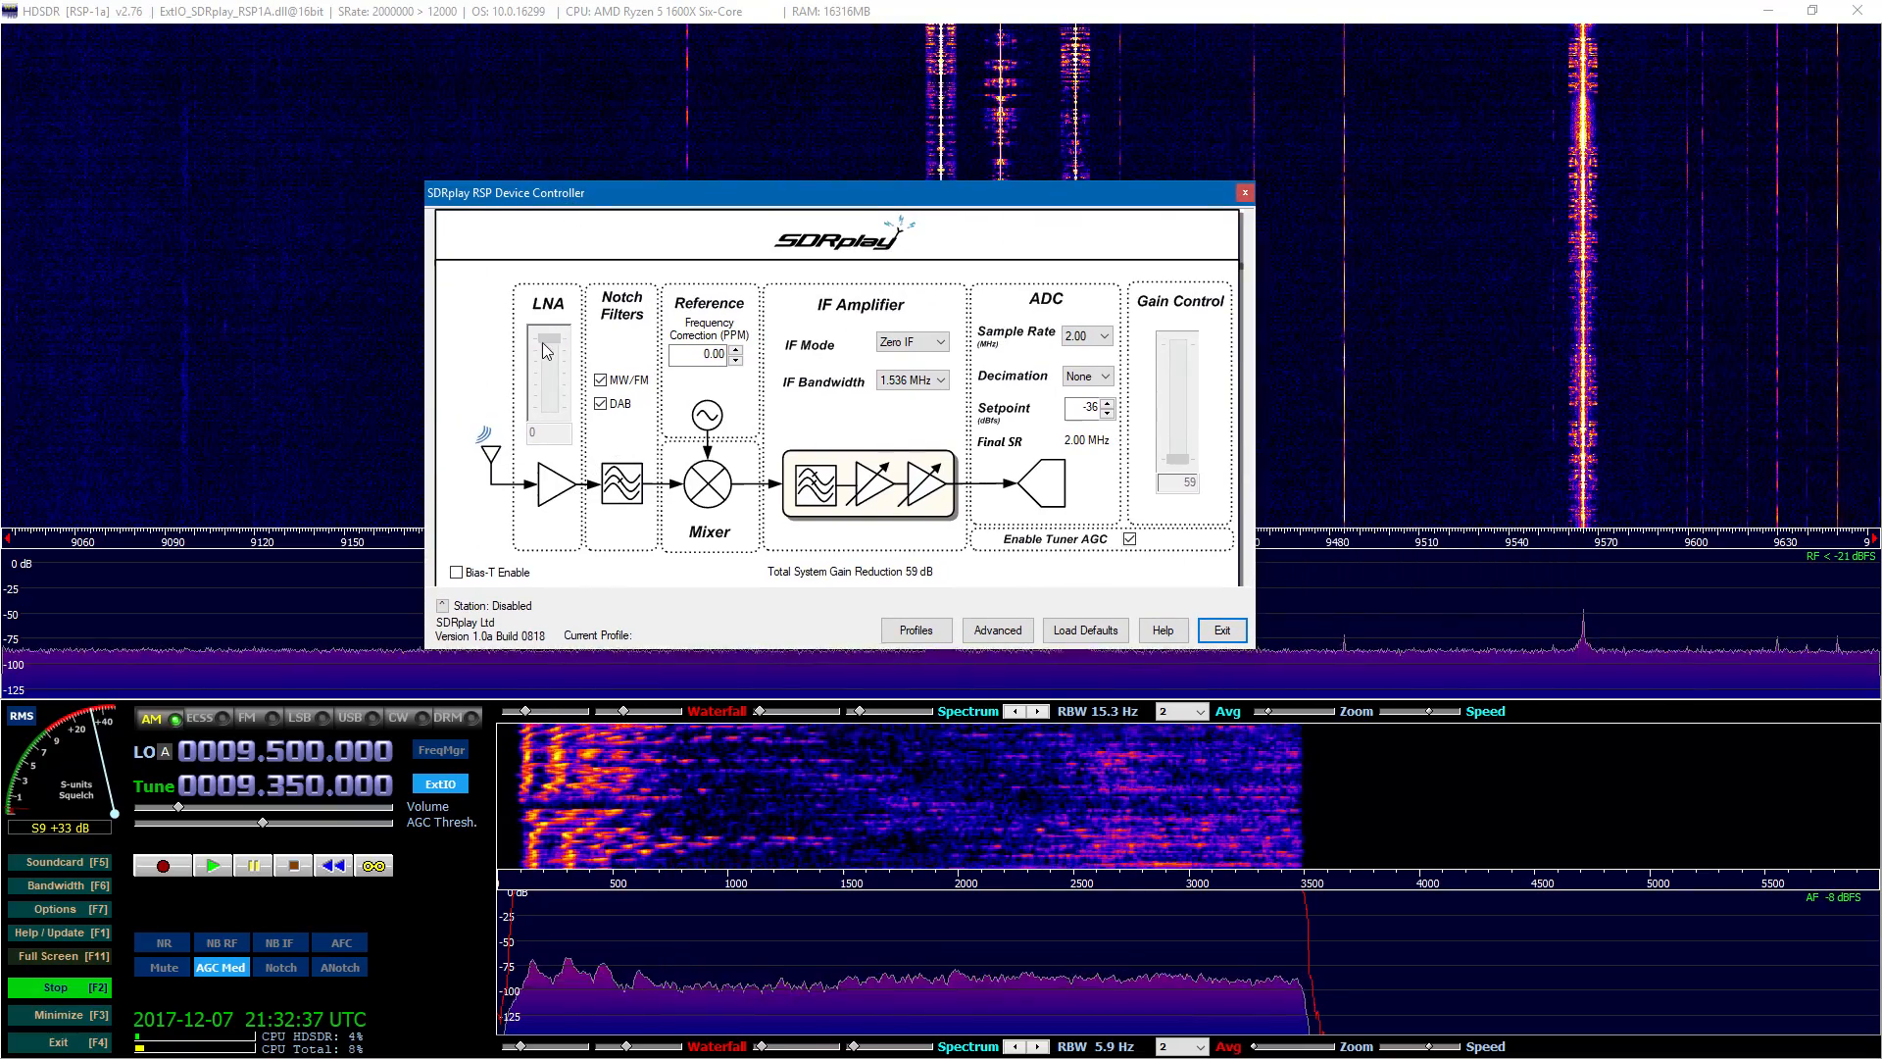
mouse_move(554, 355)
mouse_down()
mouse_move(541, 379)
mouse_move(549, 339)
mouse_up()
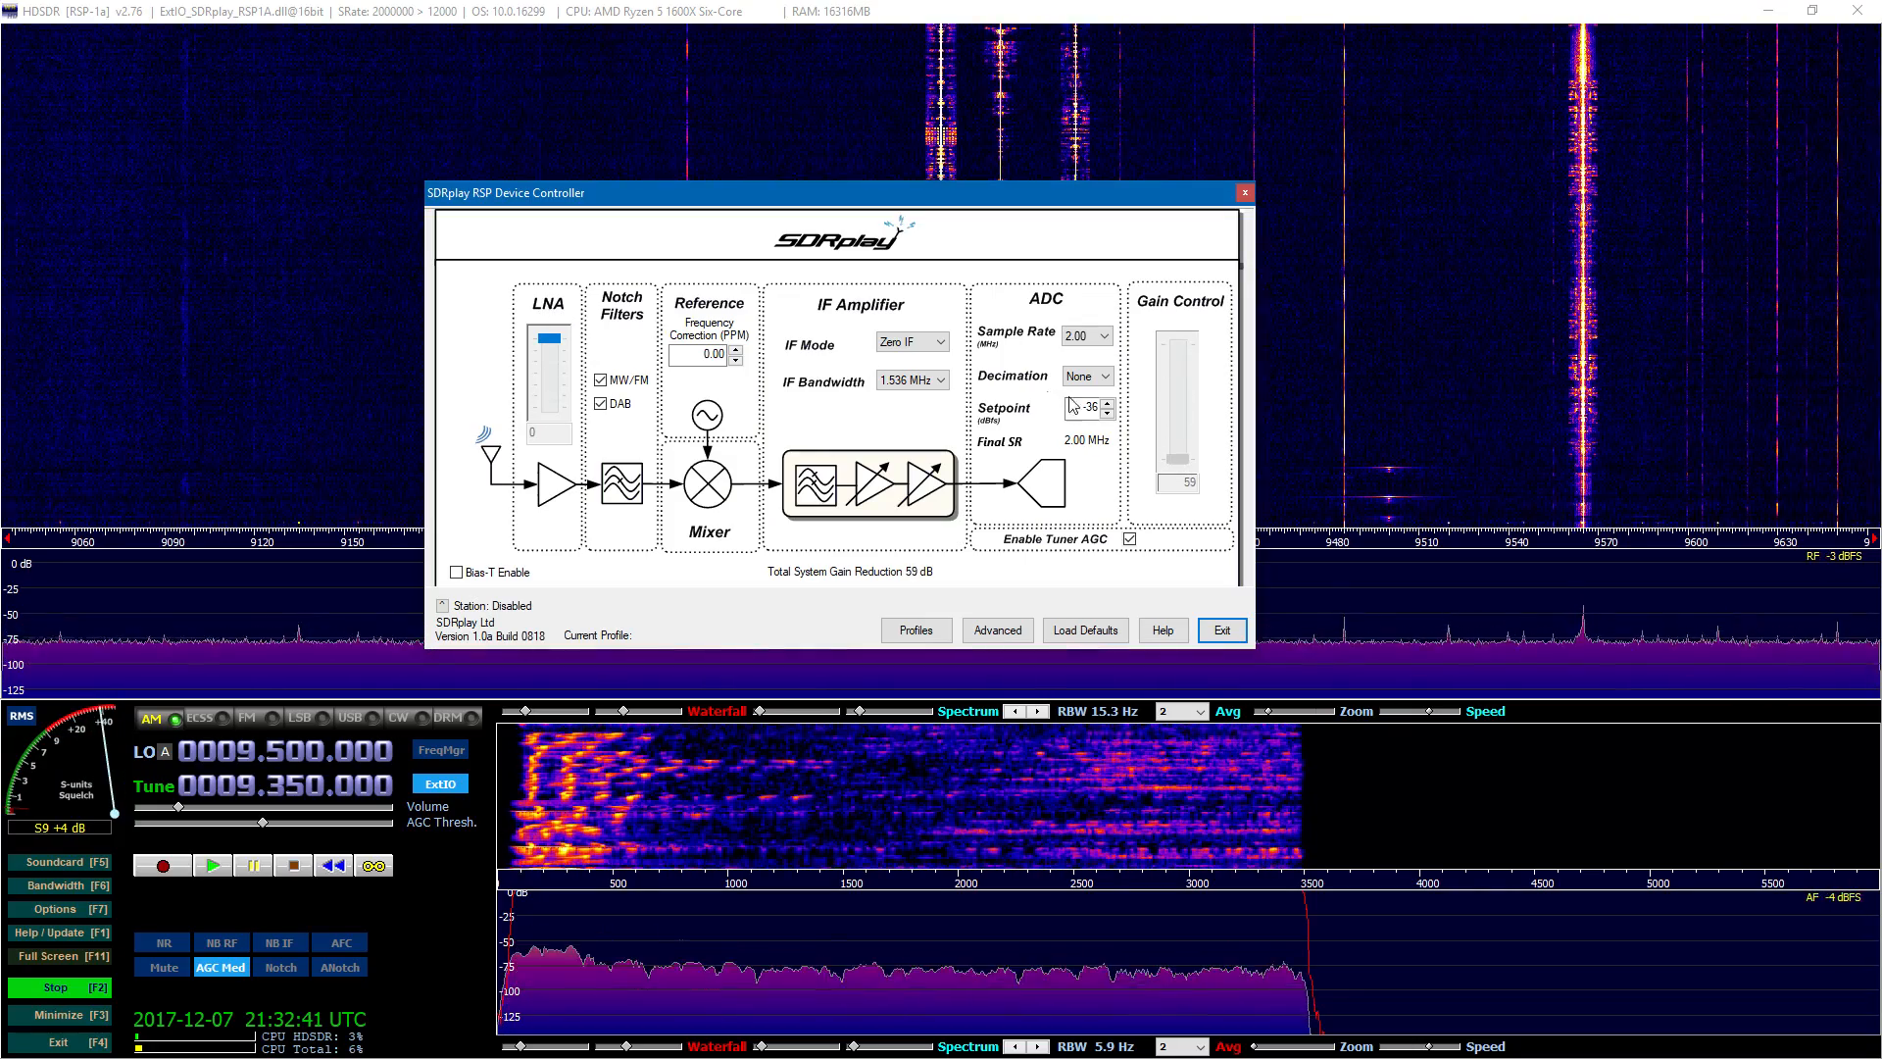
click(1131, 539)
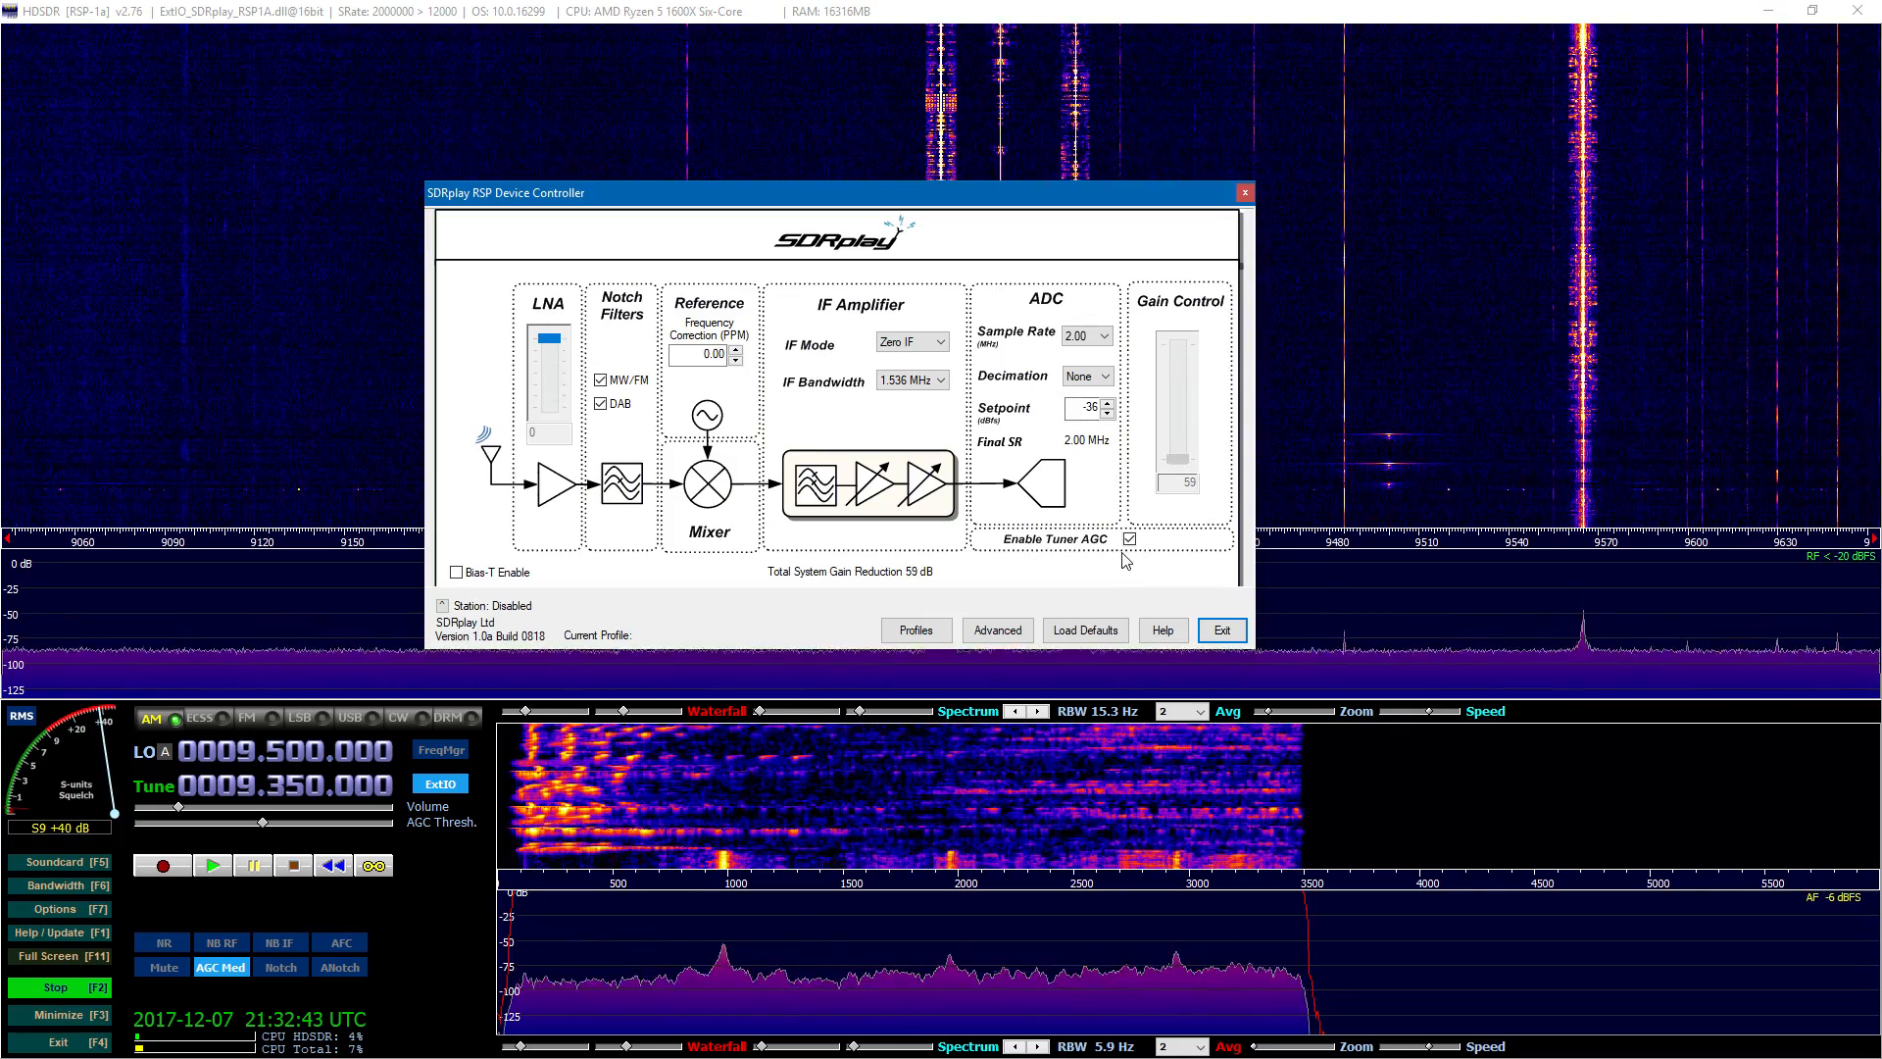
click(1130, 539)
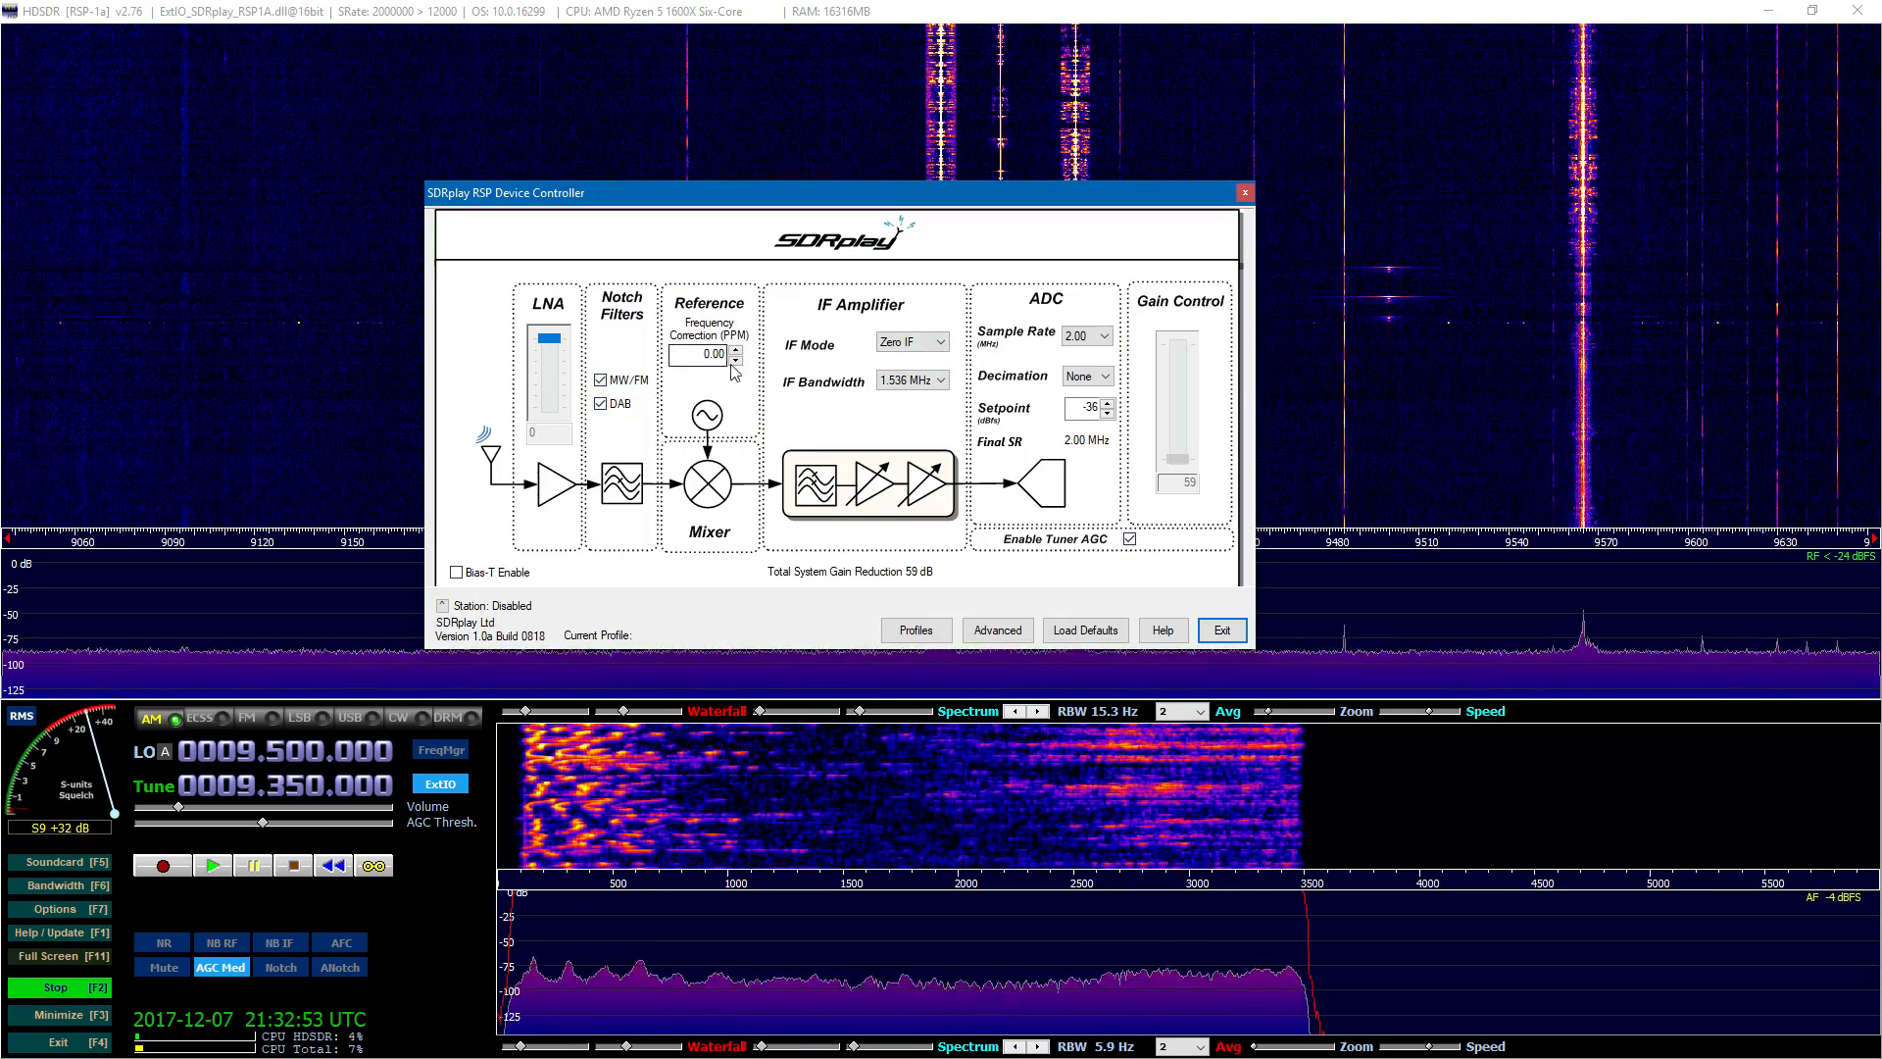
Step: Move the device controller off the tuned signal and look through its IF mode, IF bandwidth, sample rate and decimation options
drag(742, 203, 353, 115)
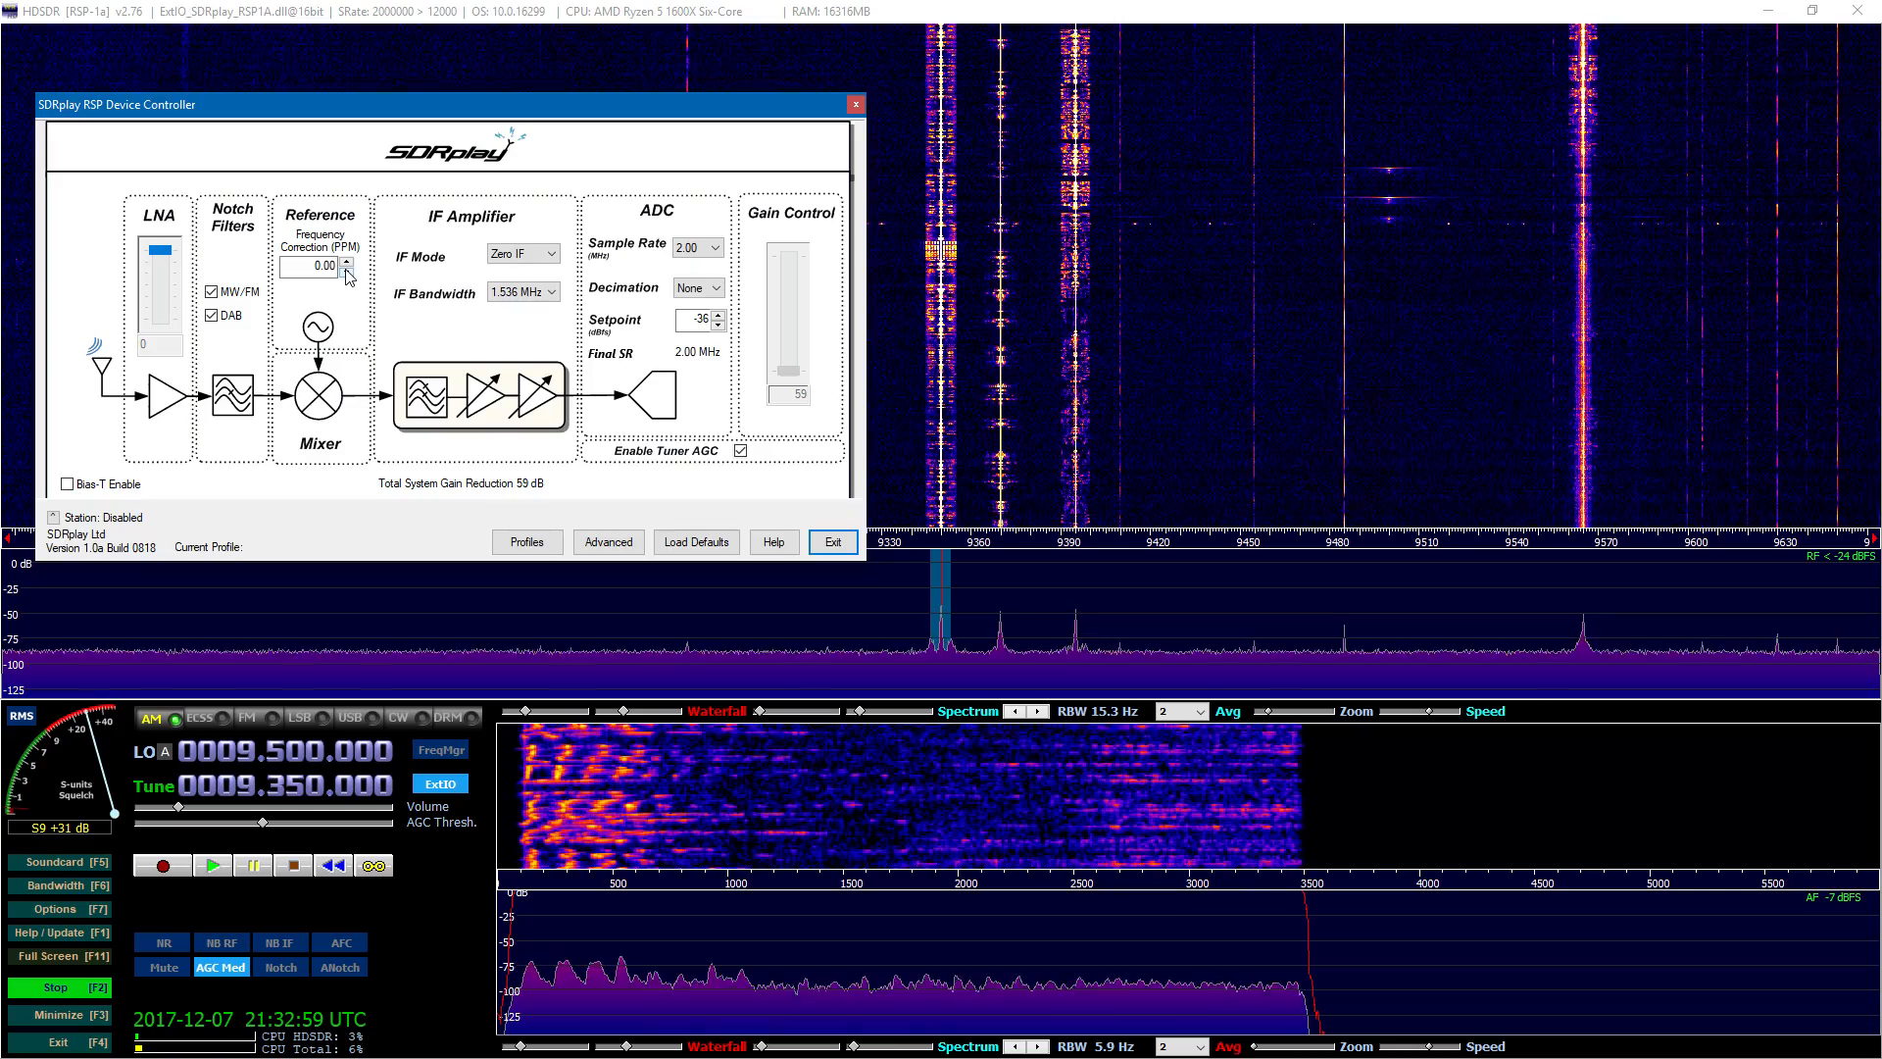
click(527, 253)
click(527, 292)
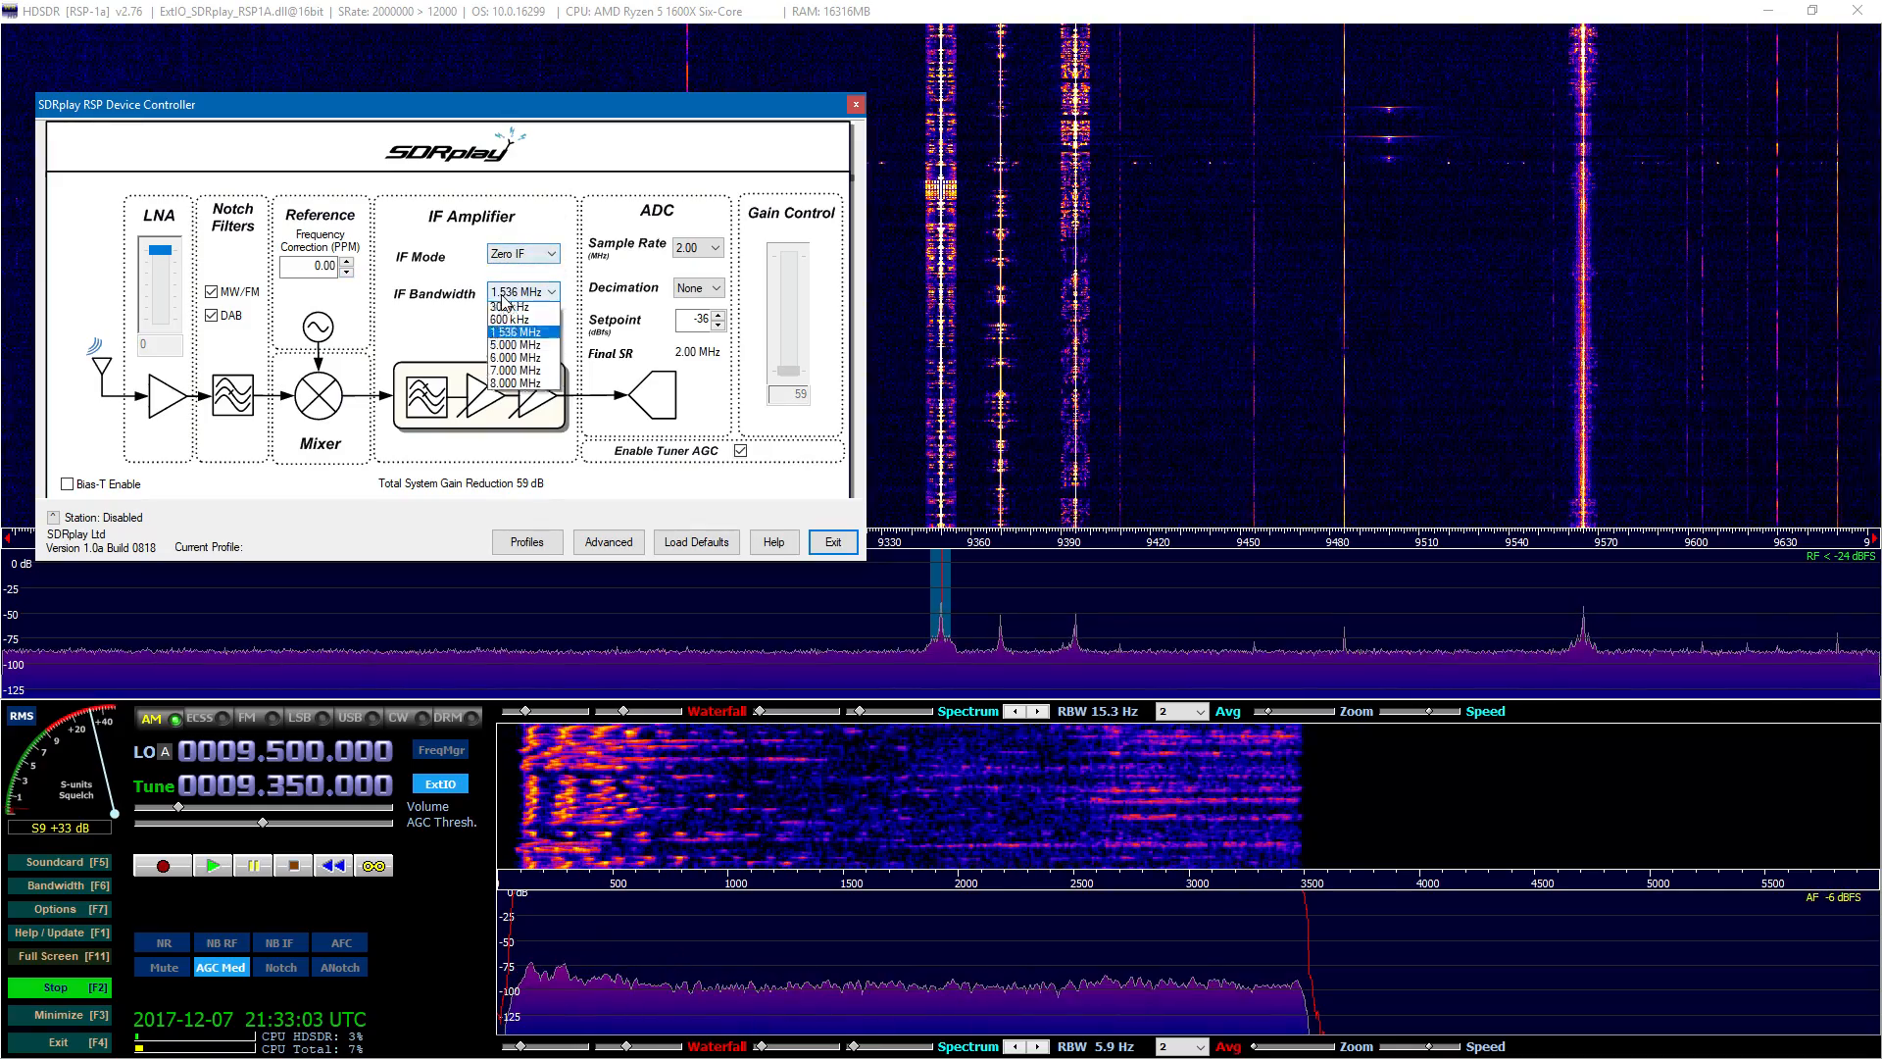
click(599, 260)
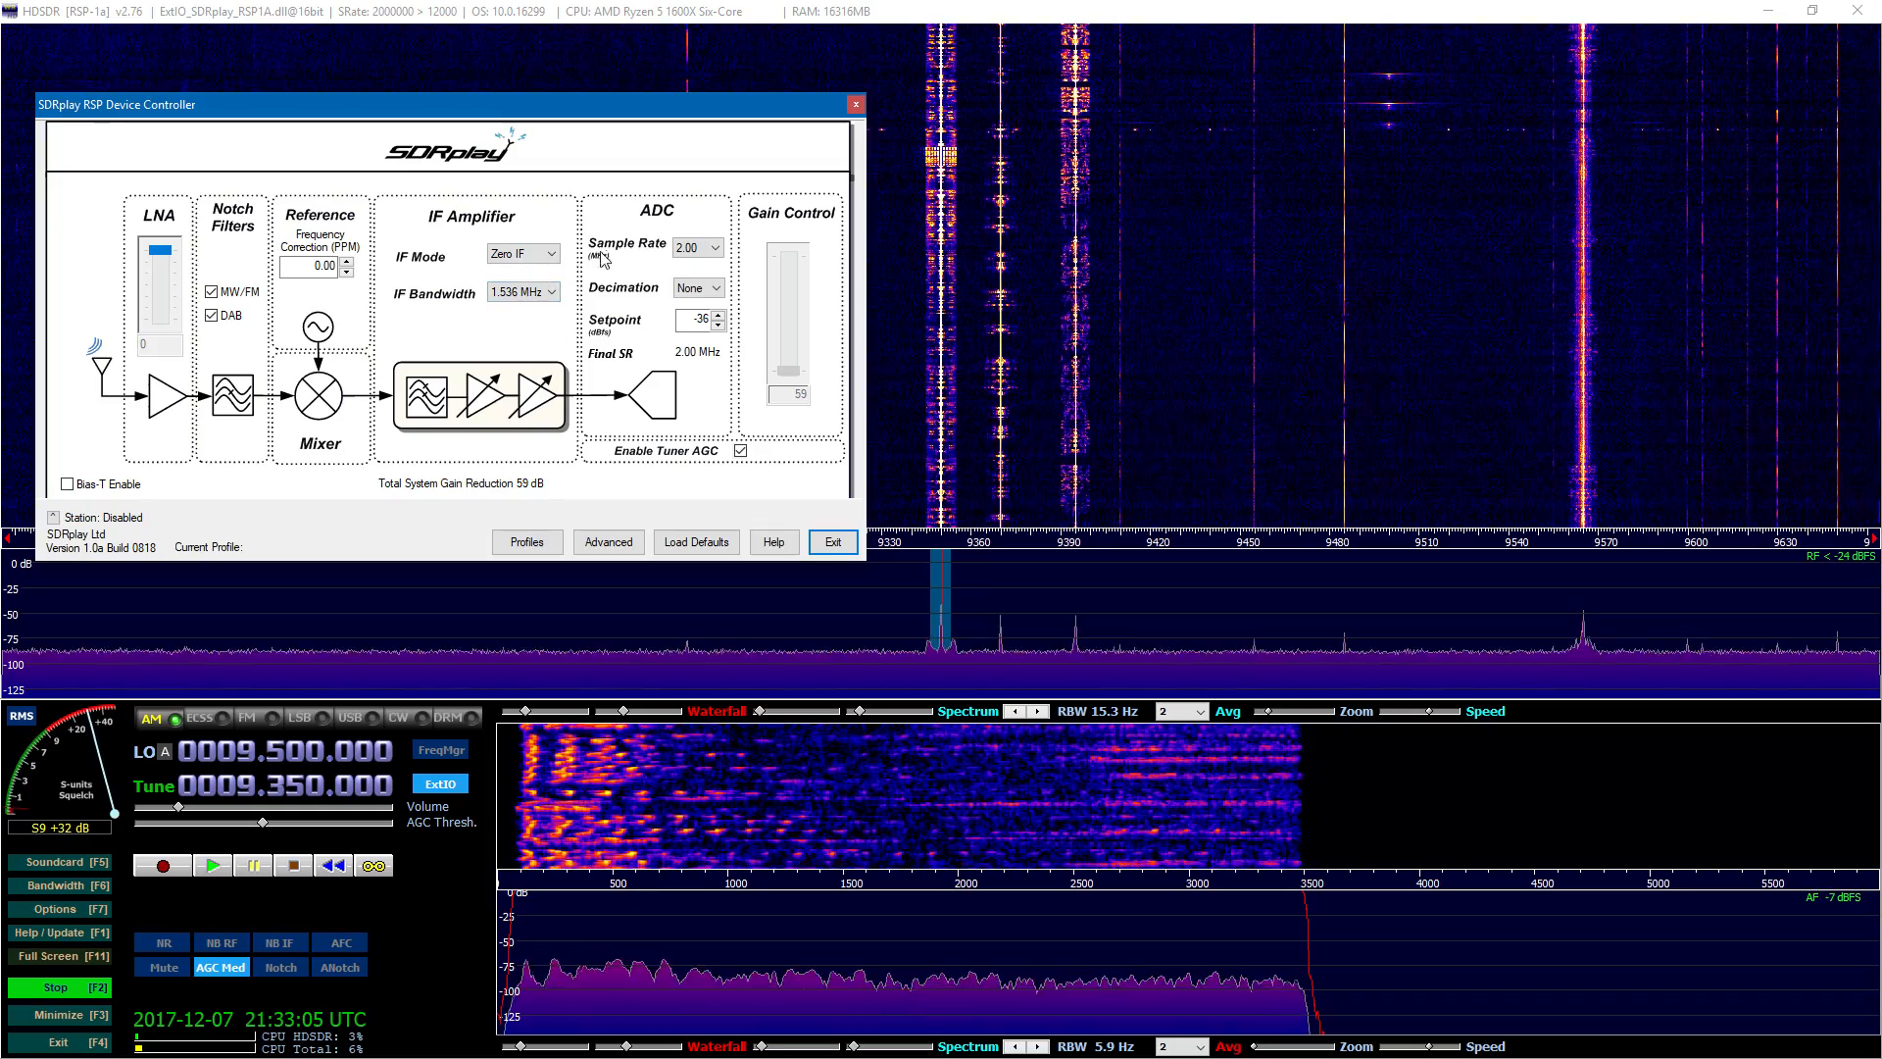
click(716, 252)
click(704, 215)
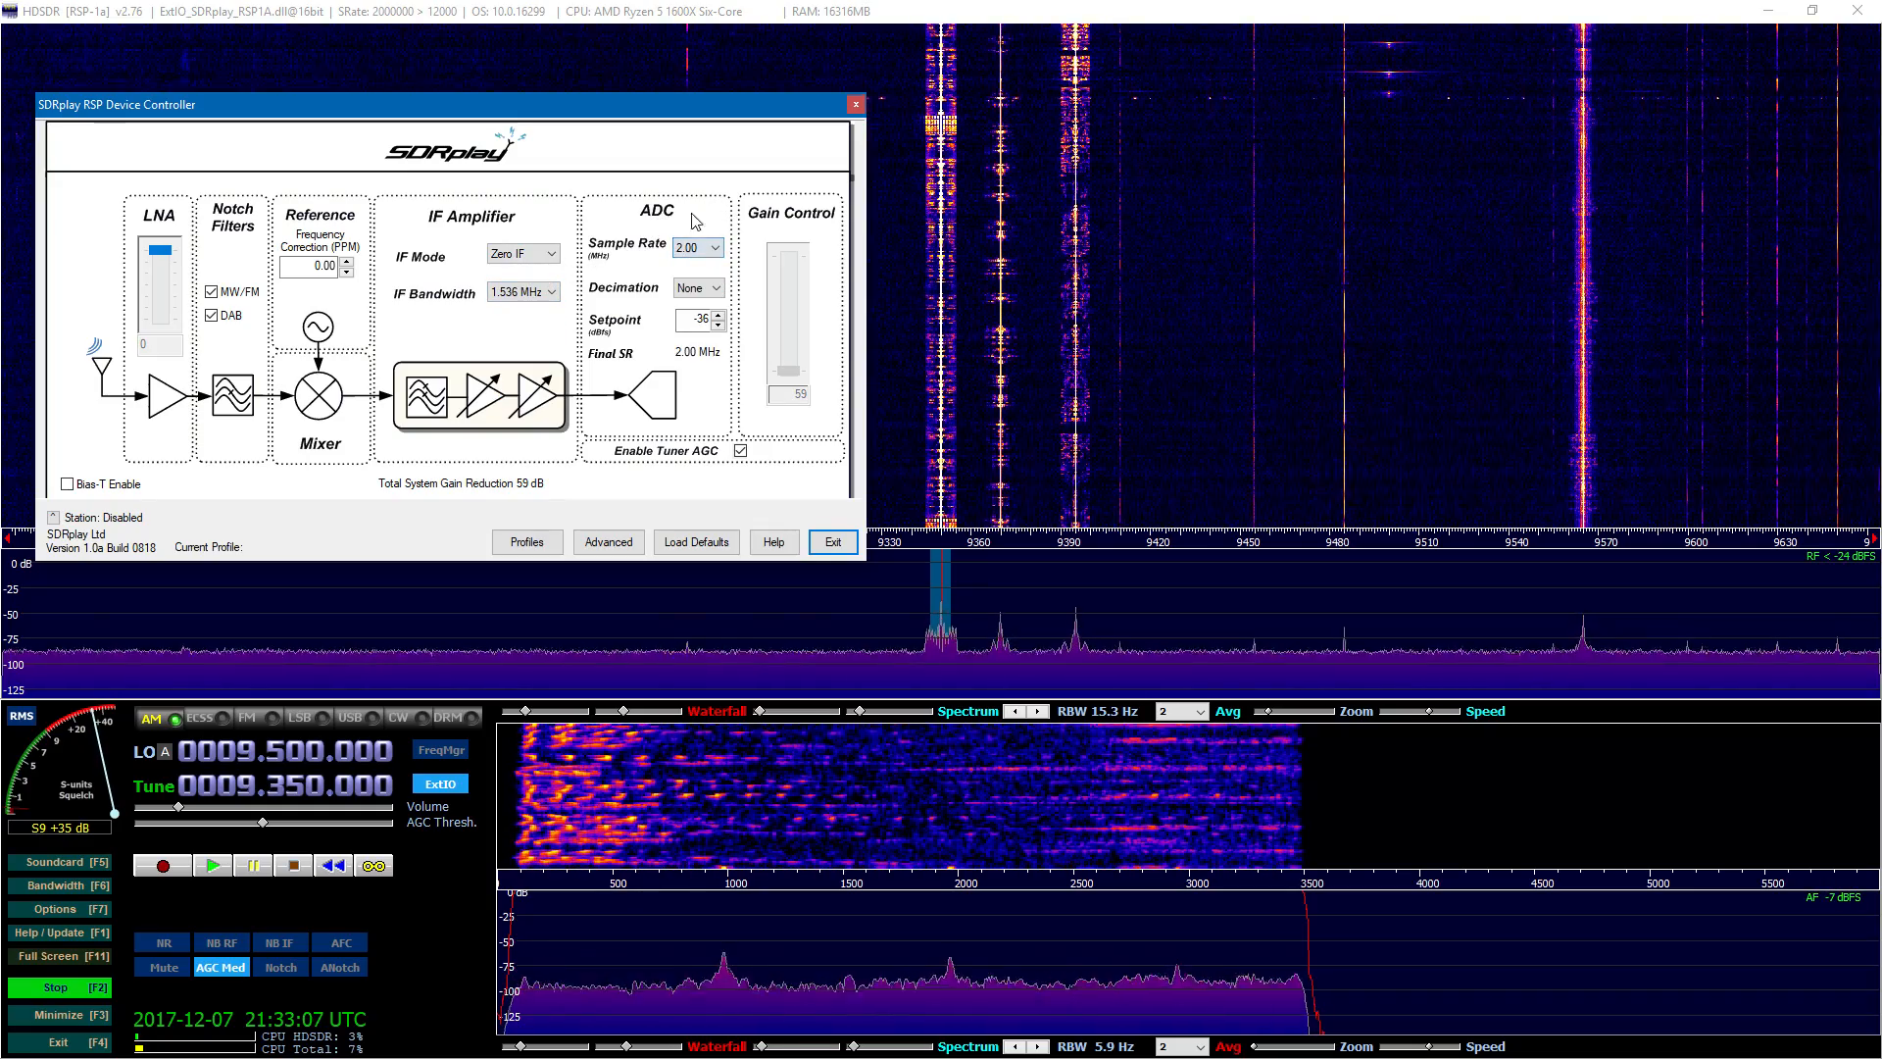
click(719, 290)
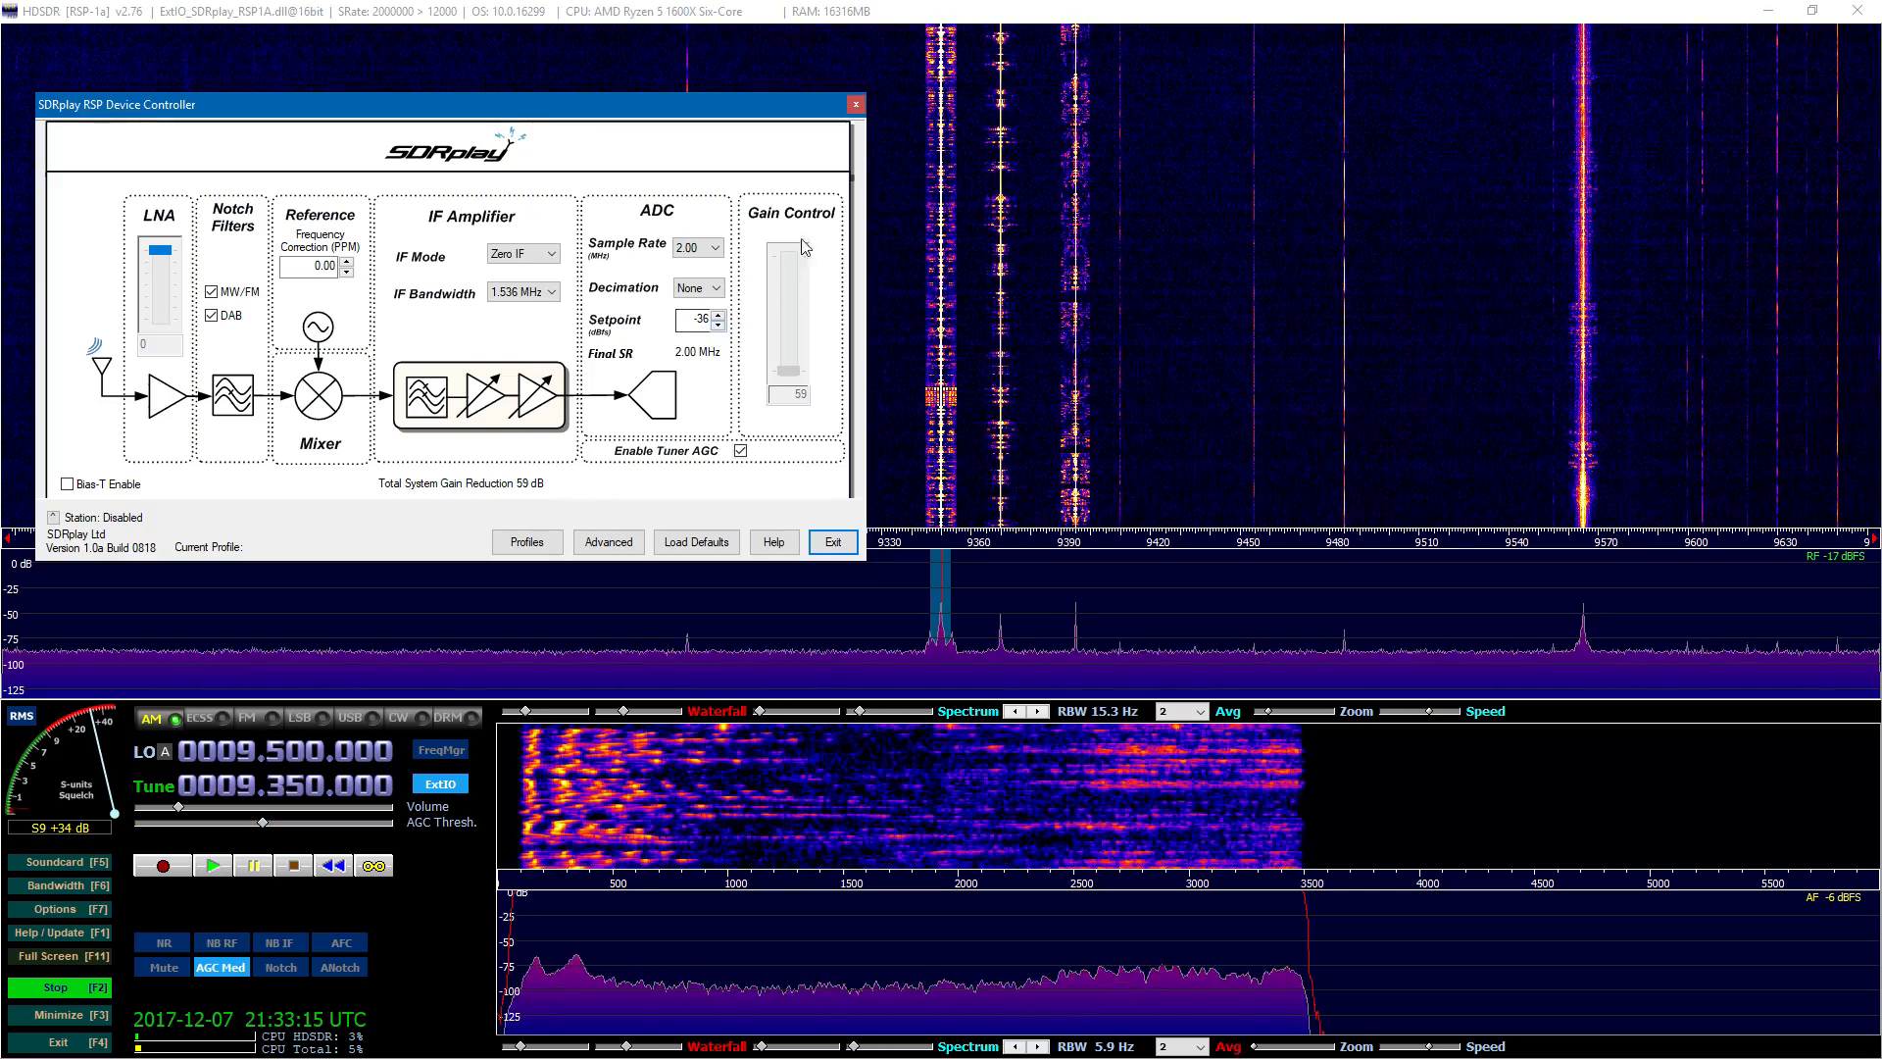
Step: Toggle the tuner AGC off and on, and set the ADC setpoint to -30 dBfs
drag(495, 106, 626, 204)
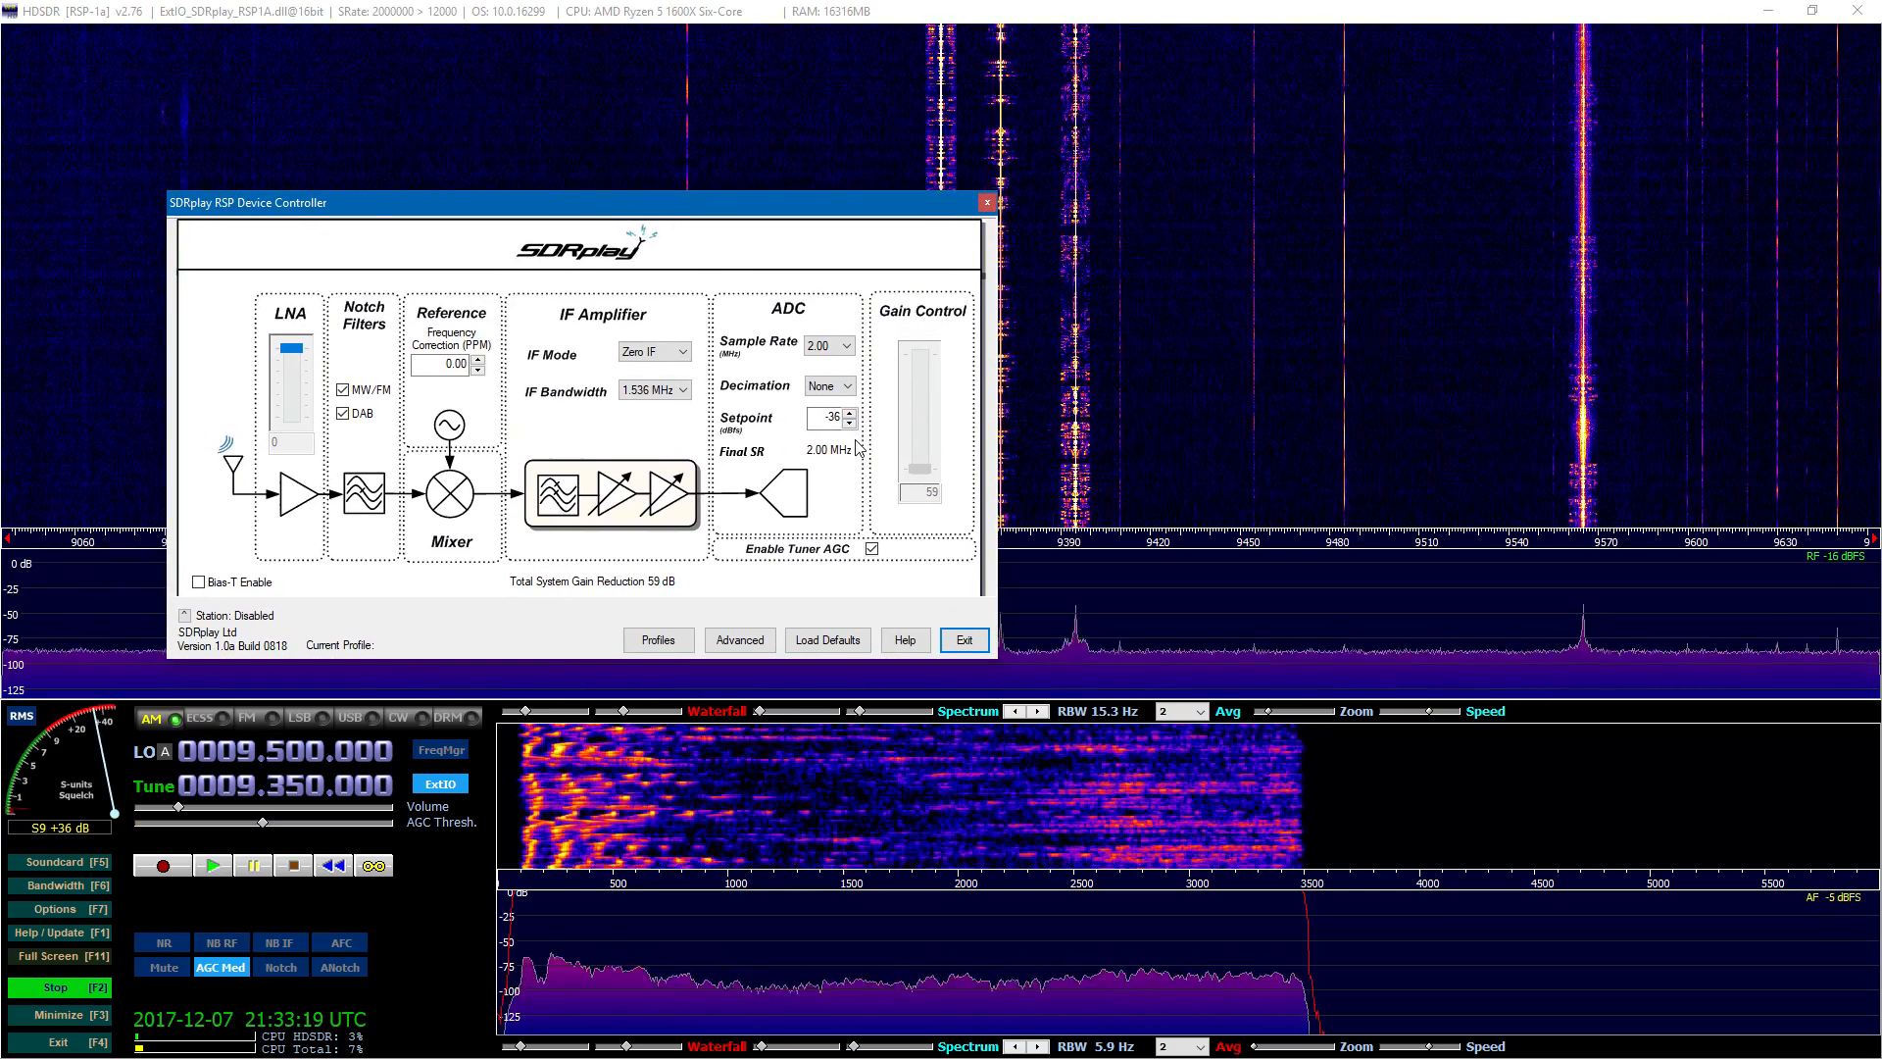
click(872, 550)
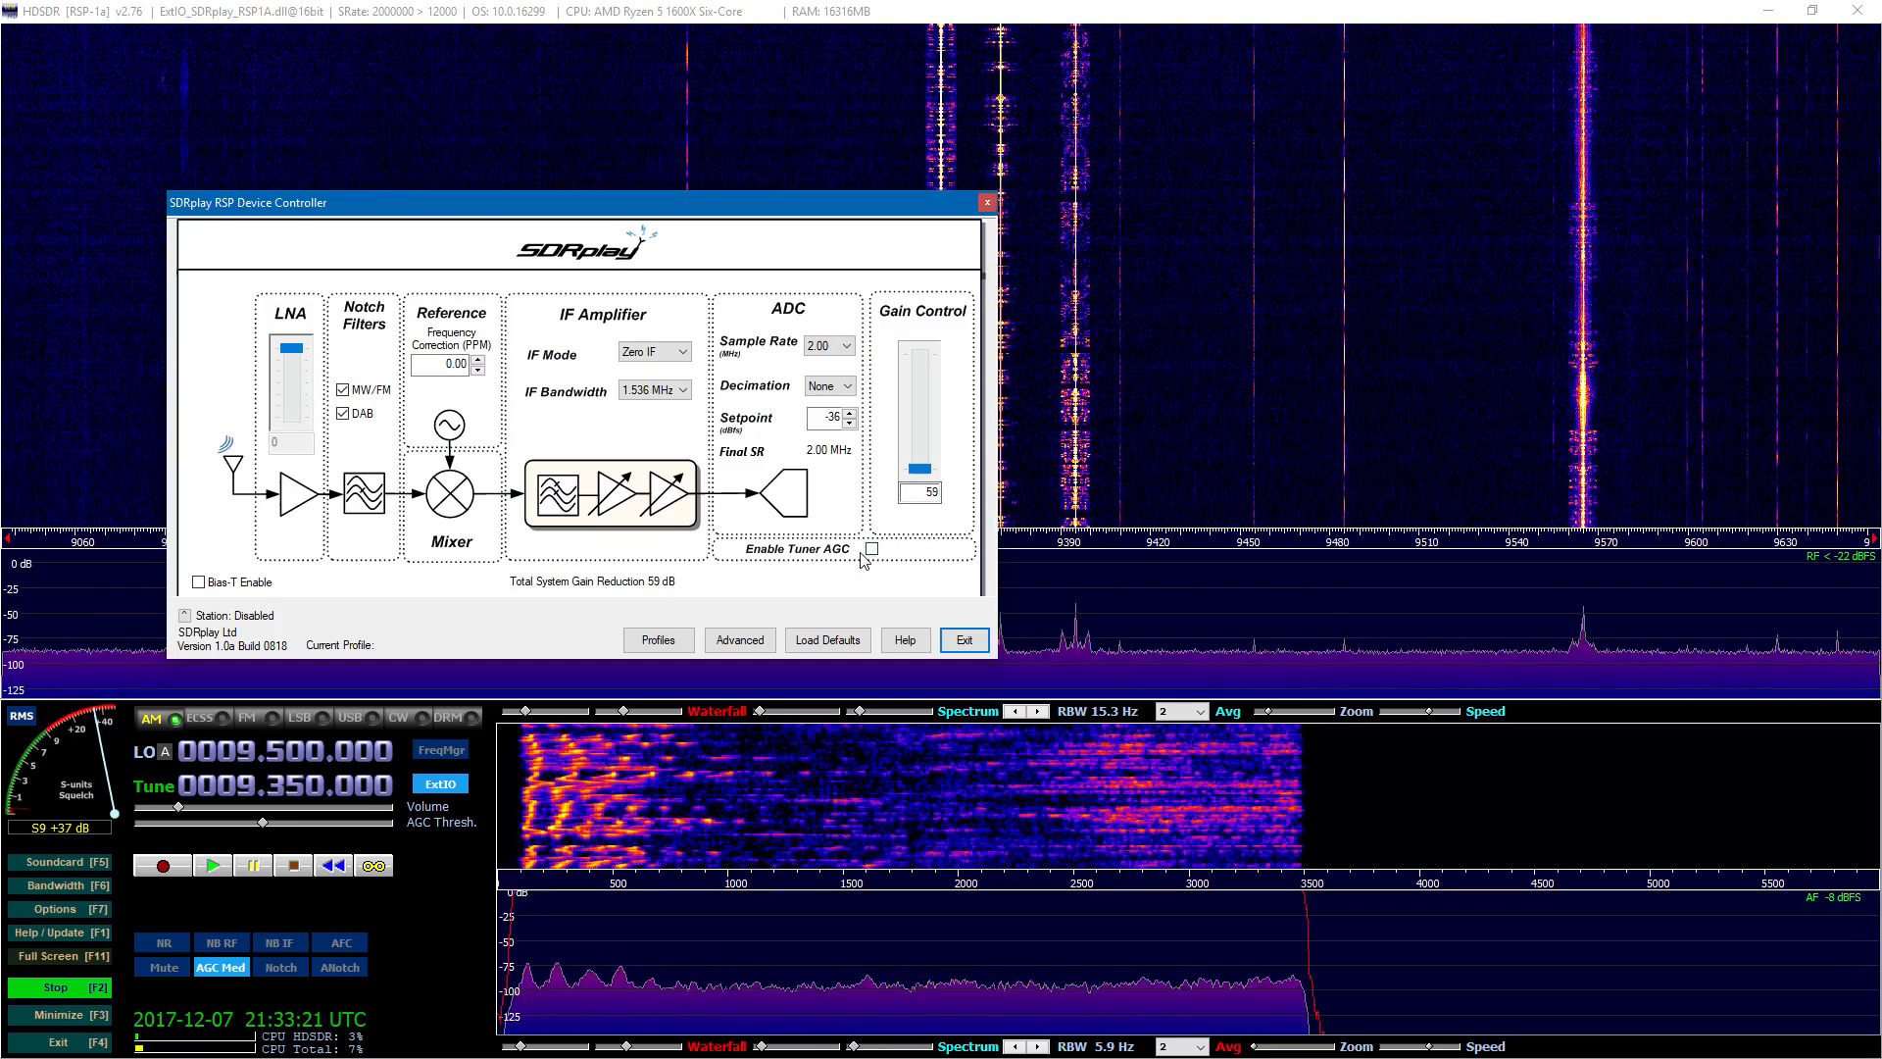
click(872, 550)
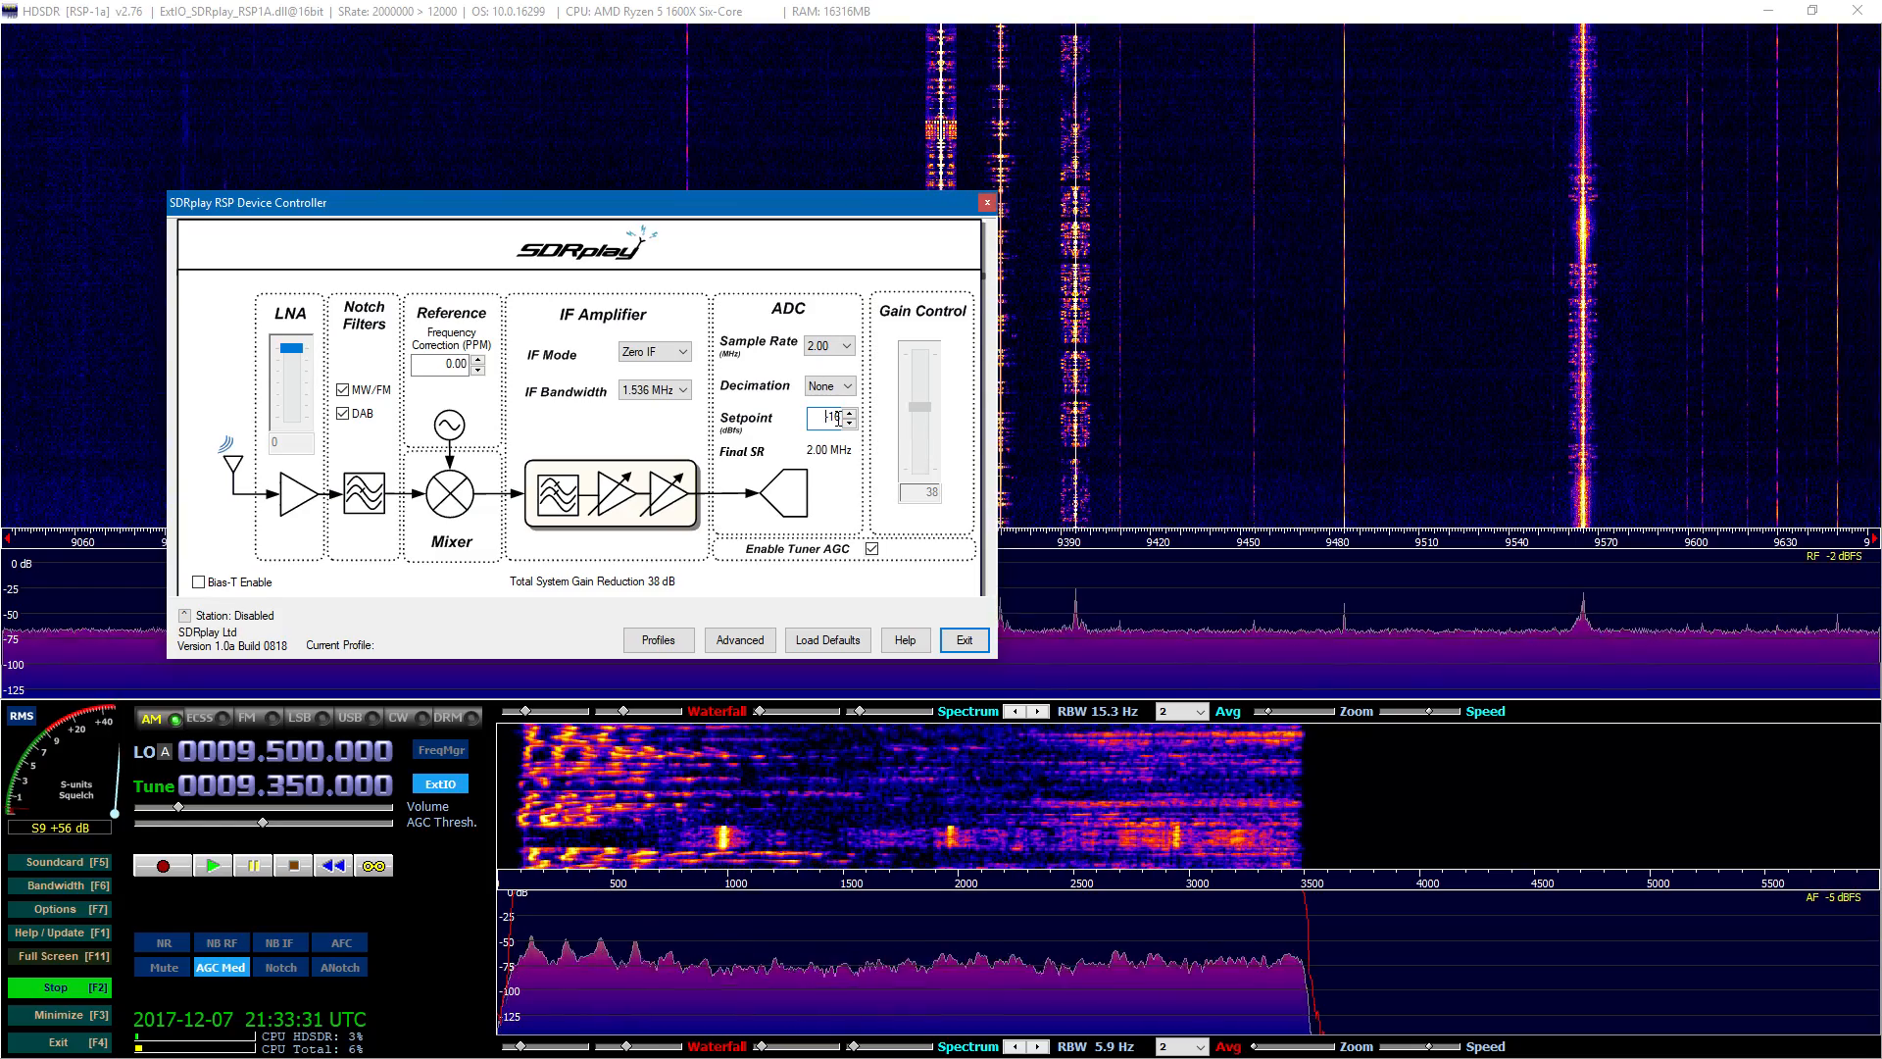
scroll(836, 417, down, 10)
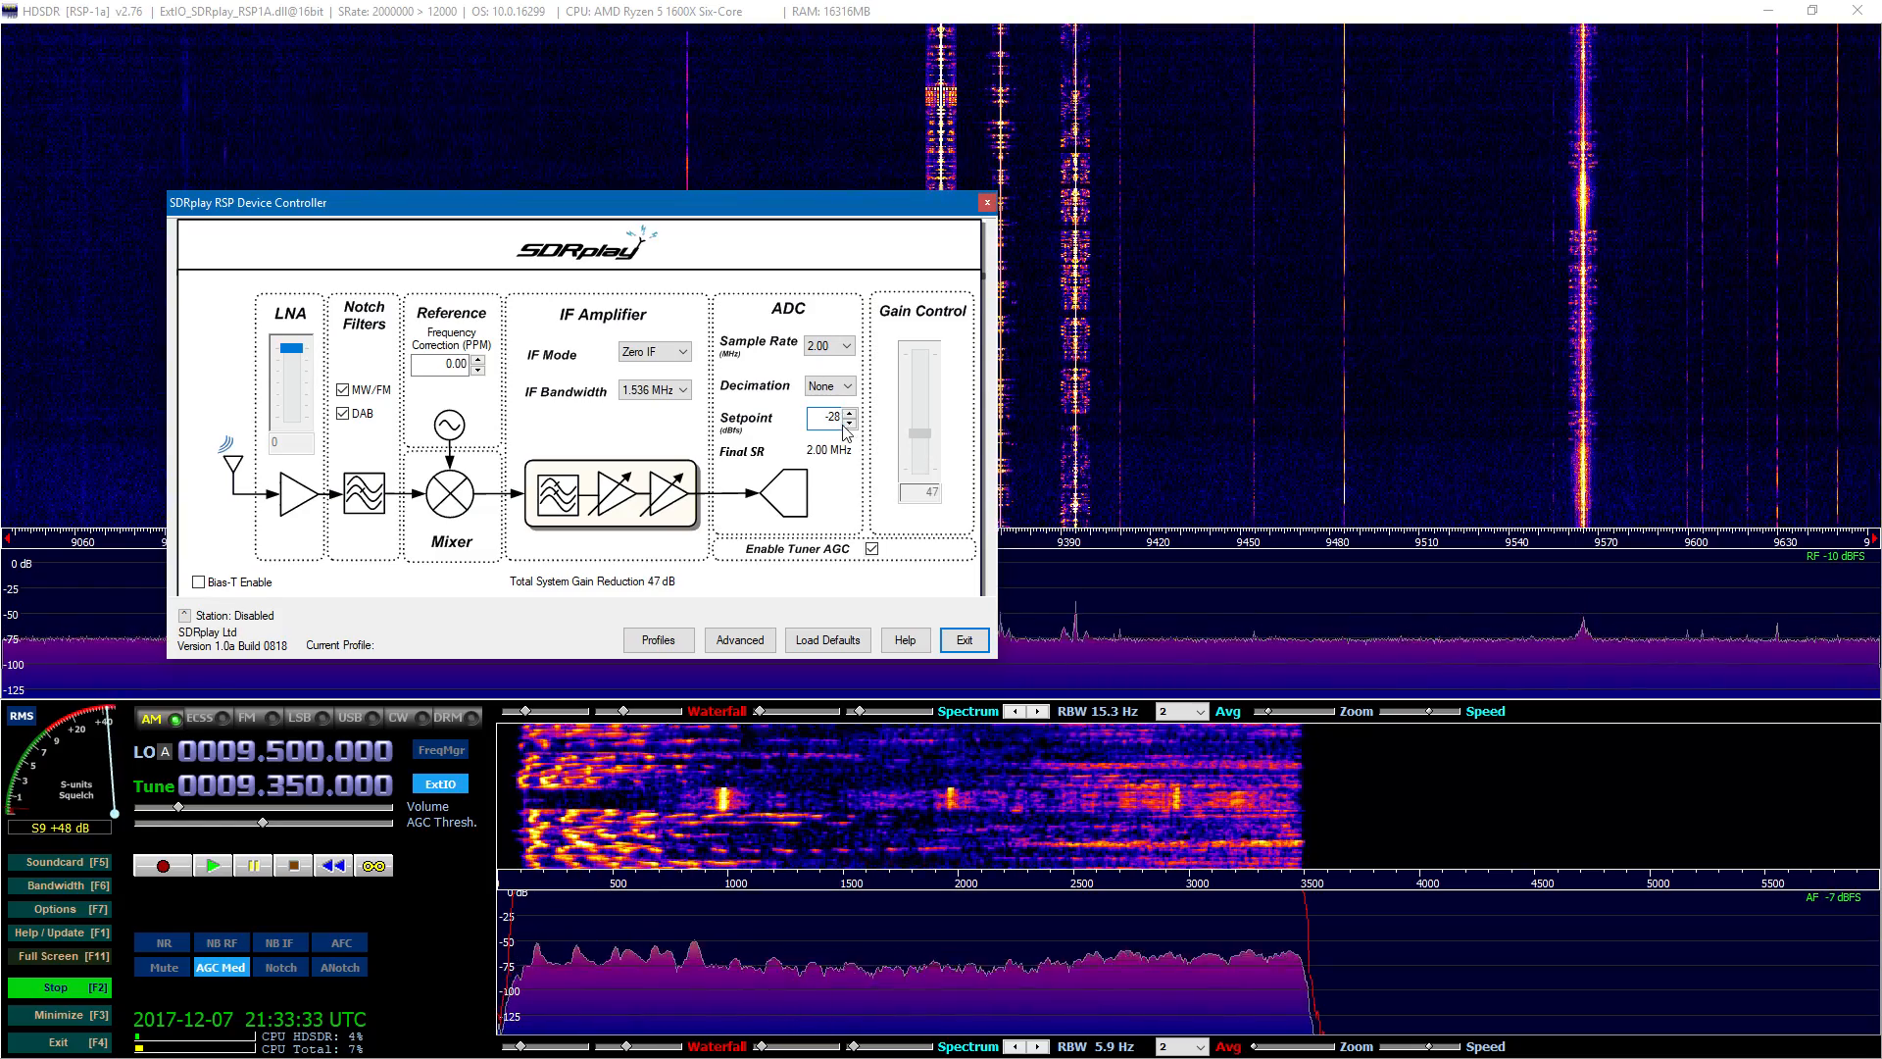
scroll(838, 425, down, 4)
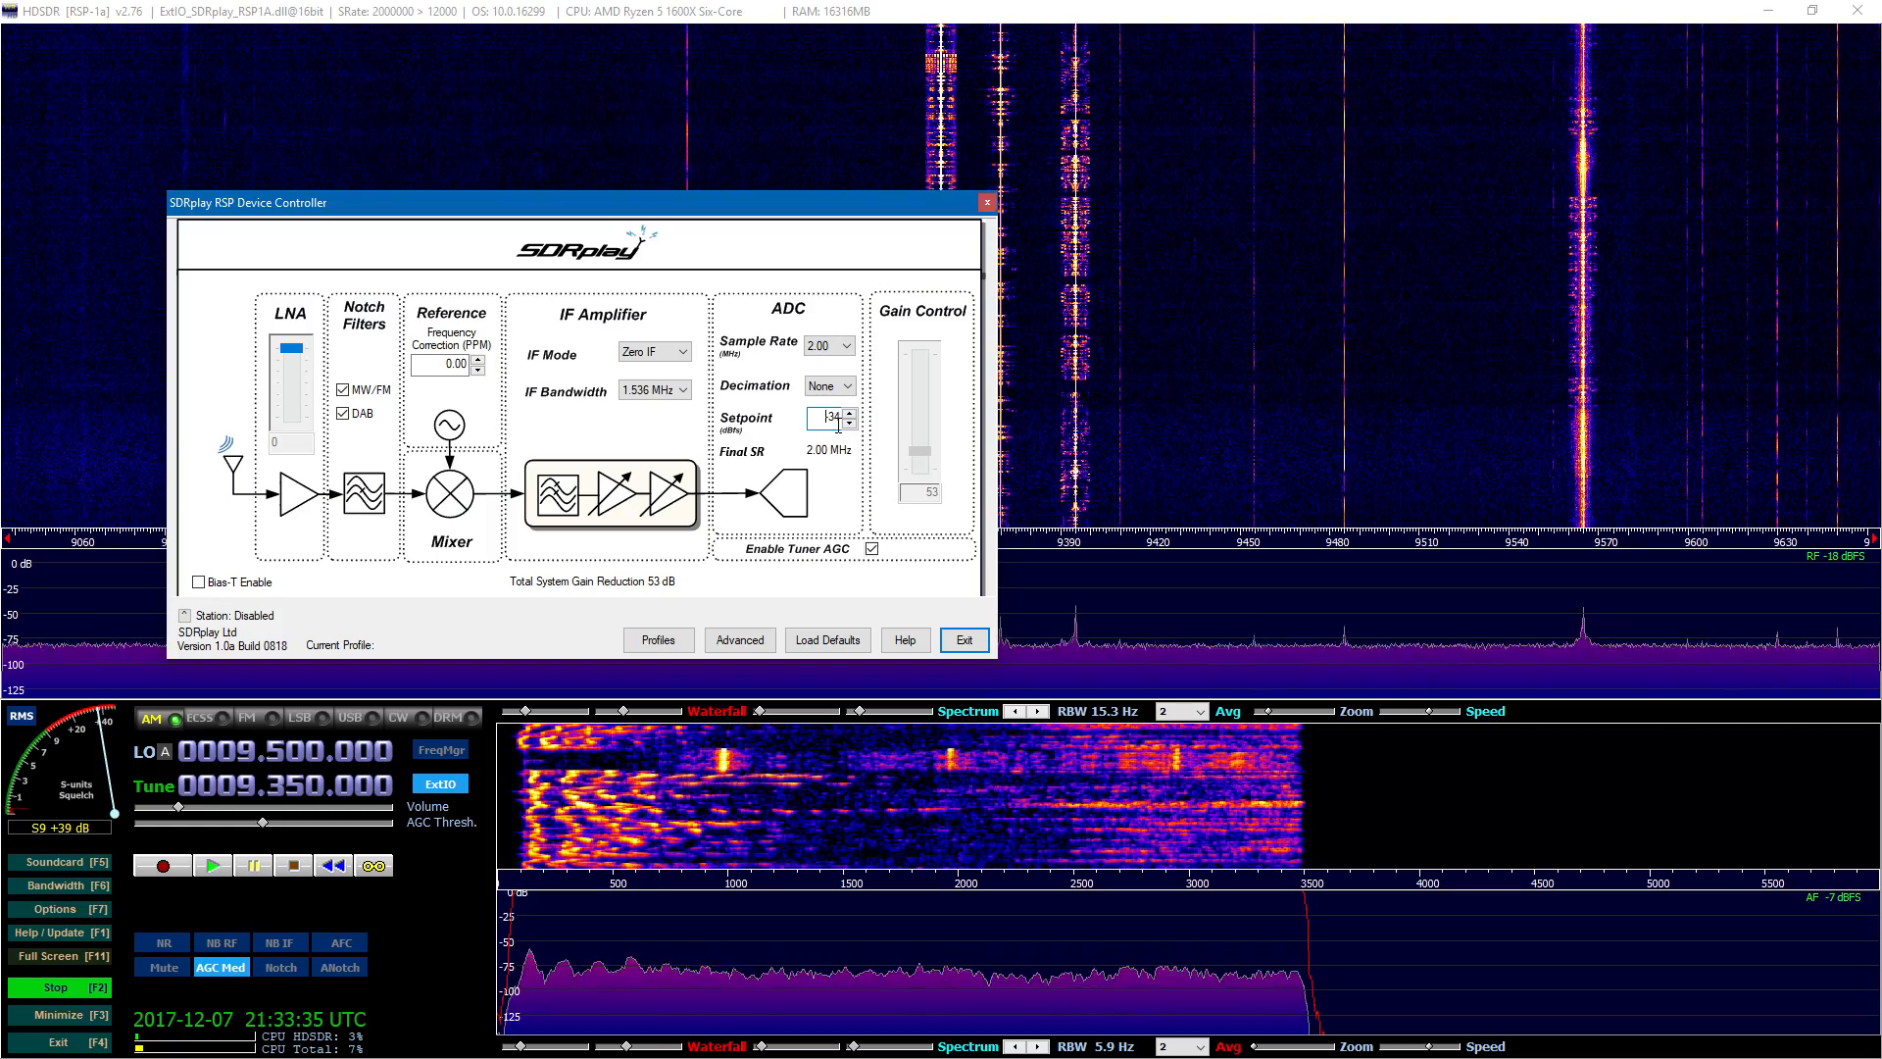
scroll(838, 424, up, 2)
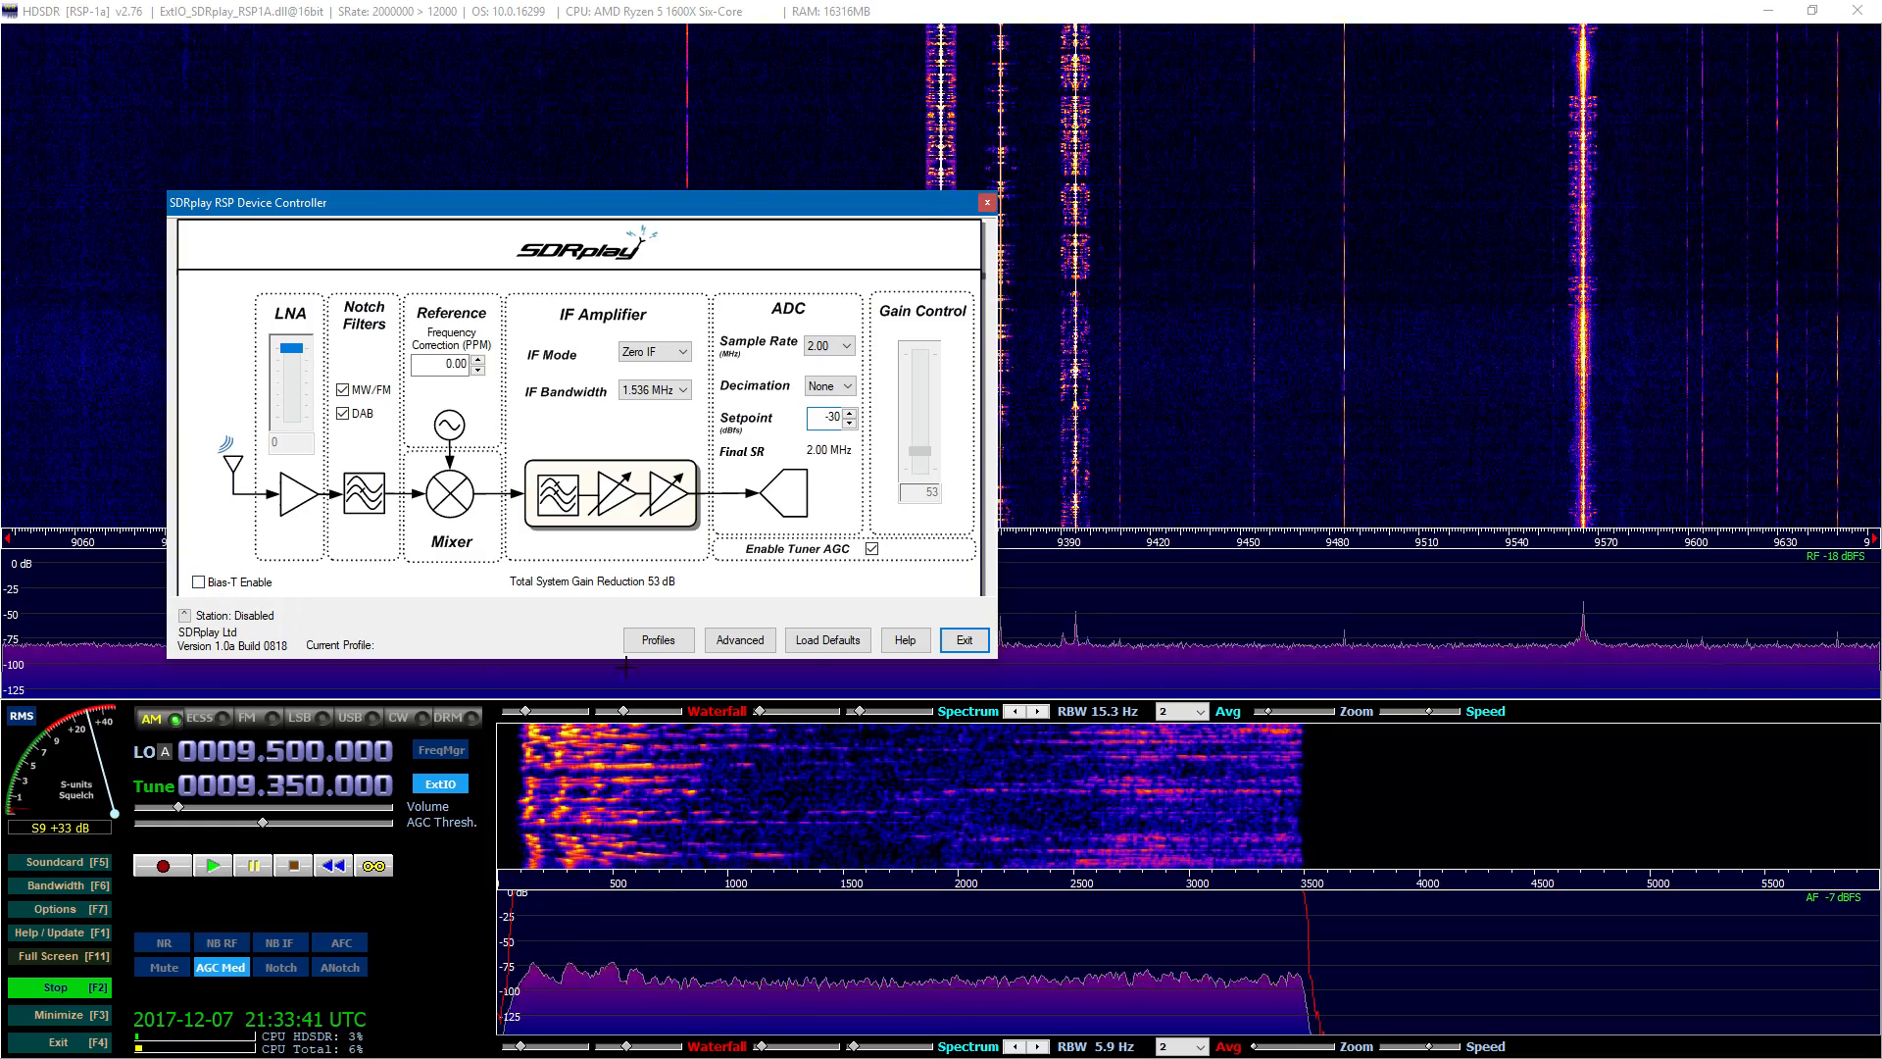
Step: Review the RSP profile slots, close them, and open the advanced RSP settings beside the device controller
click(663, 643)
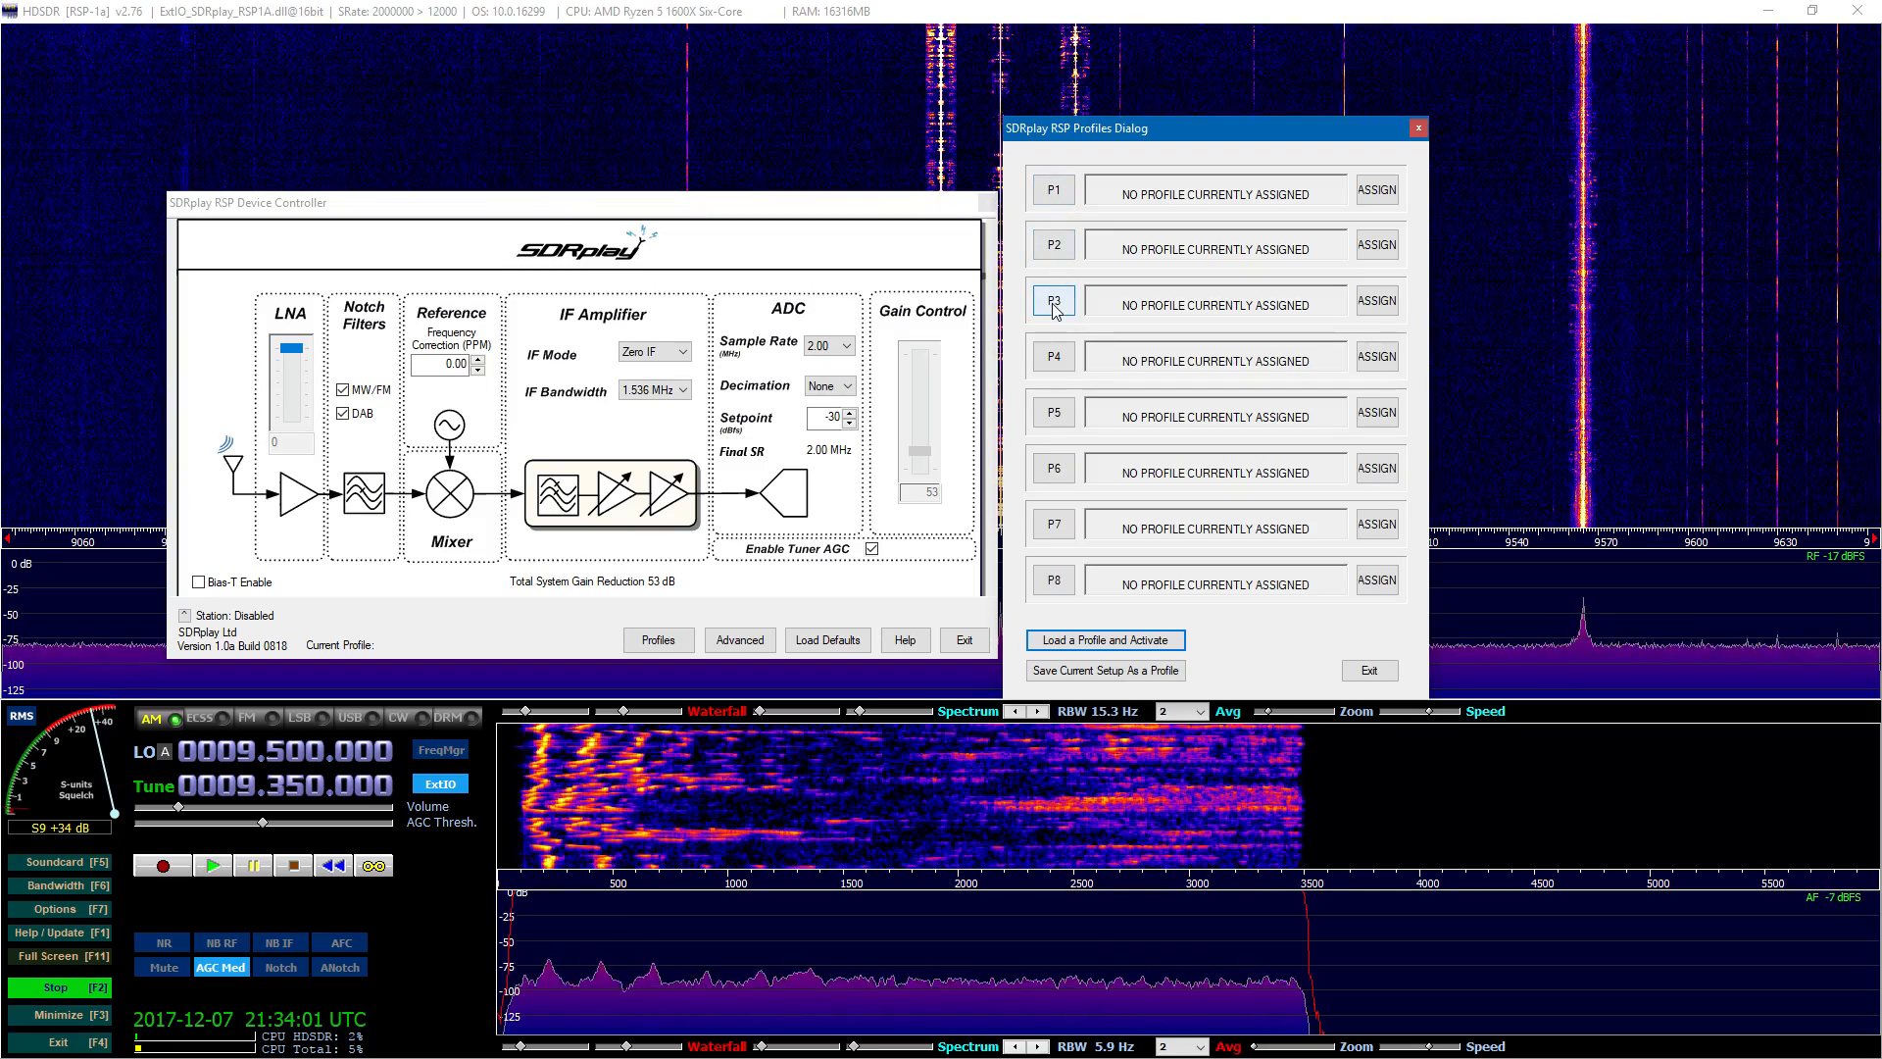
click(1368, 672)
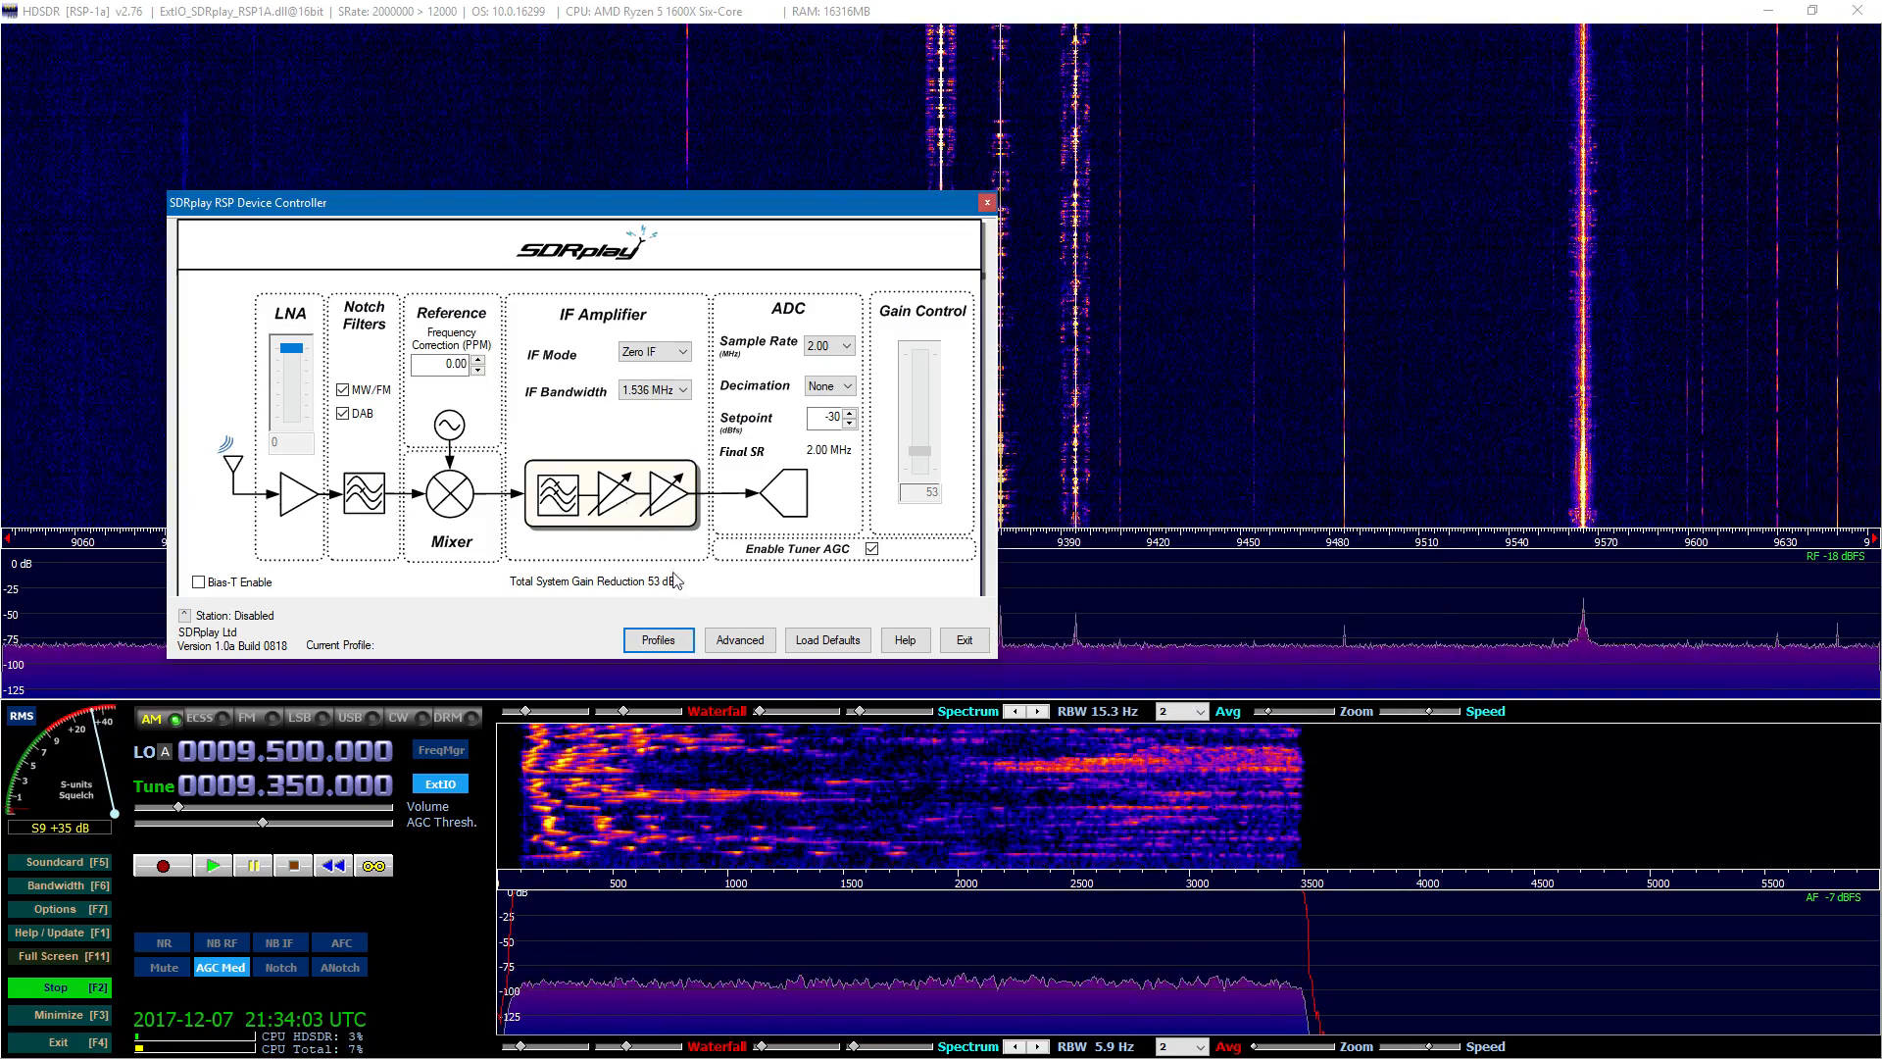
click(740, 640)
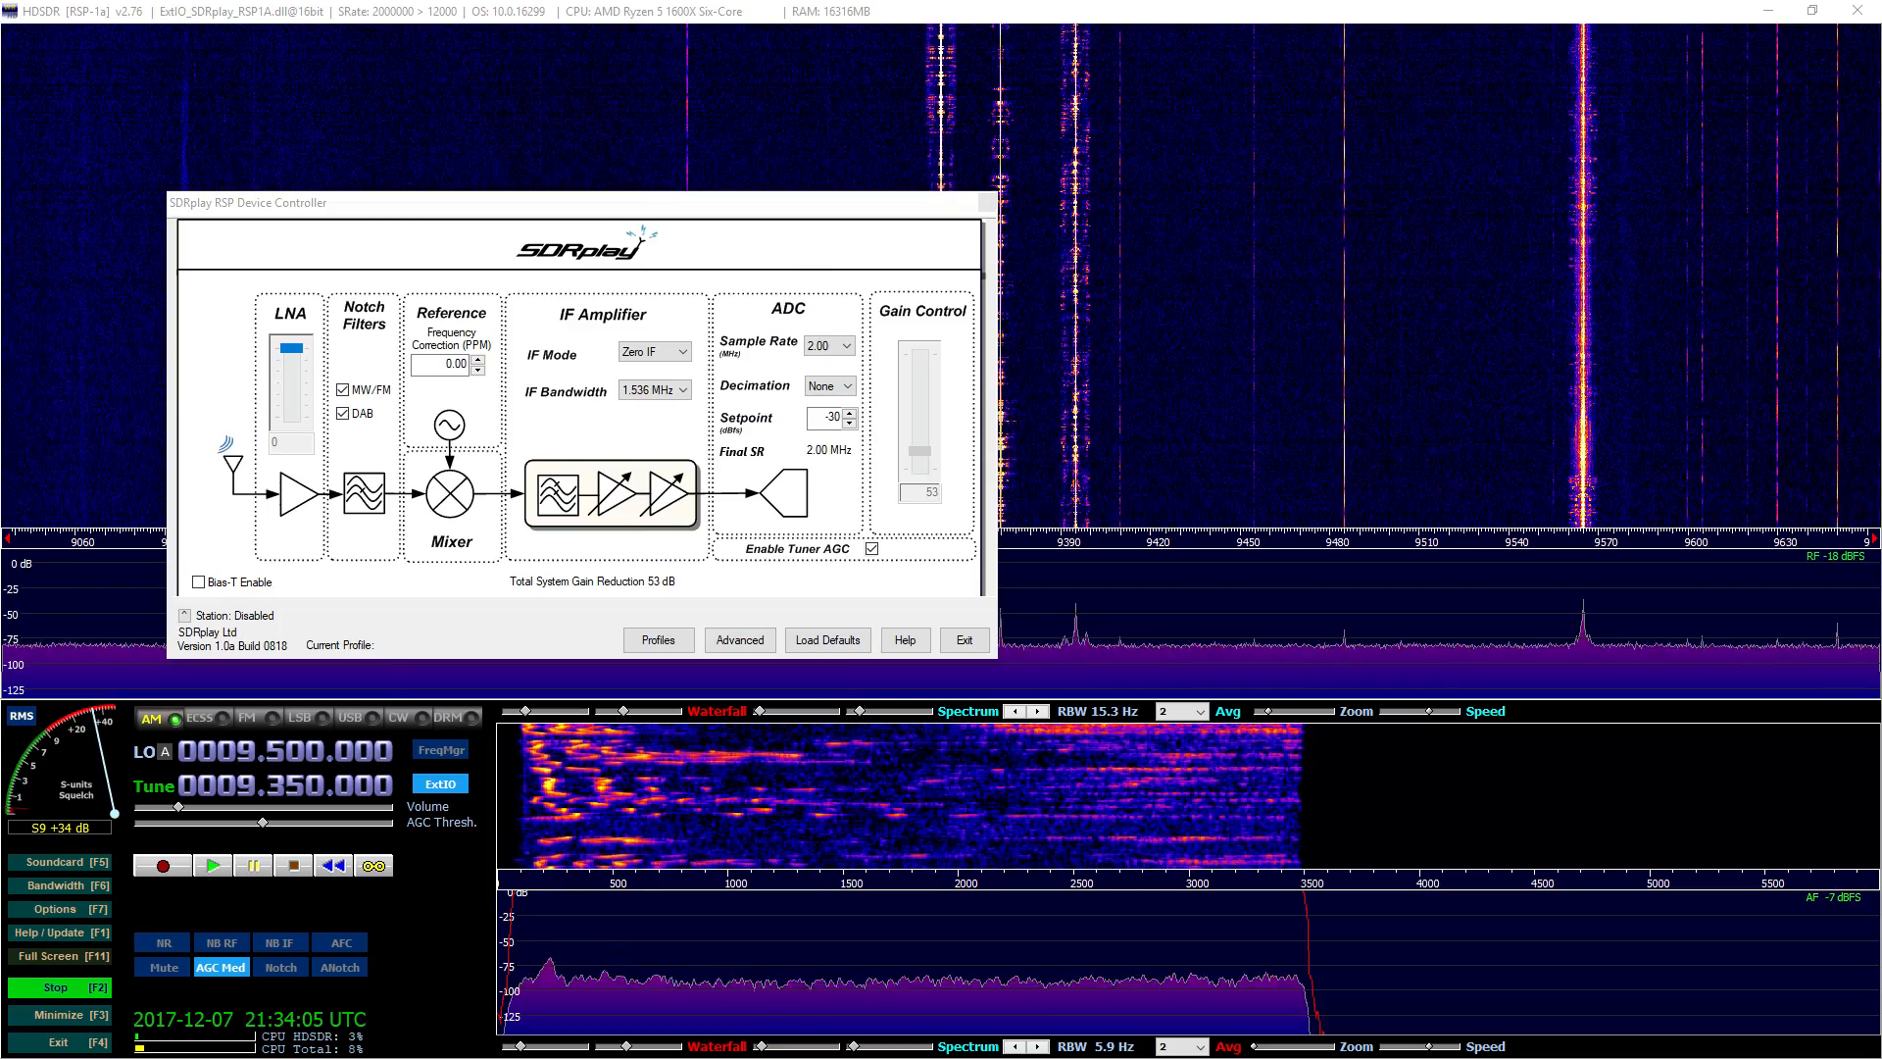
drag(1058, 238, 1225, 210)
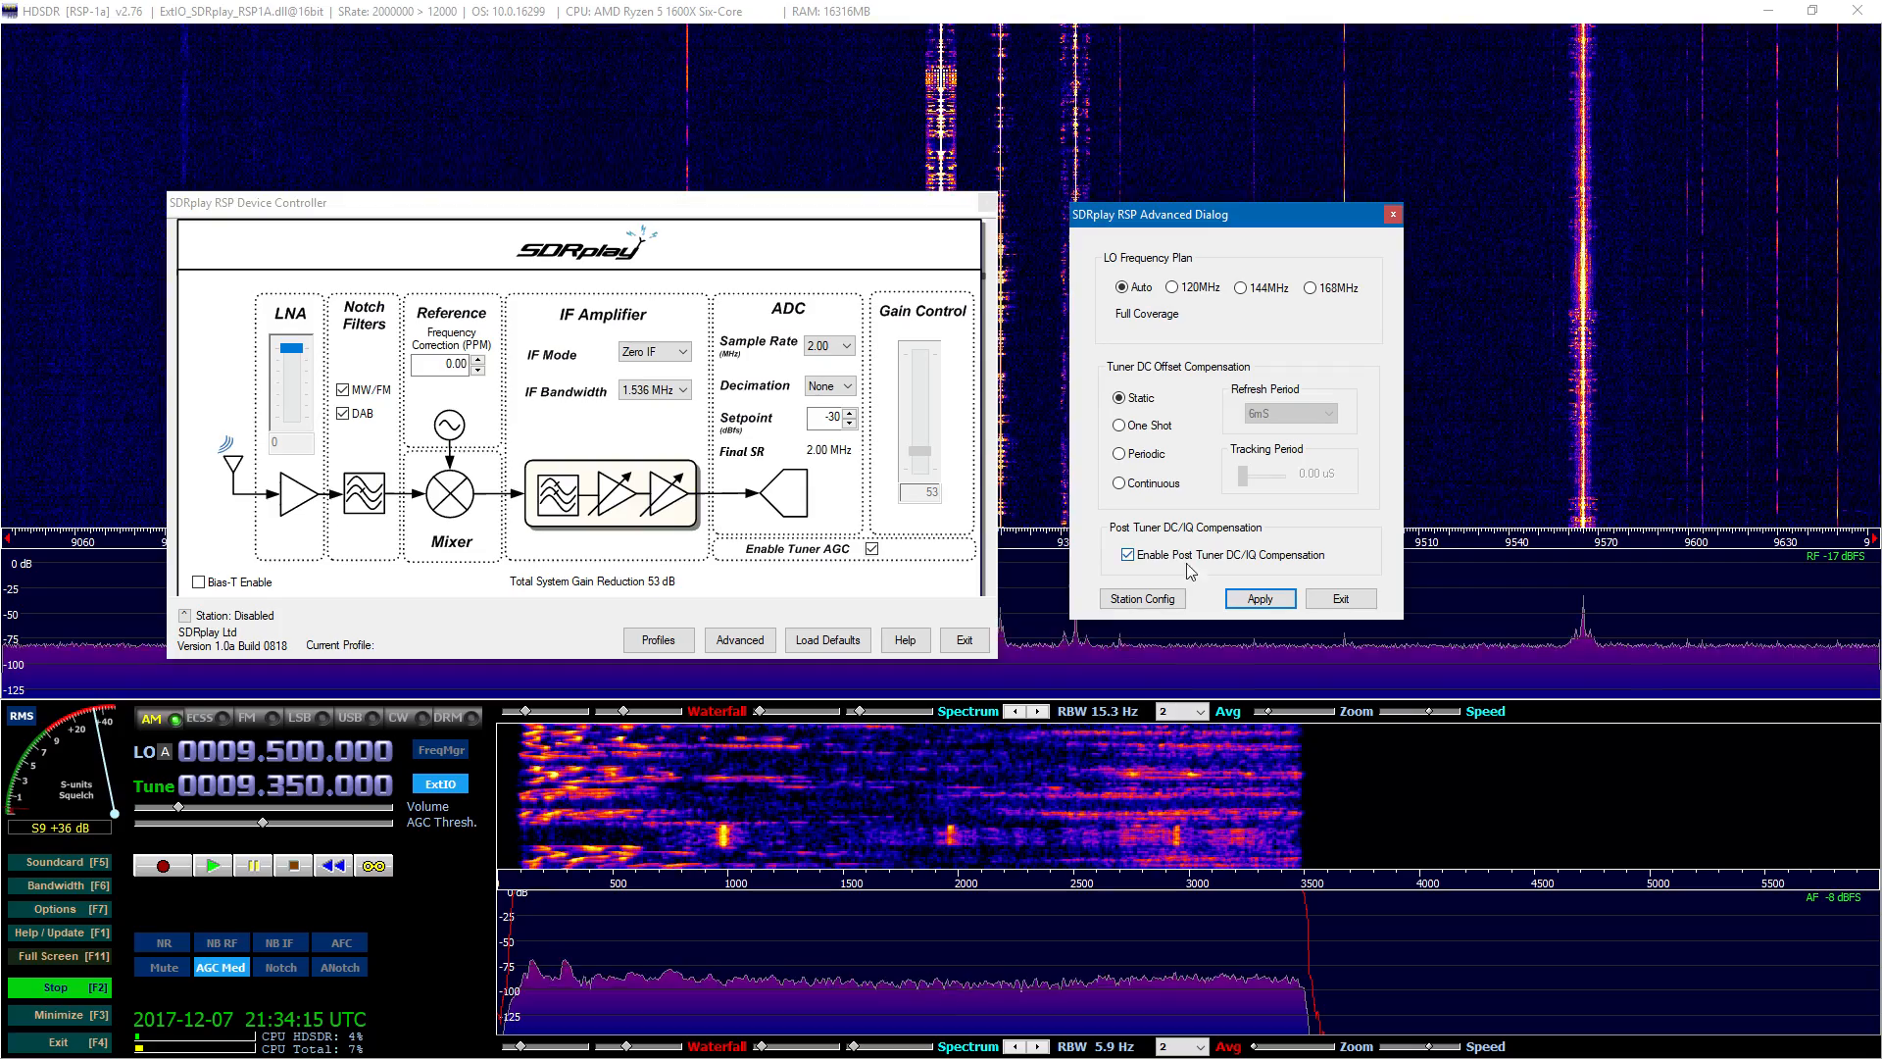
Step: Move the device controller aside, then disable post tuner DC/IQ compensation in the advanced RSP settings and apply the change
drag(699, 202, 529, 70)
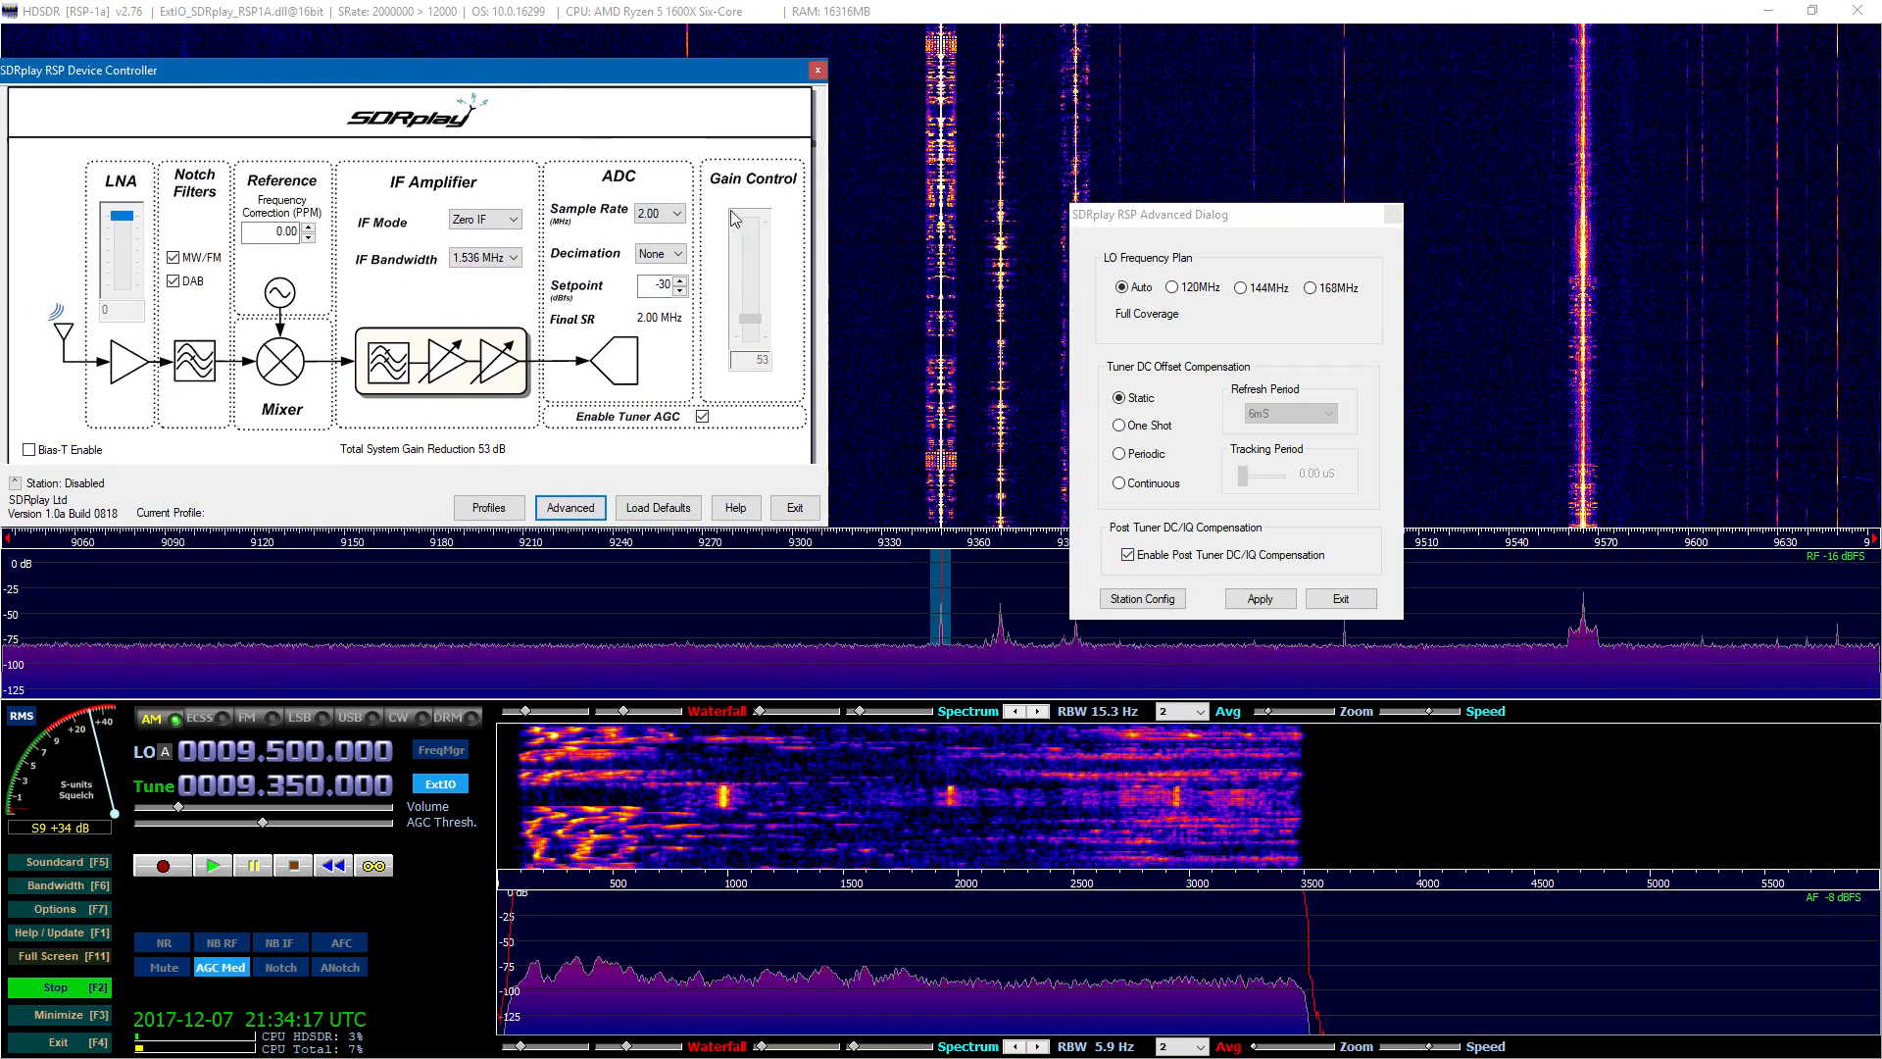
click(1169, 559)
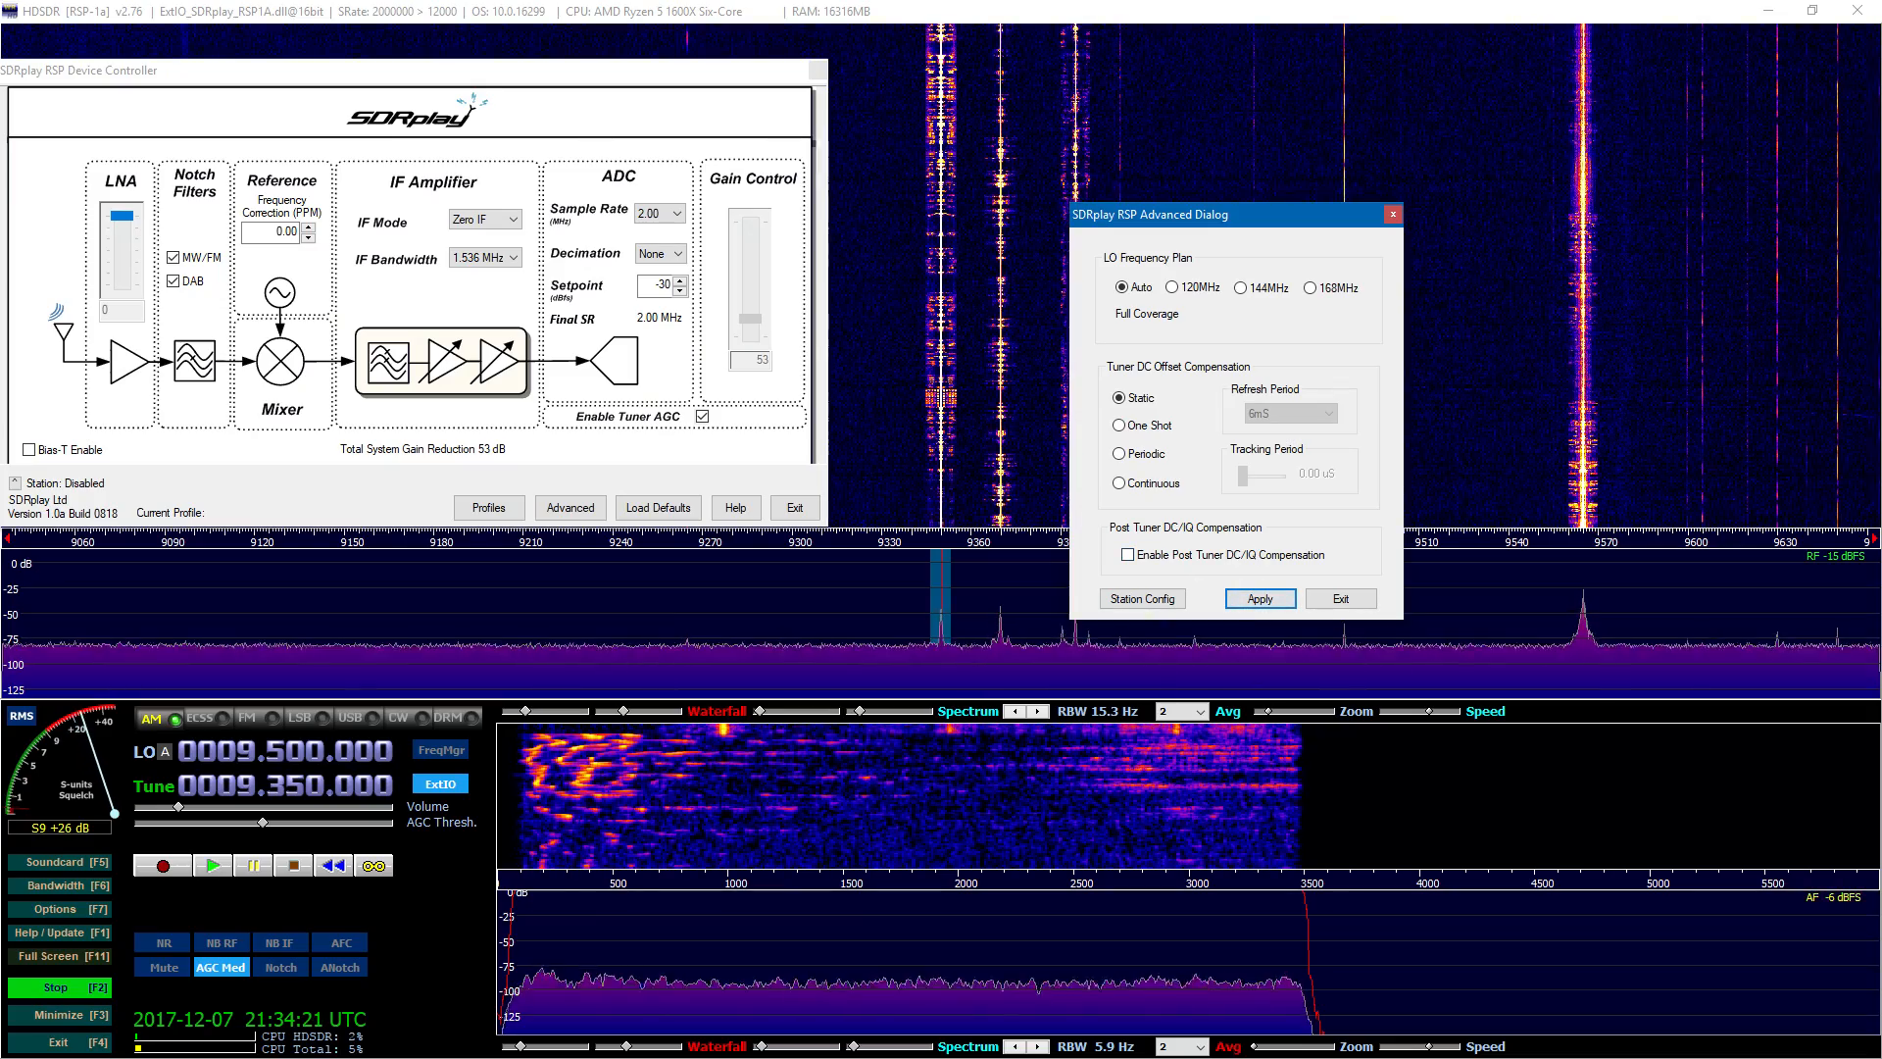
click(1258, 599)
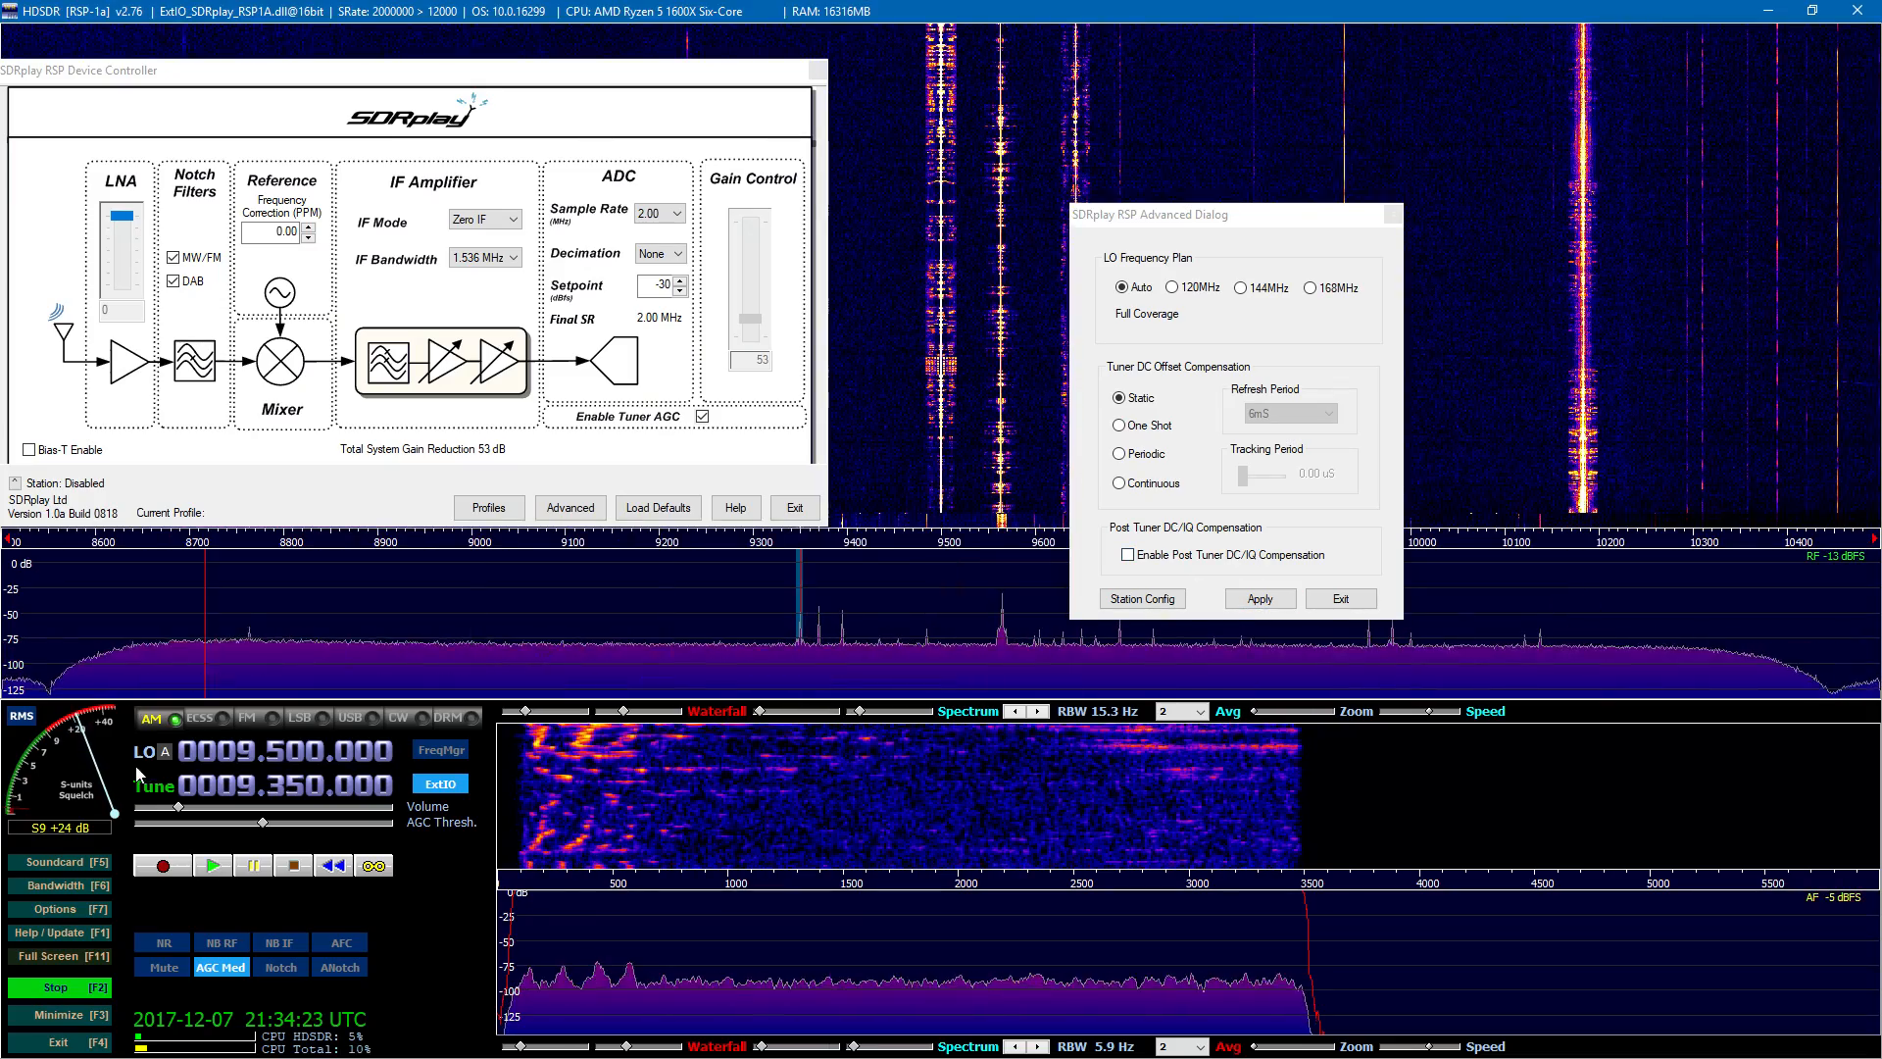
Step: Set the LO to 29.500 MHz and switch the DC removal calibration mode for RX to Off
scroll(228, 753, up, 3)
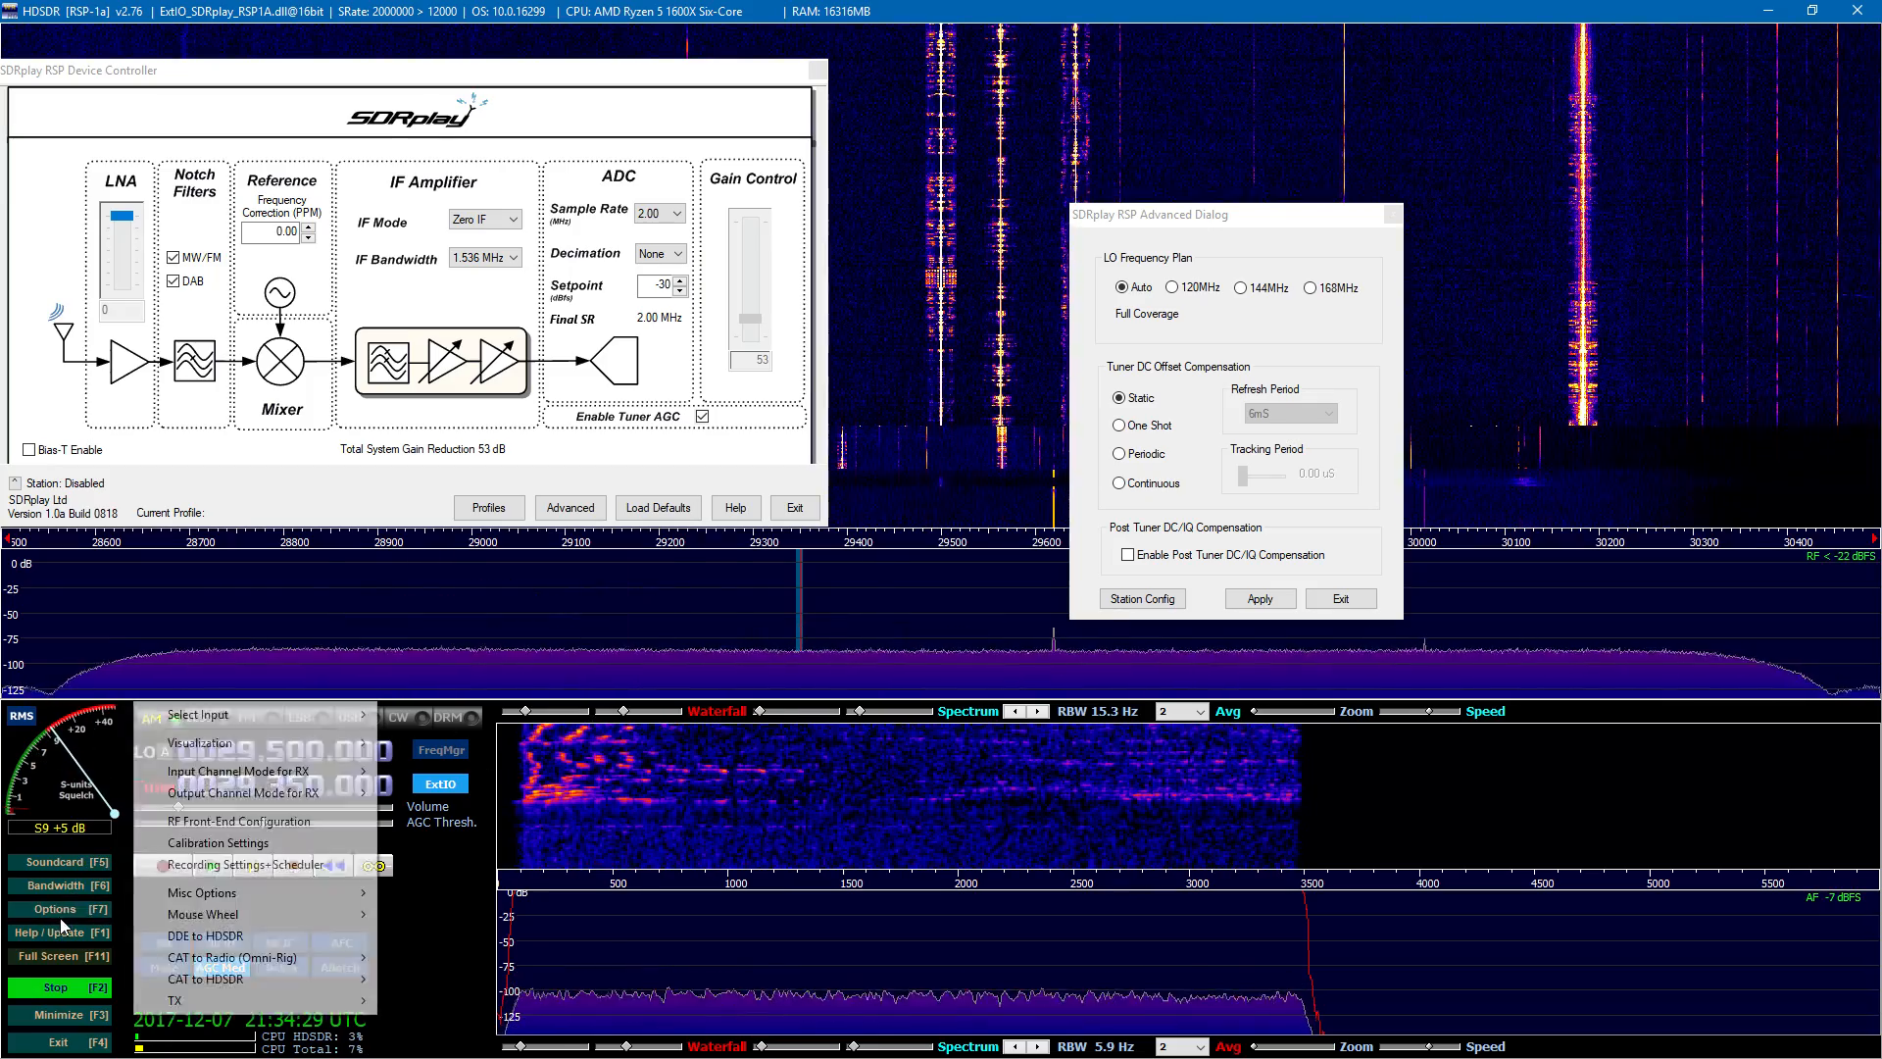
click(218, 842)
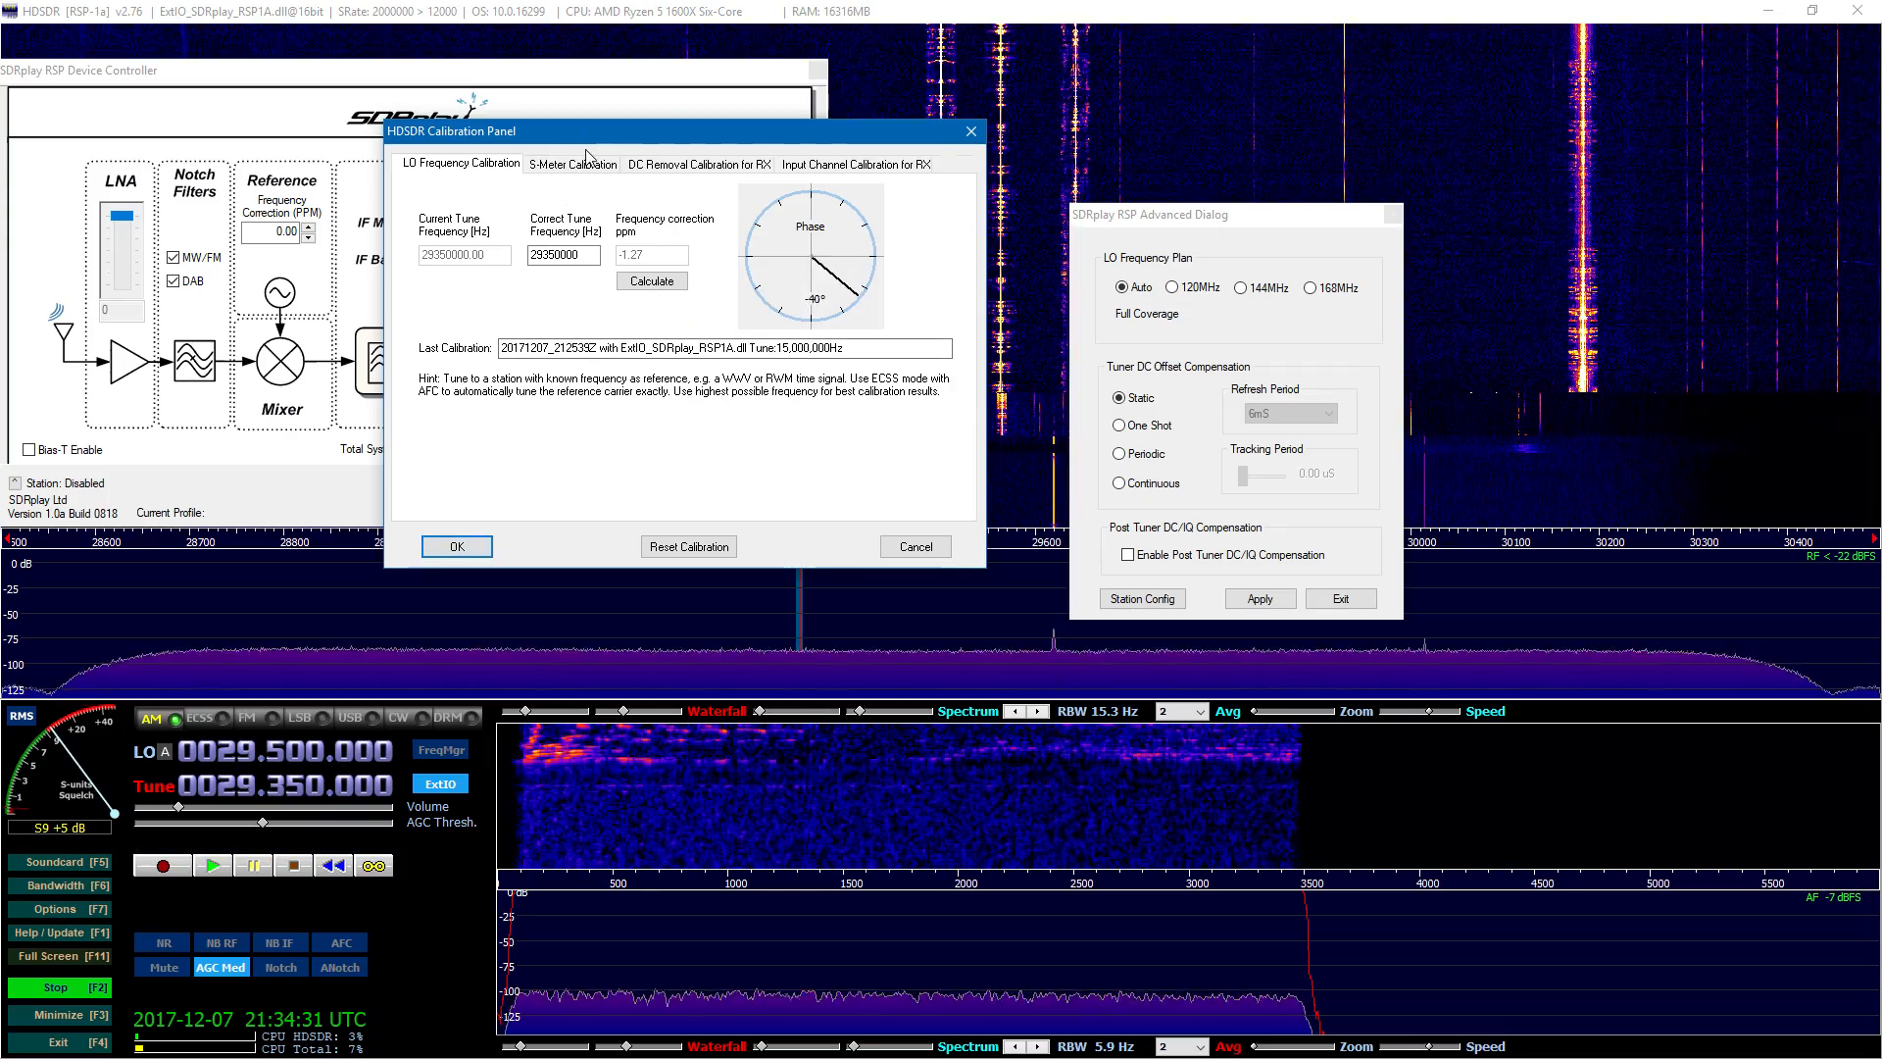
click(830, 167)
click(700, 164)
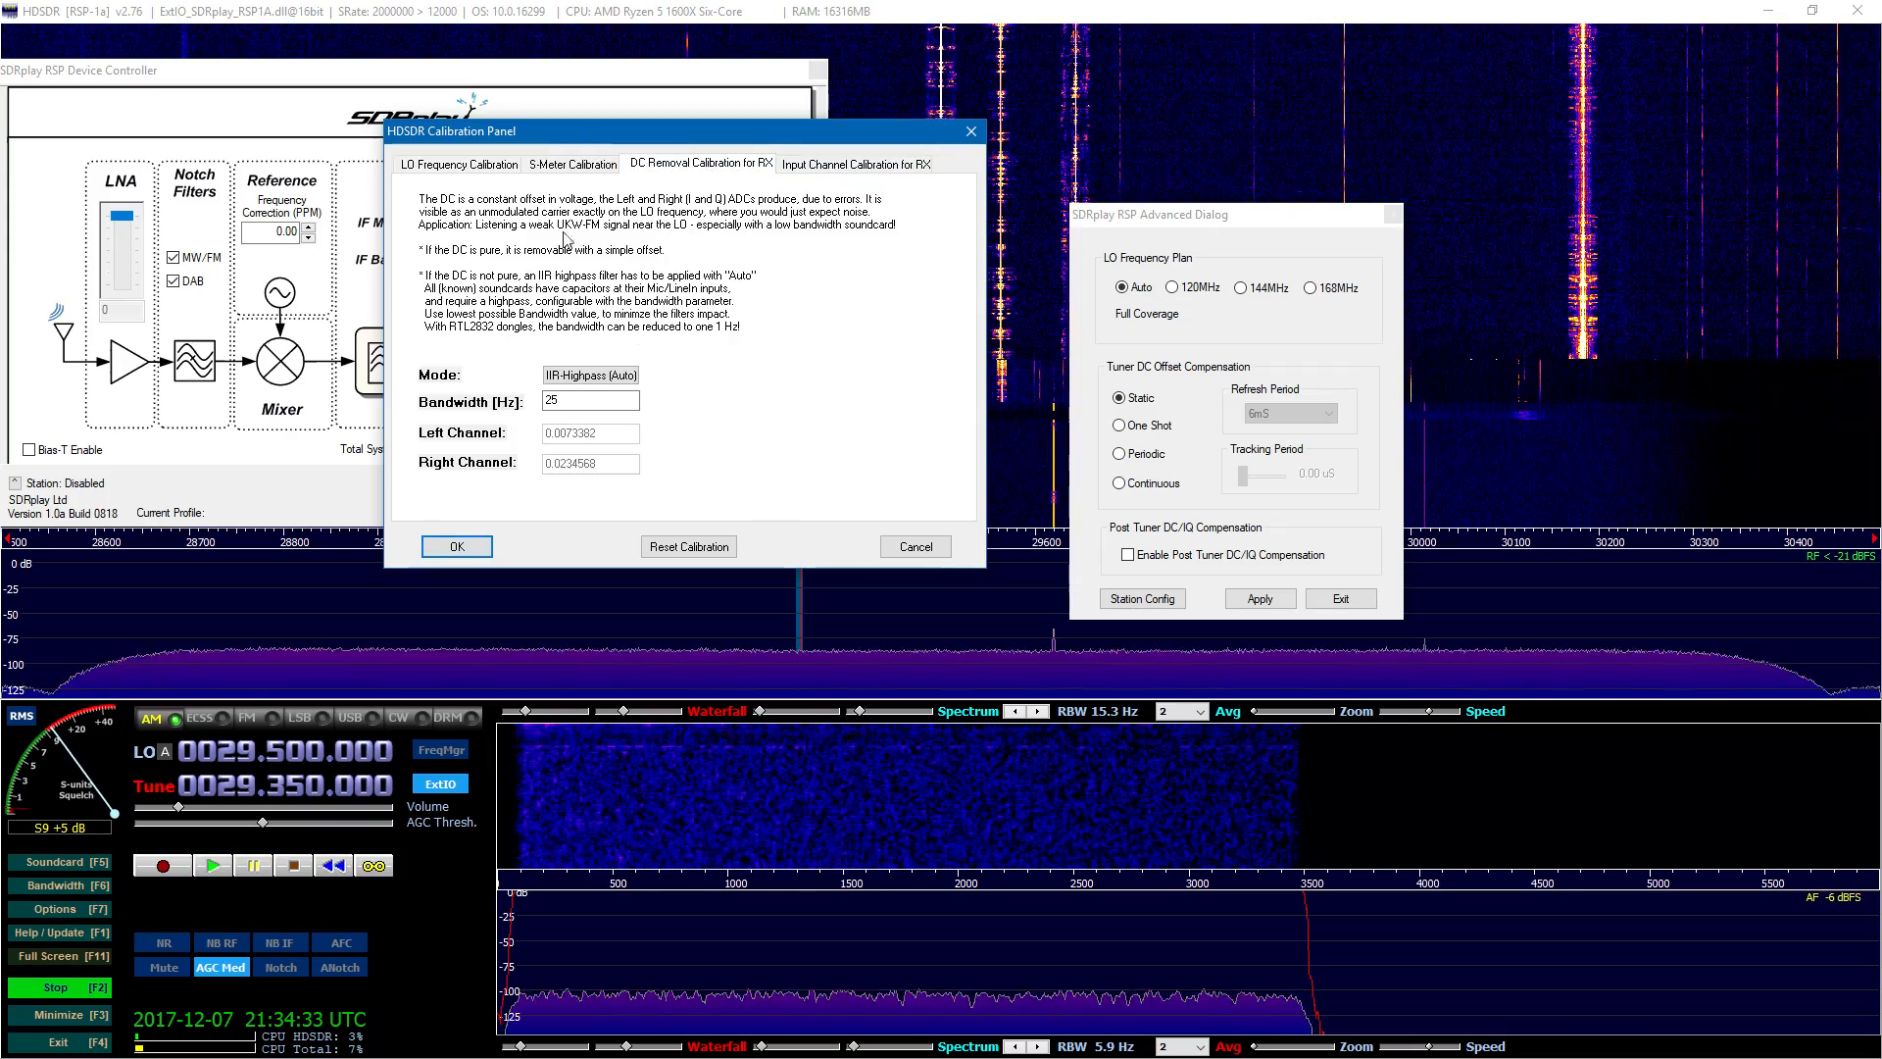
click(587, 378)
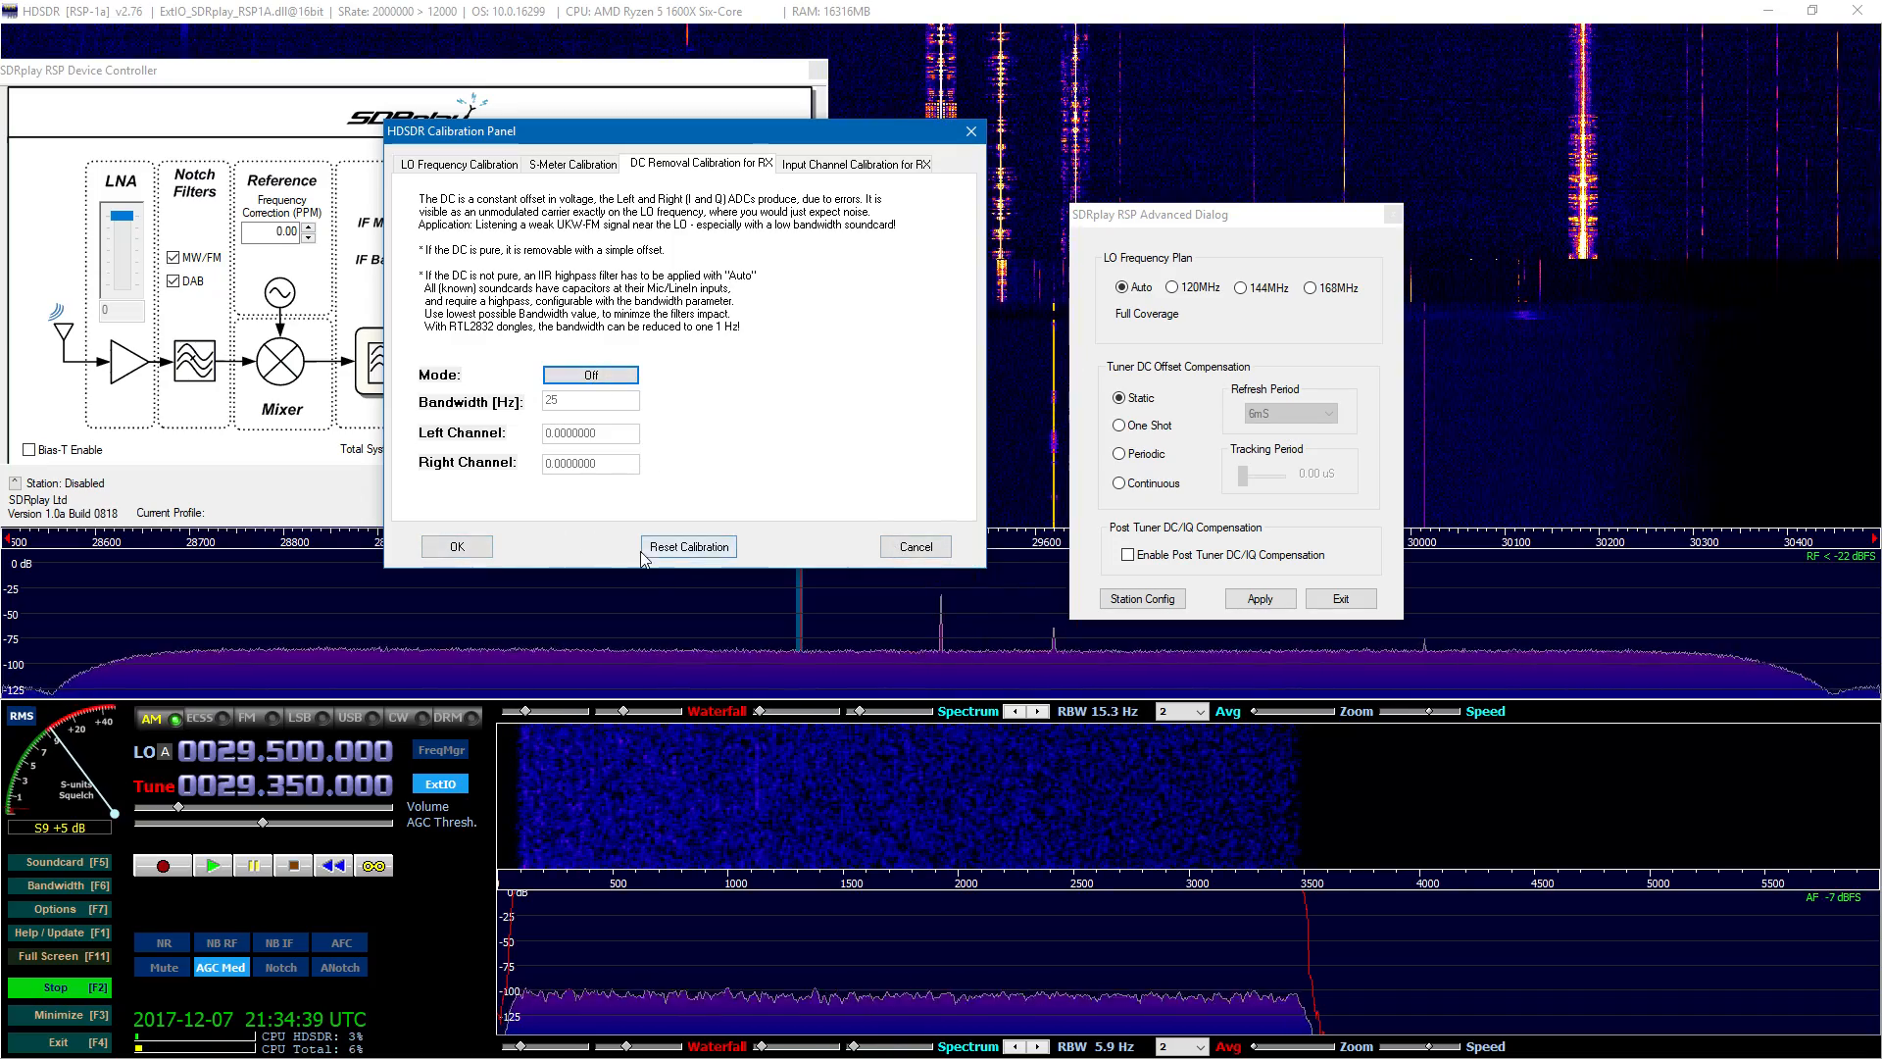
Step: Try the post tuner DC/IQ compensation, then return DC removal to IIR-Highpass (Auto) and accept the calibration settings
click(1144, 559)
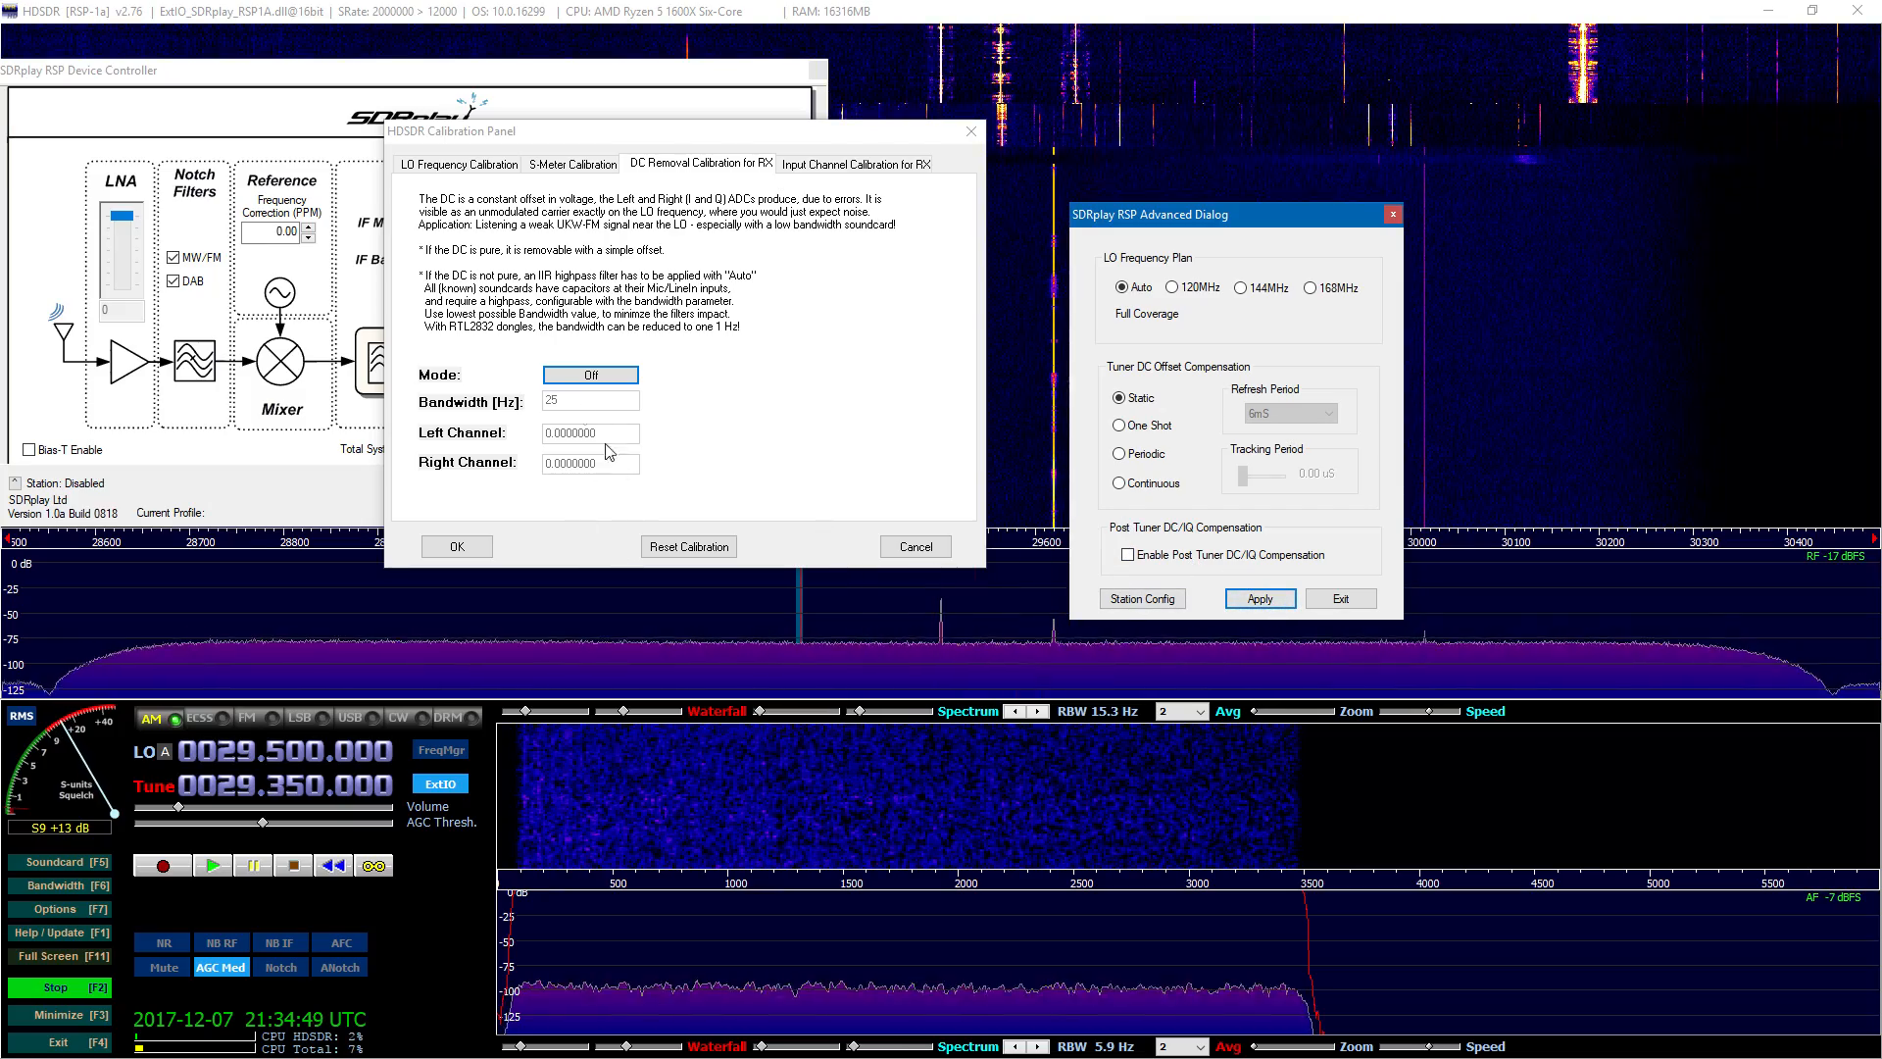
click(596, 377)
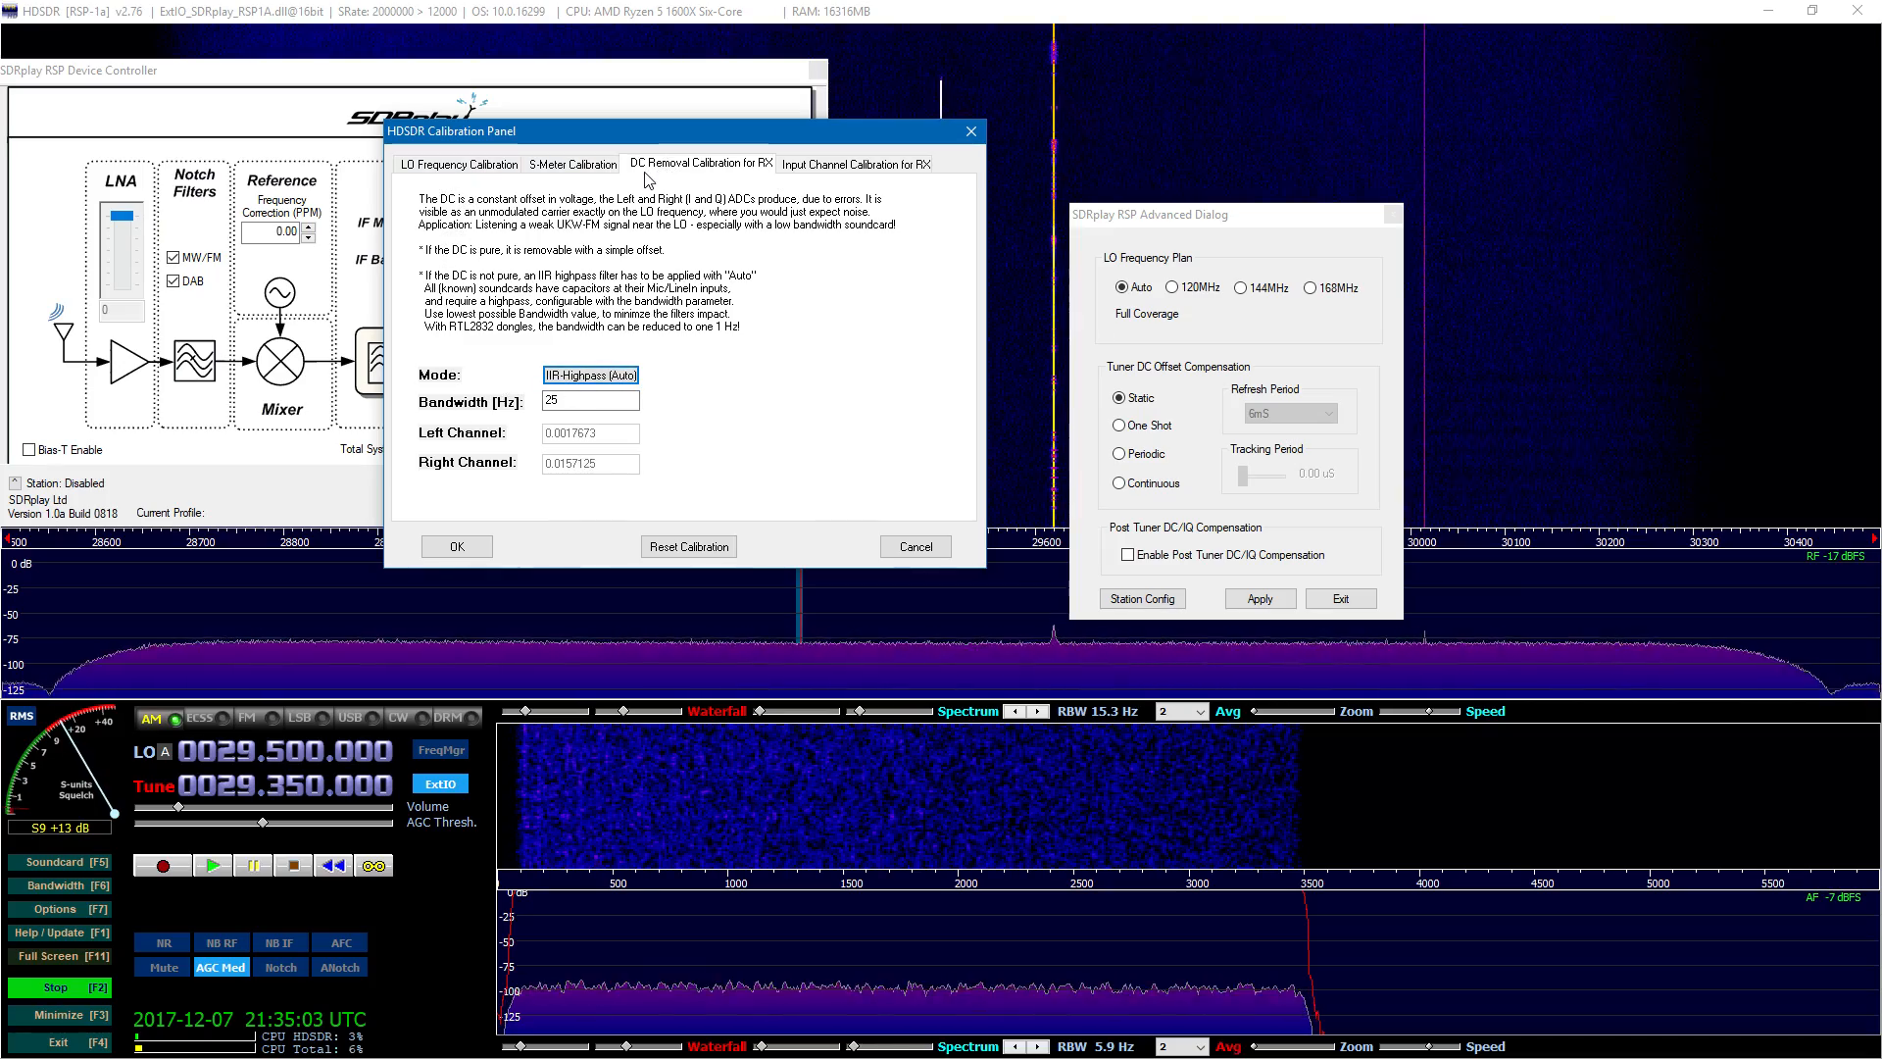
click(454, 547)
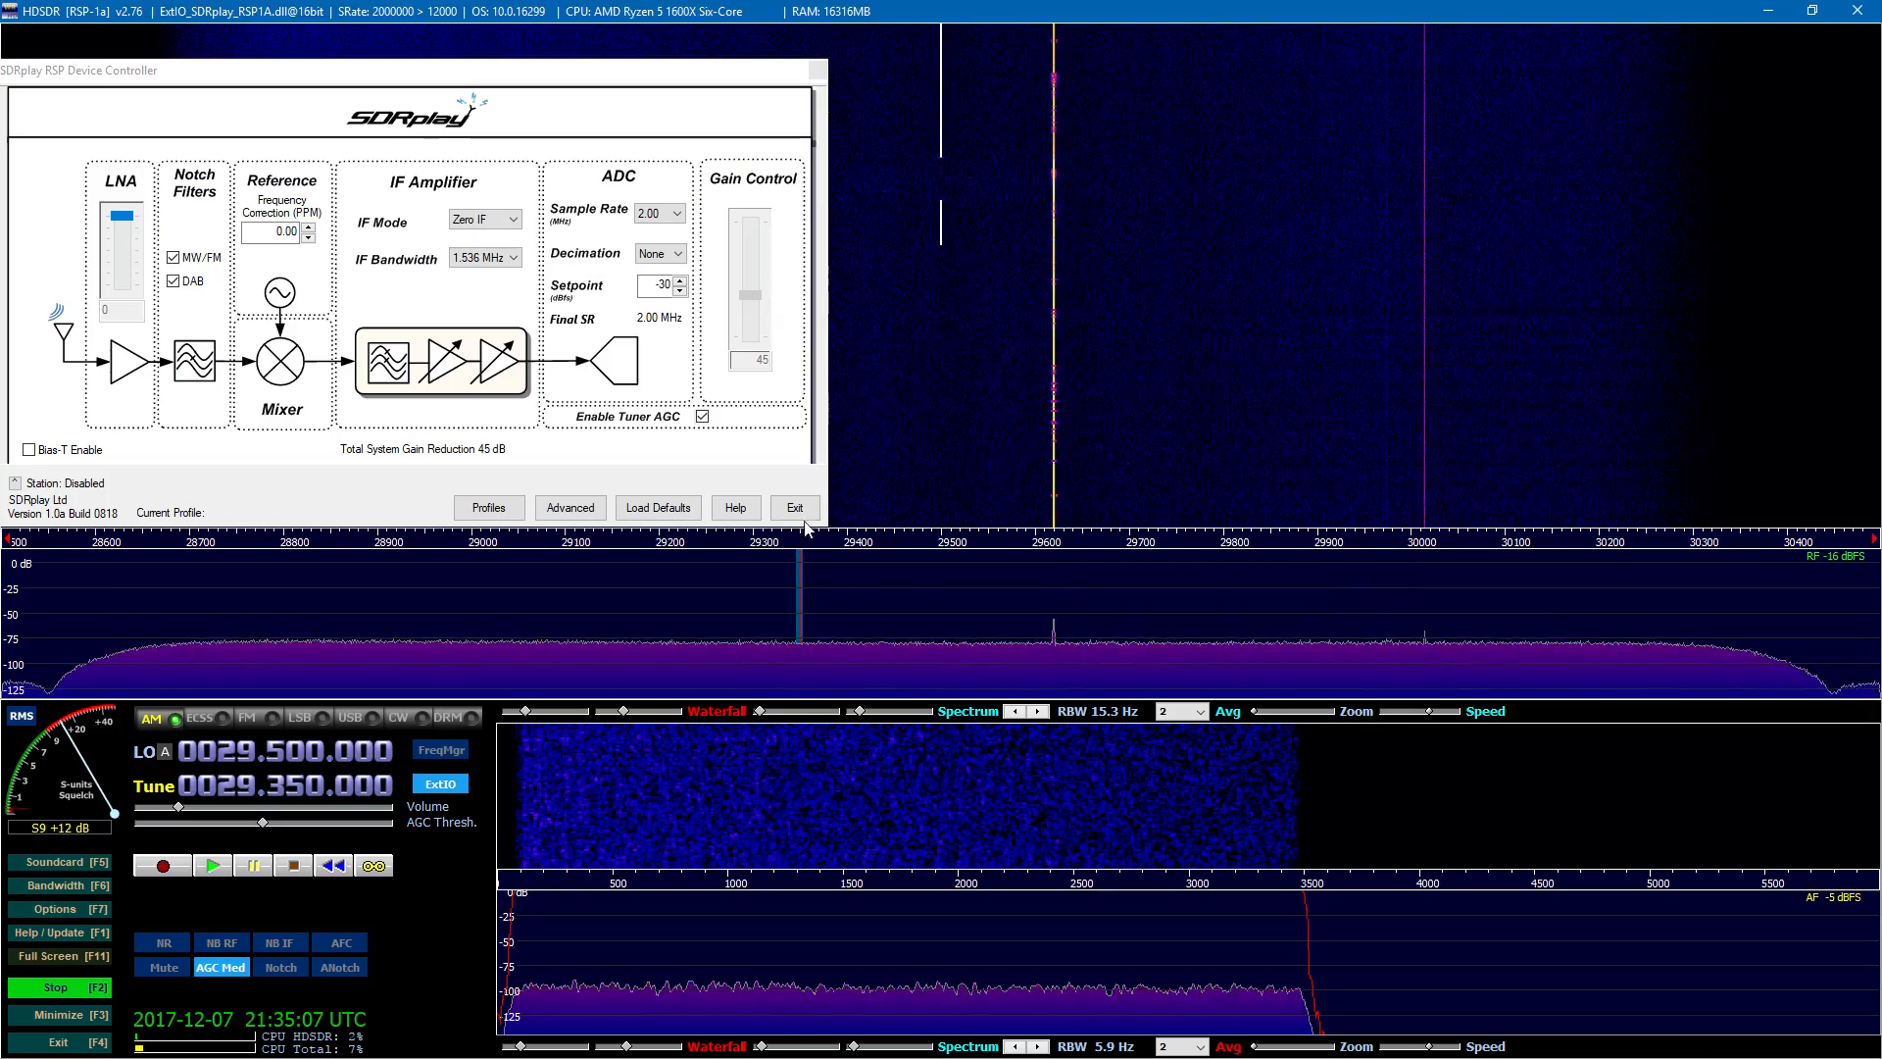
Step: Revisit the advanced RSP settings, close them, and close the device controller
click(580, 517)
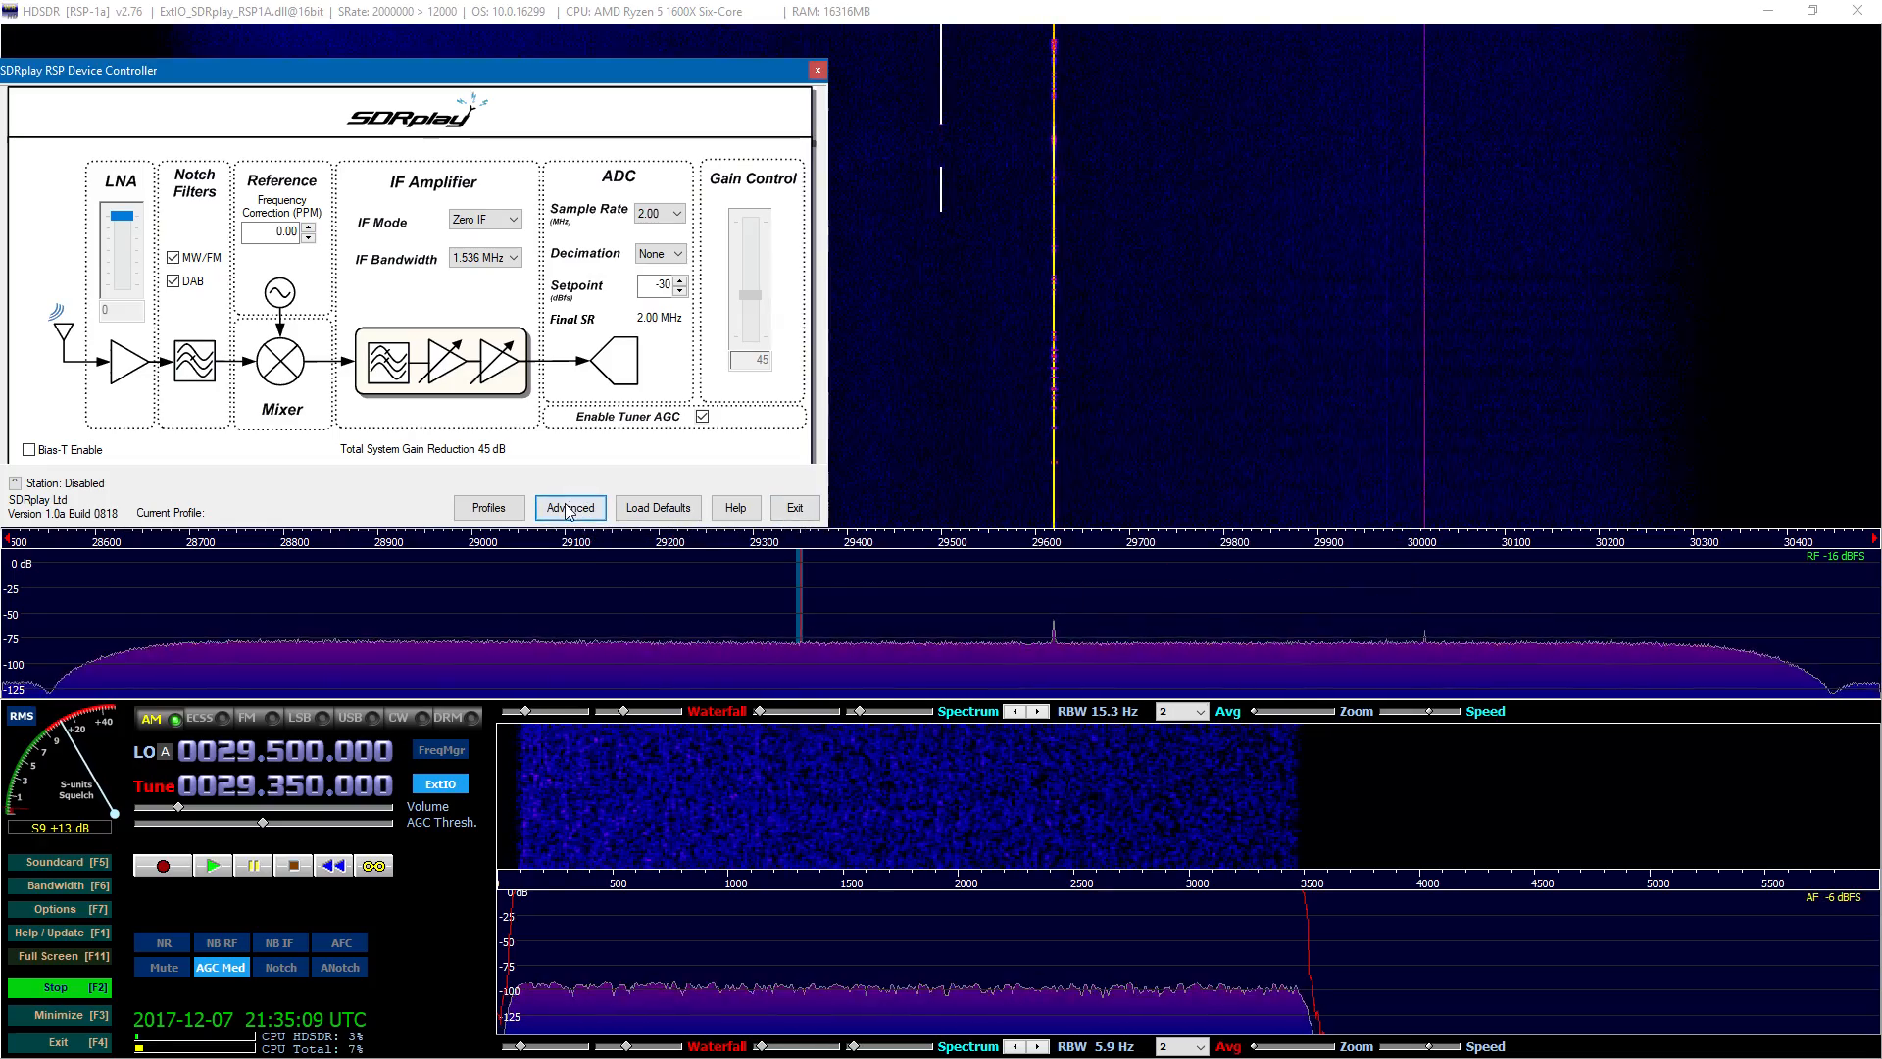
click(569, 509)
click(1339, 598)
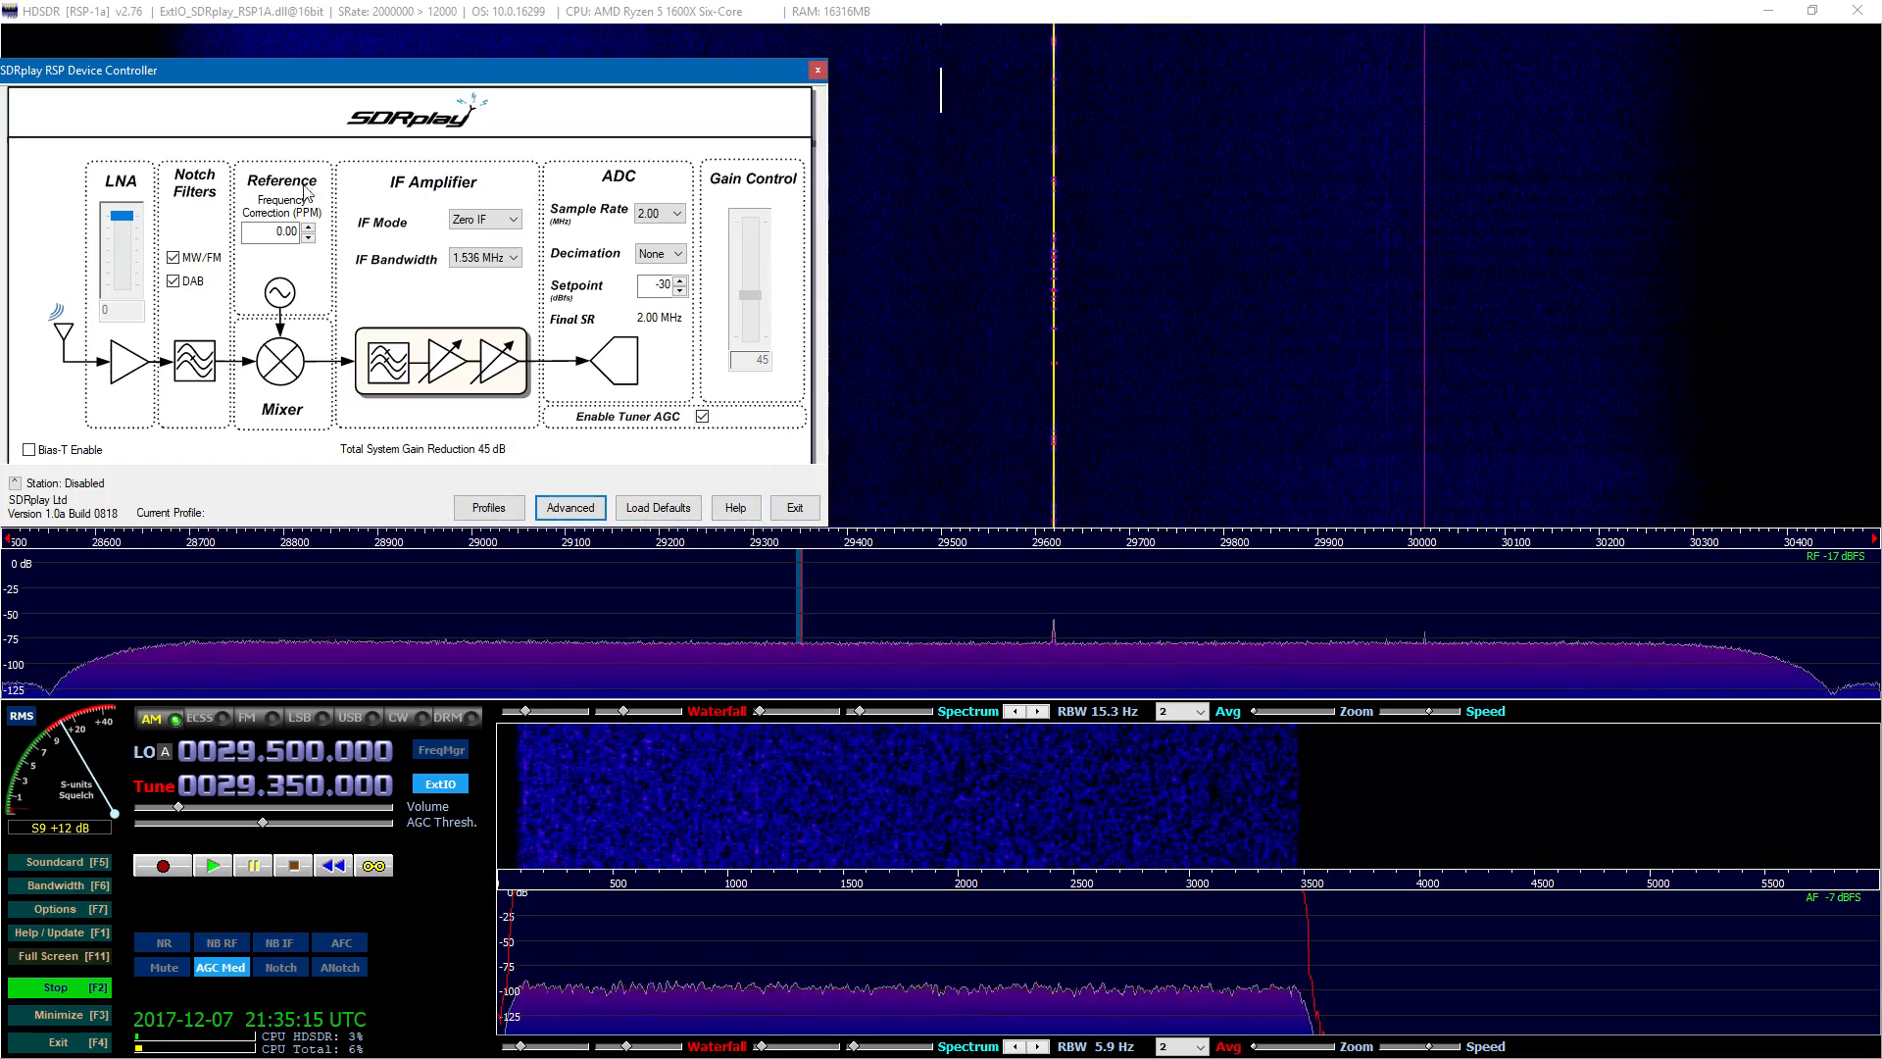
drag(276, 76, 718, 103)
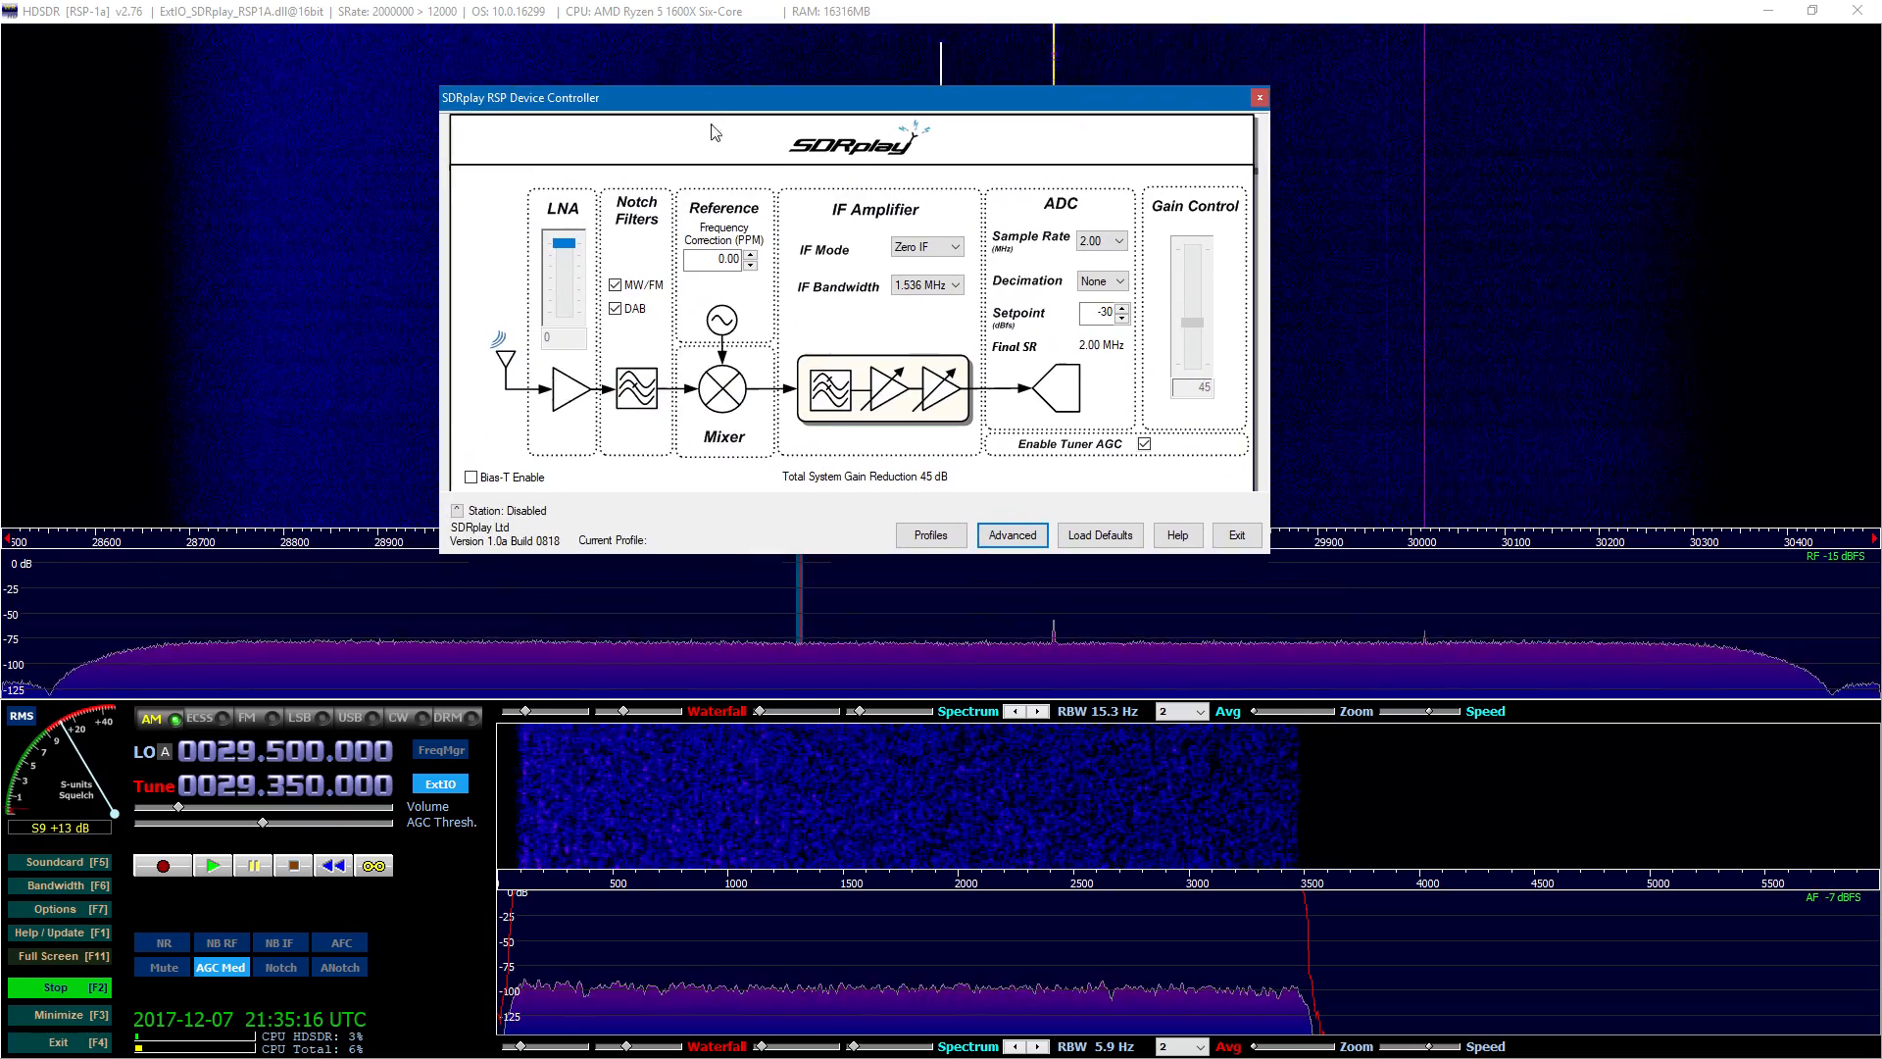
click(1239, 537)
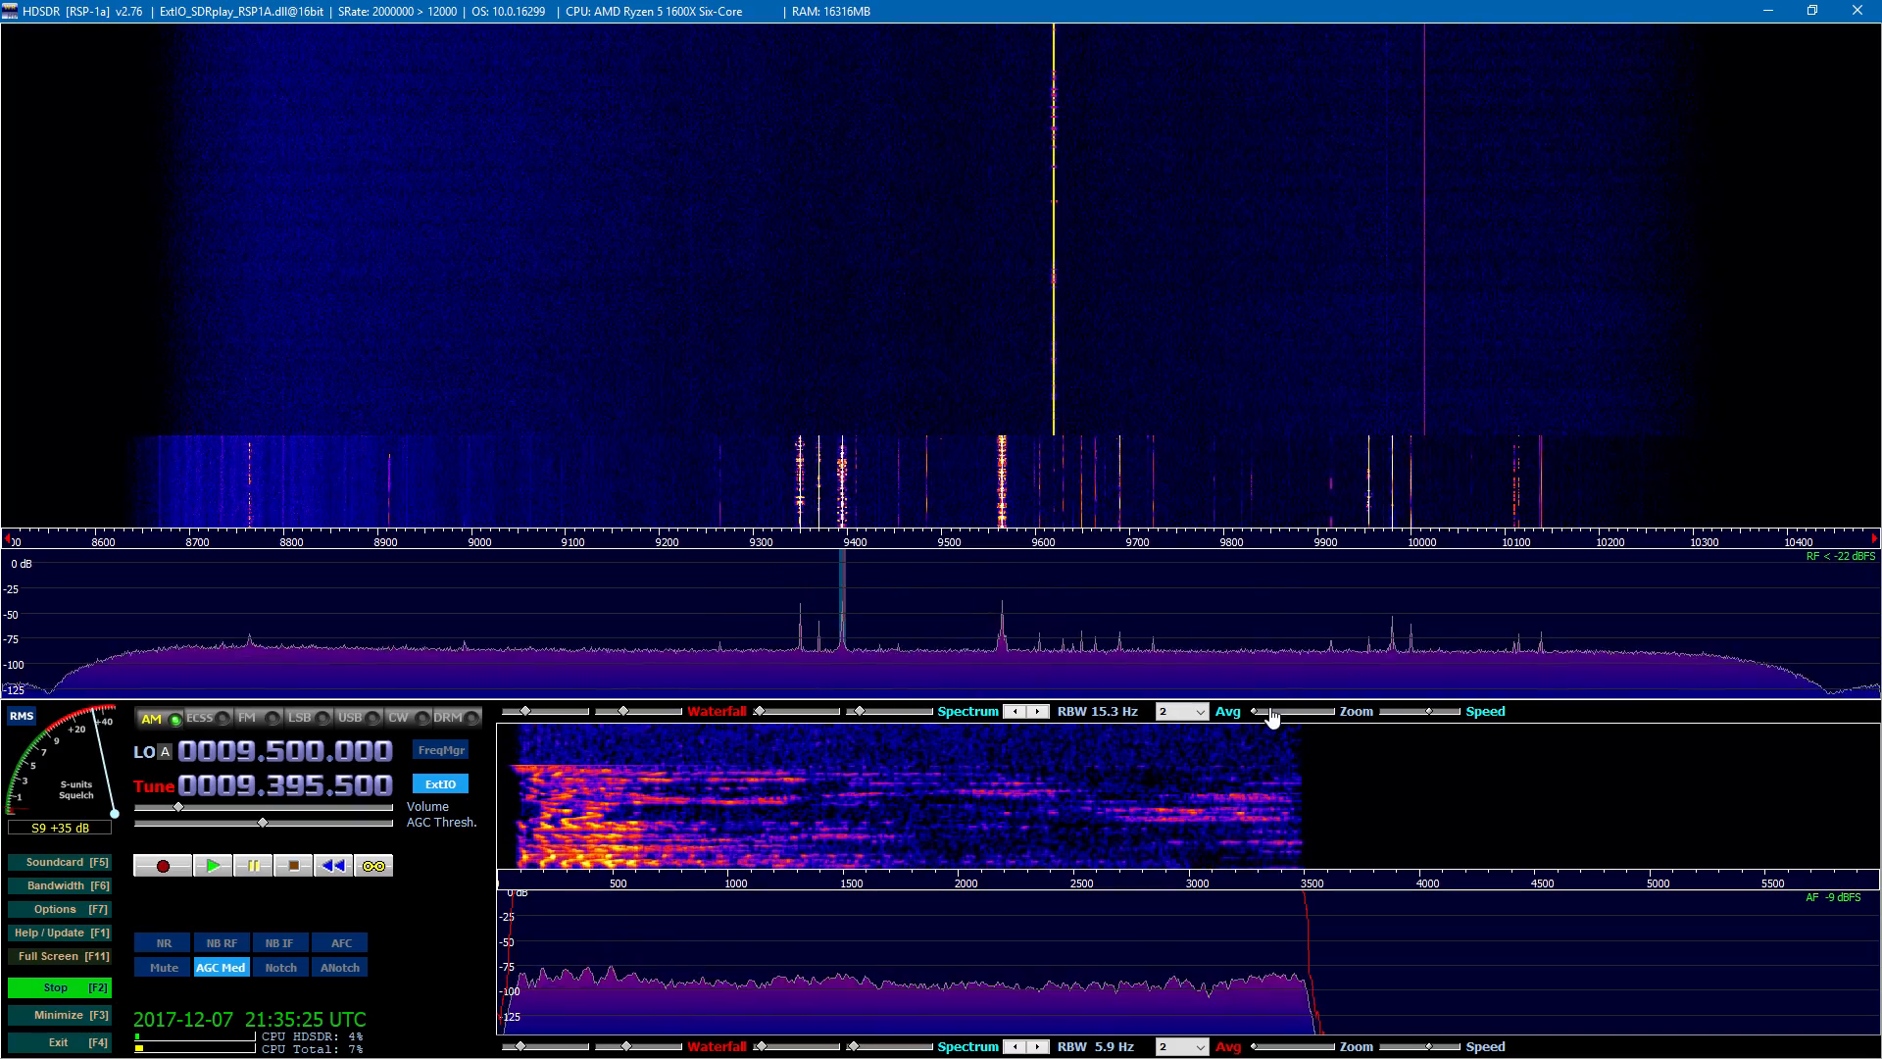
Step: Zoom in on the RF spectrum and tune to the signals at 9.565 MHz and 9.350 MHz
drag(1272, 717, 1294, 721)
click(1567, 628)
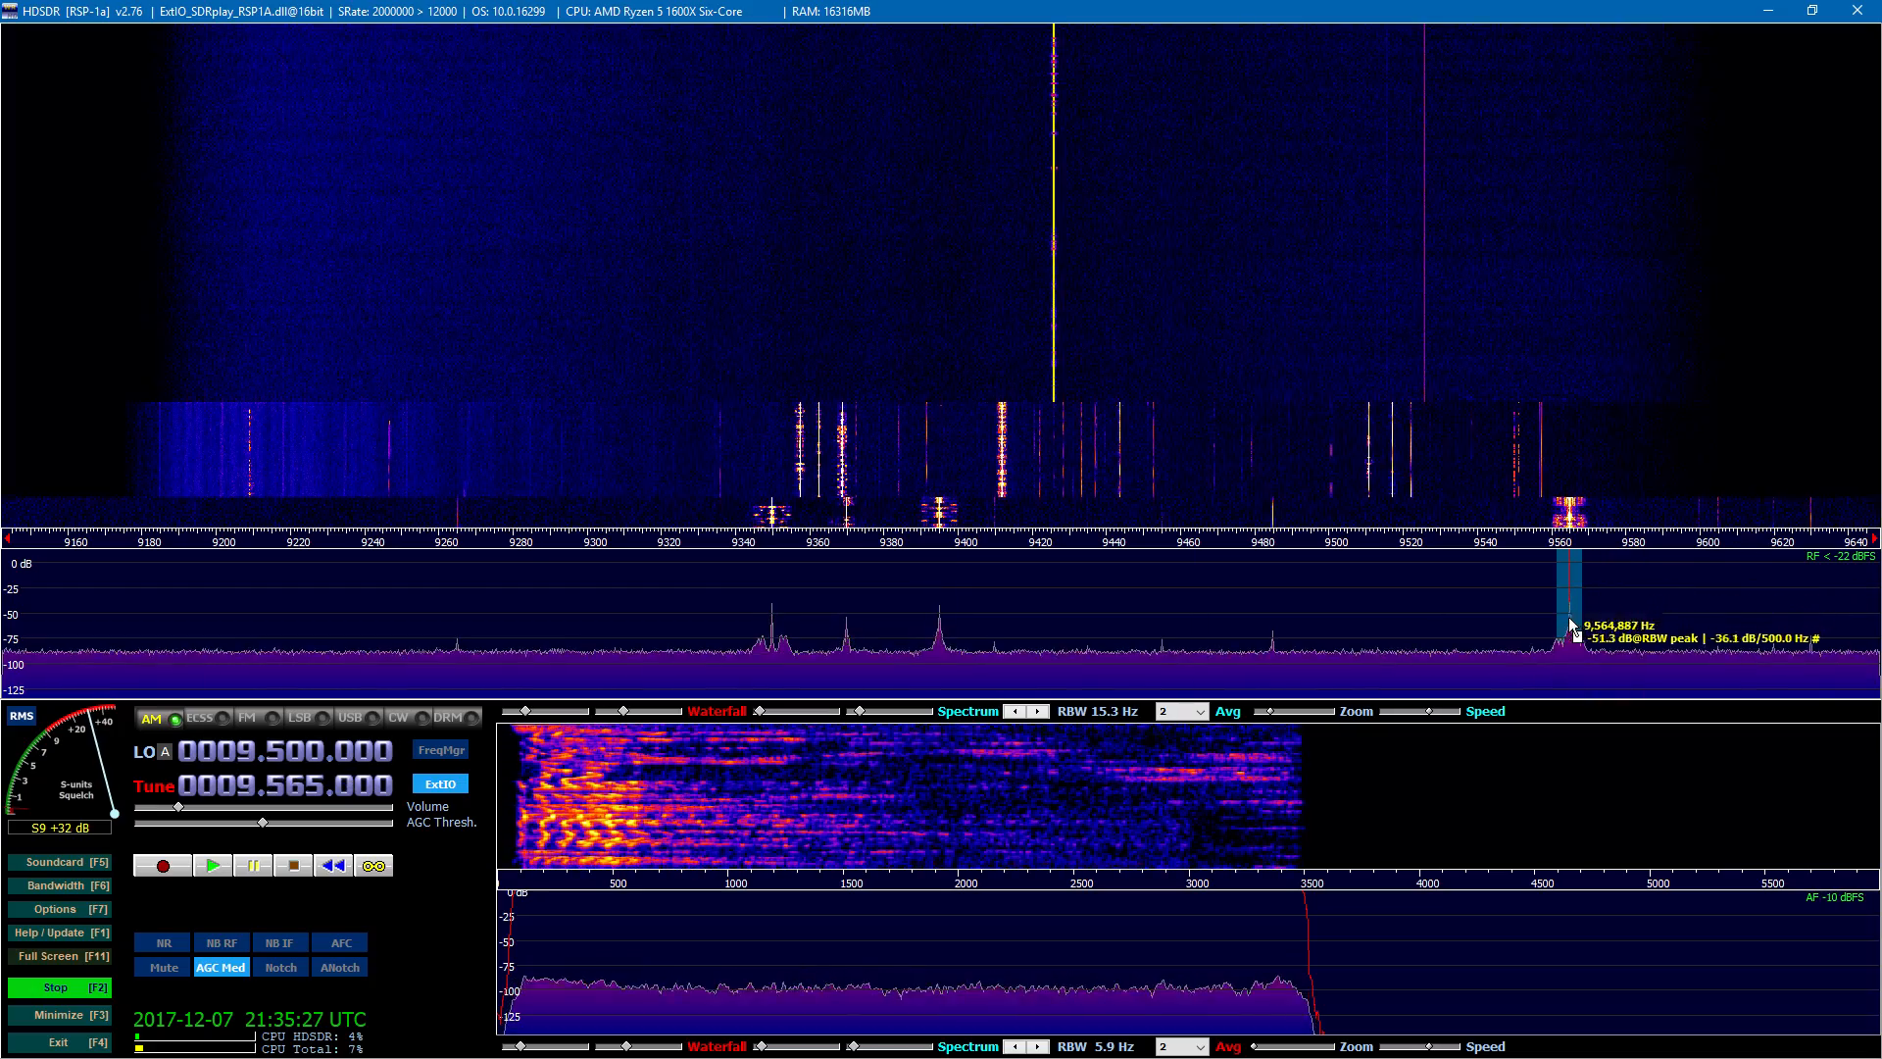
click(772, 637)
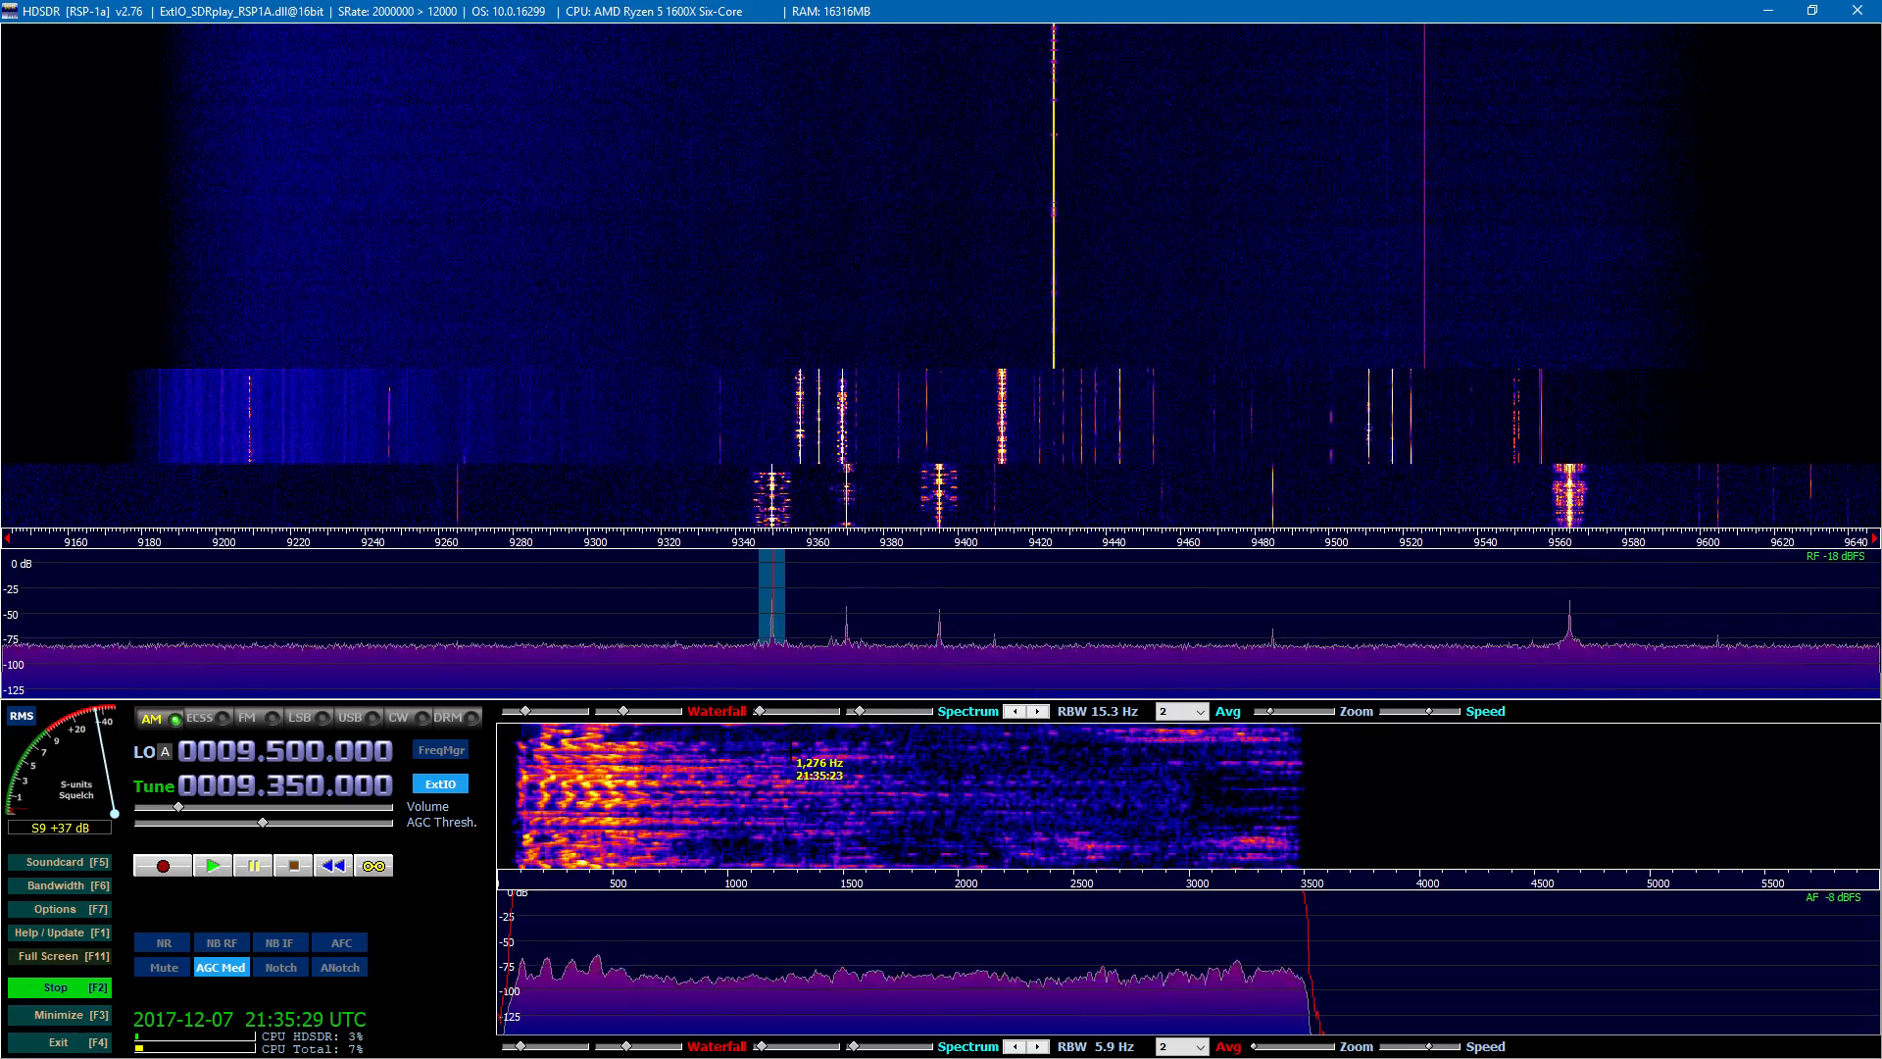
Step: Reopen the RSP device controller, move it clear of the tuned signal, and widen the displayed RF span
click(440, 786)
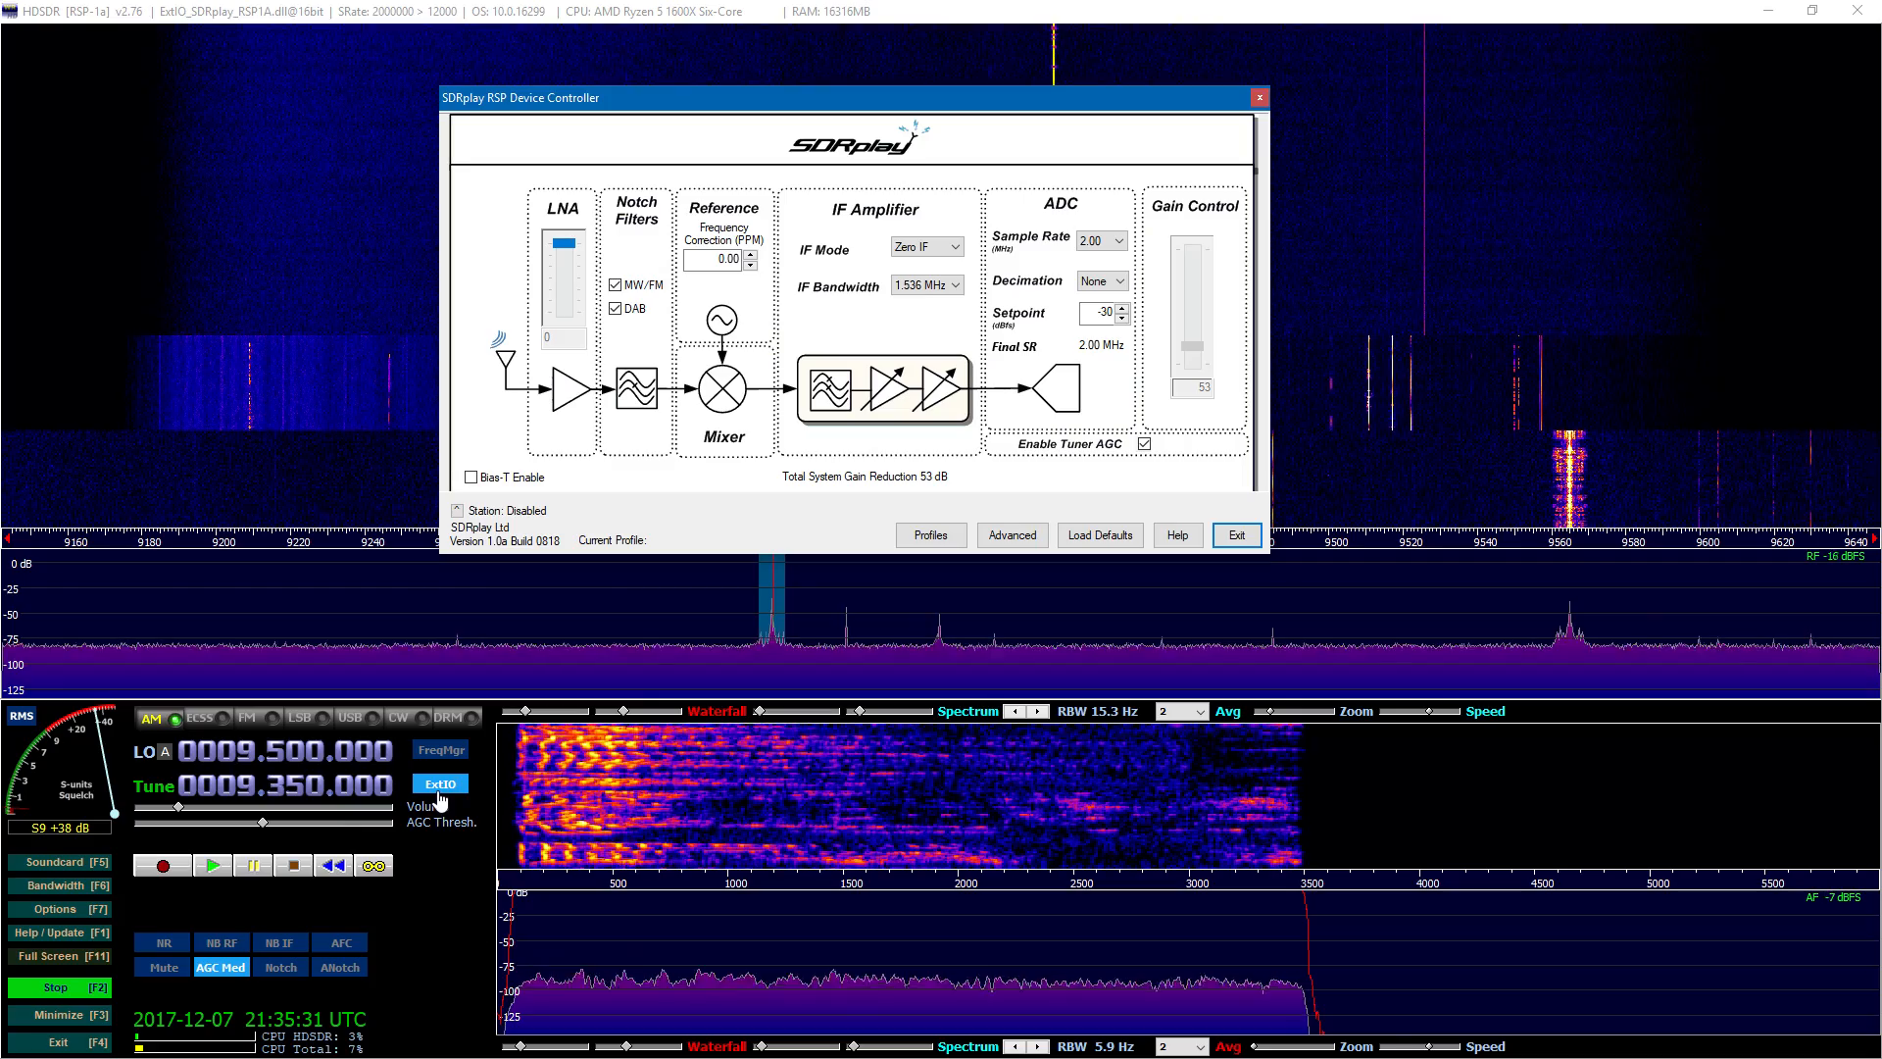
drag(804, 87, 452, 70)
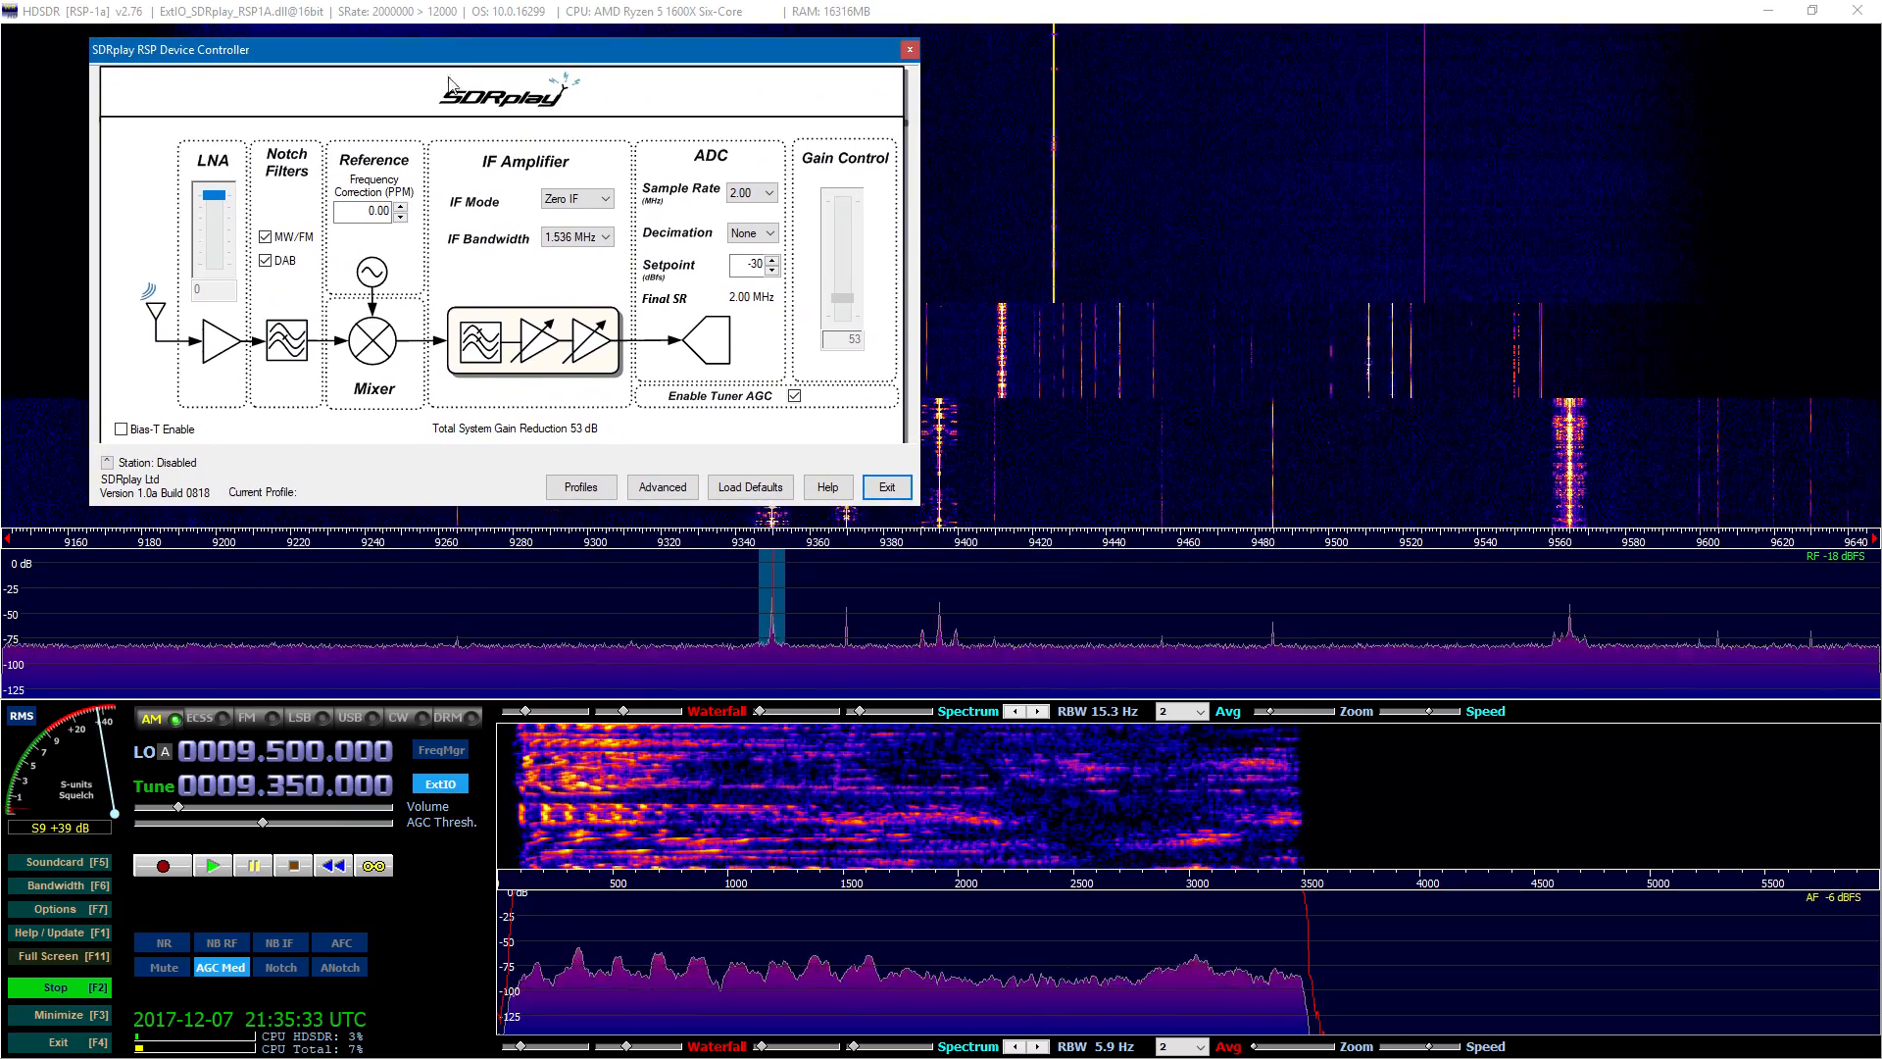
drag(1268, 713, 1263, 713)
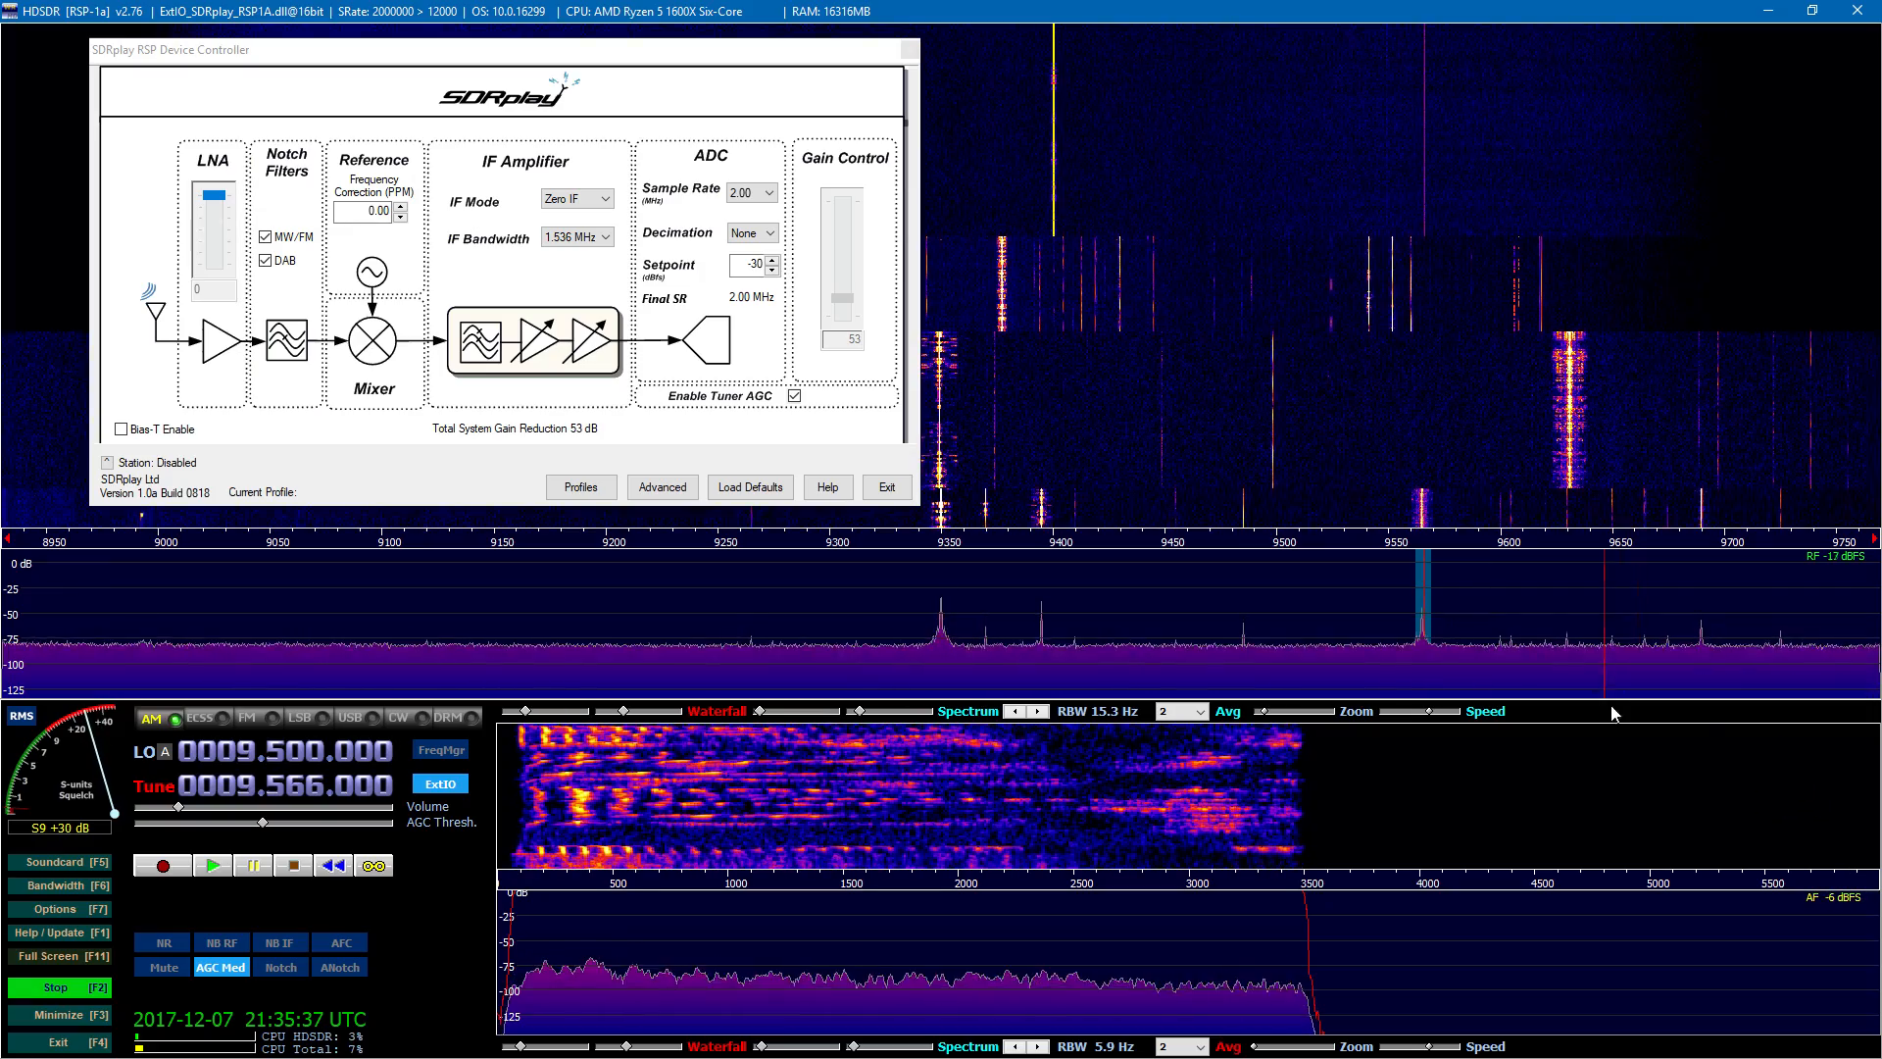
Step: Tune to 9.690 MHz and 8.993 MHz, move the device controller aside, and step the tuning down to 8.992 MHz
click(1701, 655)
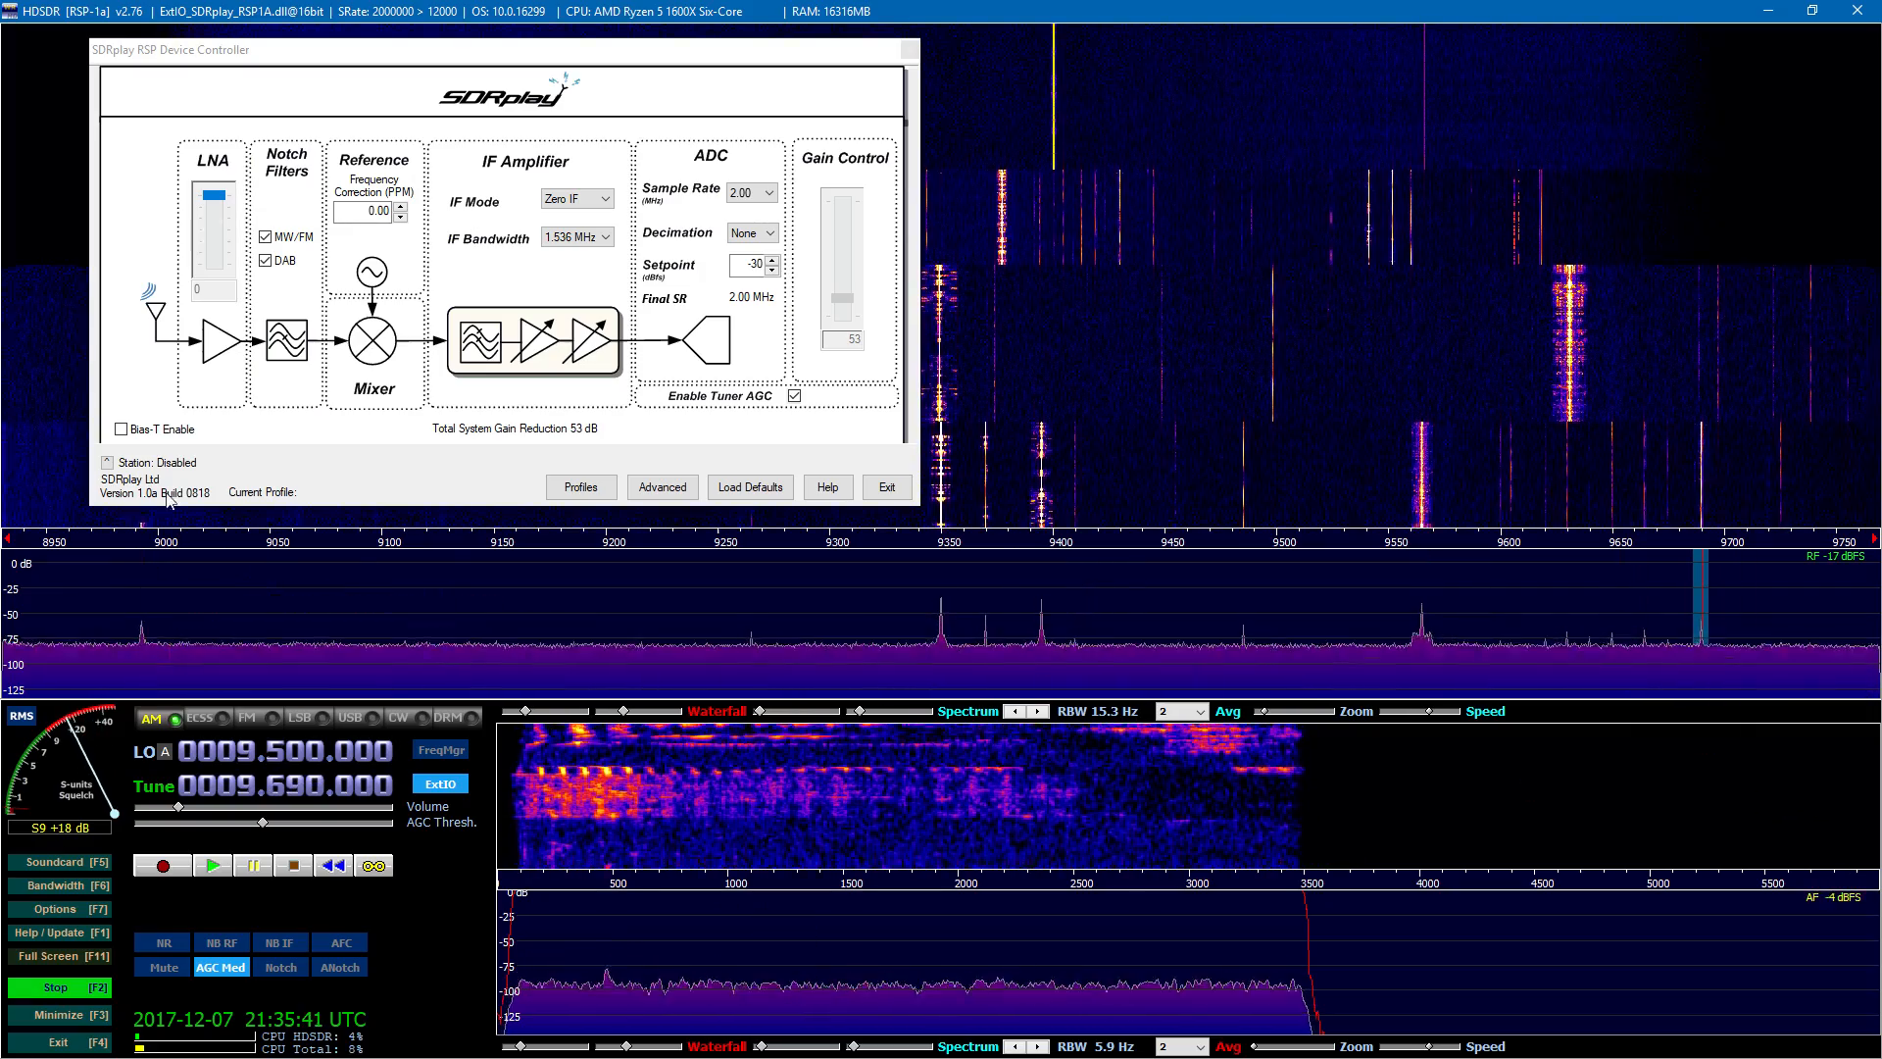
click(143, 595)
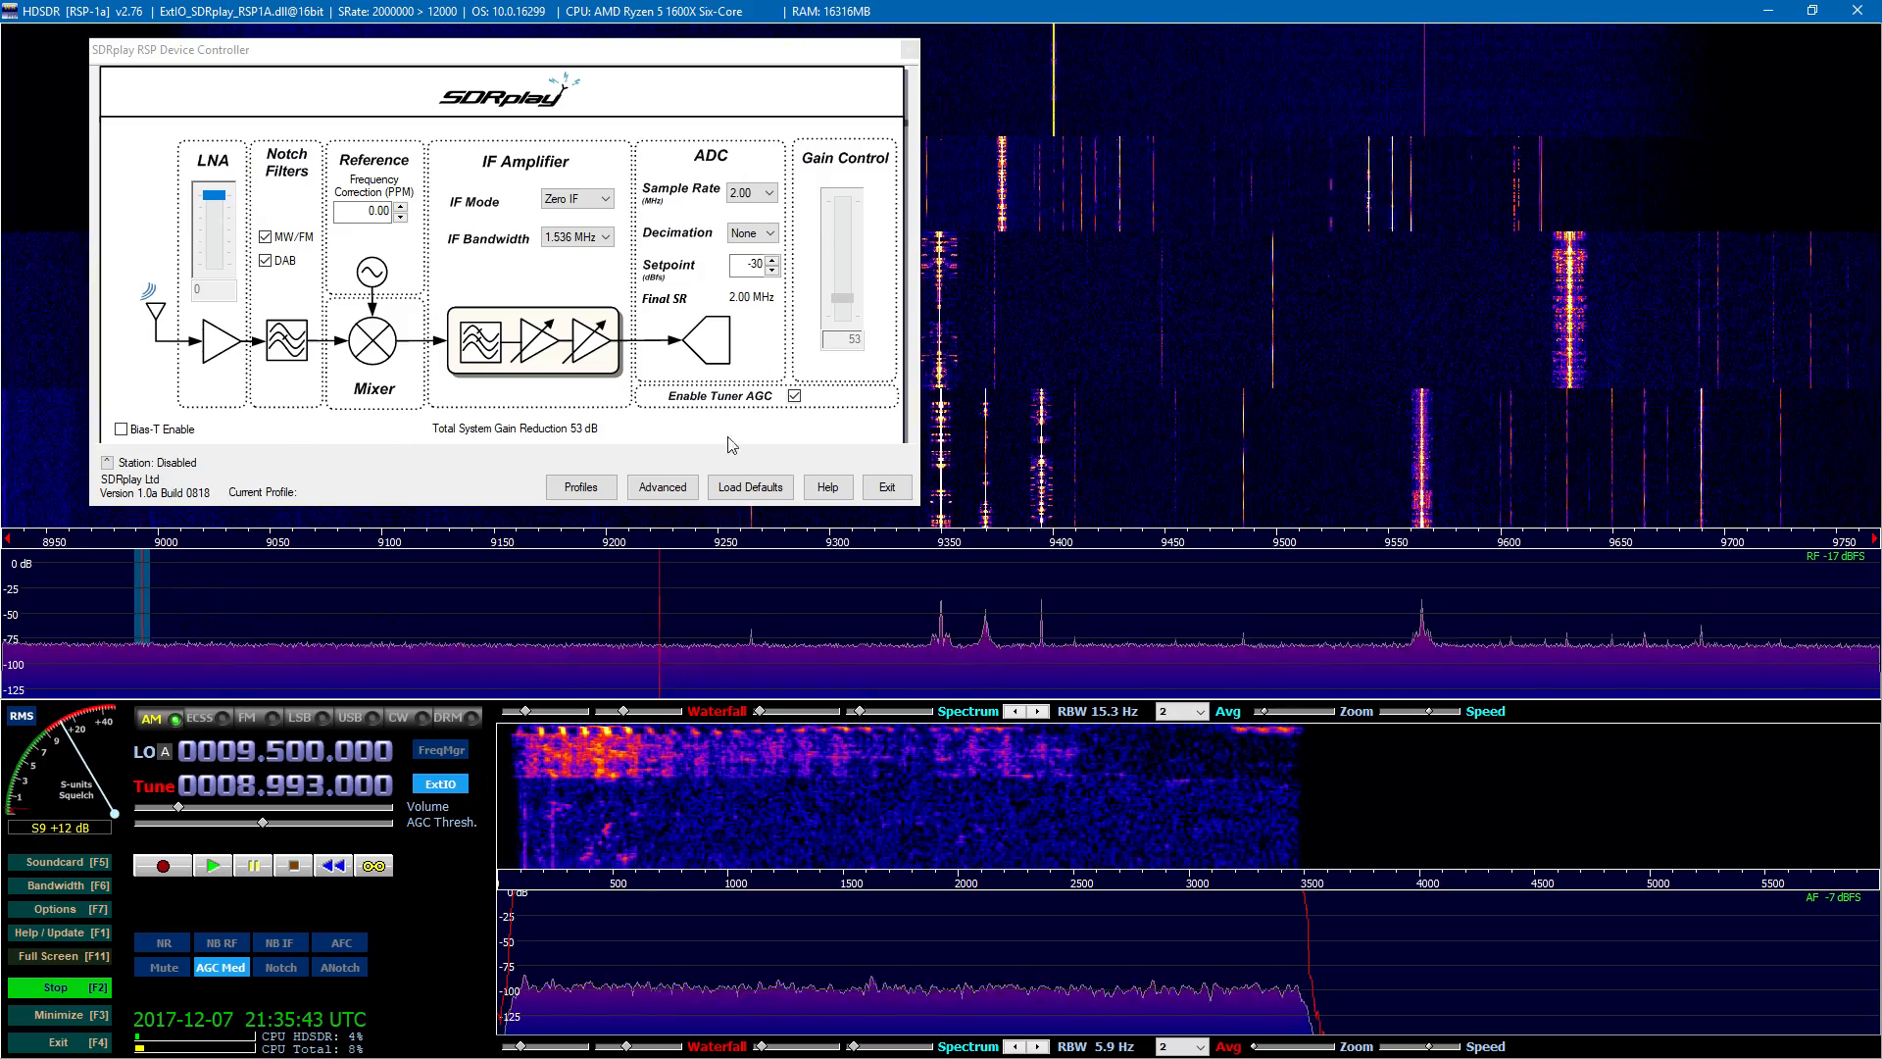
drag(603, 52, 1216, 127)
scroll(529, 542, down, 1)
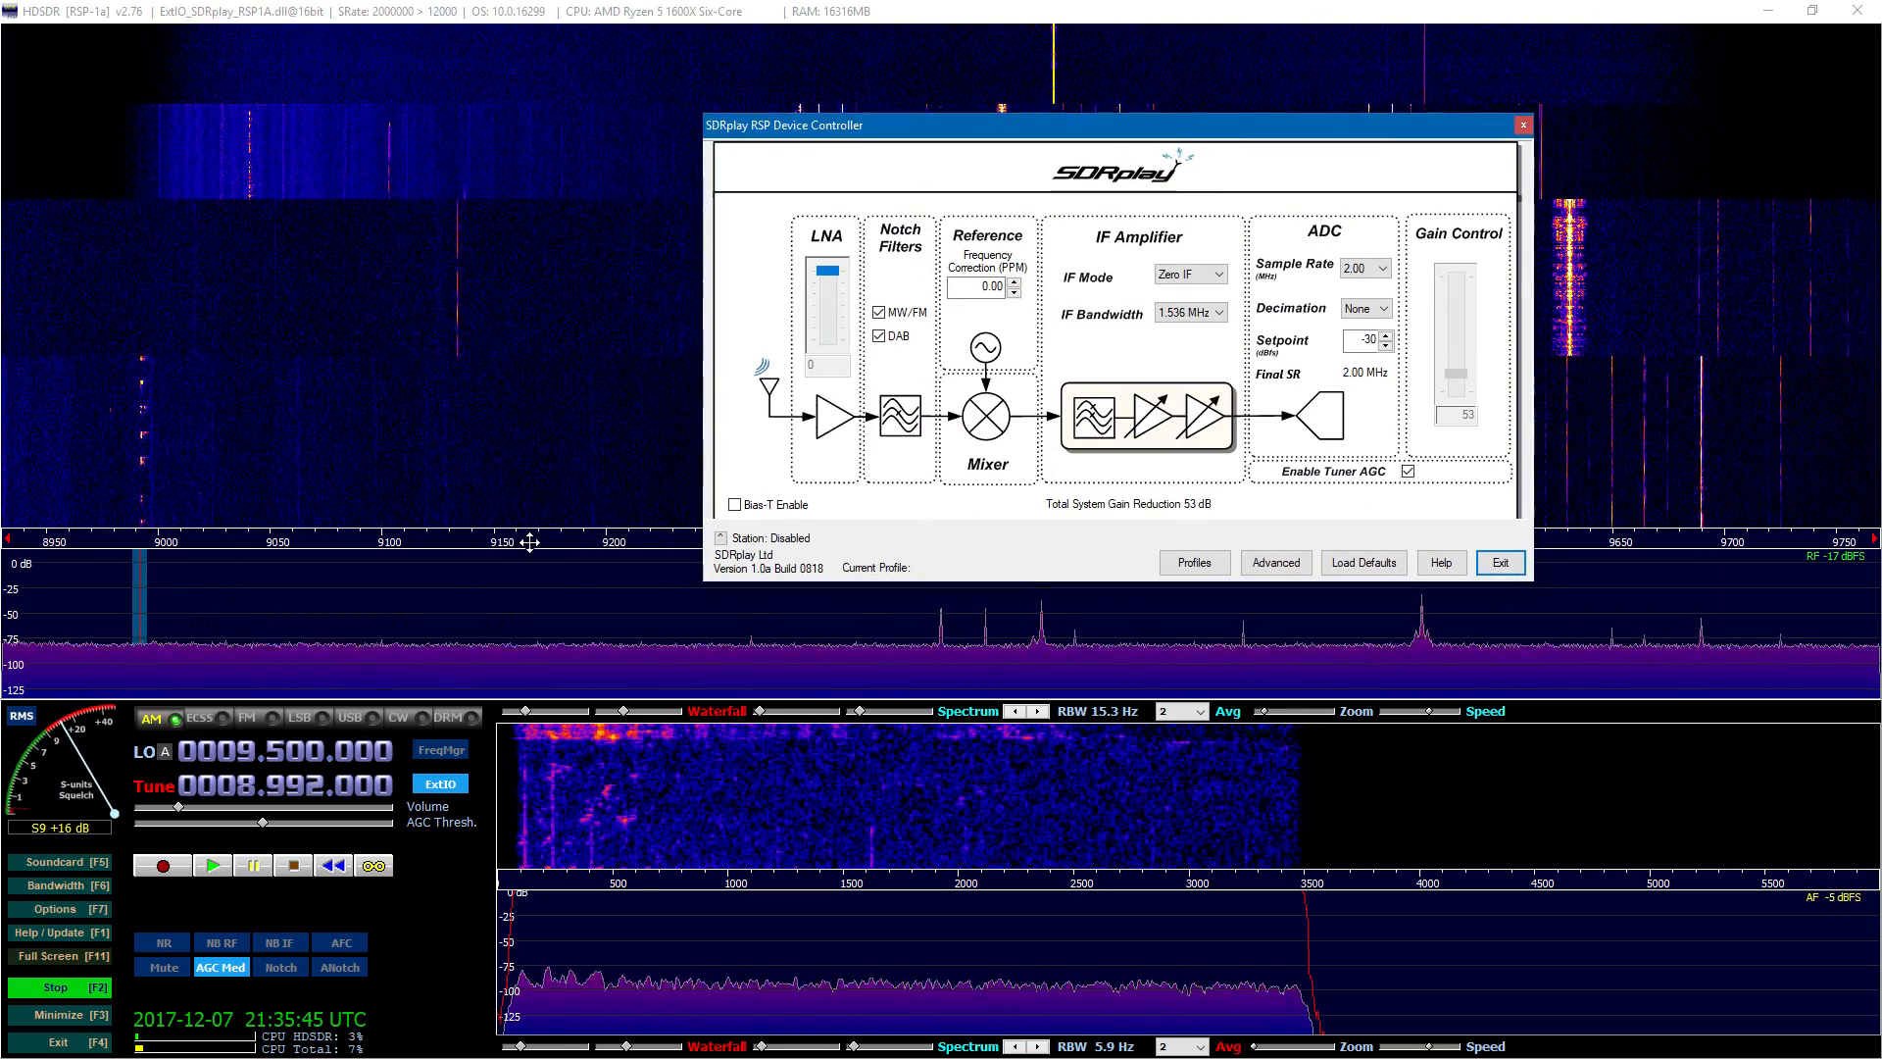
Step: Switch the demodulation to USB and tune to 11.175 MHz with the LO at 11.683 MHz
click(355, 719)
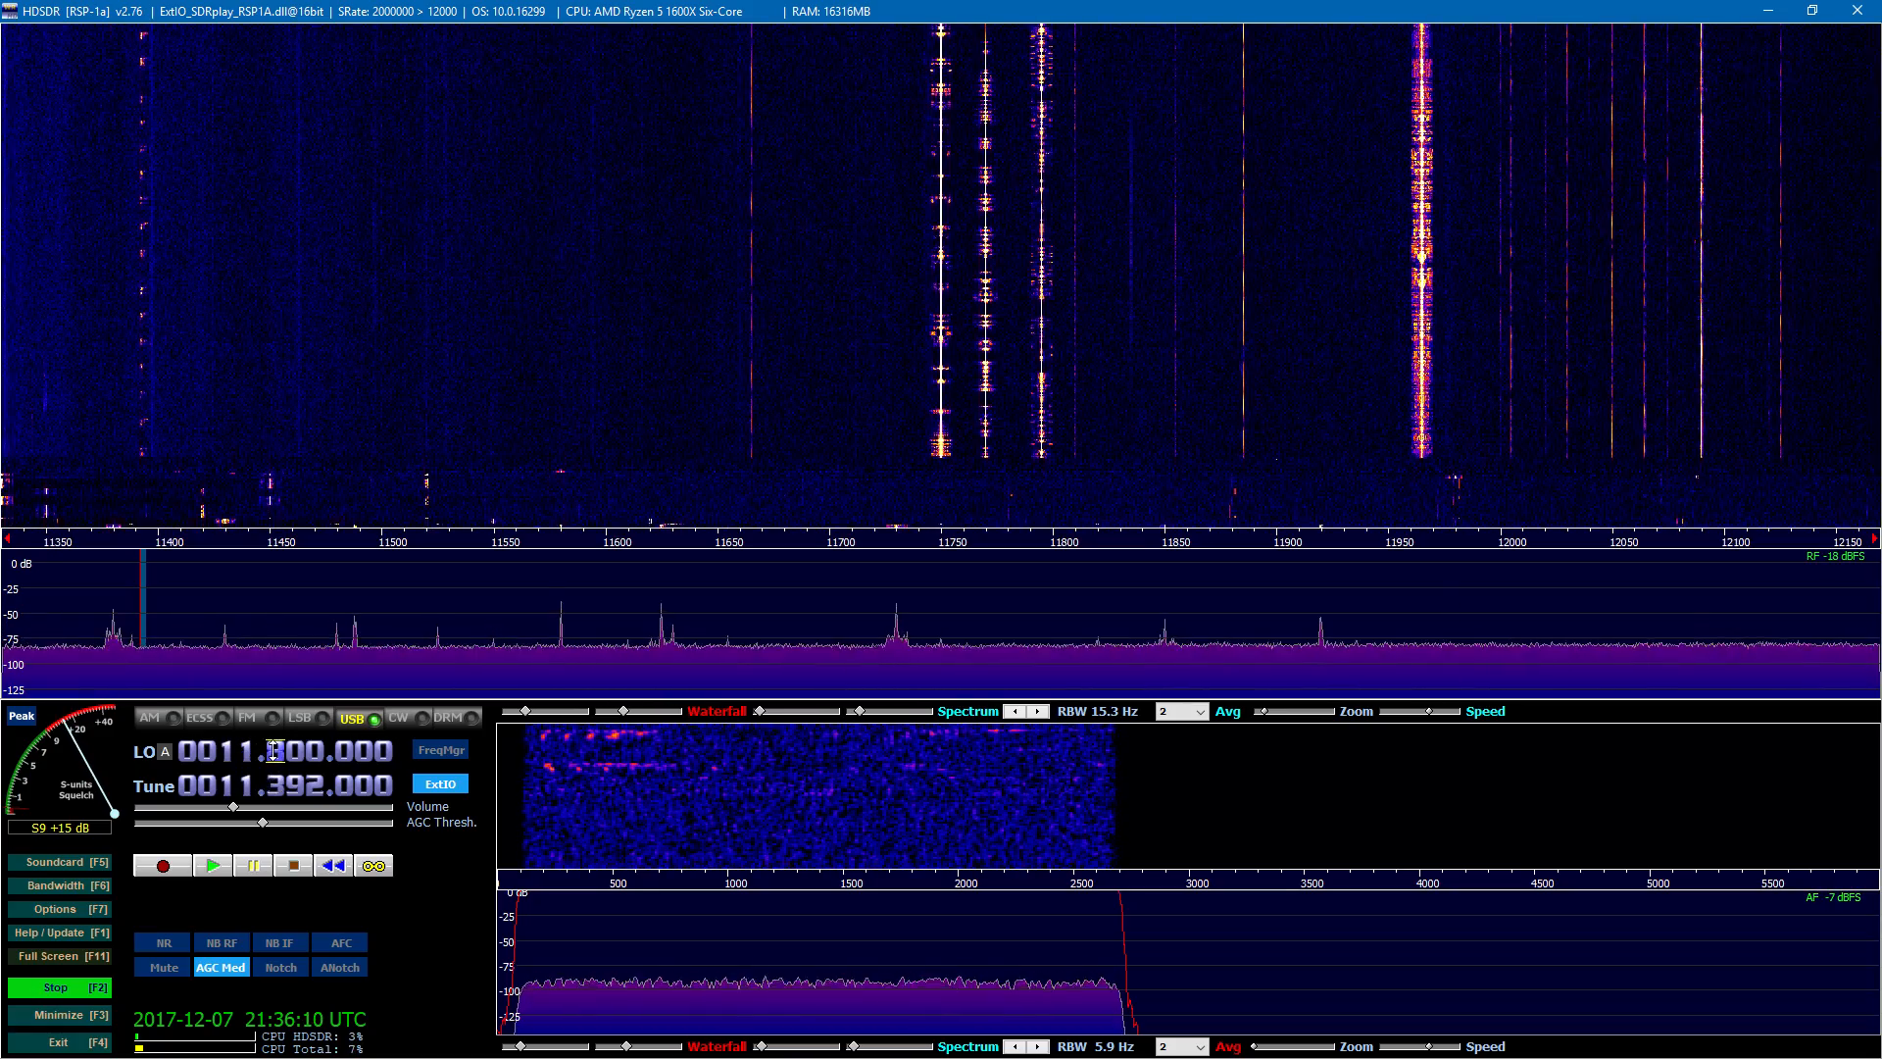
scroll(318, 752, up, 3)
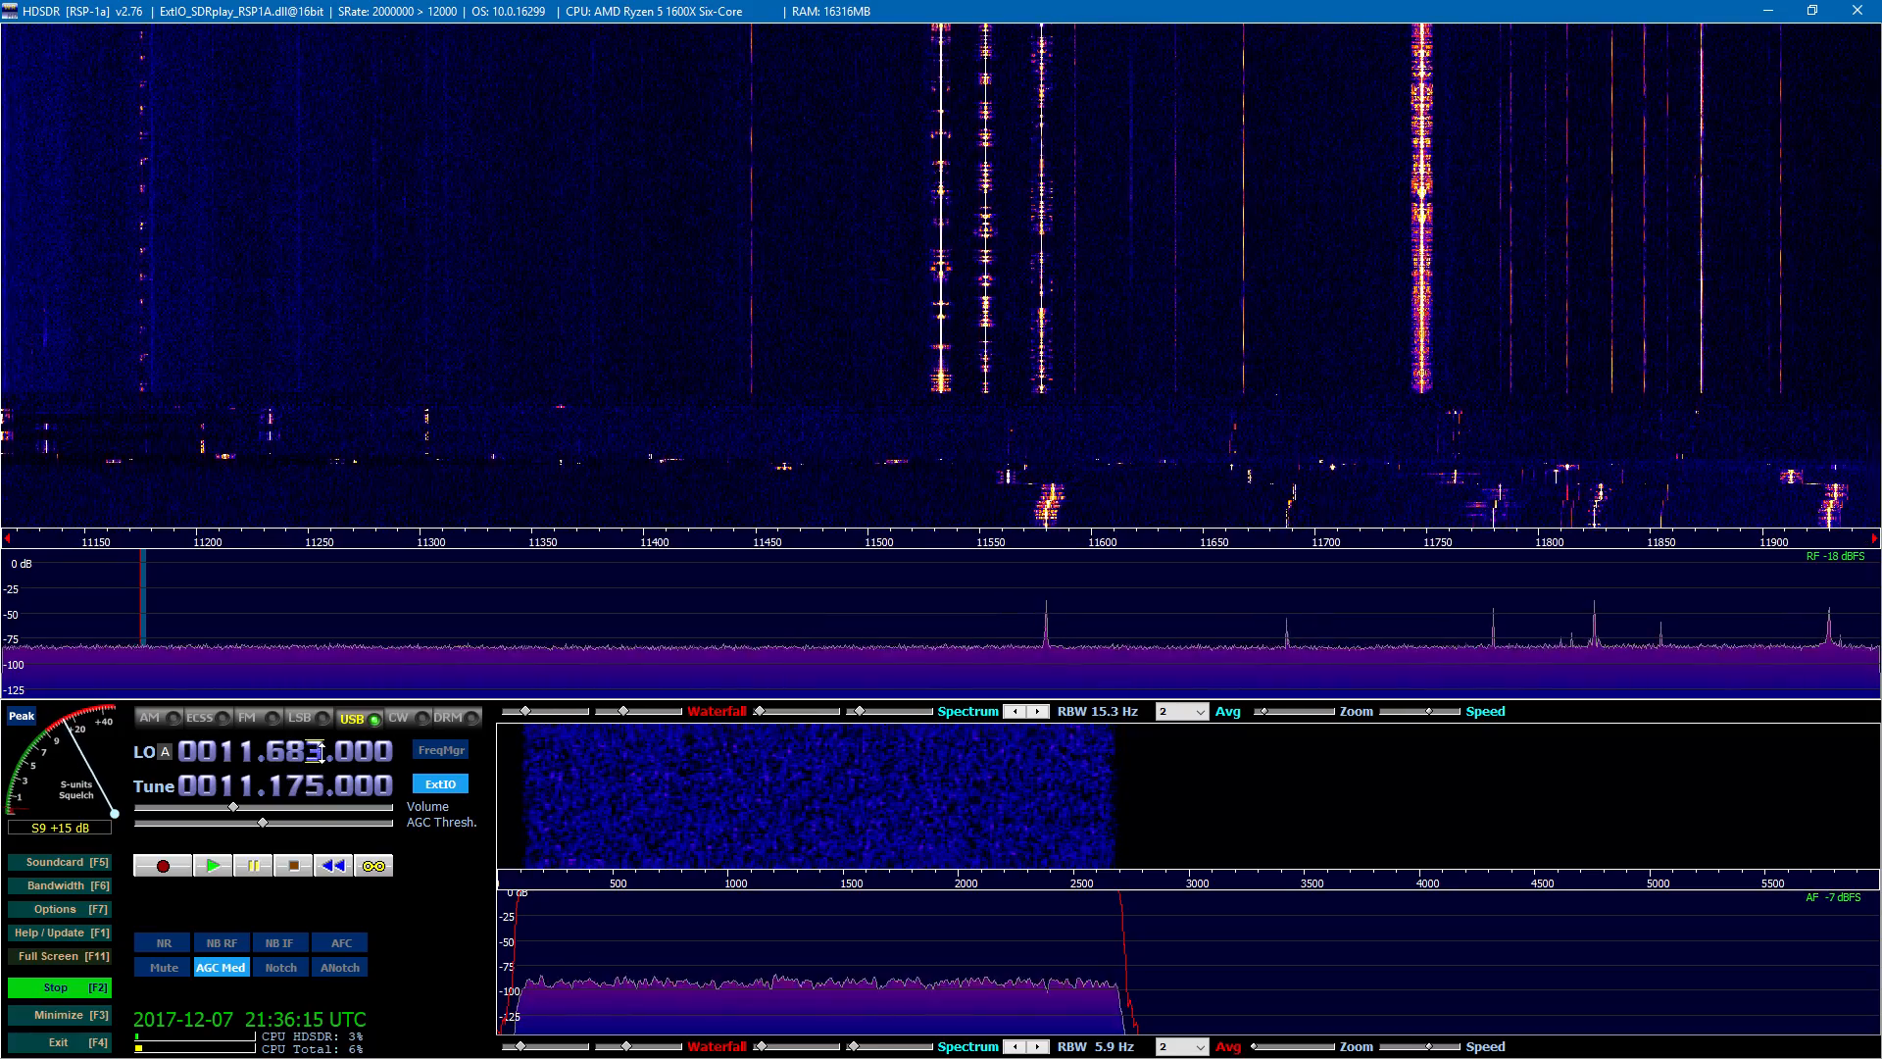
Step: Open the frequency manager, enlarge its window, and browse the User1 list down to the off-route aeronautical entries
click(442, 751)
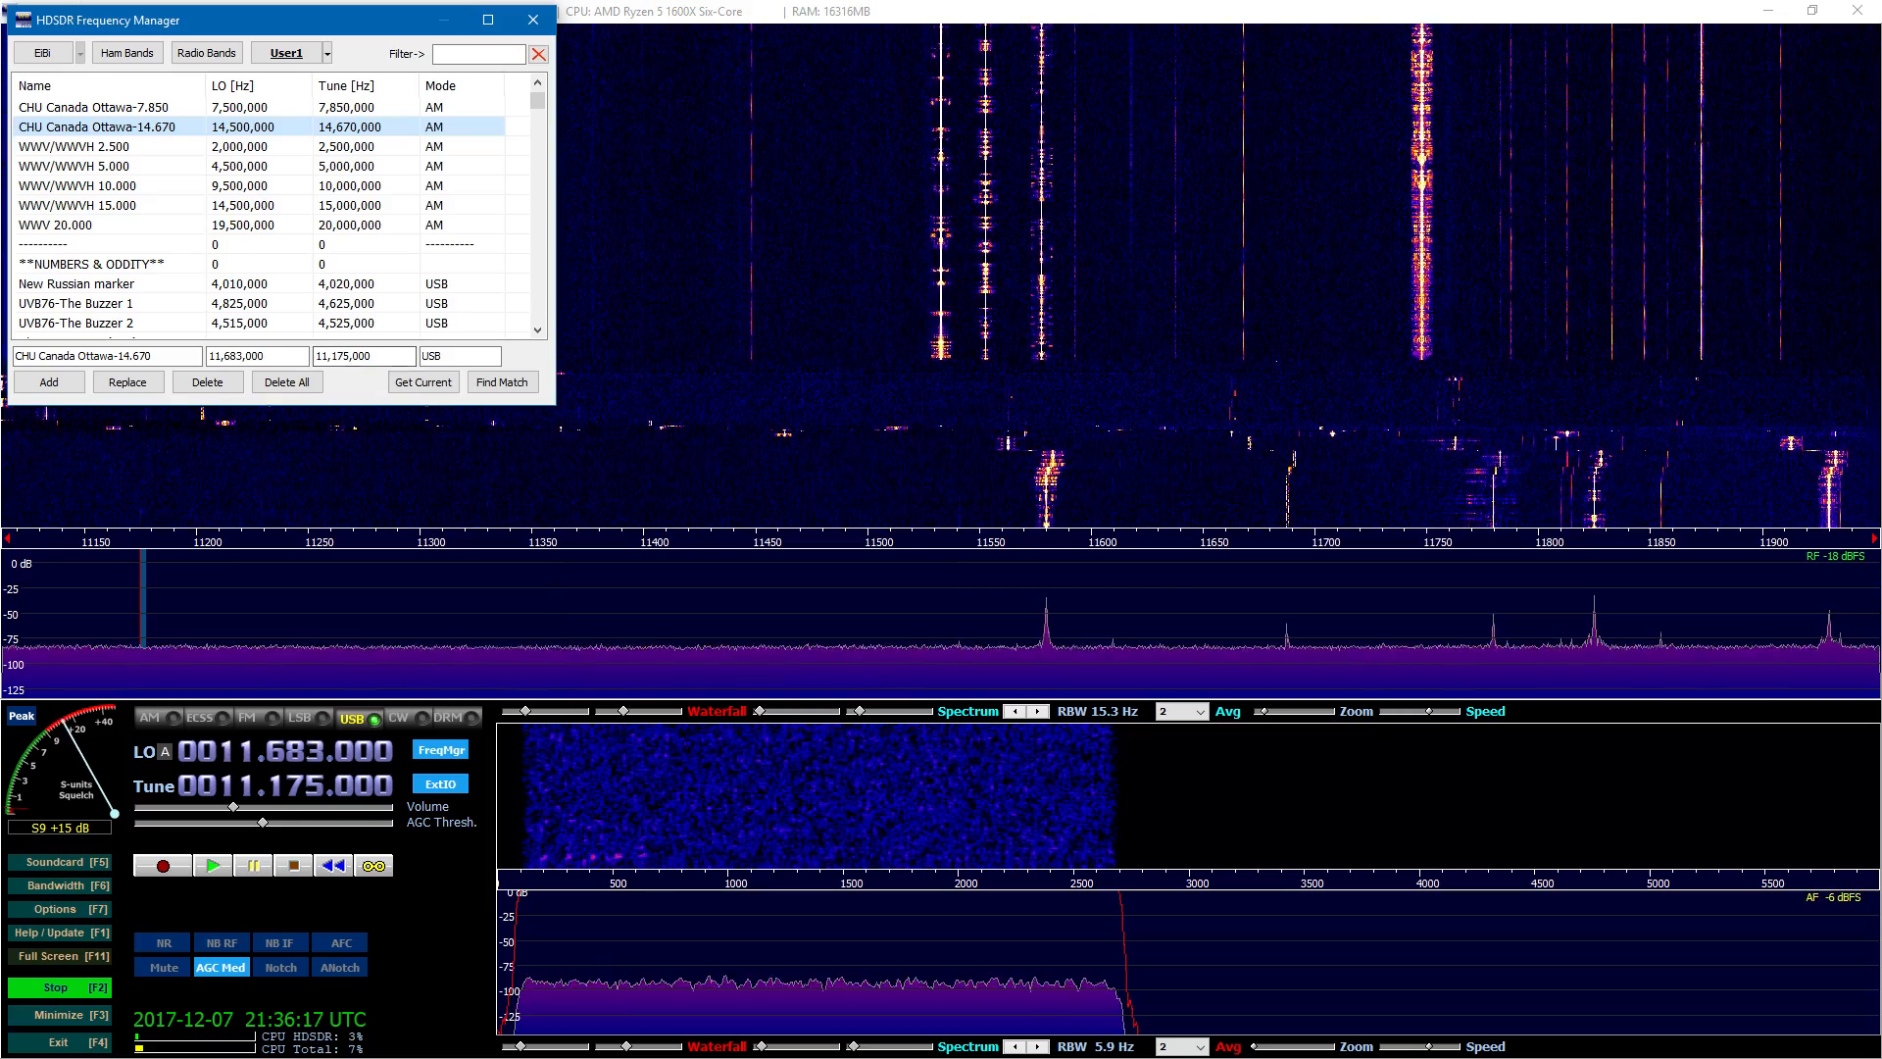
drag(528, 101, 531, 124)
drag(555, 403, 588, 911)
scroll(161, 589, down, 20)
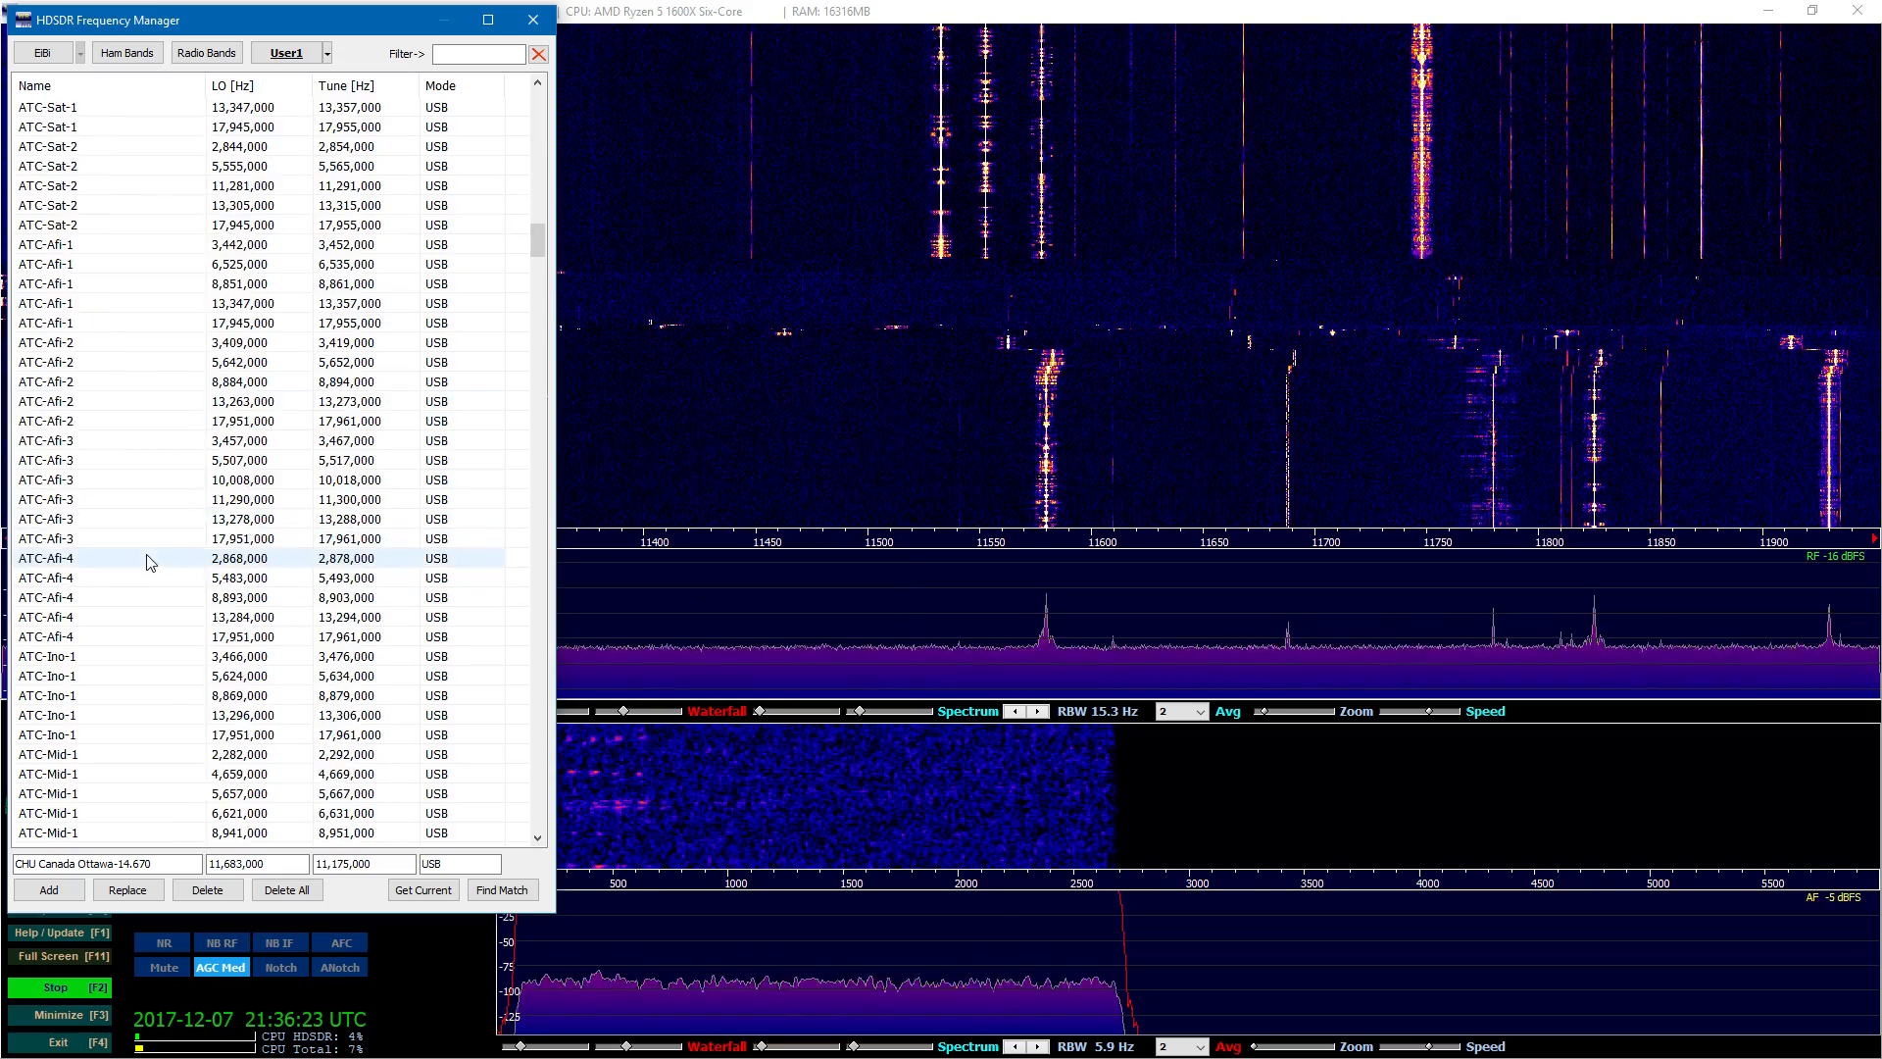
scroll(193, 559, down, 8)
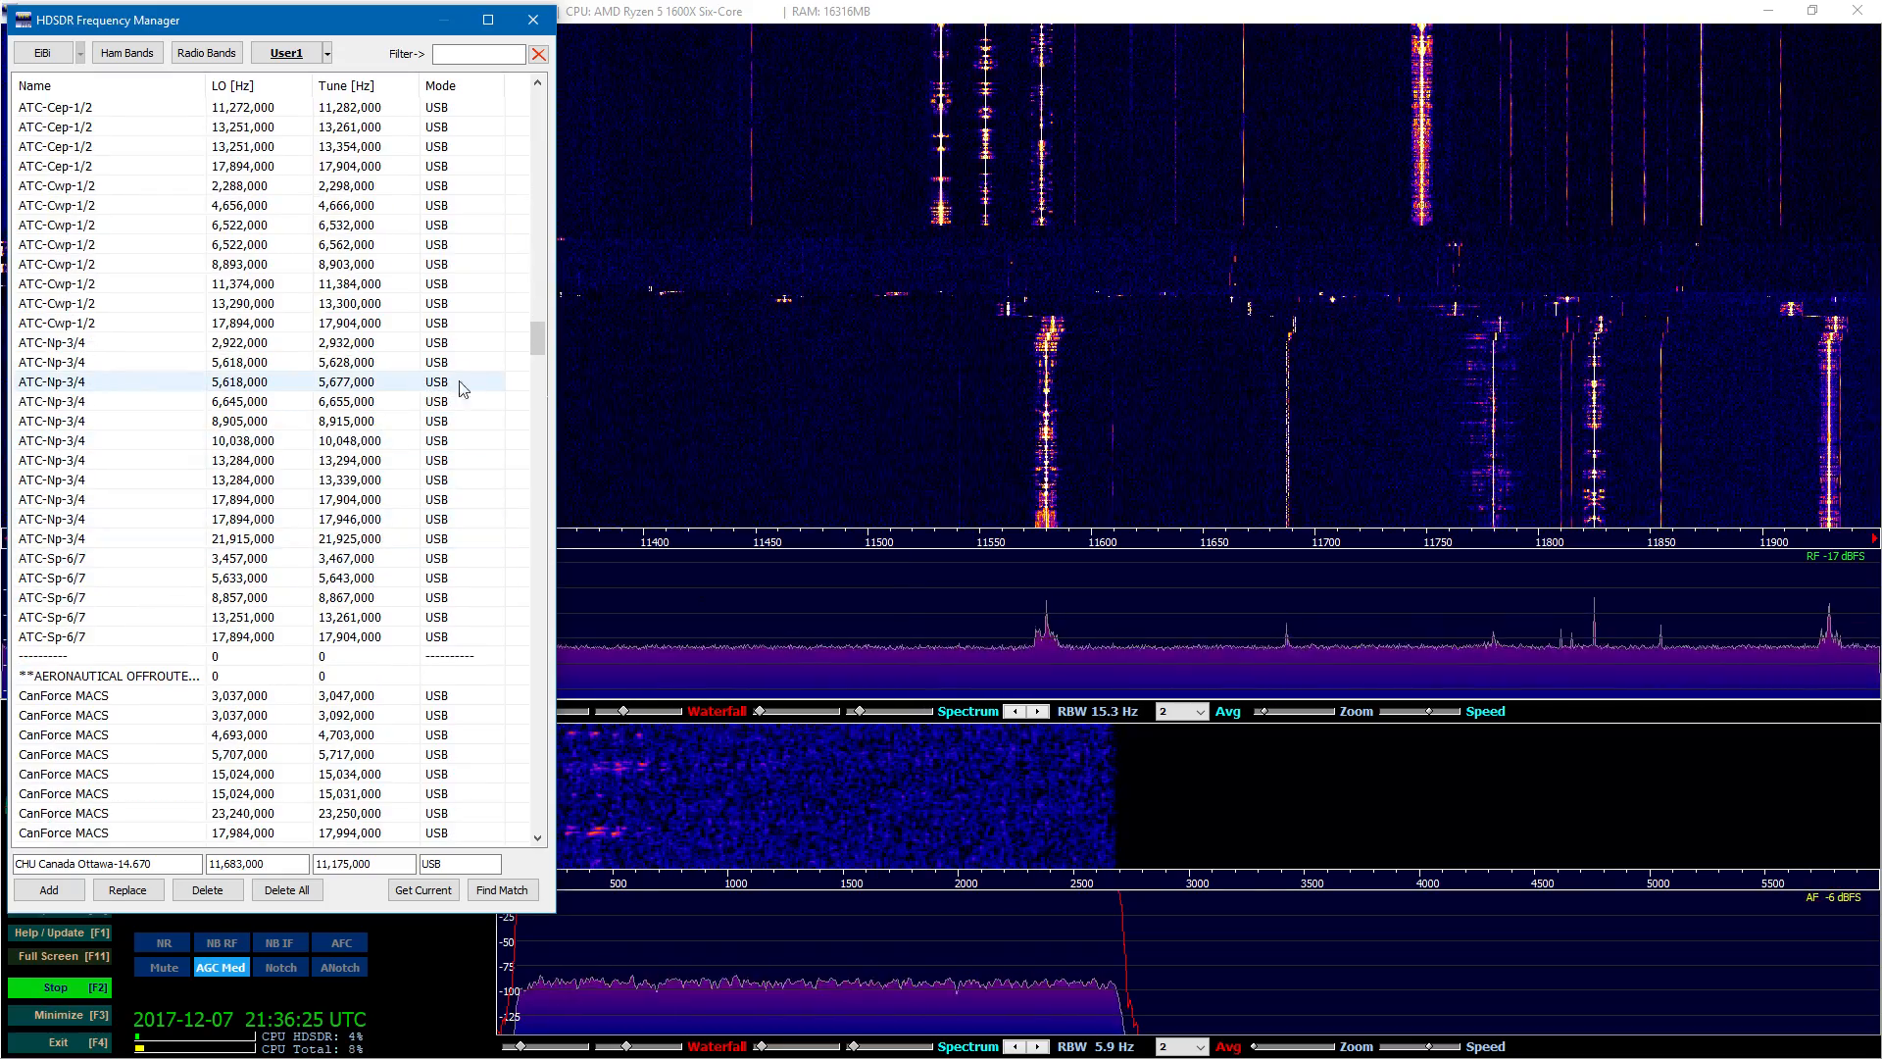
drag(542, 326, 538, 355)
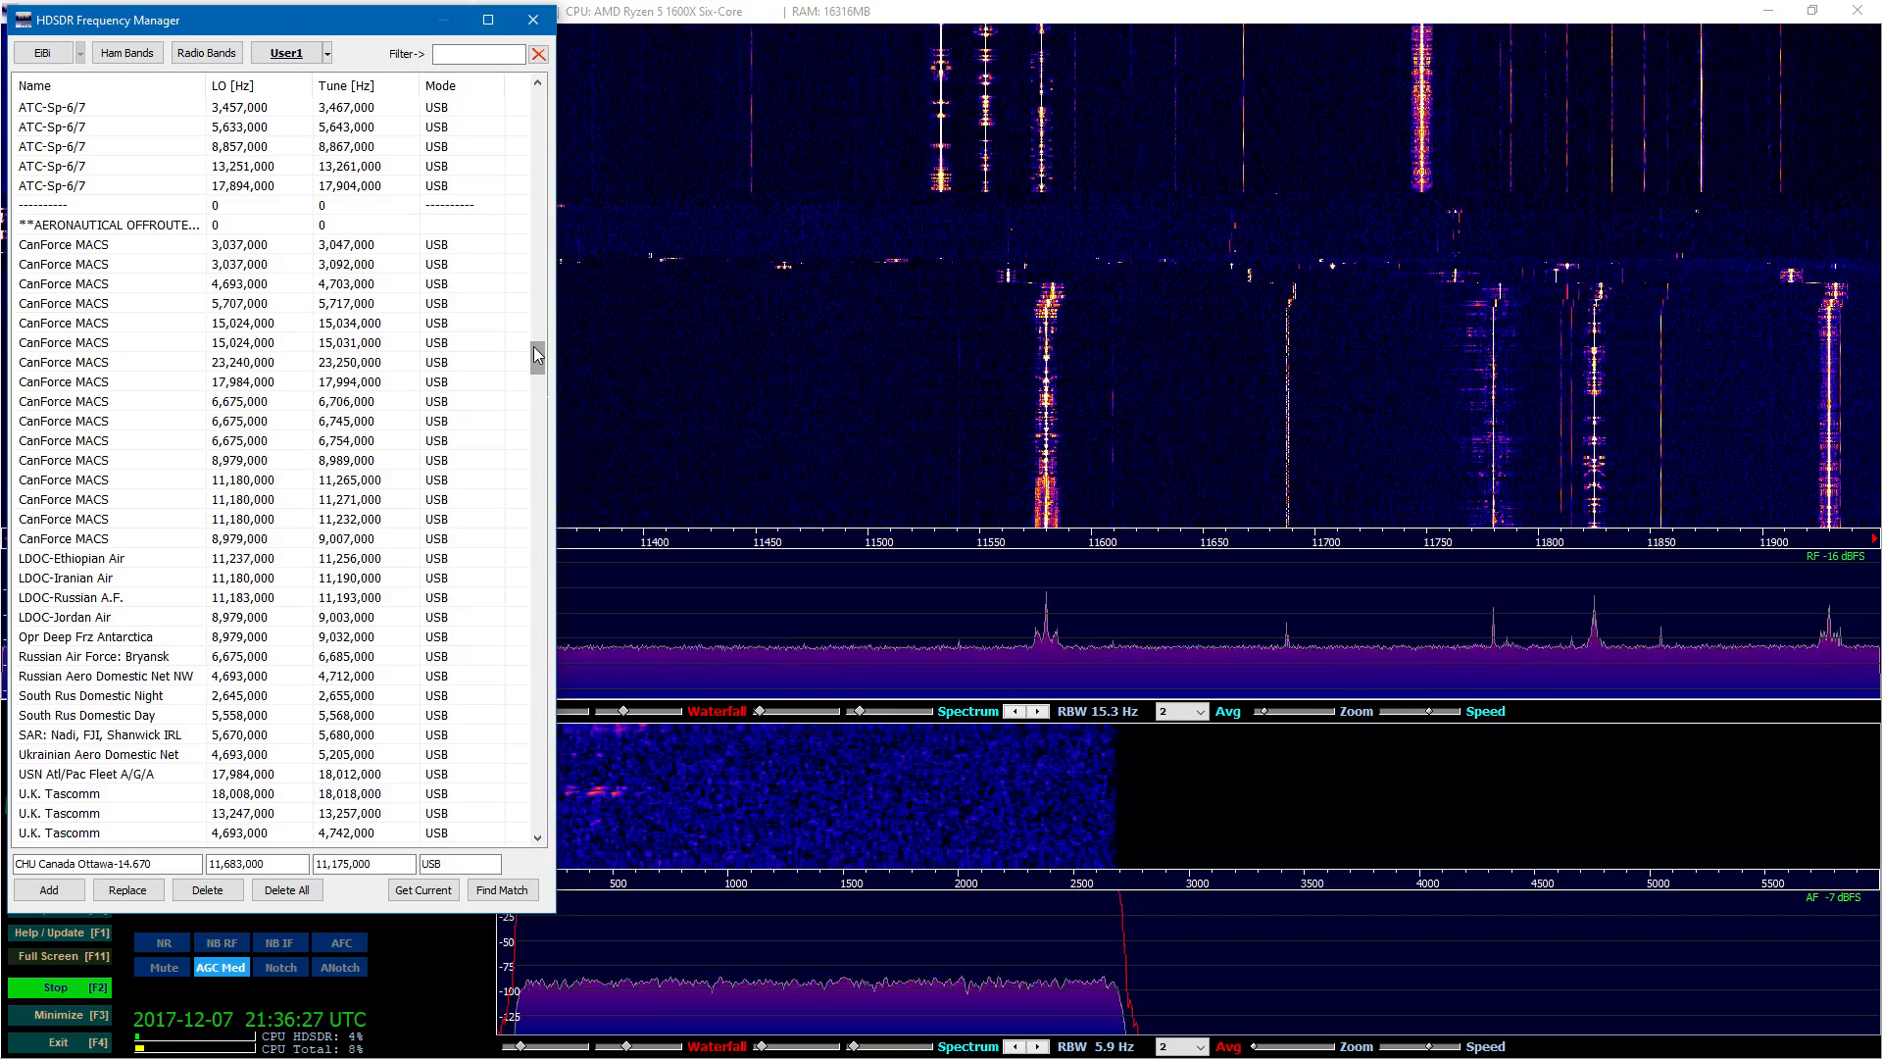
drag(541, 355, 501, 369)
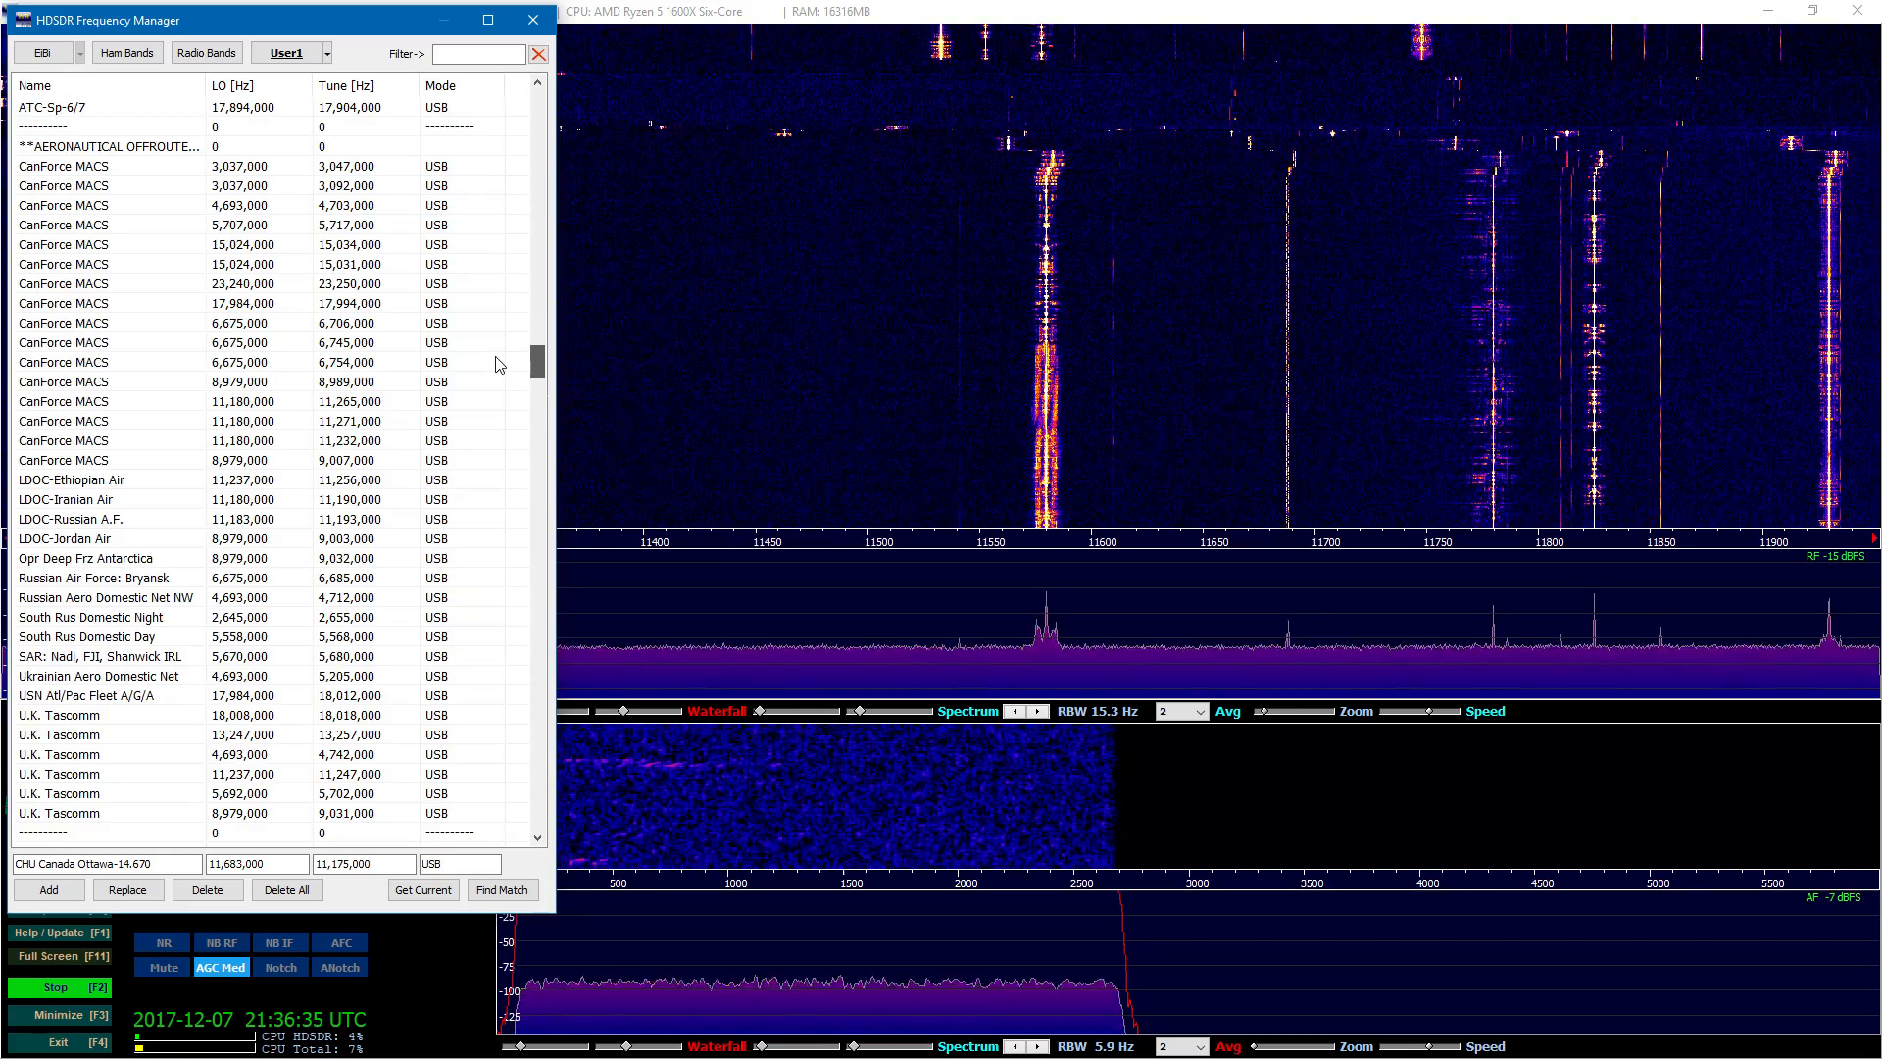
Step: Find the HFGCS section of the User1 list, recall HFGCS-USAF 1, and zoom in on its signal beside the frequency manager
drag(212, 29, 1046, 51)
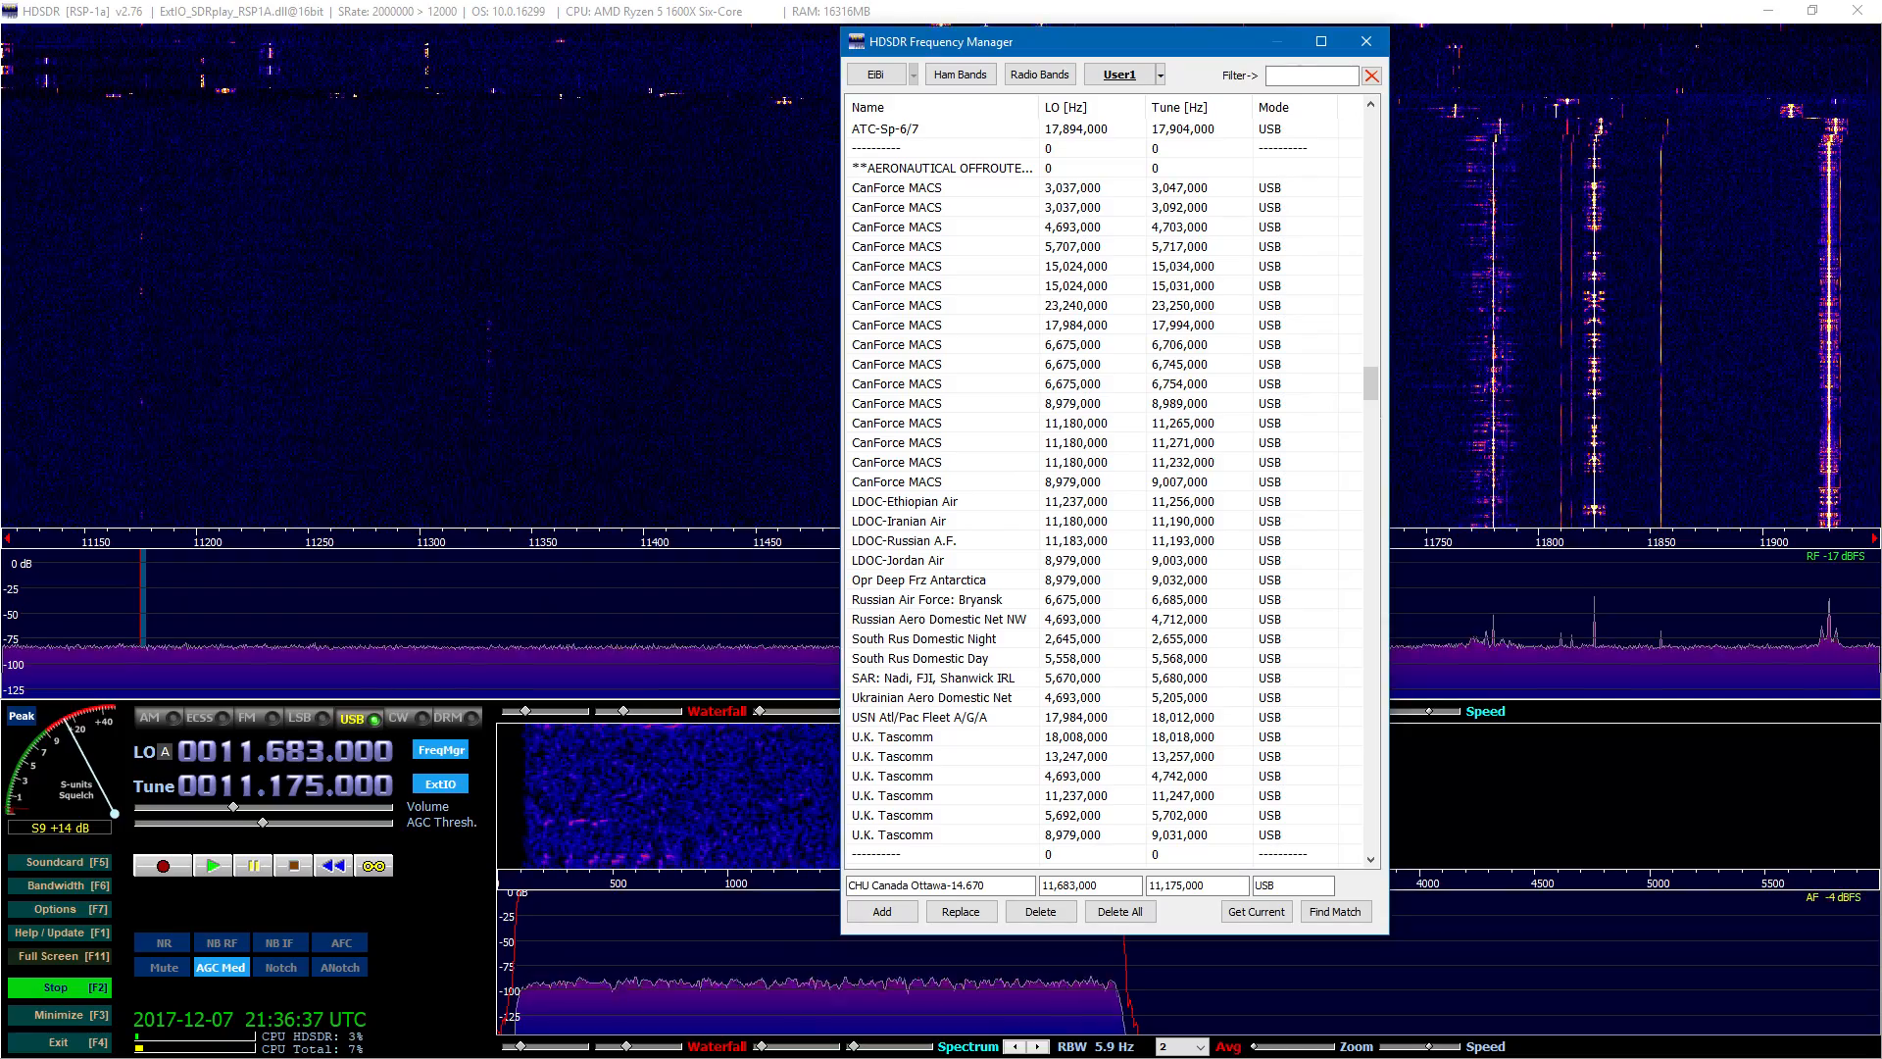
drag(1368, 380, 1370, 614)
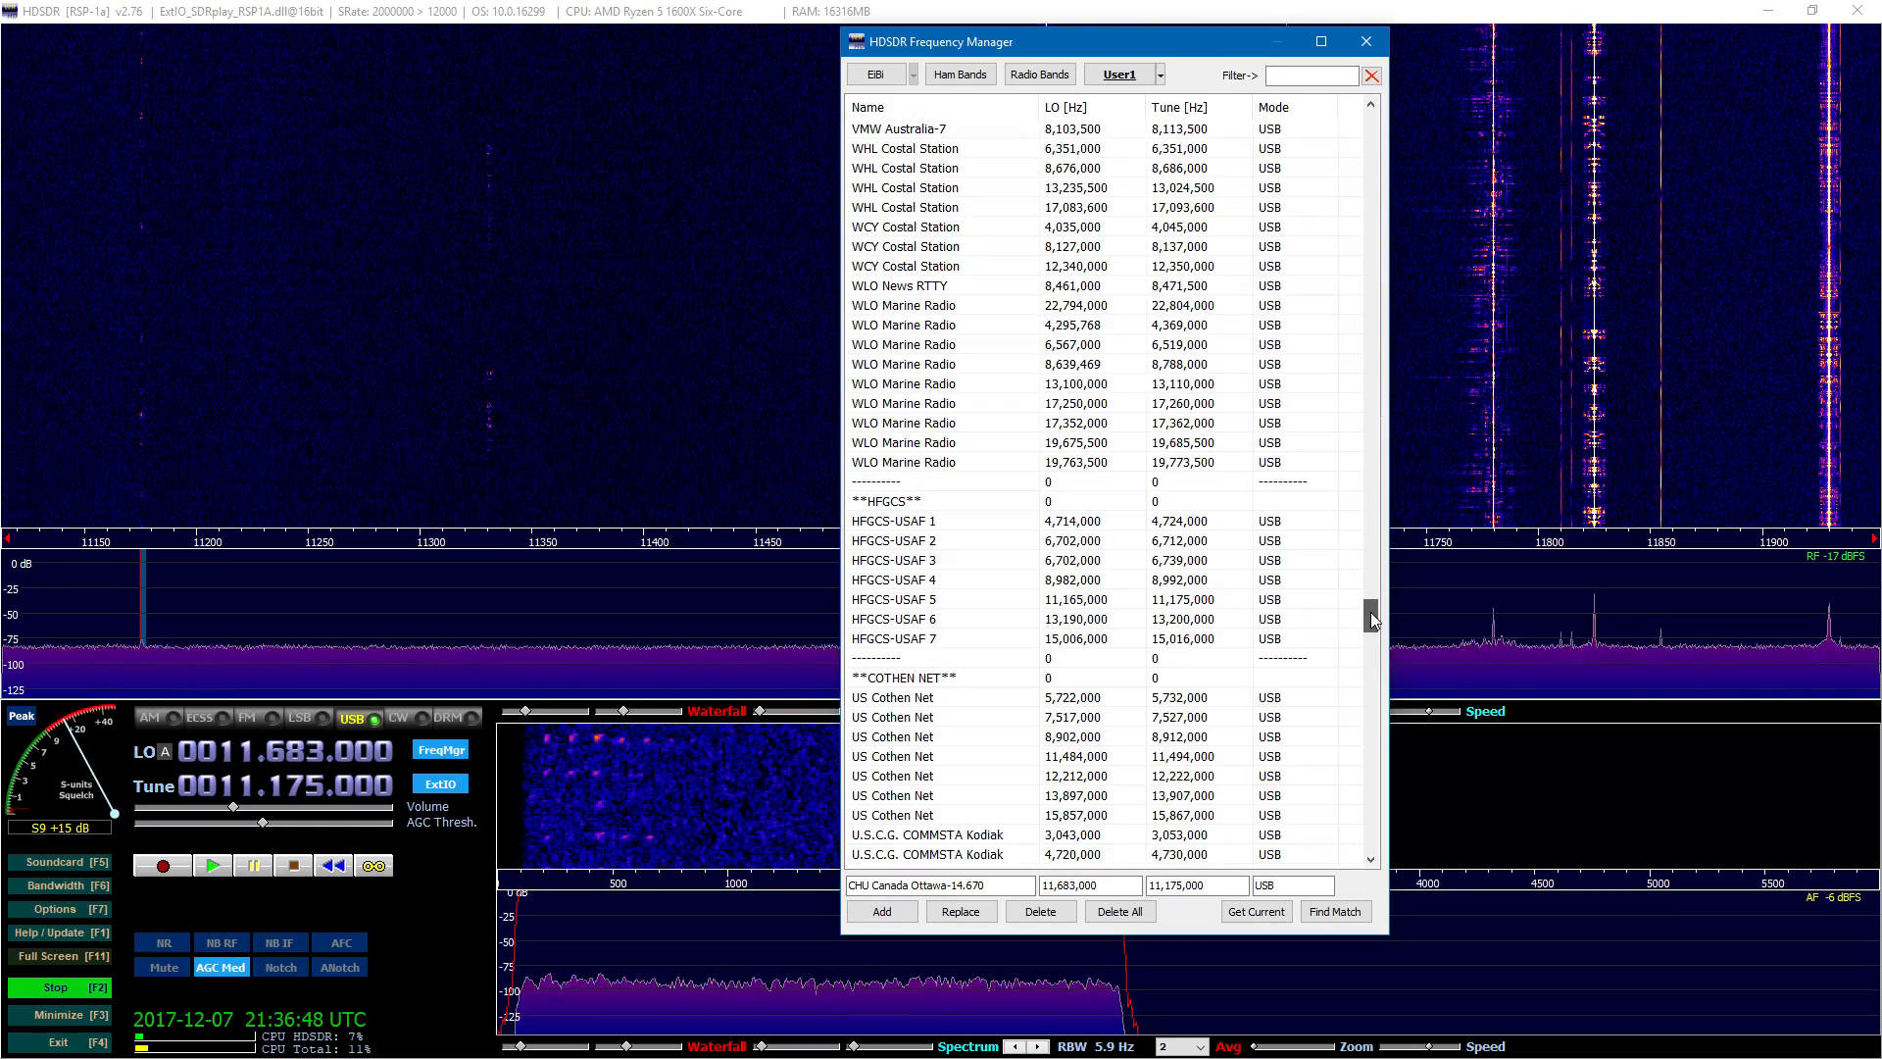
click(900, 521)
drag(1029, 42, 329, 24)
click(1310, 713)
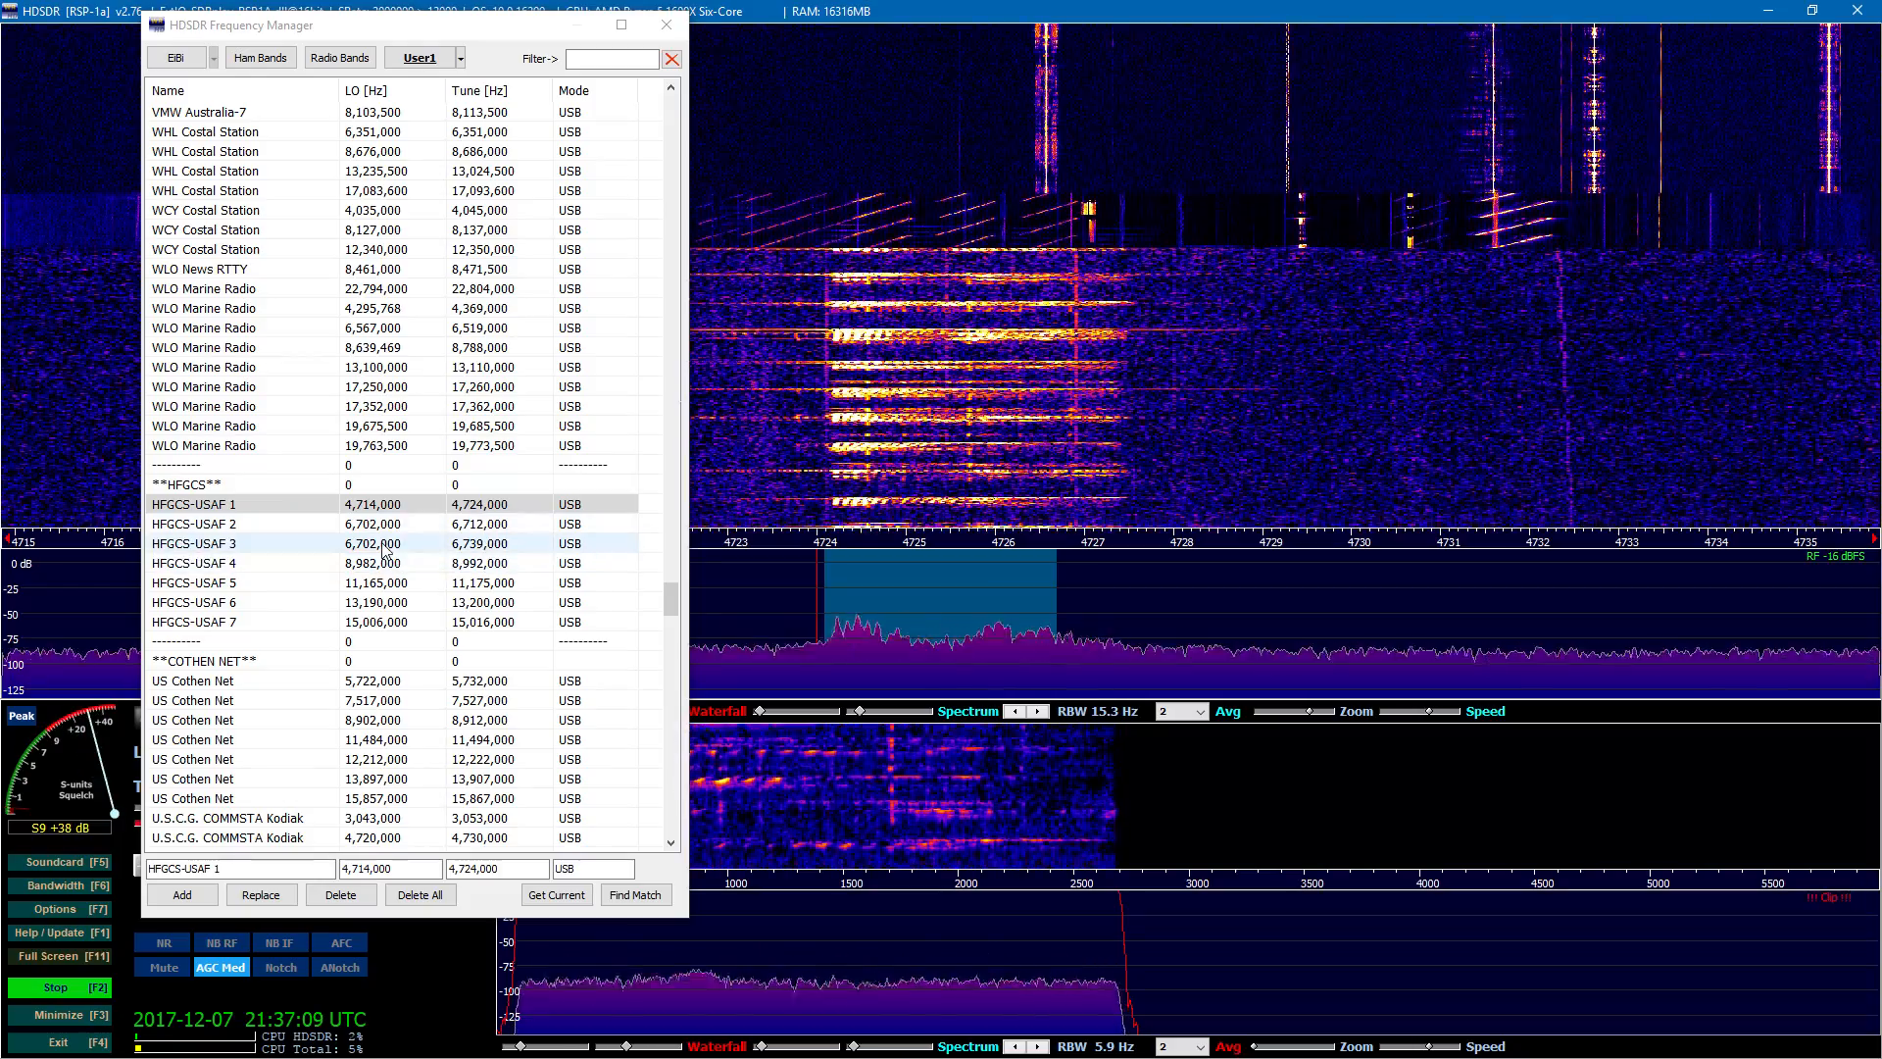
Step: Recall HFGCS-USAF 2, HFGCS-USAF 3 and HFGCS-USAF 4 one after another to check each frequency
click(199, 526)
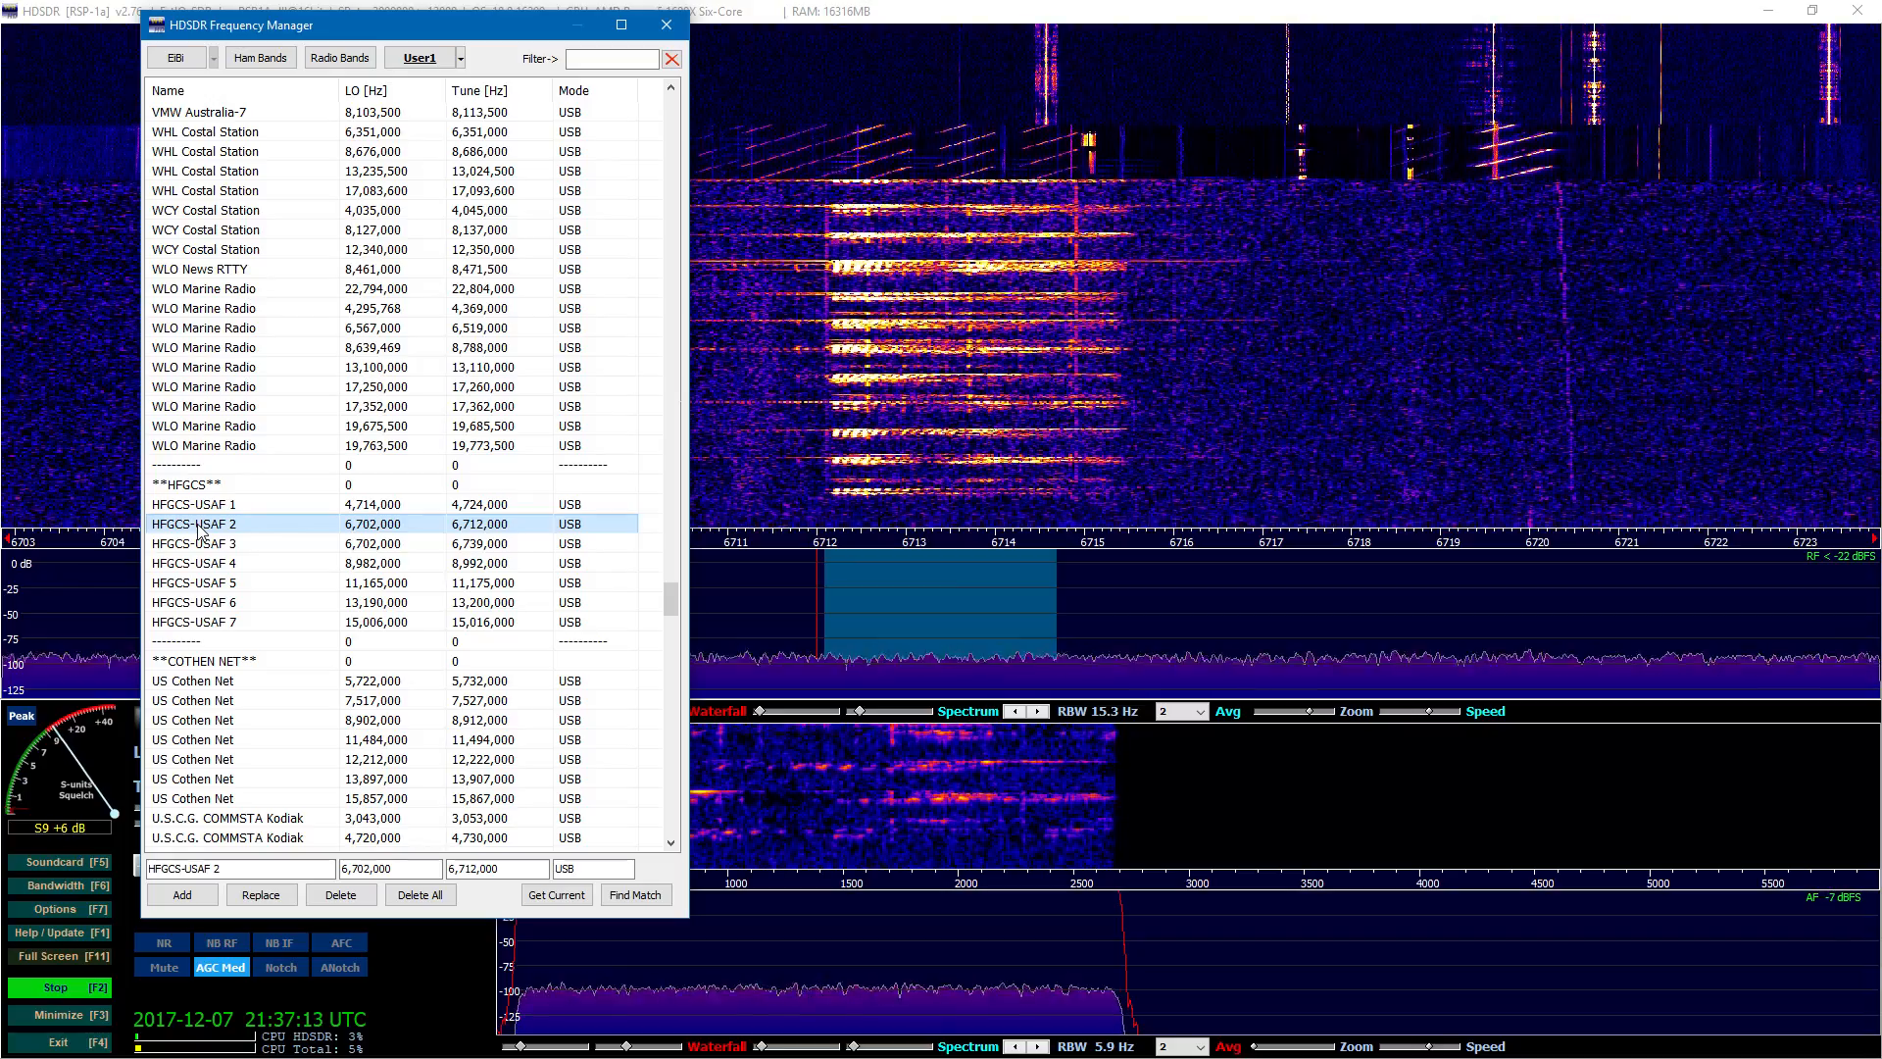
click(395, 545)
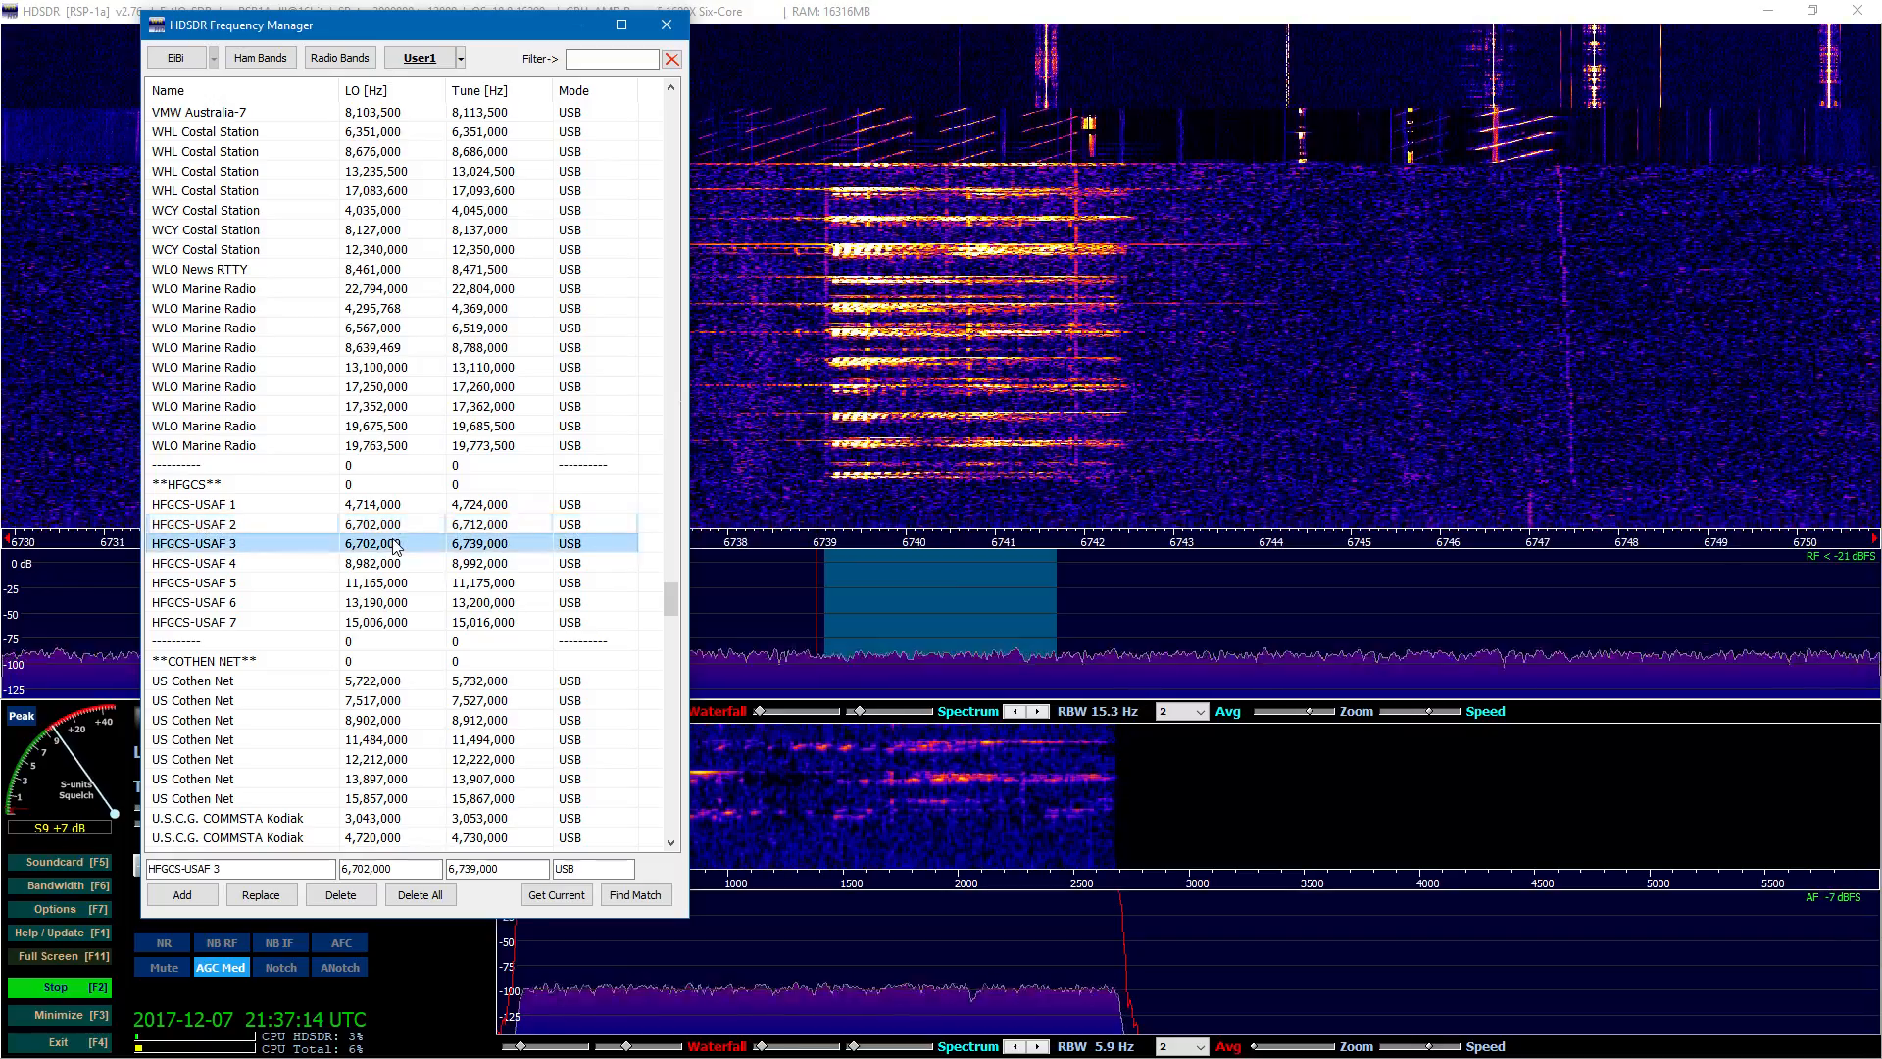
click(488, 565)
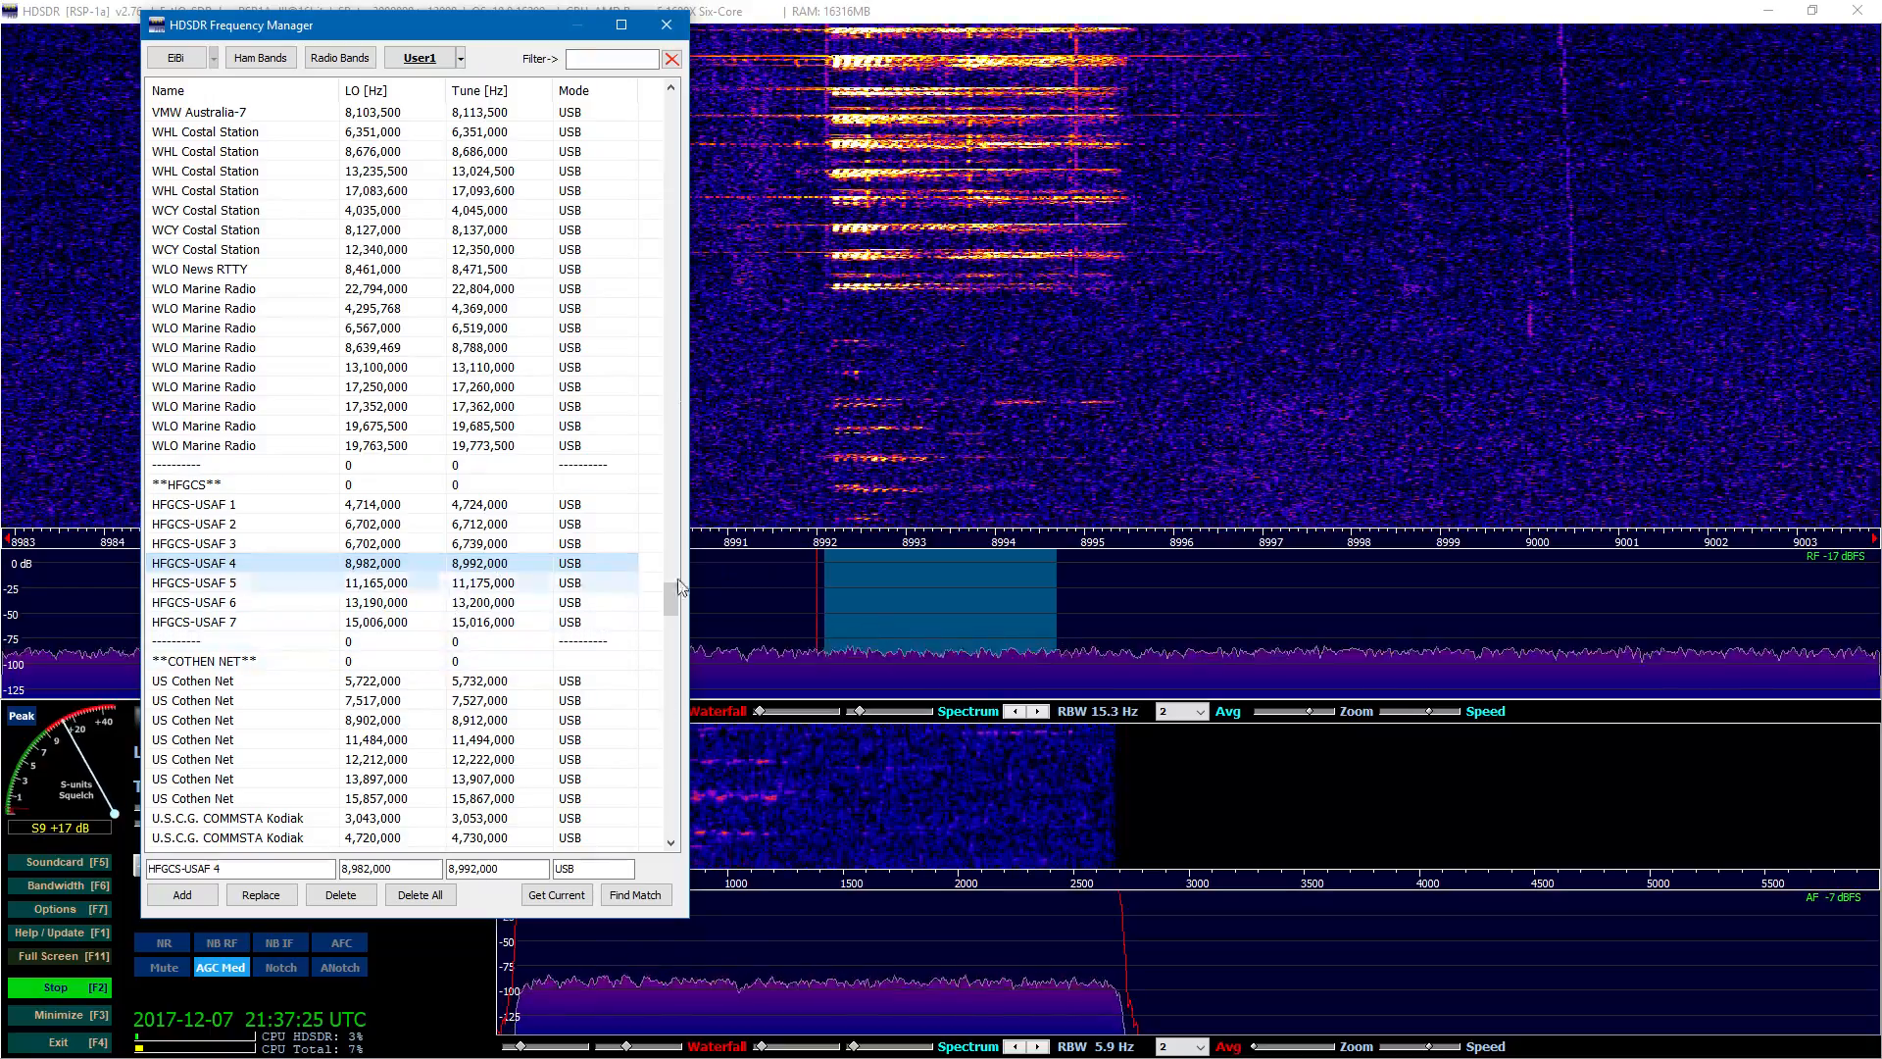
Step: Recall HFGCS-USAF 5, HFGCS-USAF 6 and HFGCS-USAF 7 one after another to check each frequency
click(392, 584)
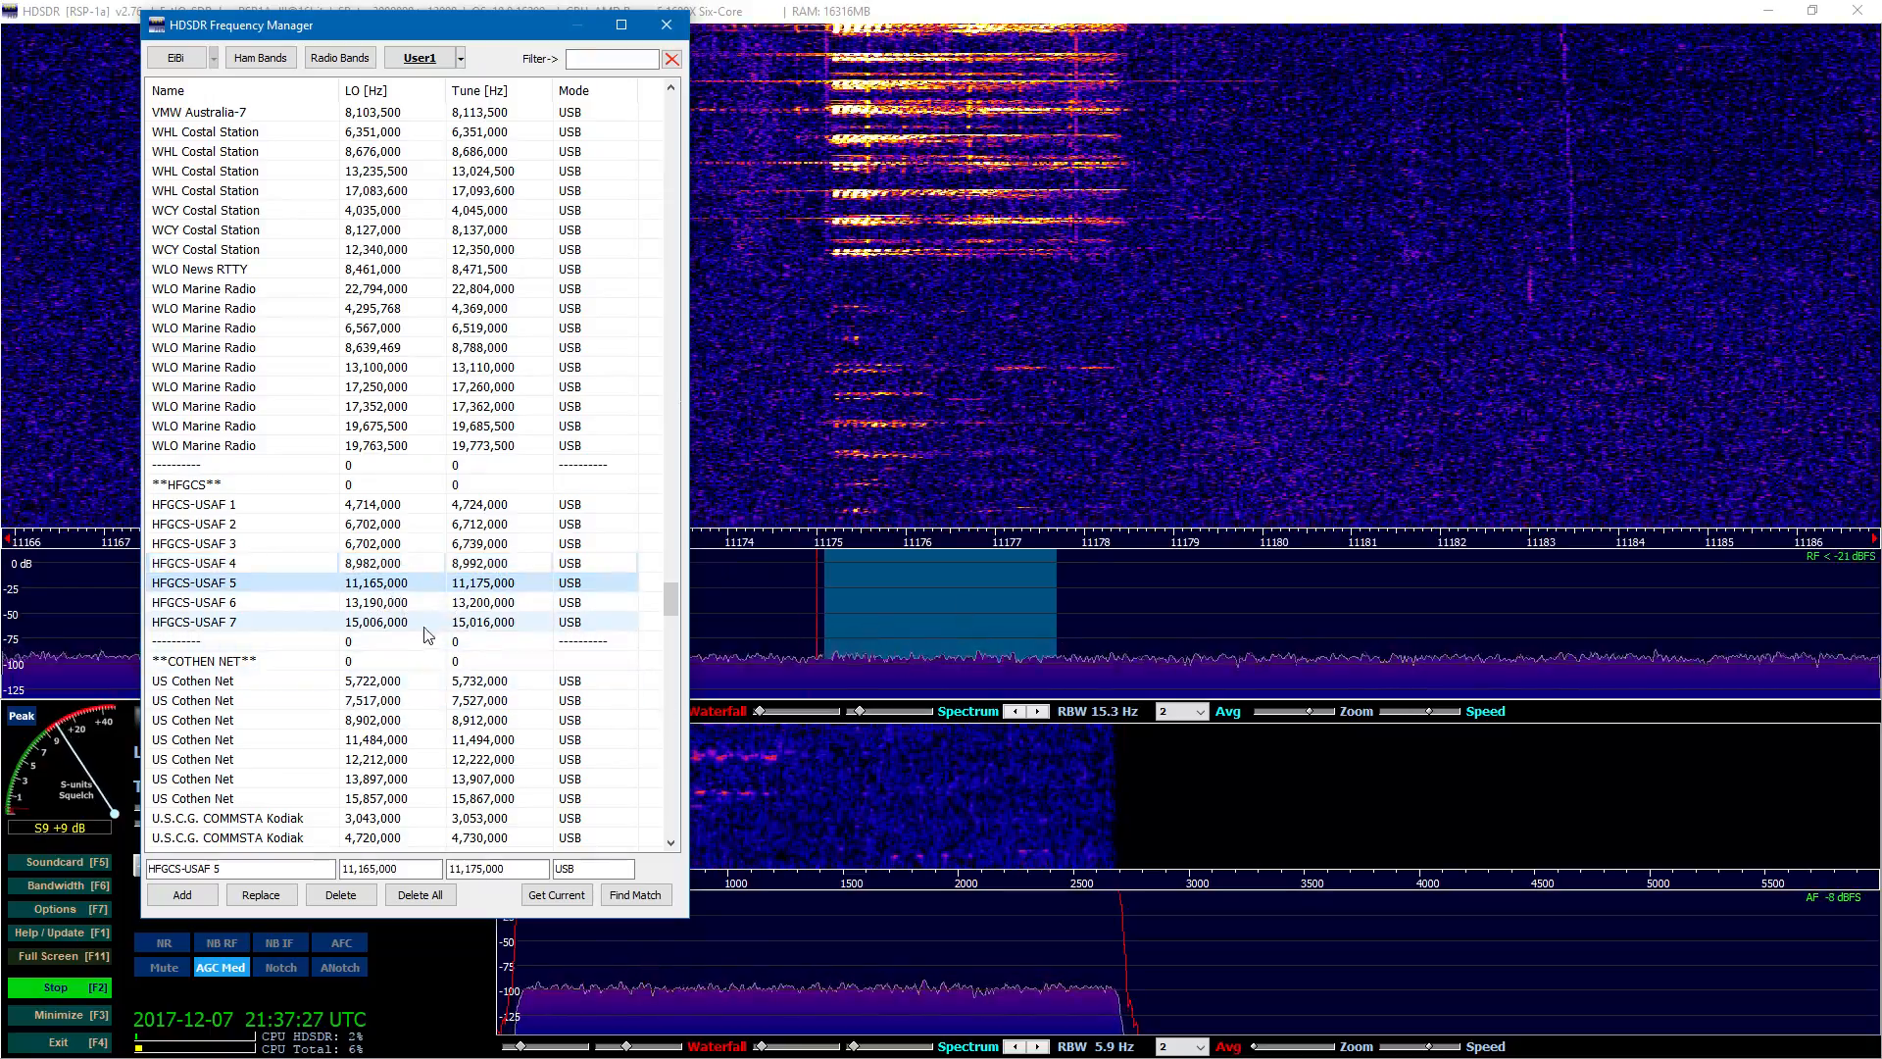
click(479, 608)
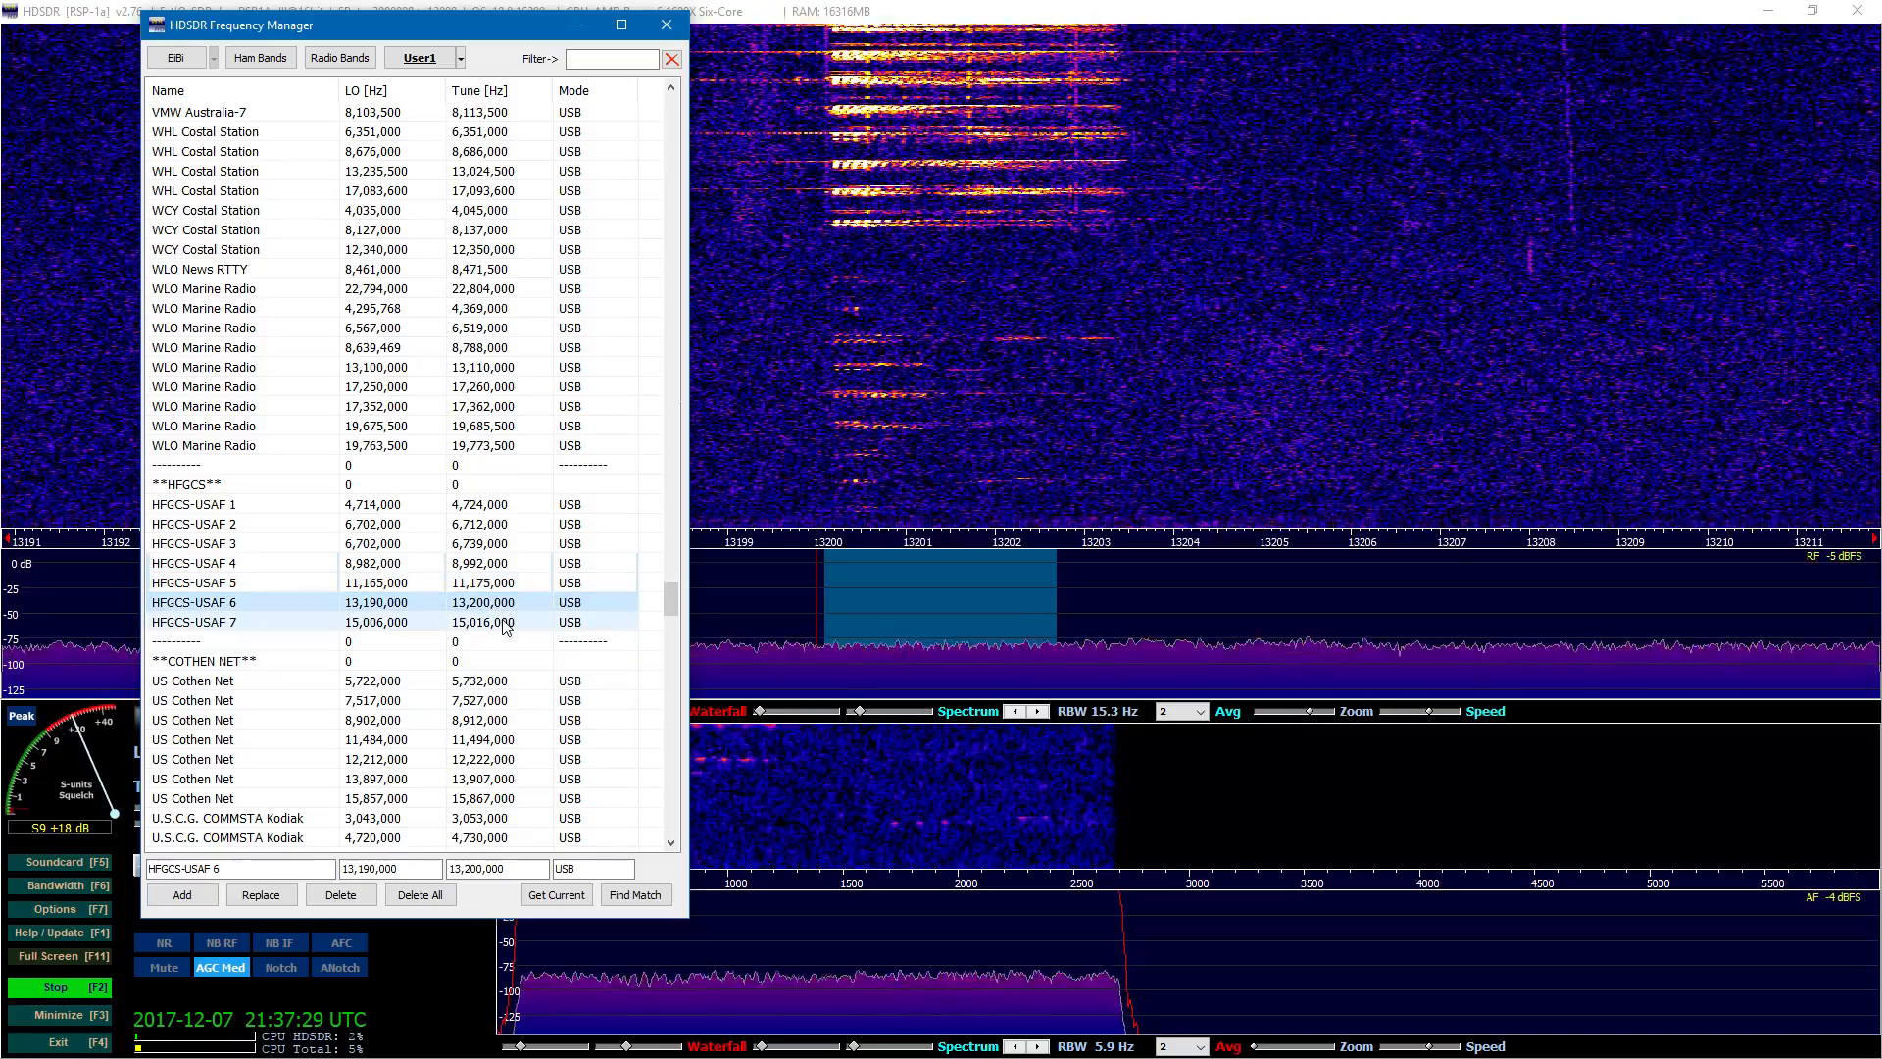
click(497, 624)
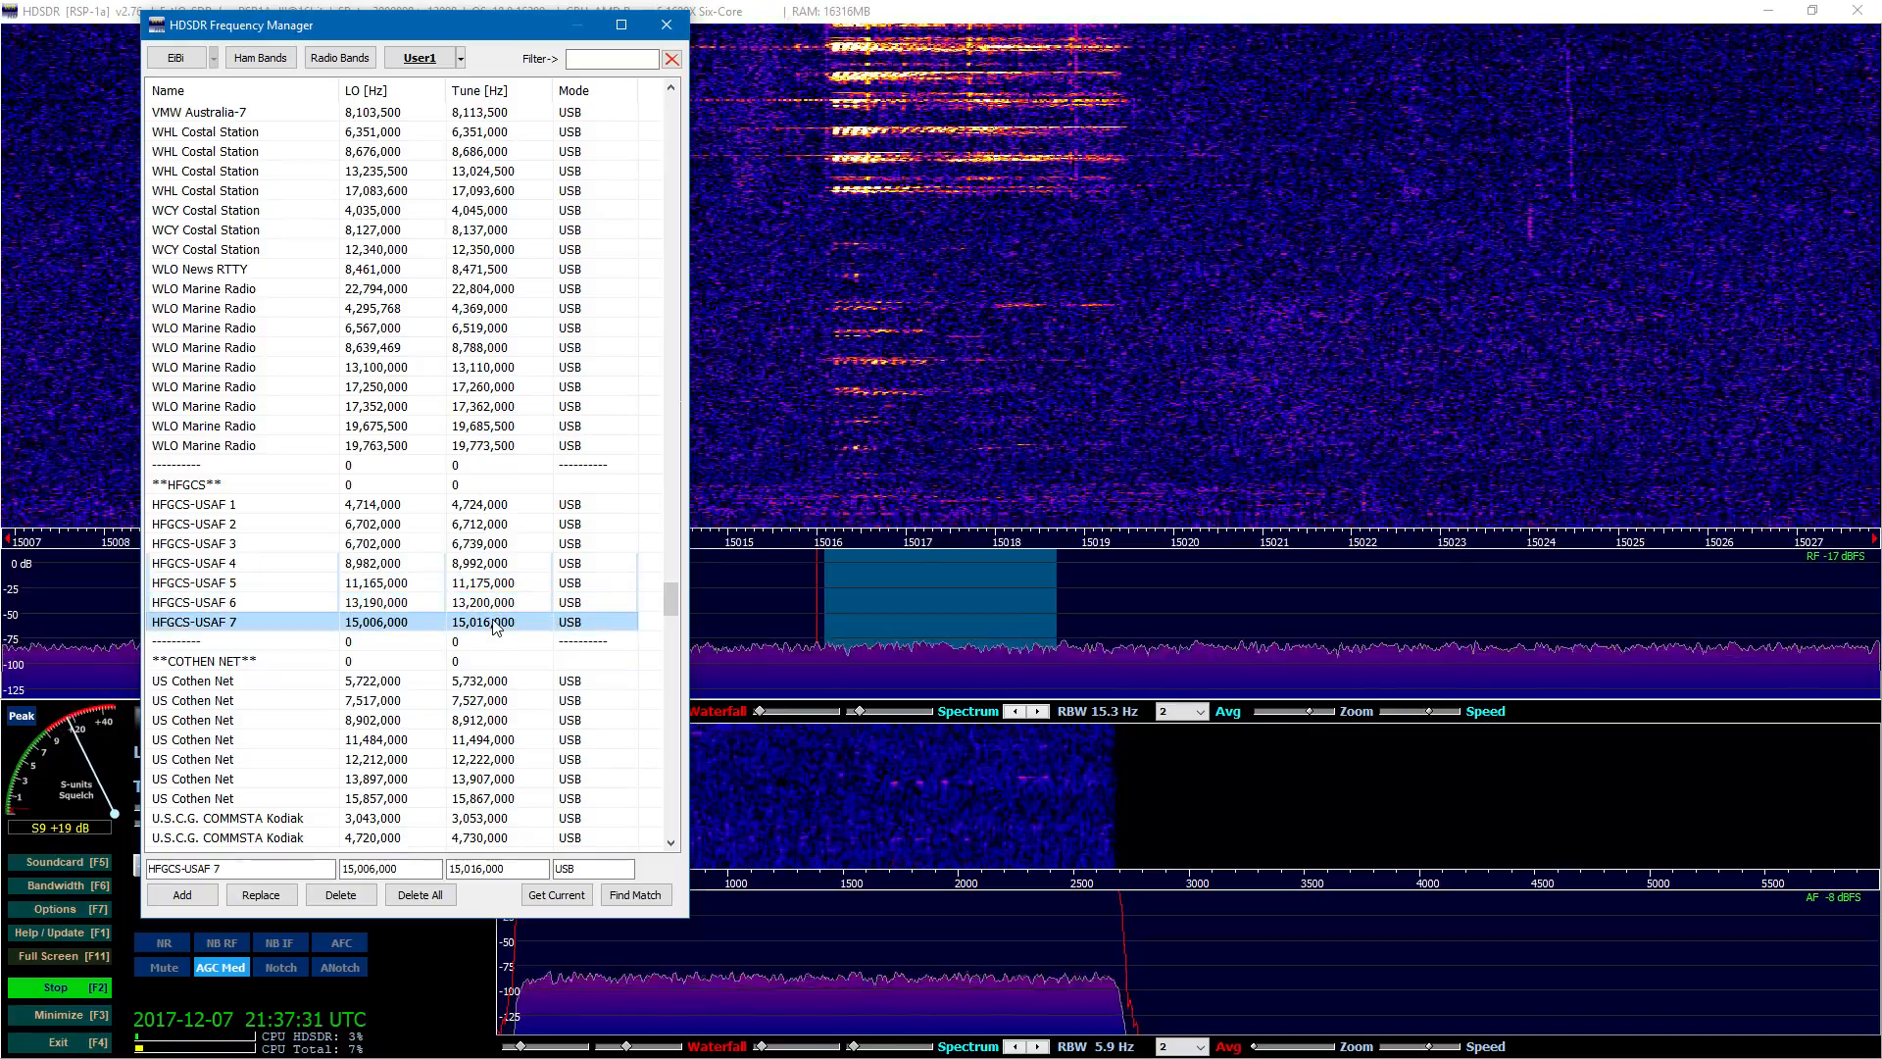
Step: Zoom out the RF spectrum and recall HFGCS-USAF 1 from the User1 list
click(1276, 724)
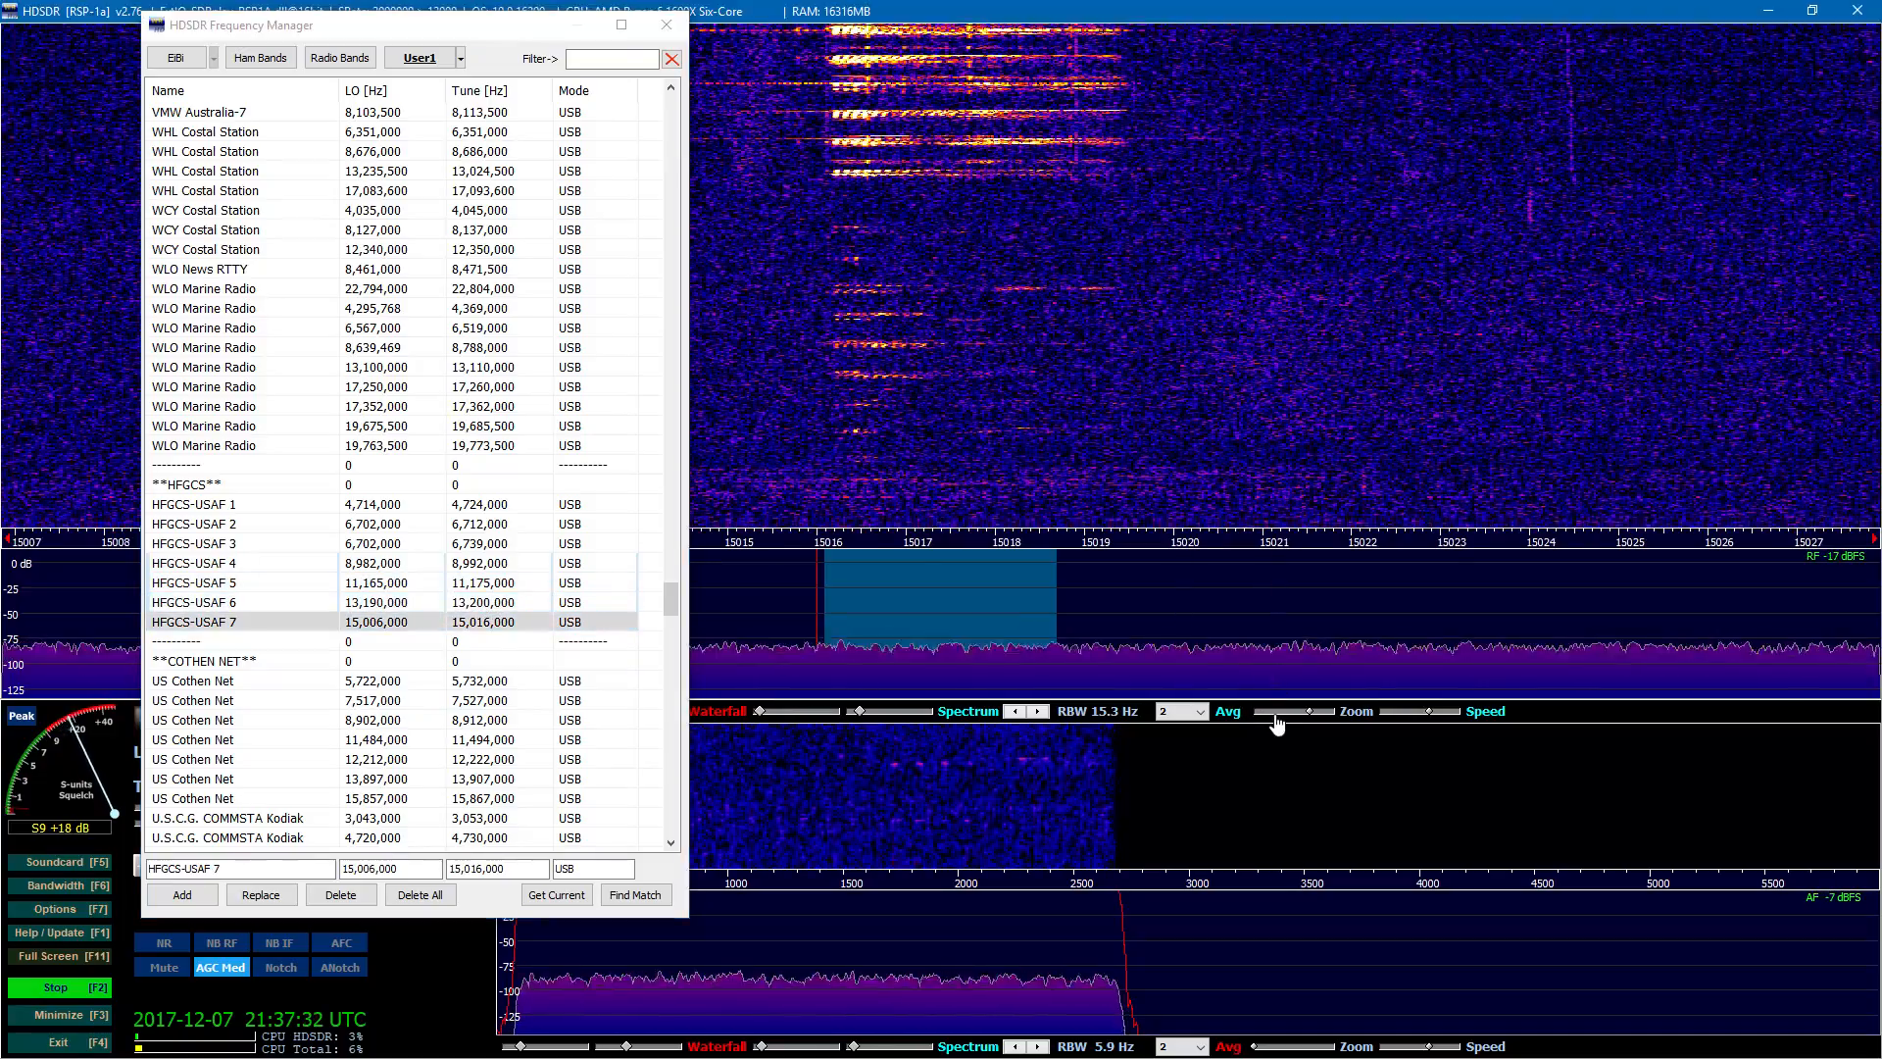
click(477, 506)
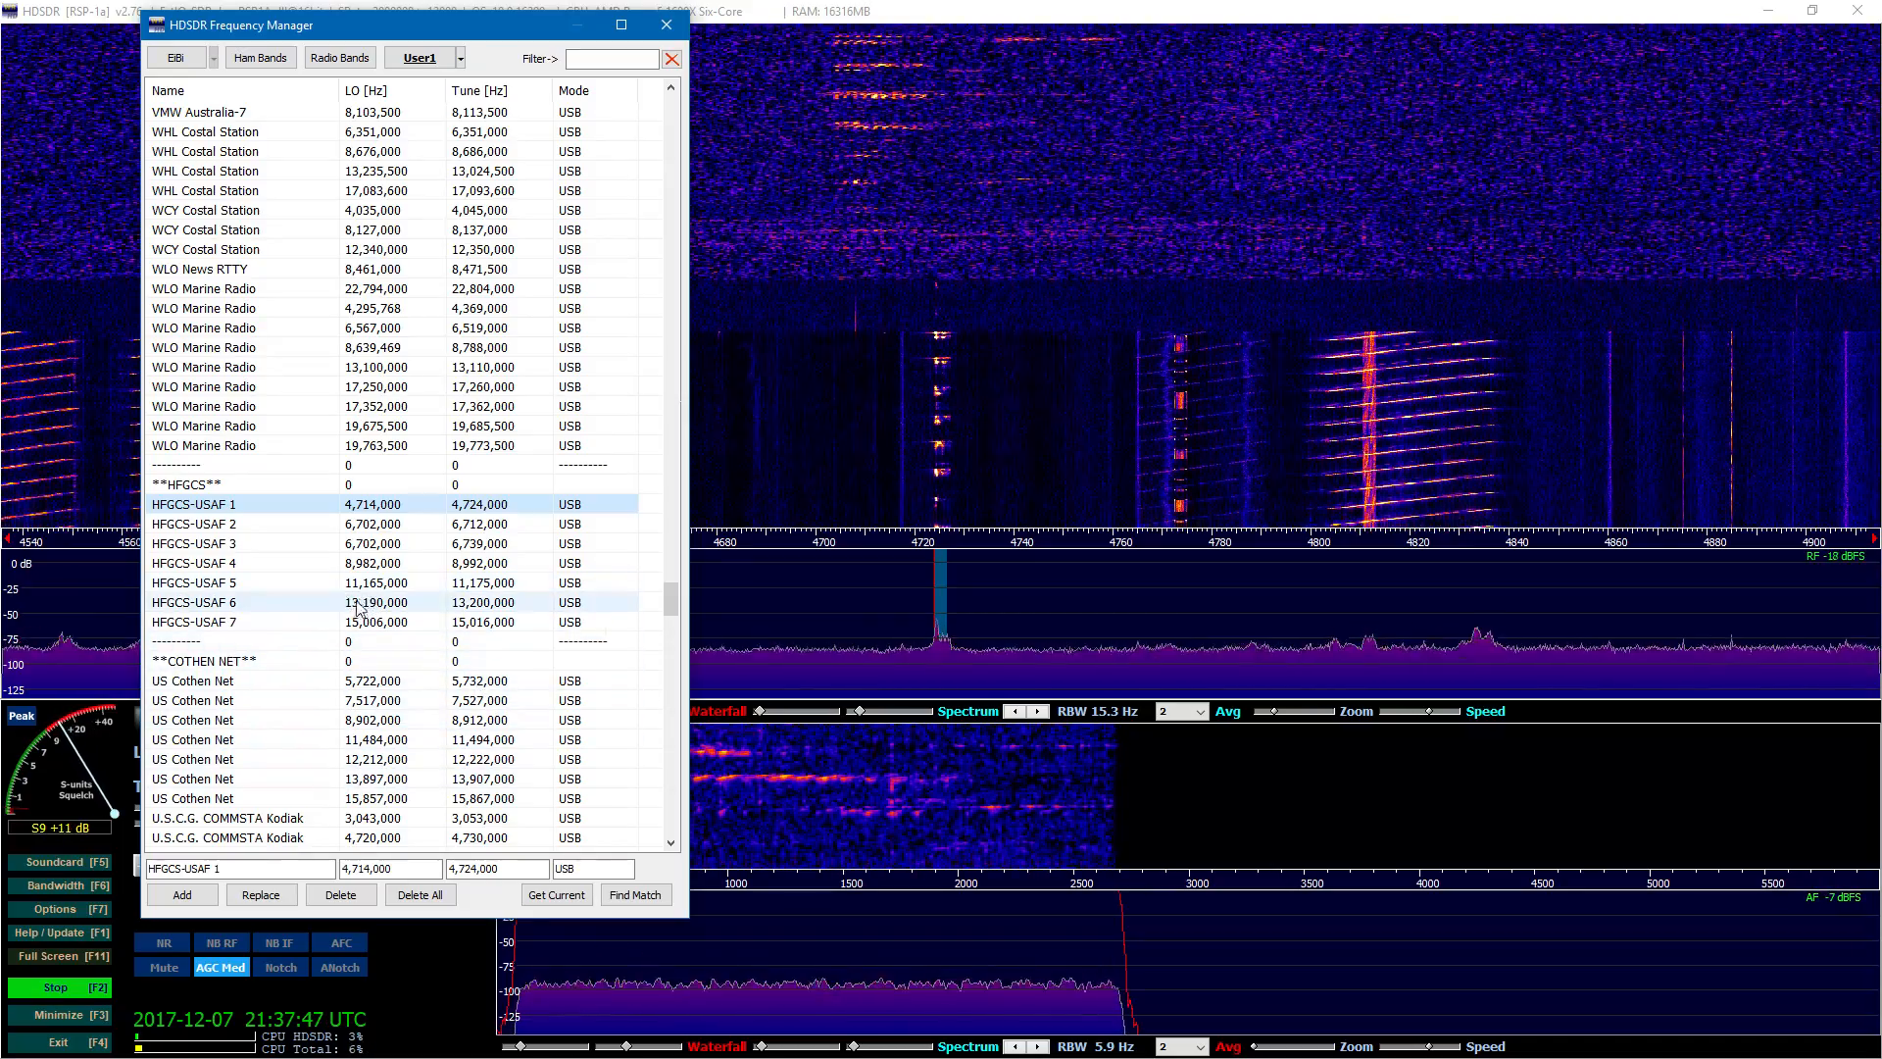
Step: Mute the audio and move the frequency manager clear of the receiver controls, reducing the window's height
click(173, 974)
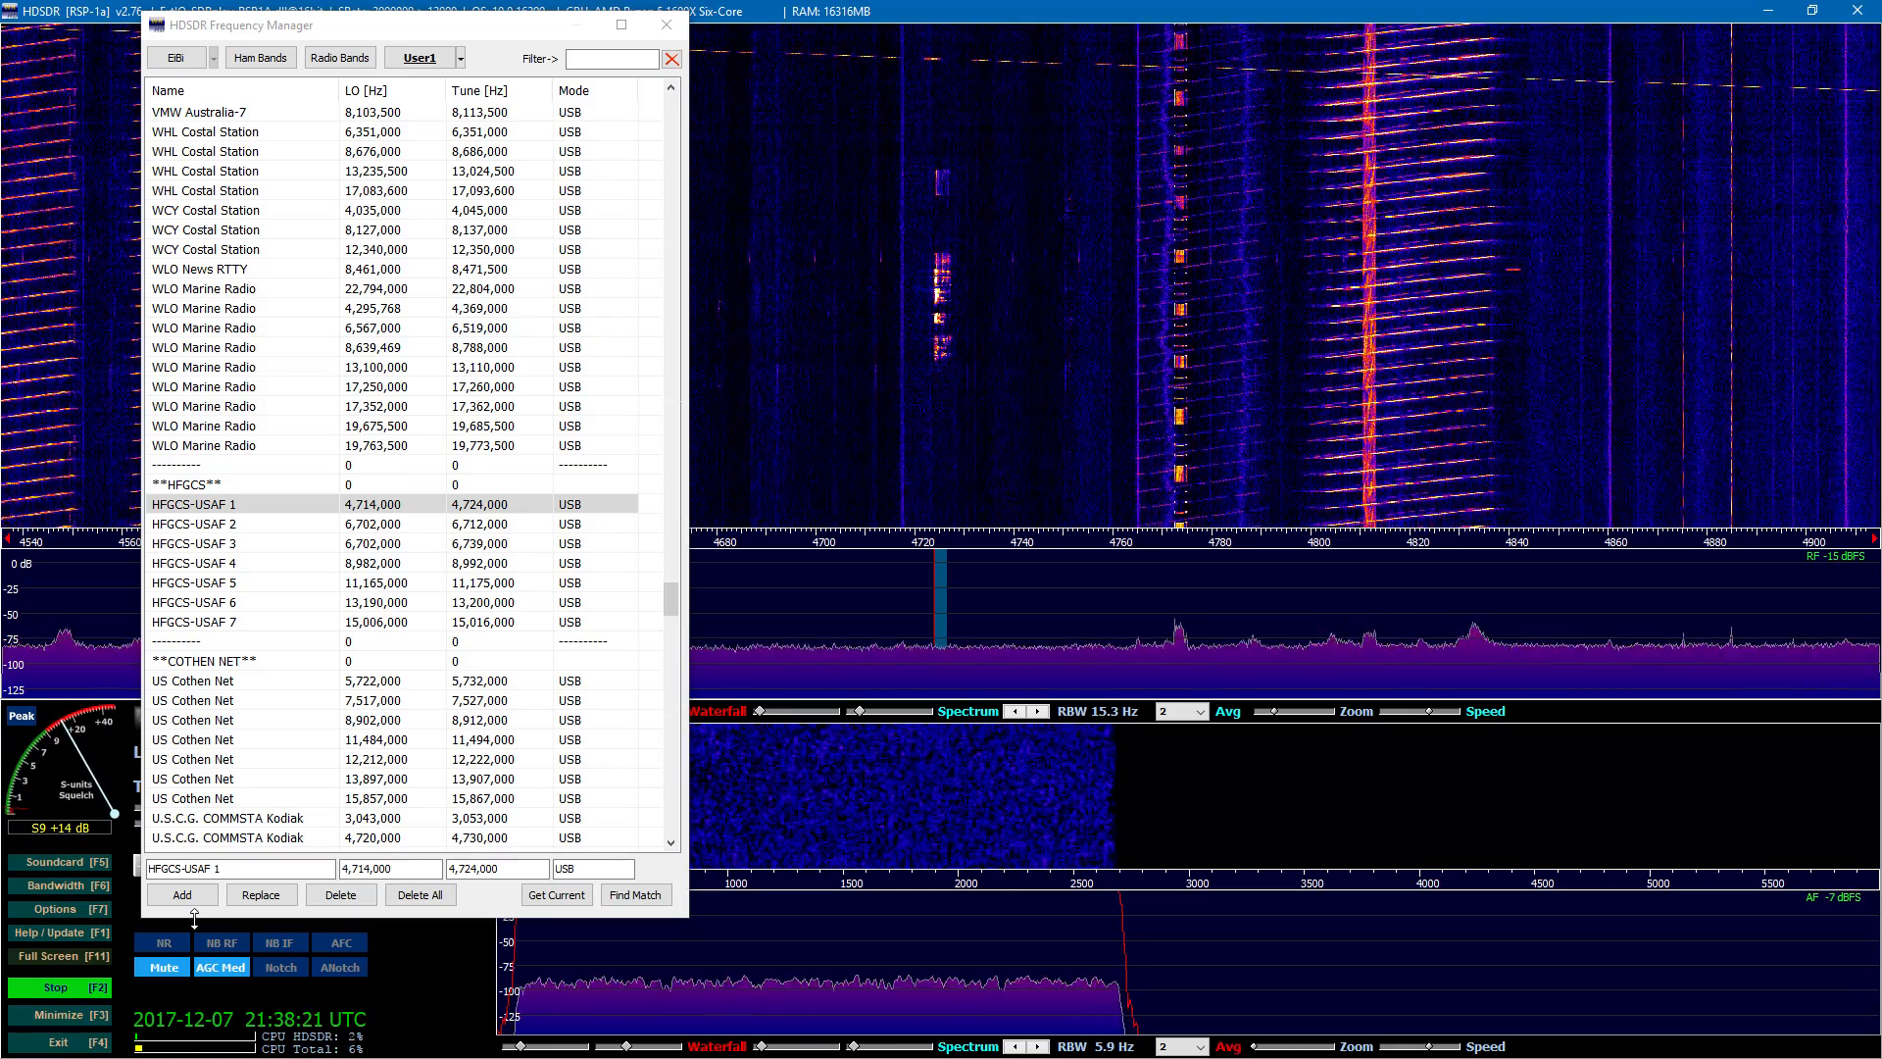
drag(437, 16, 828, 182)
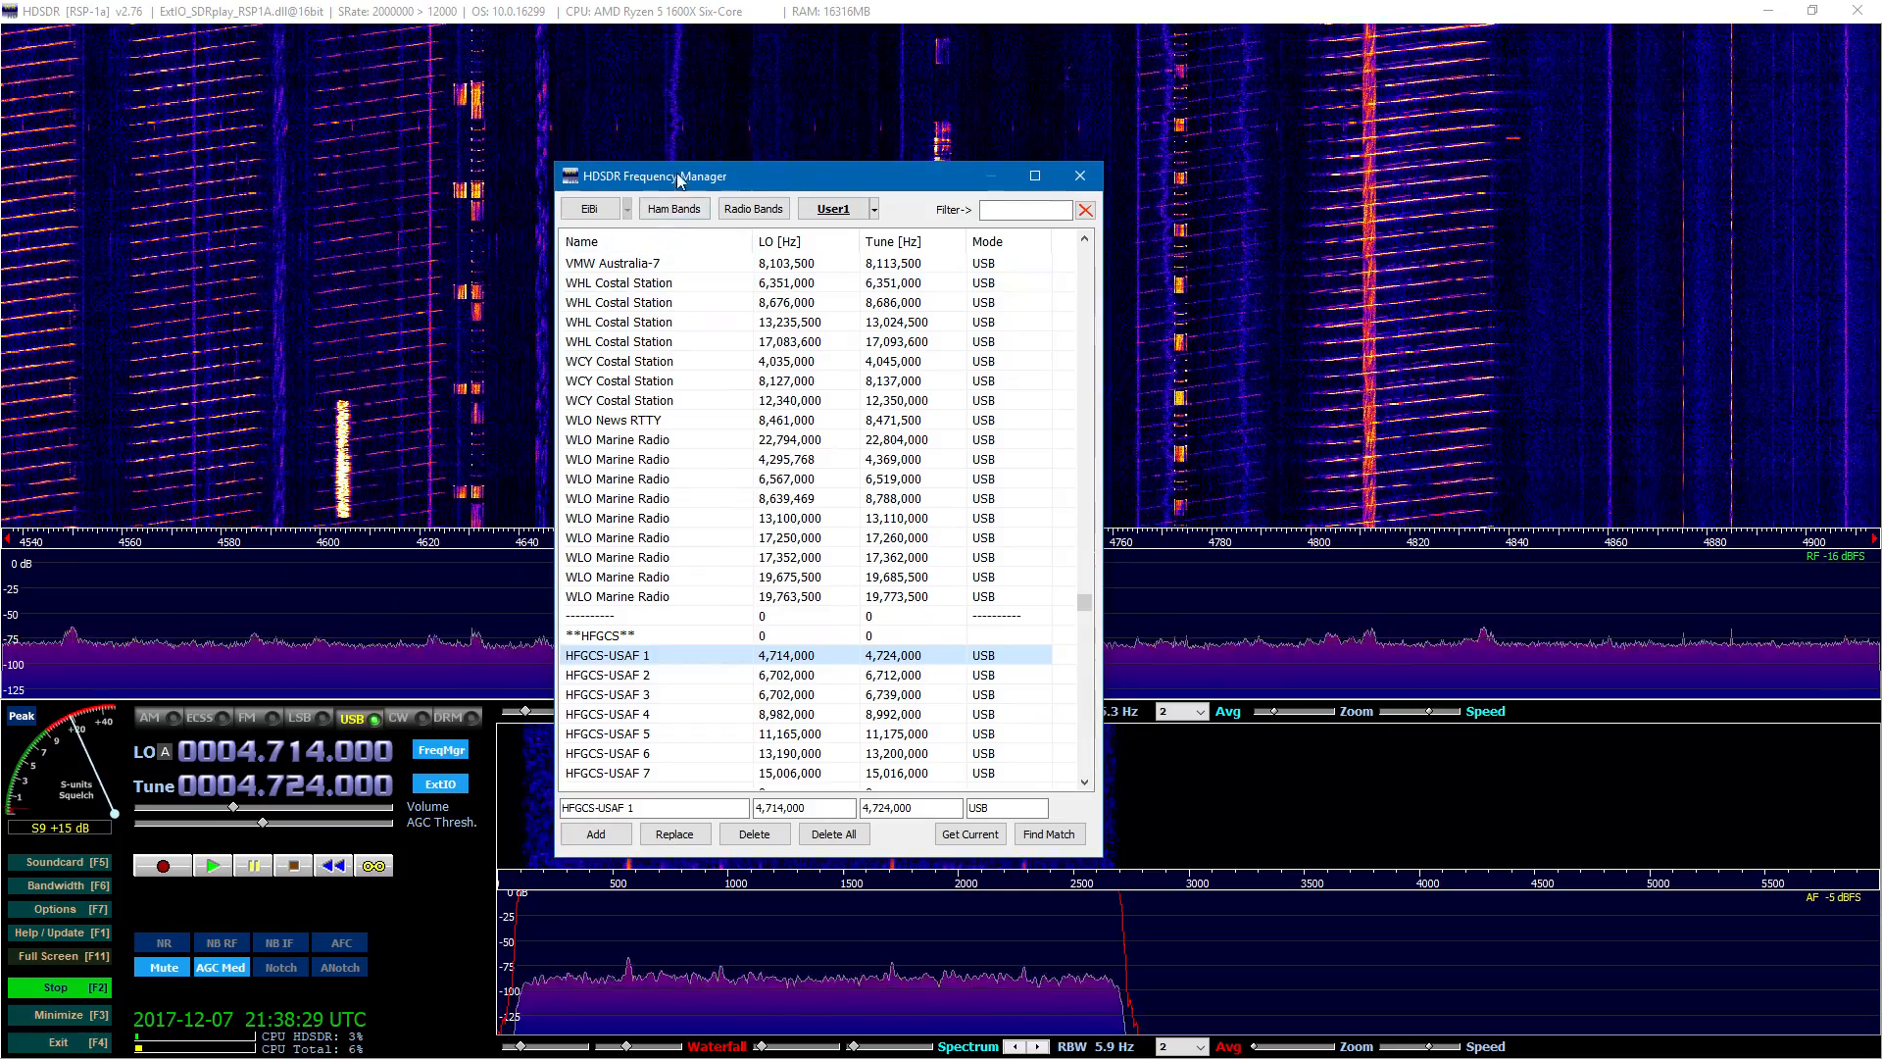
drag(683, 162, 683, 172)
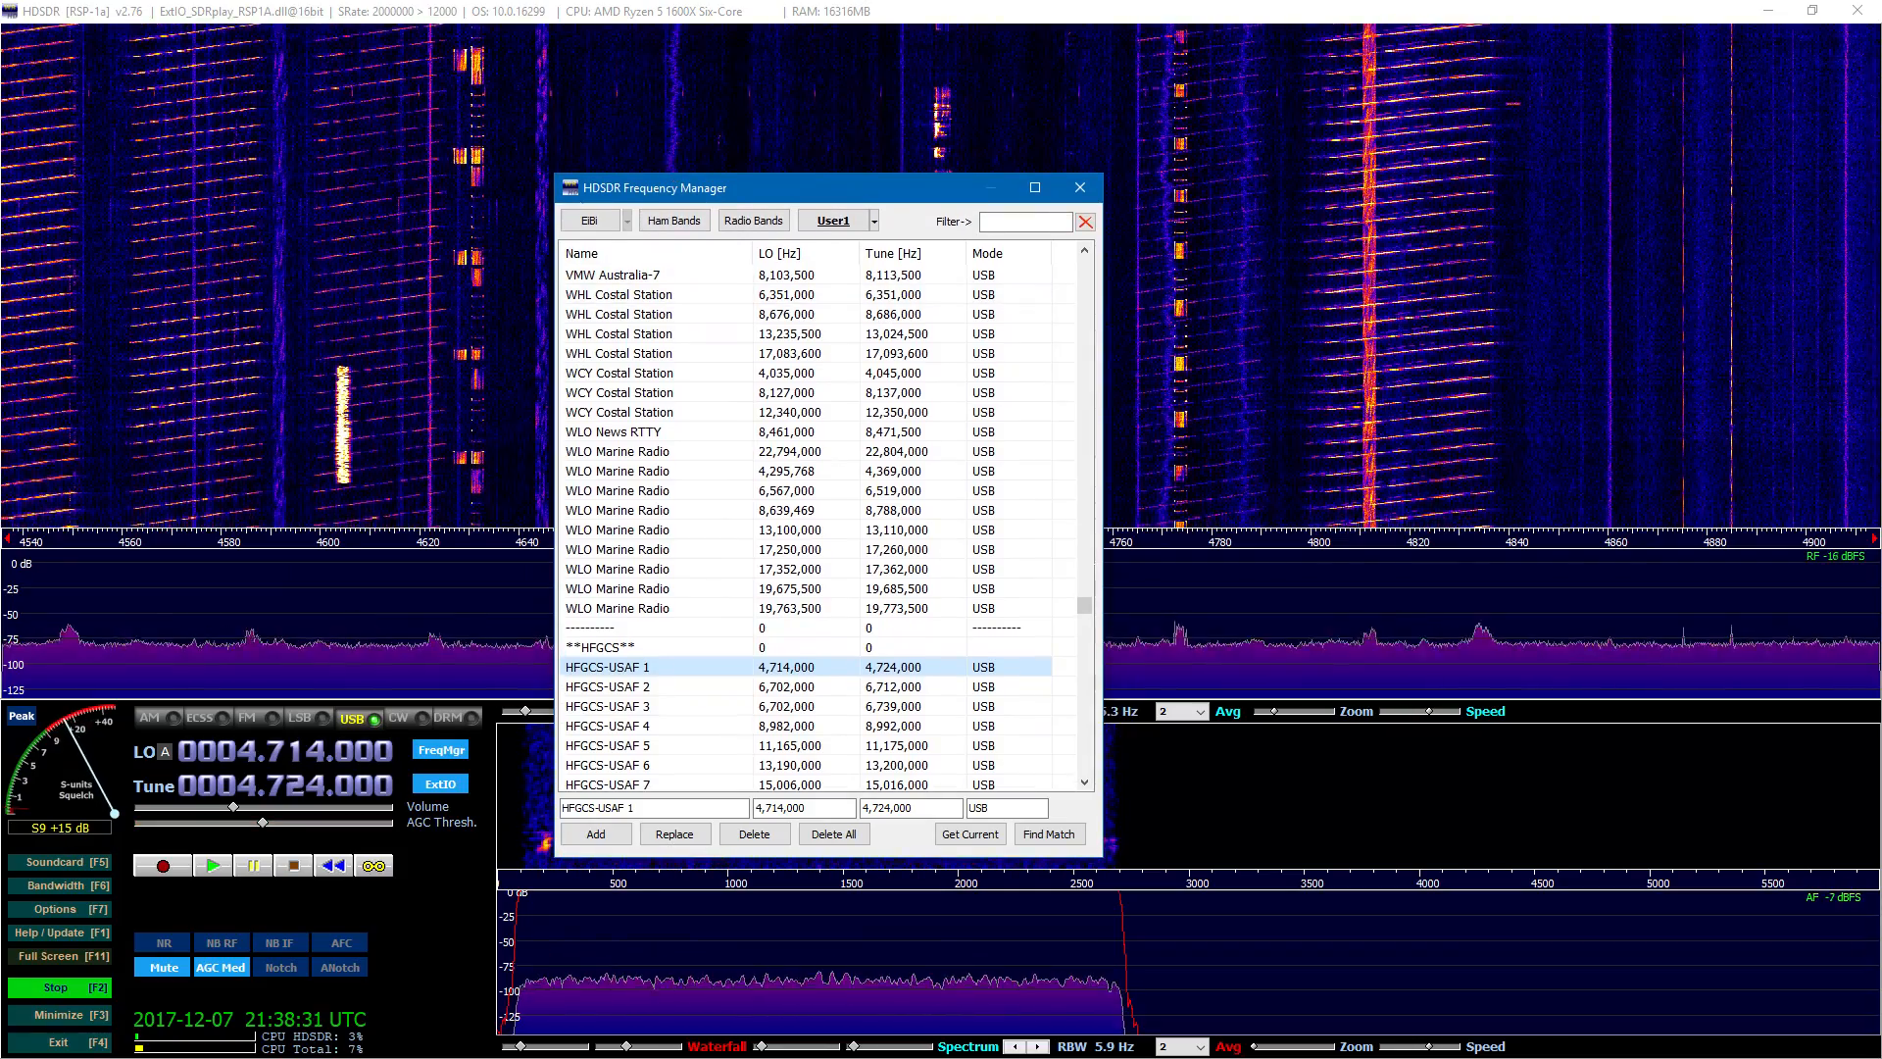